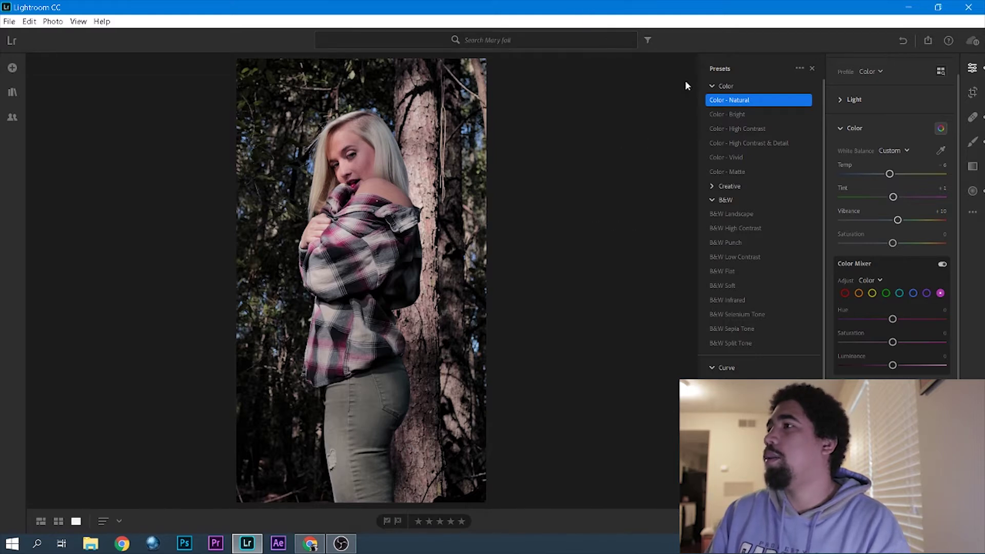
# In the Light settings, set Contrast to +47, Highlights to +3, Whites to about +8 and Blacks to -18.
pyautogui.click(711, 86)
pyautogui.click(840, 99)
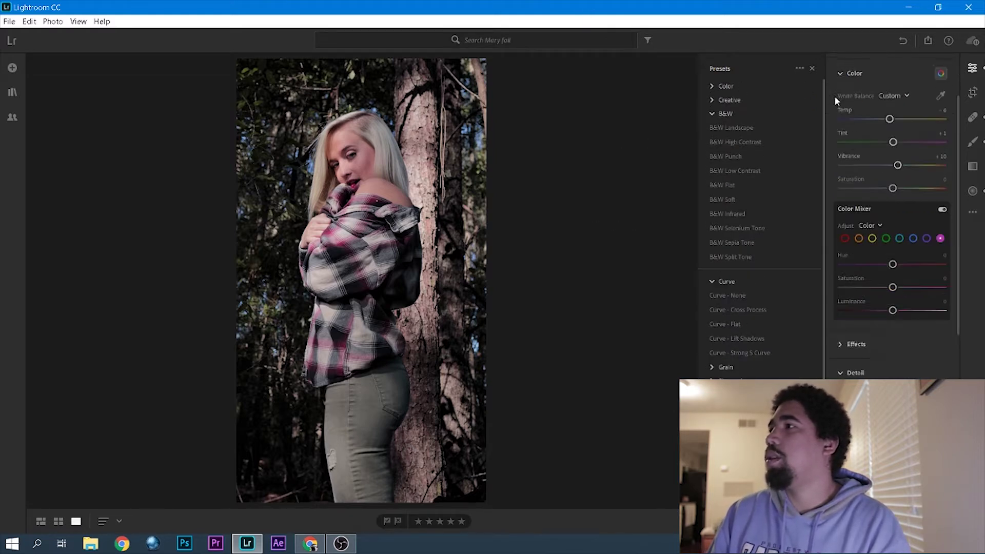
pyautogui.scroll(-2, 834, 95)
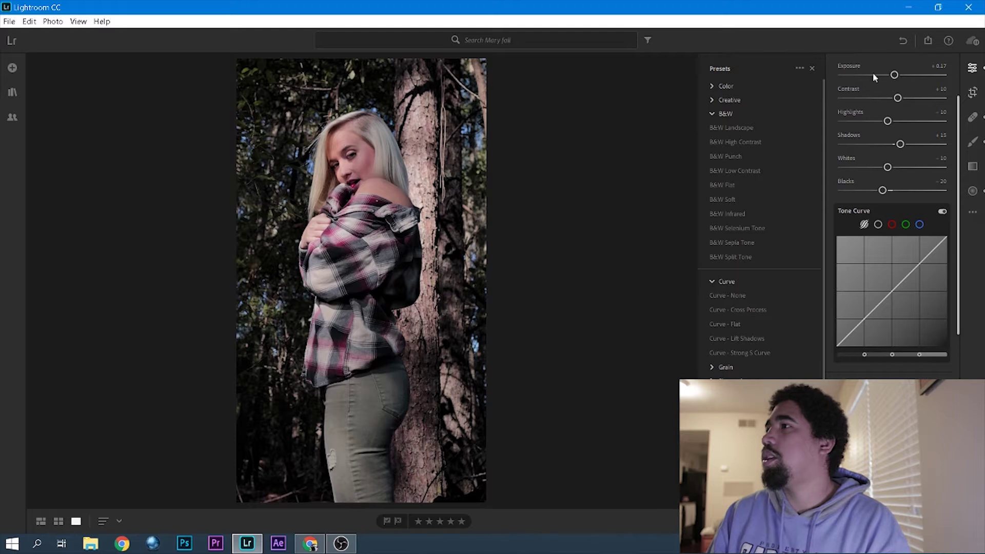
pyautogui.click(812, 69)
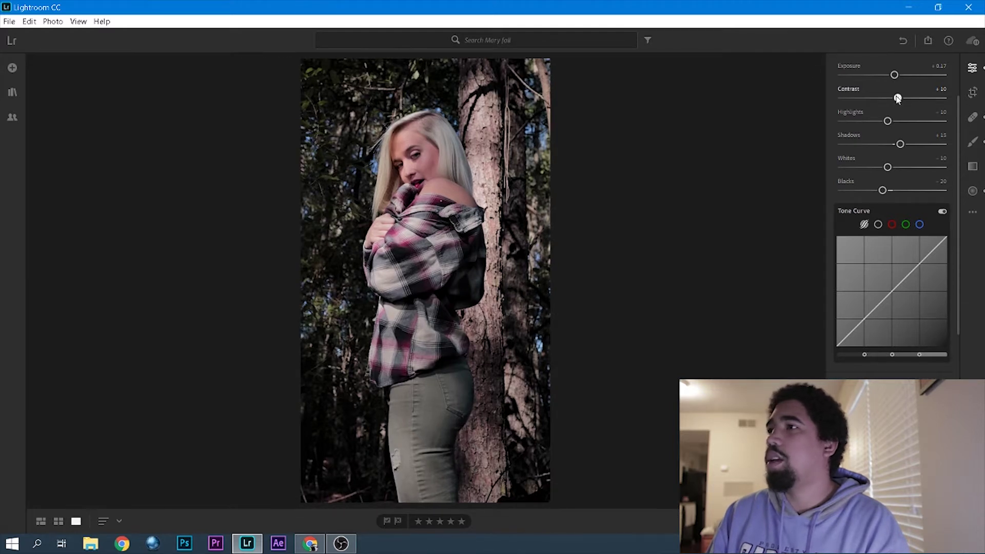
pyautogui.moveTo(897, 98); pyautogui.dragTo(913, 97)
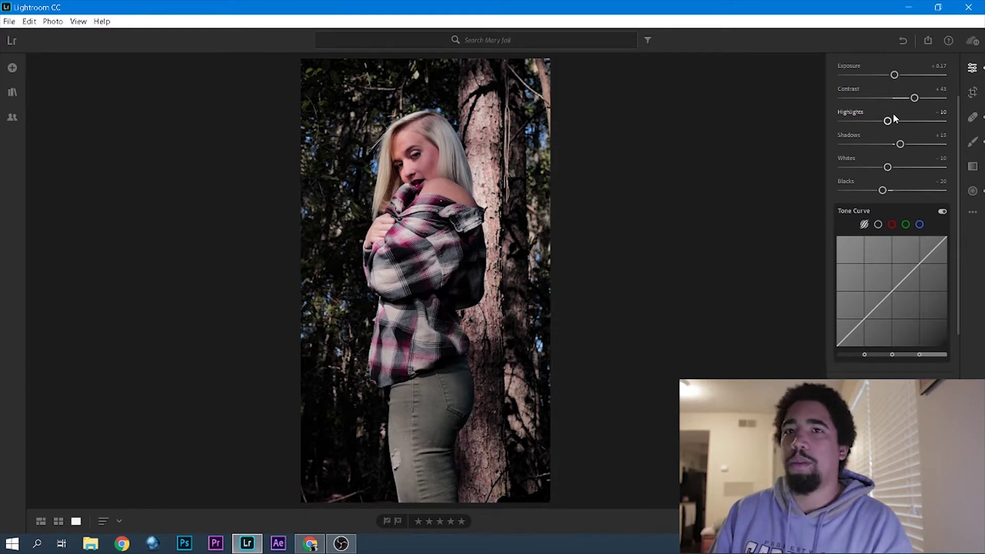
pyautogui.moveTo(914, 98); pyautogui.dragTo(895, 124)
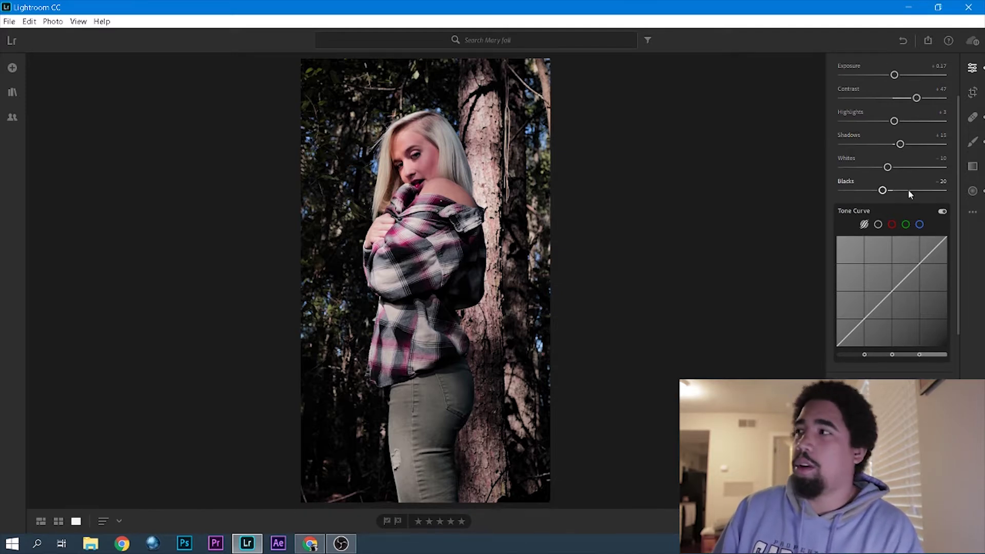
pyautogui.moveTo(889, 167)
pyautogui.mouseDown()
pyautogui.moveTo(913, 160)
pyautogui.moveTo(901, 158)
pyautogui.mouseUp()
pyautogui.moveTo(882, 189)
pyautogui.mouseDown()
pyautogui.moveTo(868, 190)
pyautogui.moveTo(887, 197)
pyautogui.mouseUp()
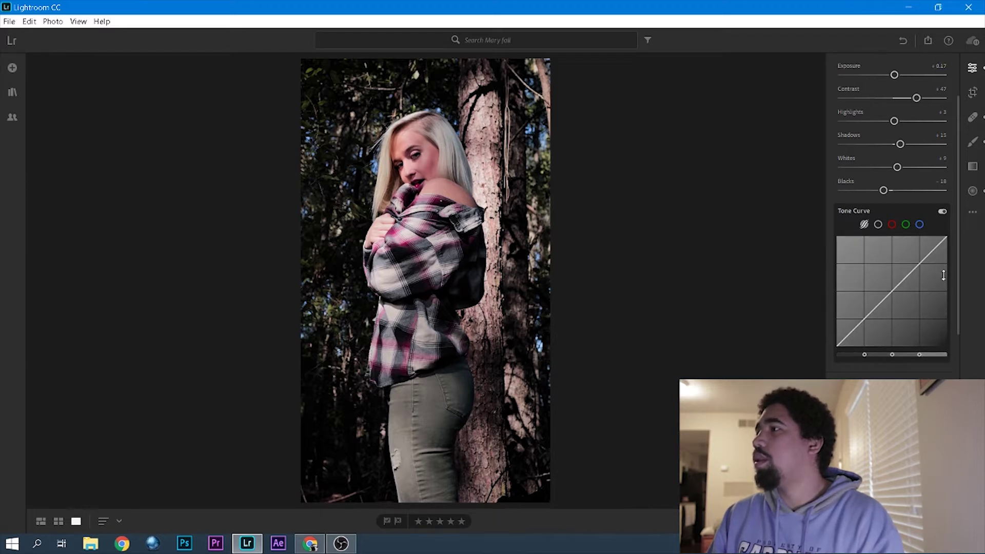
# Sample the white balance from the photo's shirt area, and set Temp to -2, Saturation to -18 and Vibrance to +19.
pyautogui.scroll(-4, 939, 265)
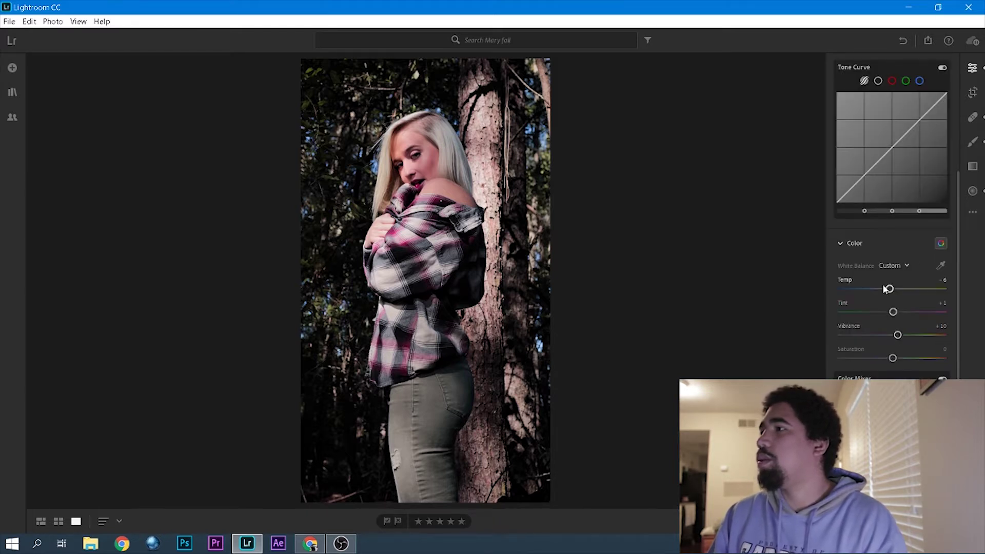
pyautogui.click(940, 264)
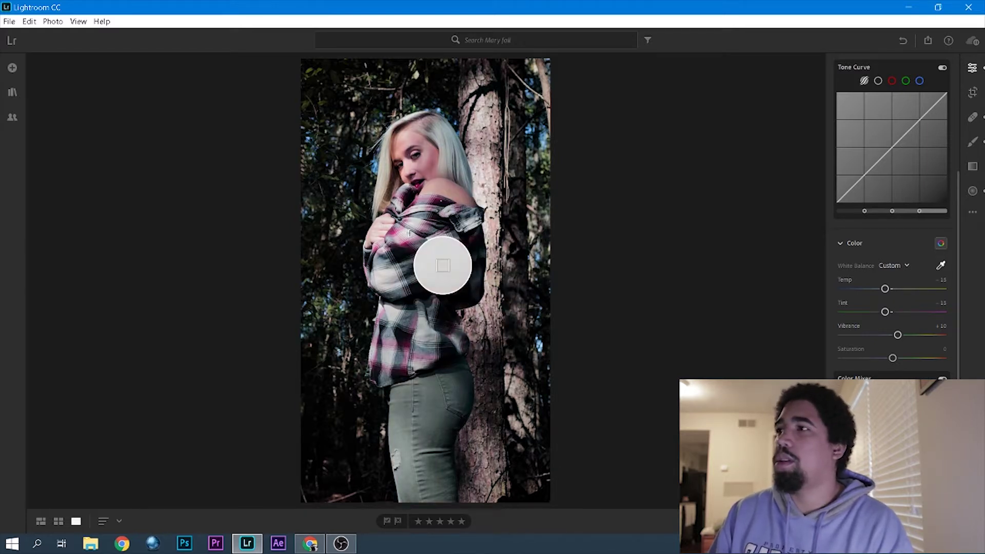
pyautogui.click(443, 265)
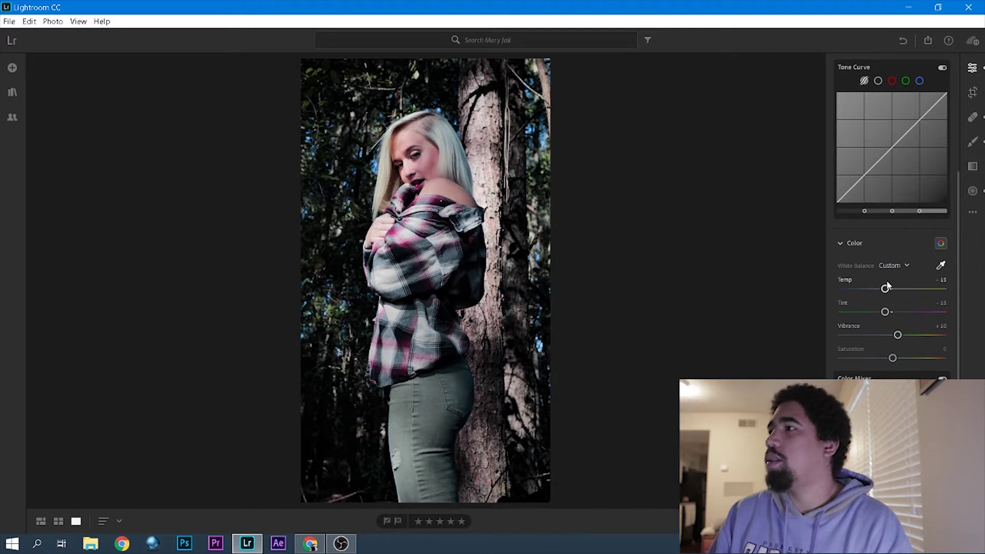
pyautogui.moveTo(886, 288); pyautogui.dragTo(890, 291)
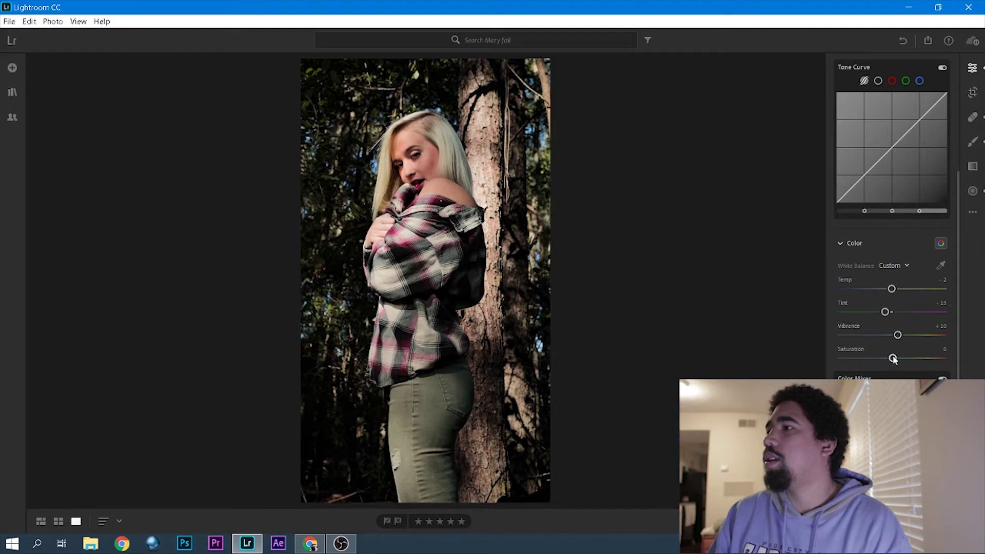
pyautogui.moveTo(892, 357); pyautogui.dragTo(886, 357)
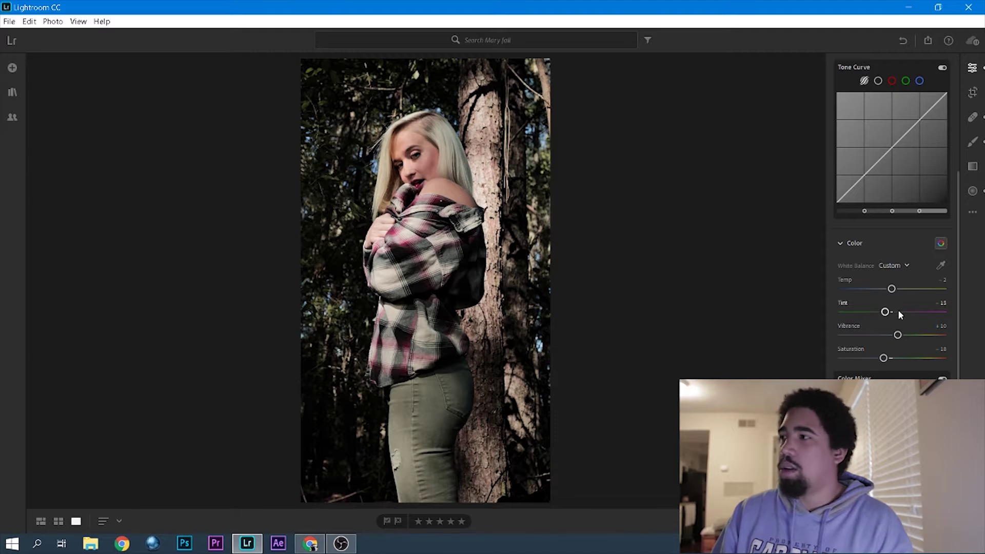
pyautogui.moveTo(897, 335)
pyautogui.mouseDown()
pyautogui.moveTo(912, 335)
pyautogui.moveTo(902, 334)
pyautogui.mouseUp()
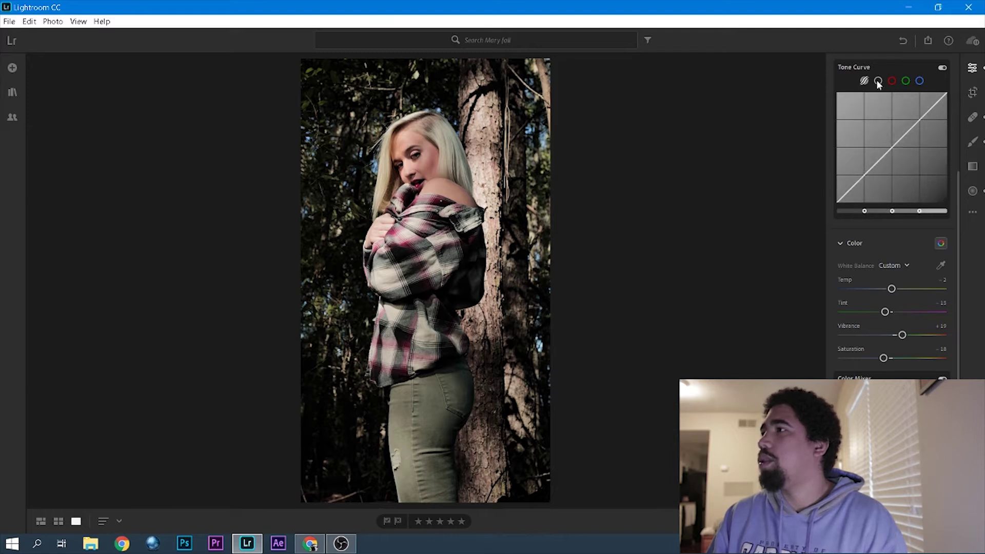
# Collapse the Light and Color adjustment groups.
pyautogui.scroll(3, 948, 126)
pyautogui.scroll(3, 948, 126)
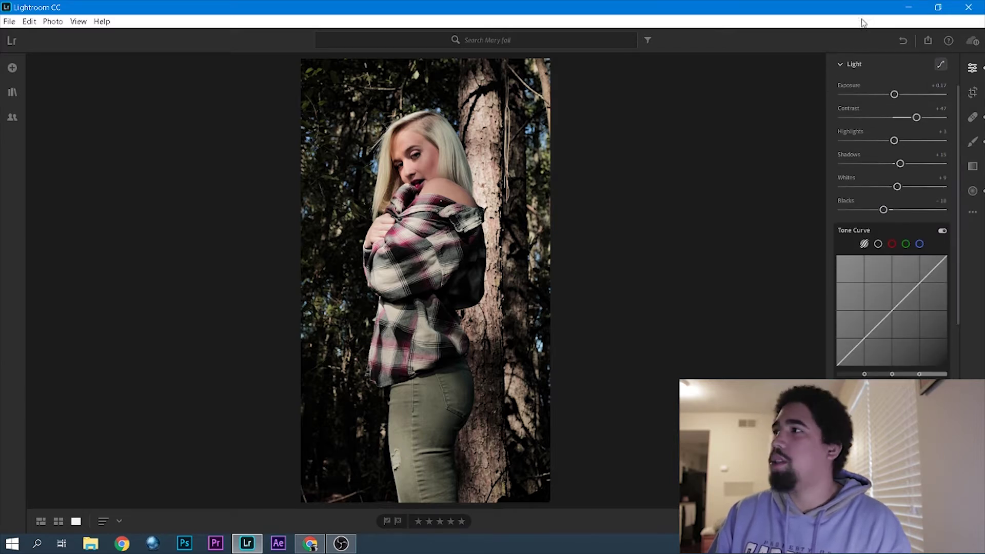
pyautogui.click(842, 66)
pyautogui.scroll(1, 842, 93)
pyautogui.click(843, 110)
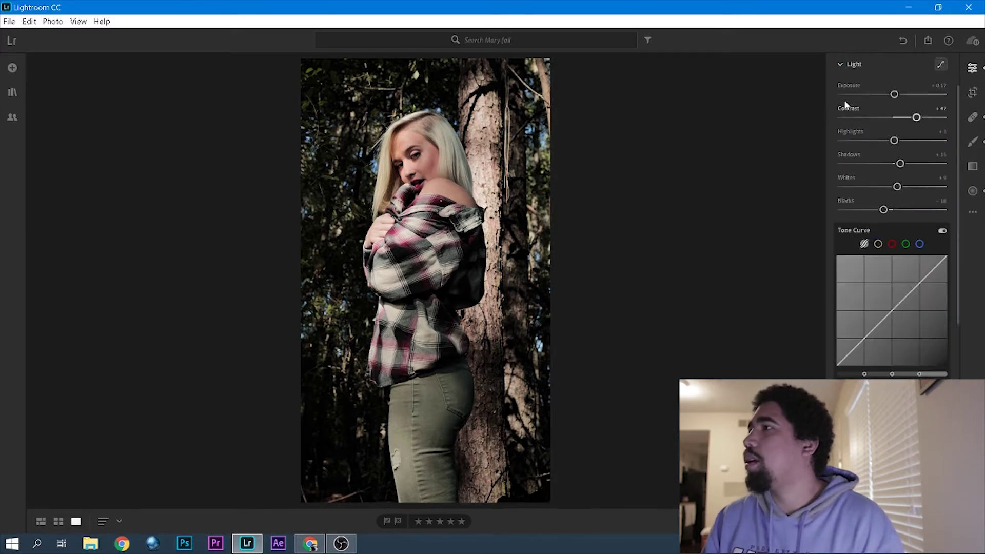
pyautogui.click(843, 66)
pyautogui.click(844, 110)
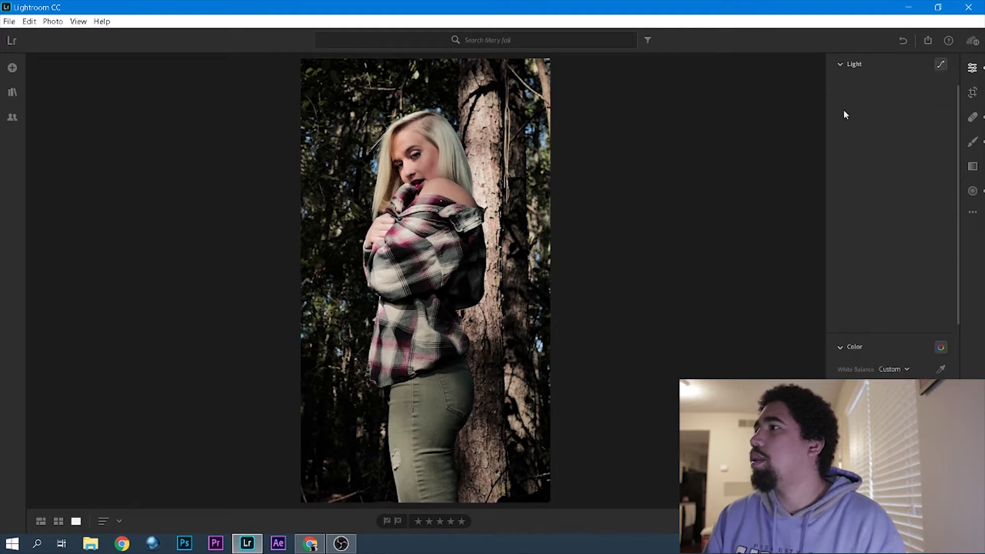
pyautogui.click(839, 65)
pyautogui.scroll(1, 852, 113)
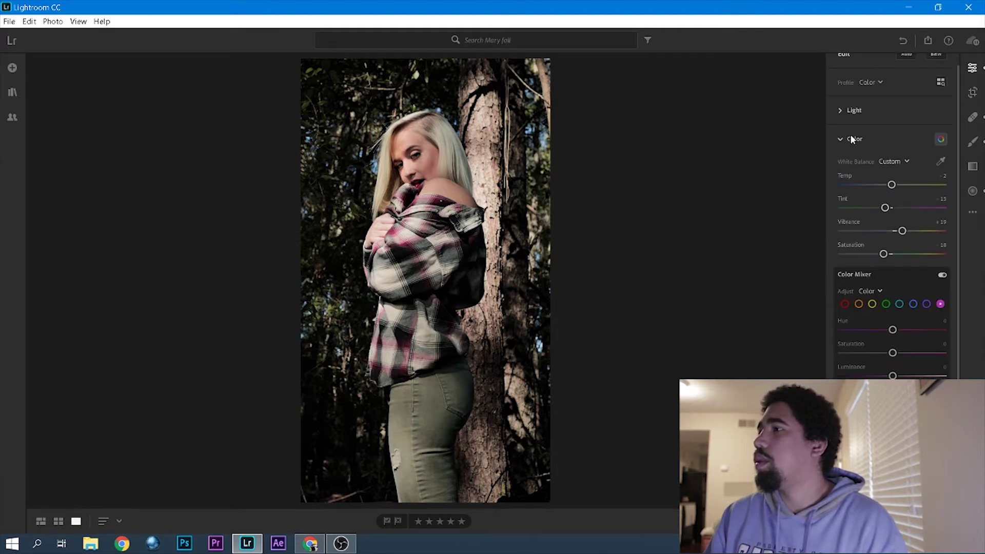
pyautogui.click(852, 139)
# Set the Clarity effect to about +12 and Dehaze to +44, and collapse the Effects and Detail groups.
pyautogui.click(856, 215)
pyautogui.click(845, 186)
pyautogui.moveTo(892, 212); pyautogui.dragTo(898, 218)
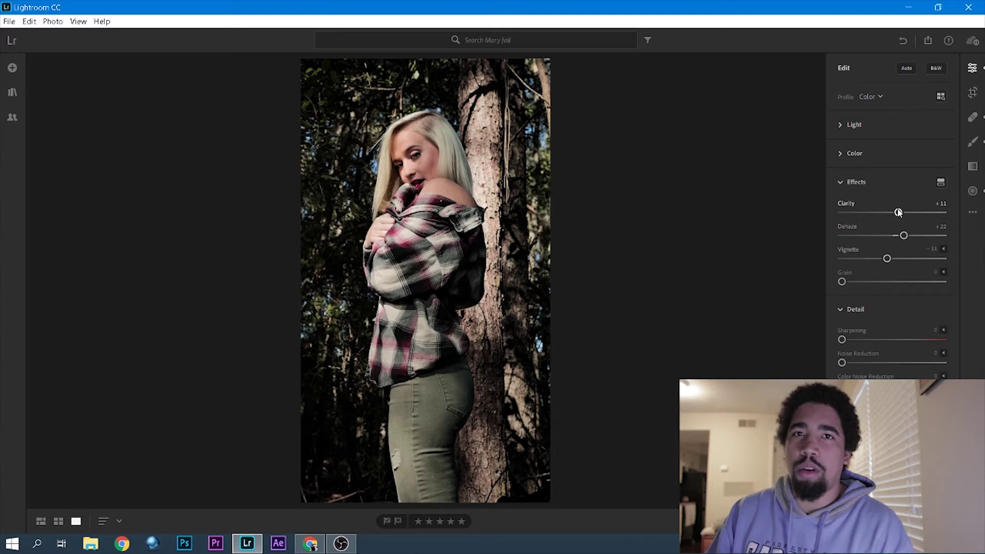
pyautogui.moveTo(904, 236)
pyautogui.mouseDown()
pyautogui.moveTo(893, 237)
pyautogui.moveTo(912, 240)
pyautogui.mouseUp()
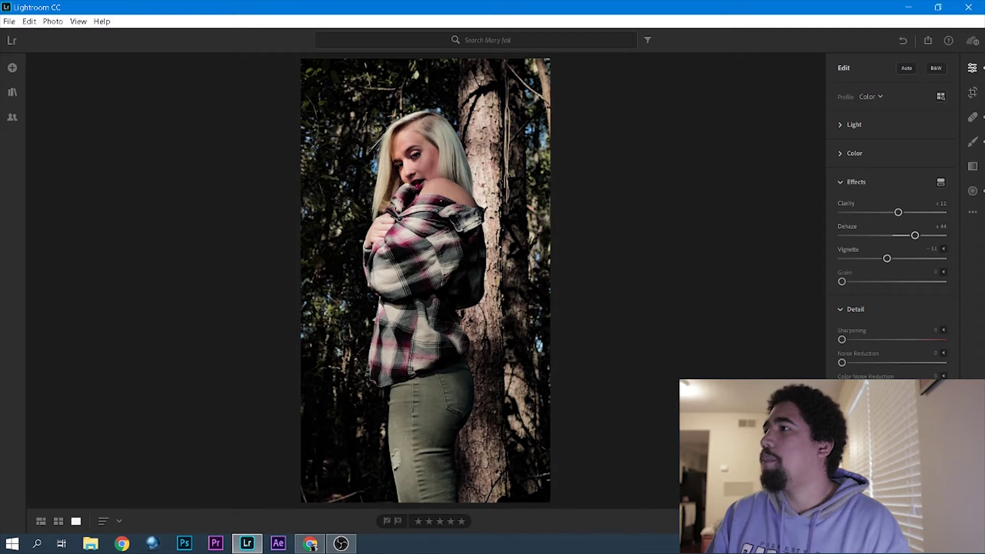
pyautogui.click(849, 181)
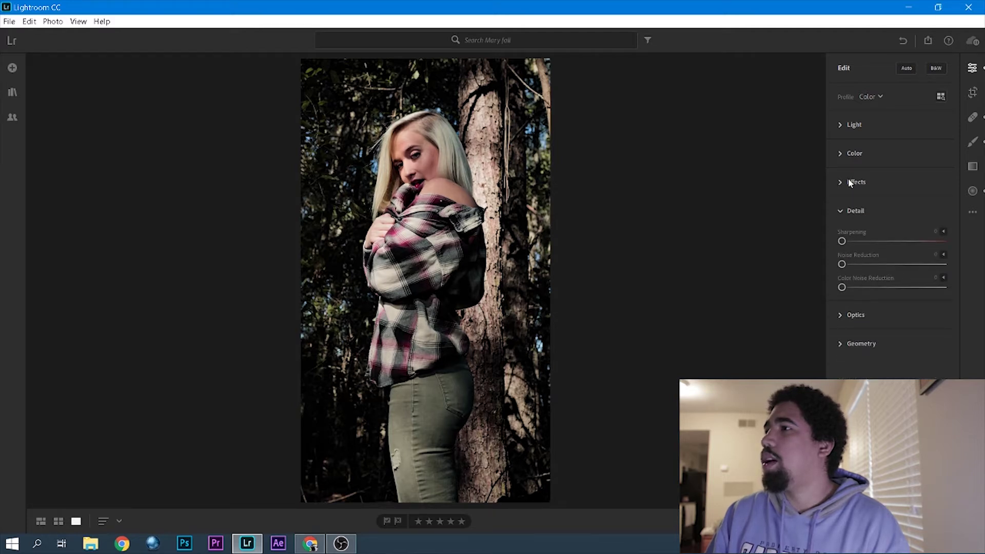
pyautogui.click(842, 210)
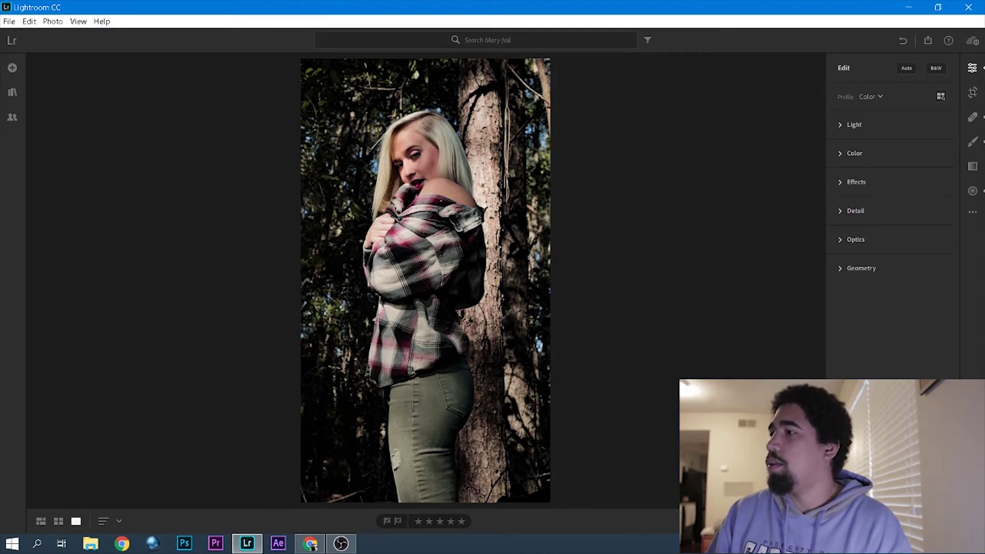
# Apply the Creative - Red Lift Matte preset and set its profile Amount to 77.
pyautogui.click(849, 521)
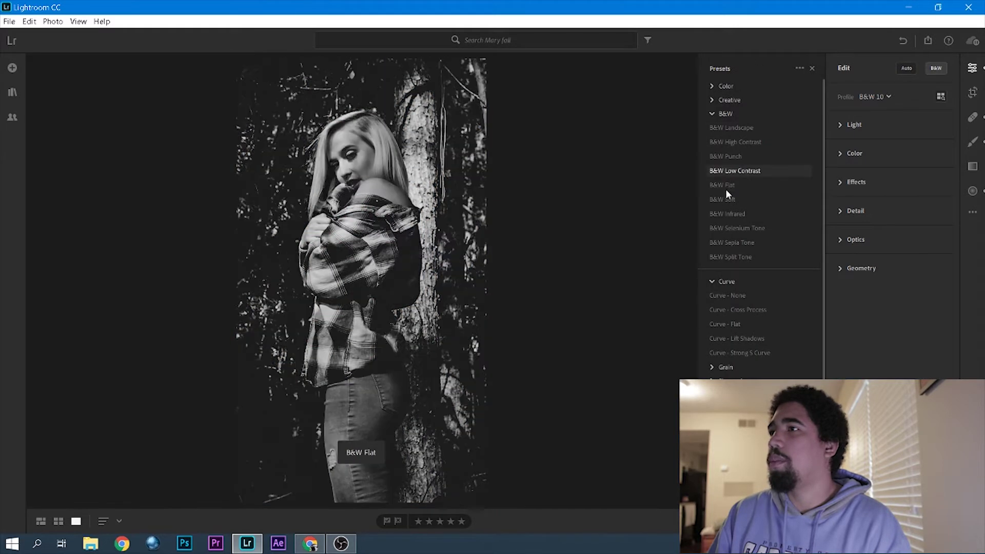
pyautogui.click(724, 198)
pyautogui.click(712, 86)
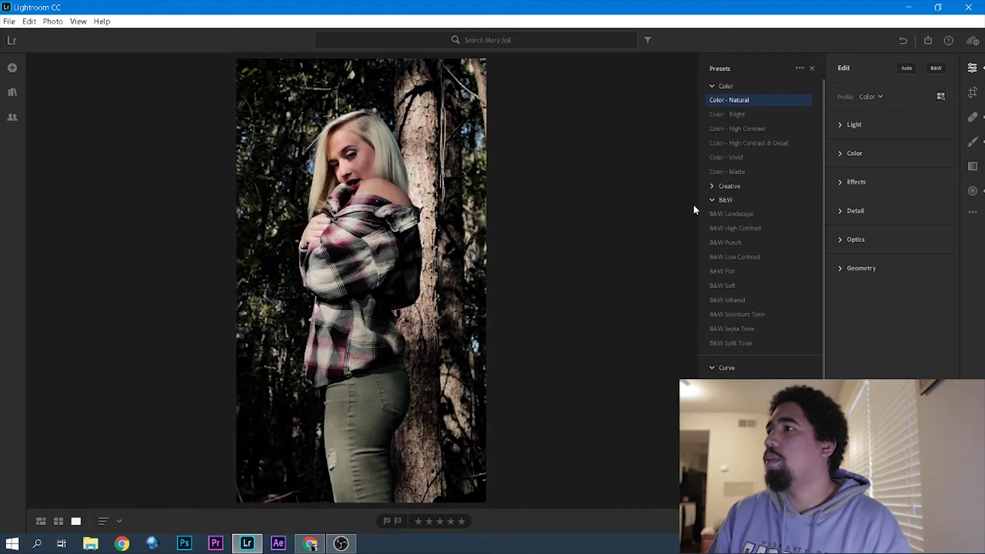
pyautogui.click(712, 186)
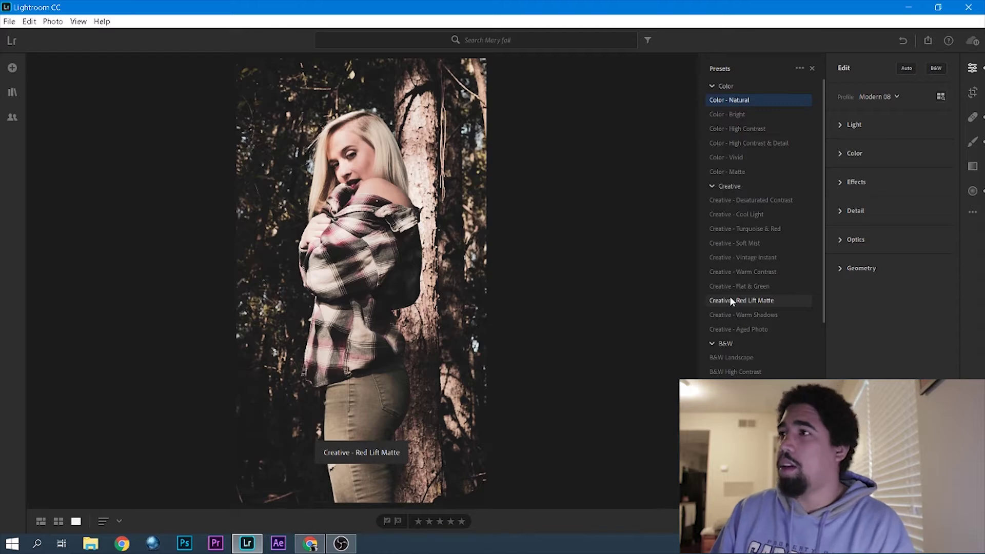
pyautogui.click(730, 300)
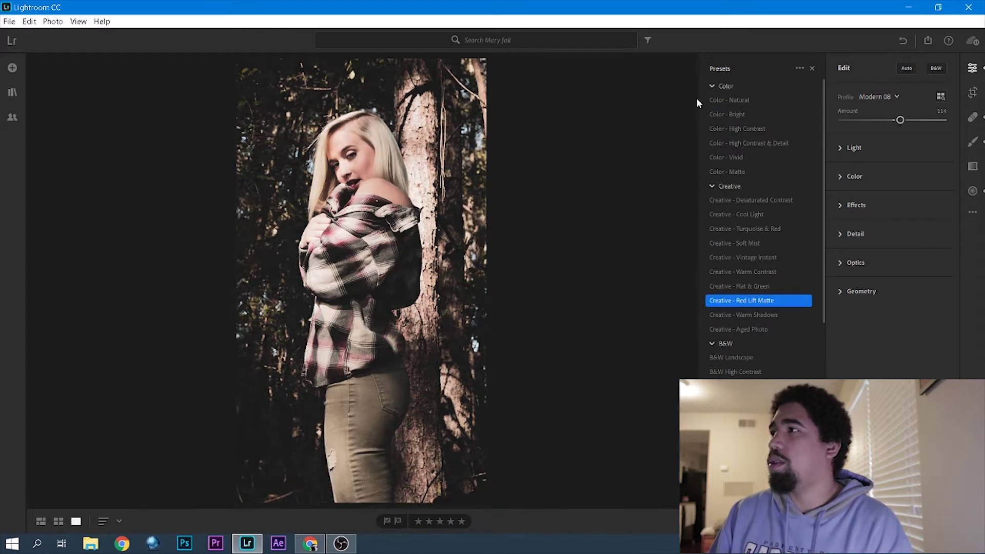
pyautogui.moveTo(899, 120)
pyautogui.mouseDown()
pyautogui.moveTo(870, 124)
pyautogui.moveTo(882, 125)
pyautogui.mouseUp()
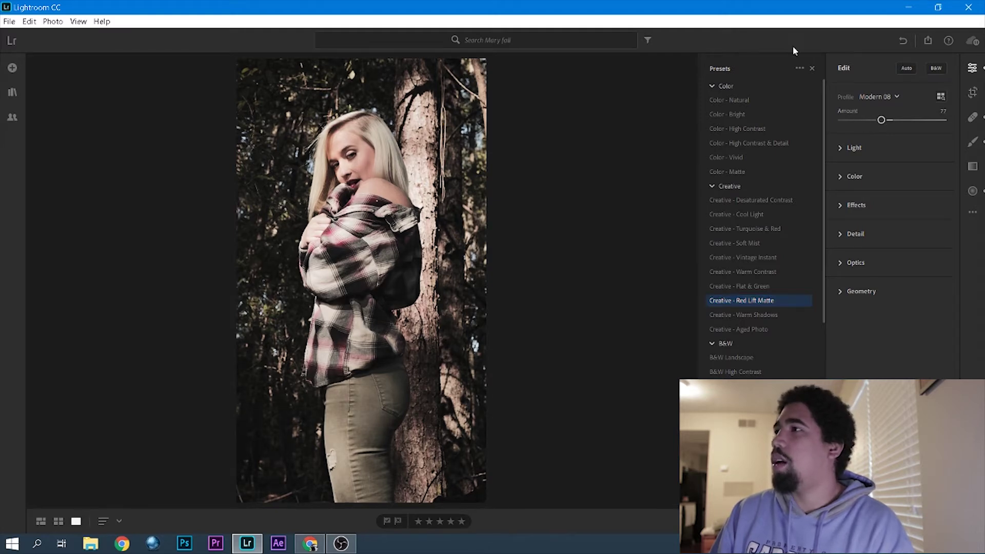
# Set Highlights to -48, Shadows to -31 and Whites to +1, and raise the Contrast further.
pyautogui.click(717, 188)
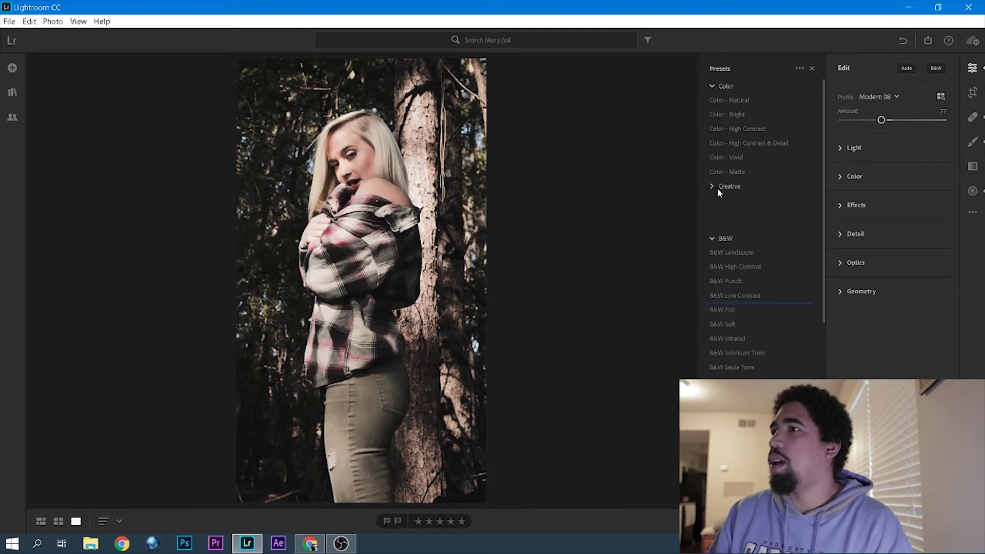
pyautogui.click(715, 86)
pyautogui.click(841, 148)
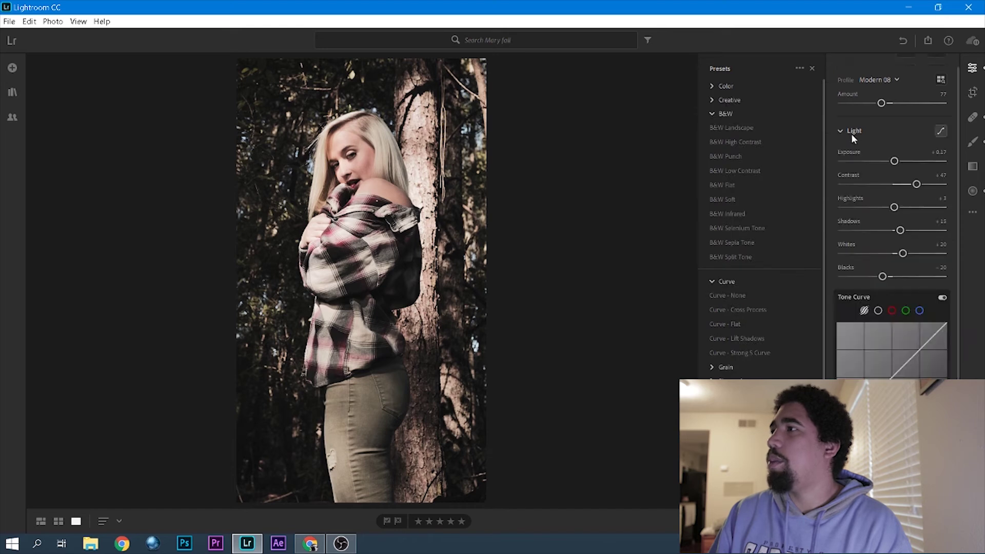
pyautogui.moveTo(894, 207); pyautogui.dragTo(895, 264)
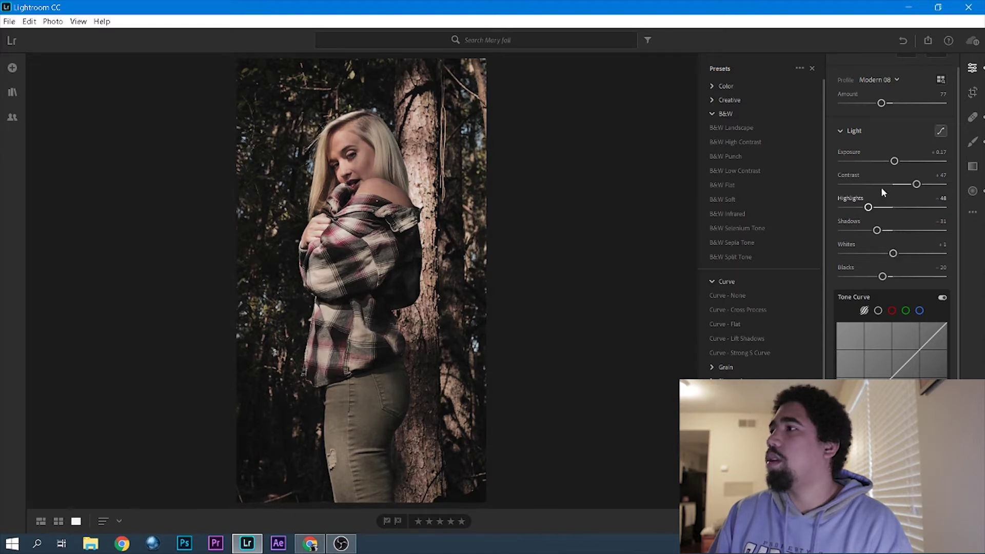
pyautogui.moveTo(916, 184); pyautogui.dragTo(936, 199)
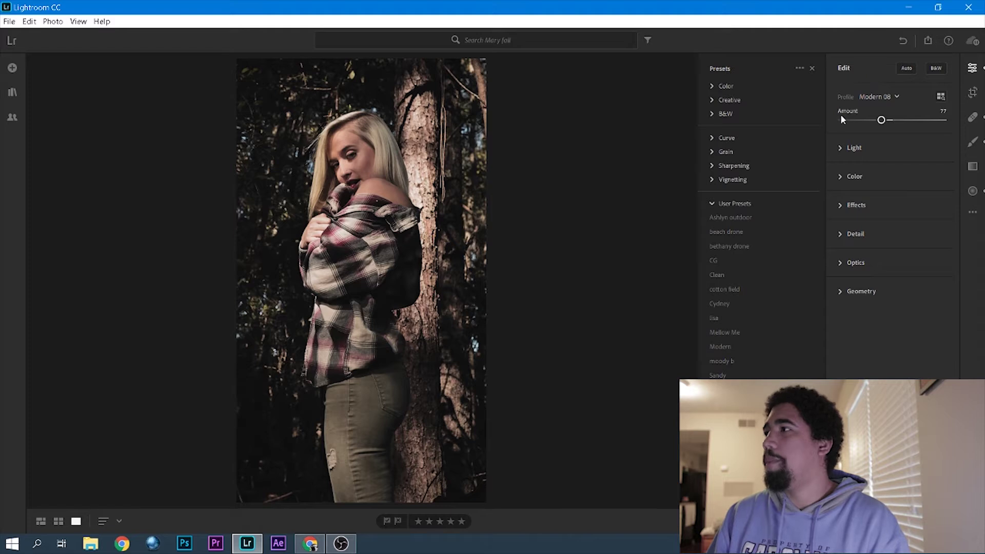
# Crop the photo to the 4 x 5 / 8 x 10 aspect ratio, framing the woman from her head to her upper thighs.
pyautogui.click(973, 94)
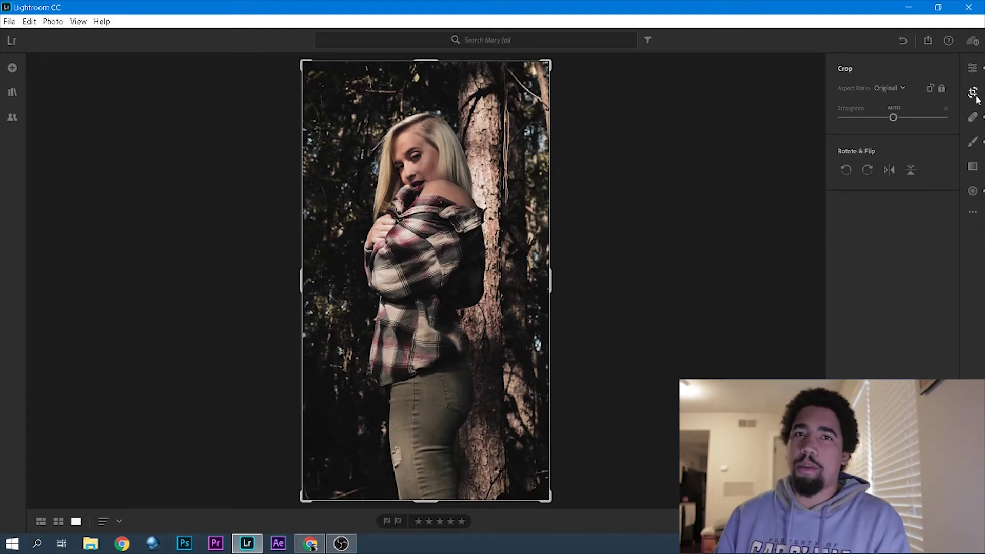
pyautogui.click(895, 87)
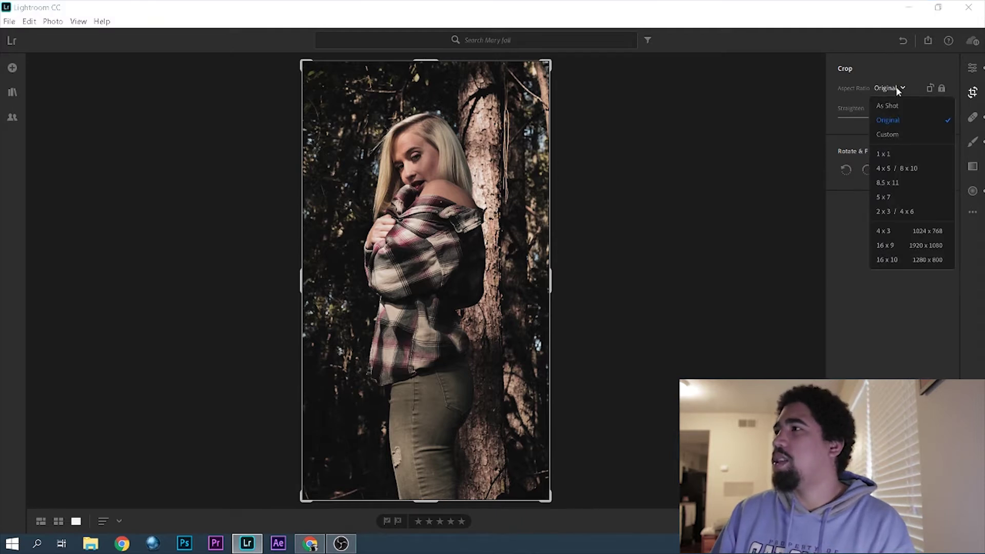
pyautogui.click(905, 169)
pyautogui.moveTo(469, 238)
pyautogui.mouseDown()
pyautogui.moveTo(468, 264)
pyautogui.moveTo(469, 252)
pyautogui.mouseUp()
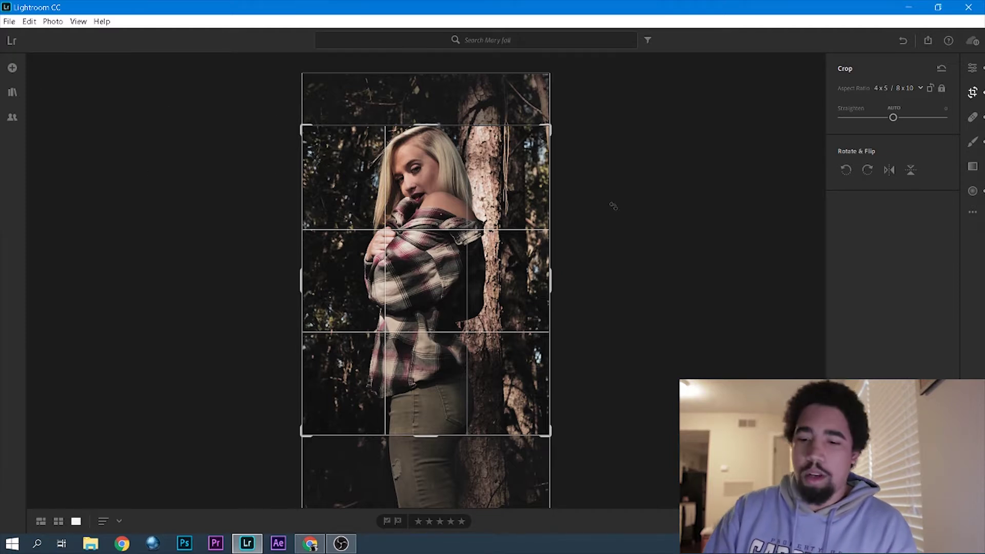
pyautogui.press('e')
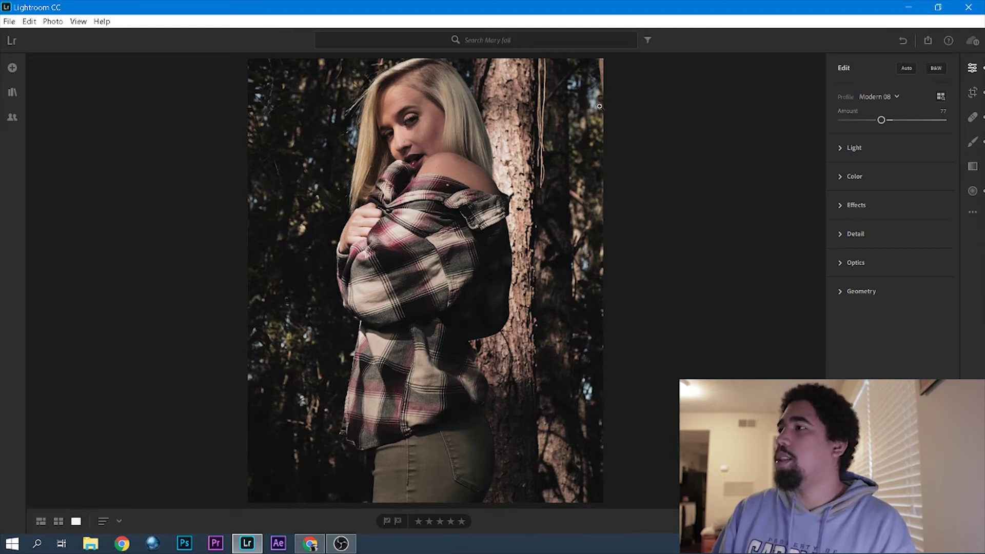
# Set the photo's Upright geometry correction to Level.
pyautogui.click(855, 298)
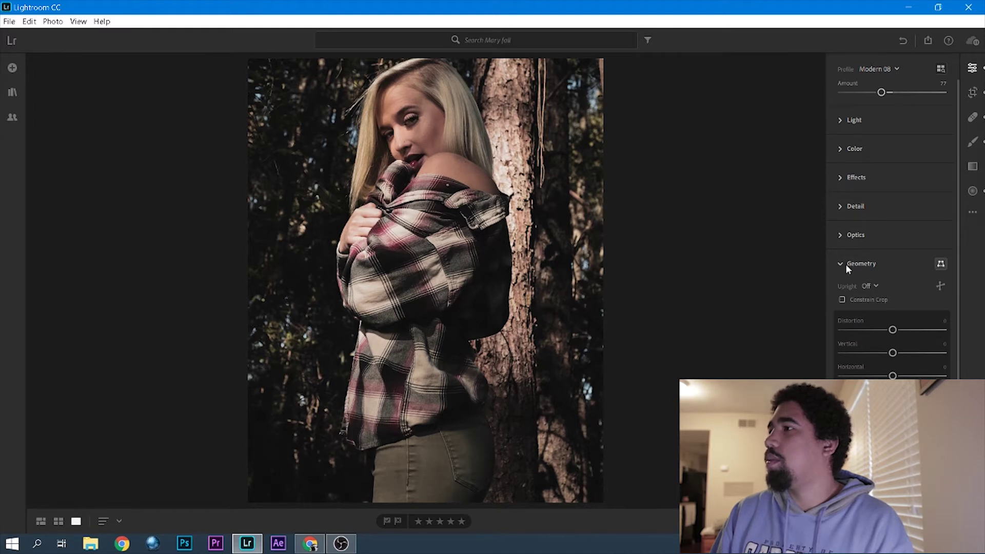
pyautogui.click(868, 286)
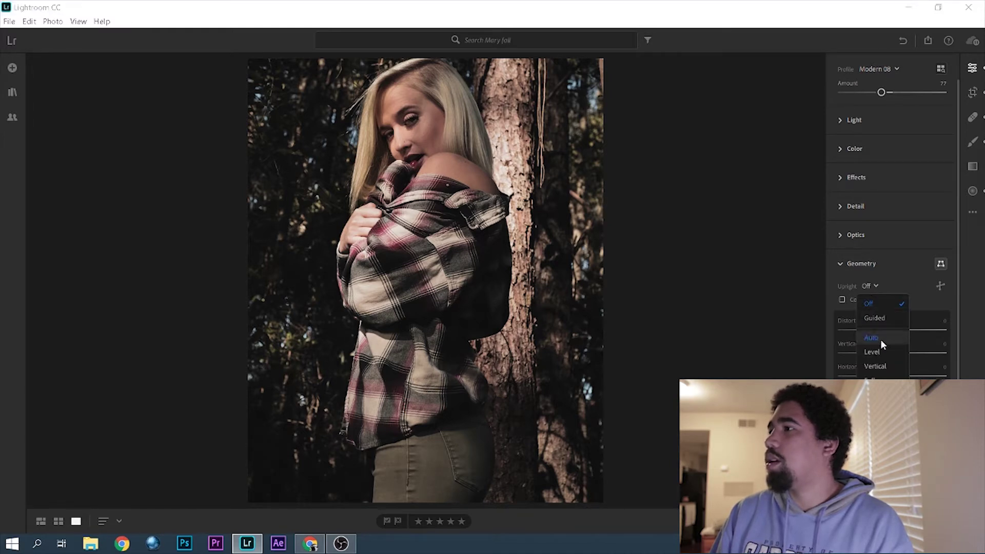
pyautogui.click(882, 352)
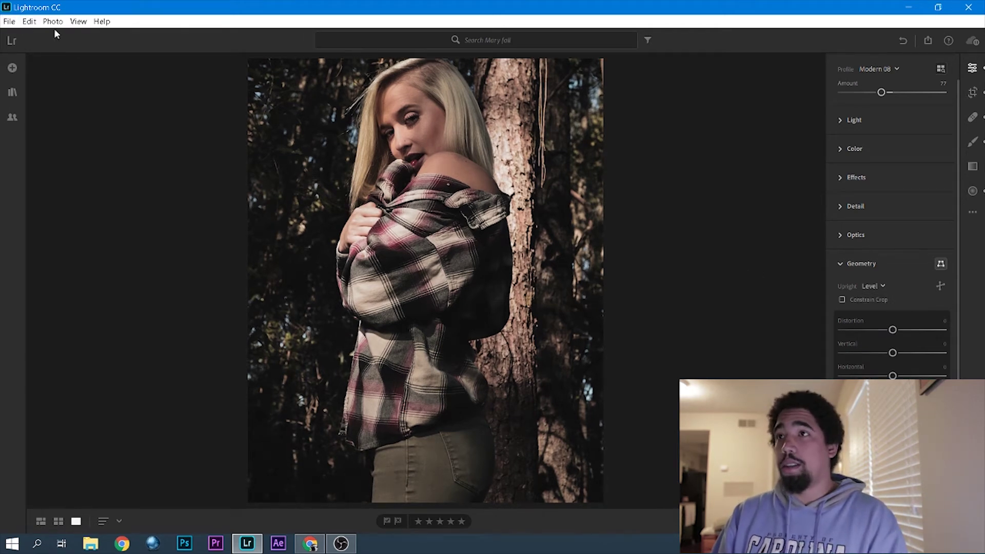
# Send the edited portrait to Photoshop, maximize its window and enlarge the photo to 66.7%.
pyautogui.click(8, 23)
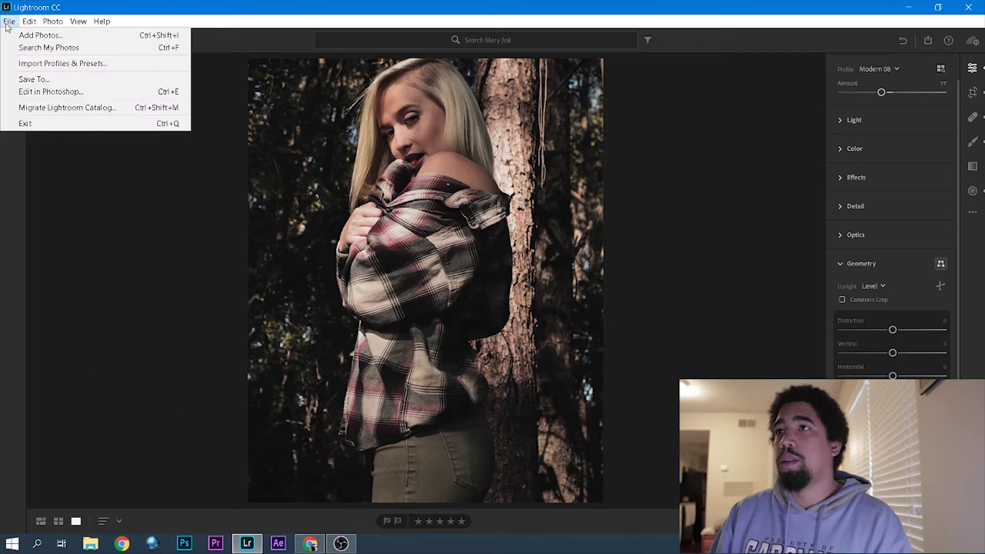
pyautogui.click(18, 92)
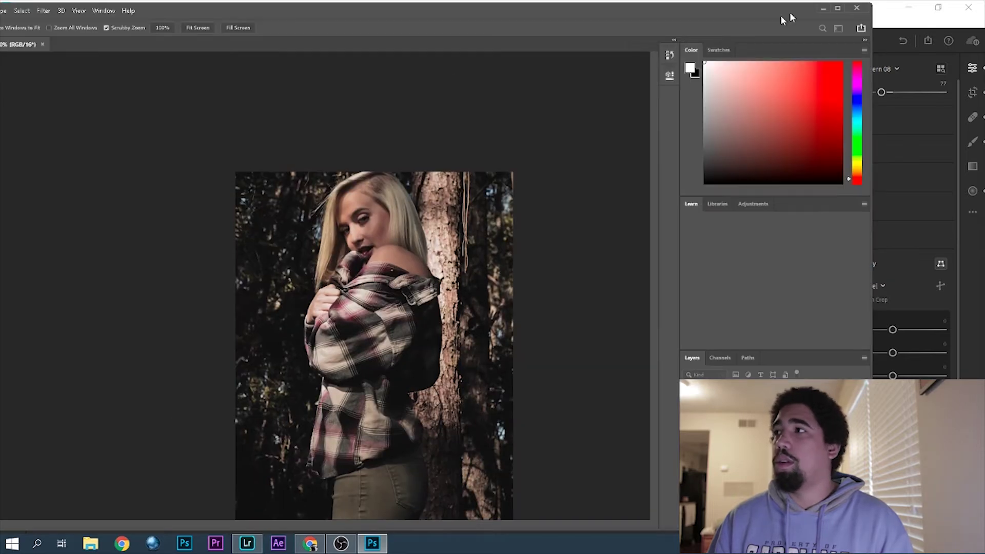
pyautogui.click(840, 8)
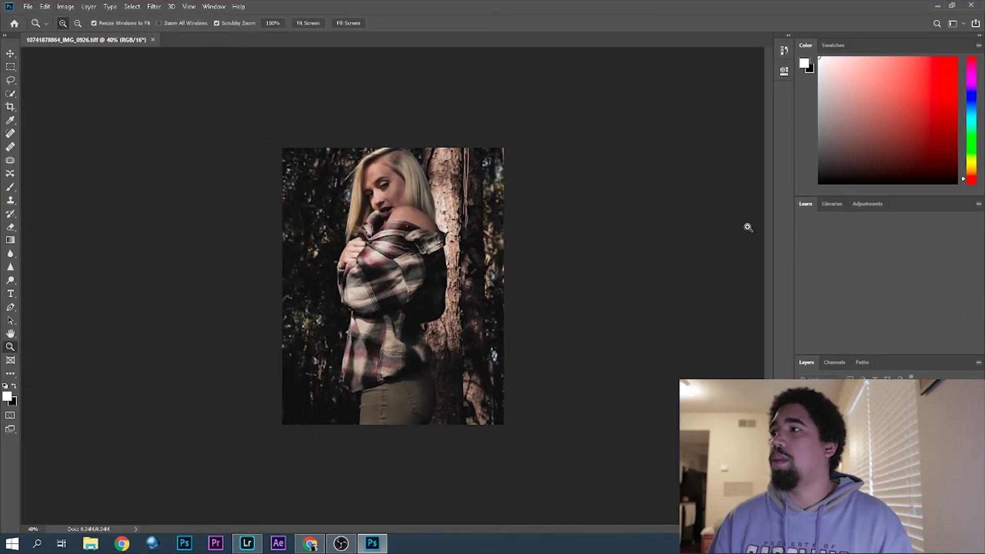
pyautogui.click(581, 309)
pyautogui.click(579, 310)
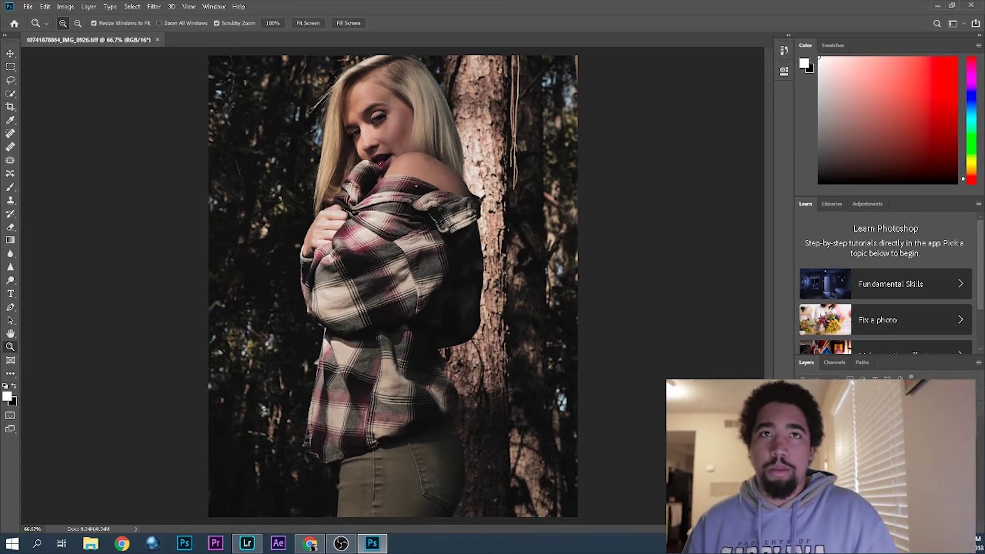
# Duplicate the background layer and add a Curves adjustment layer above it, bending the RGB curve strongly upward from the shadows.
pyautogui.hotkey('ctrl', 'j')
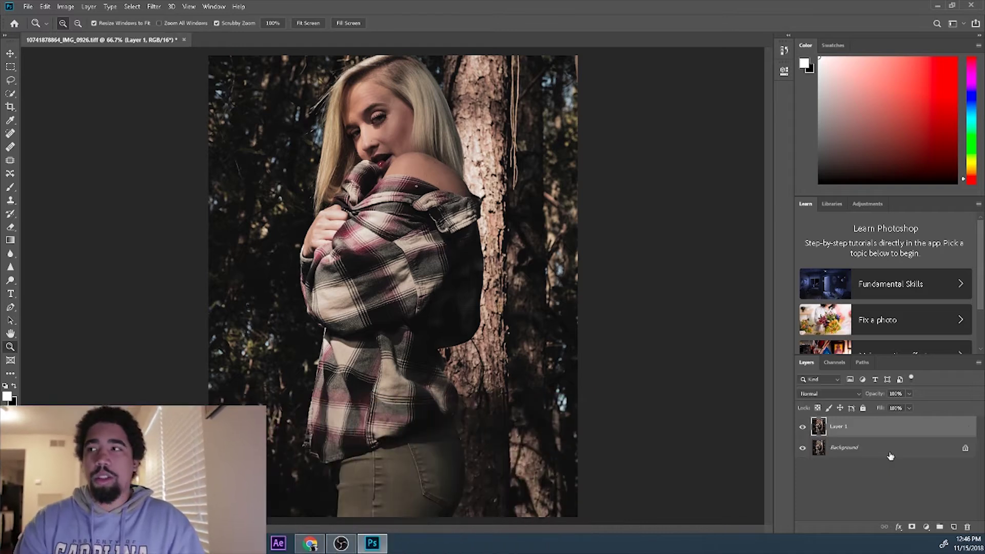
pyautogui.click(927, 527)
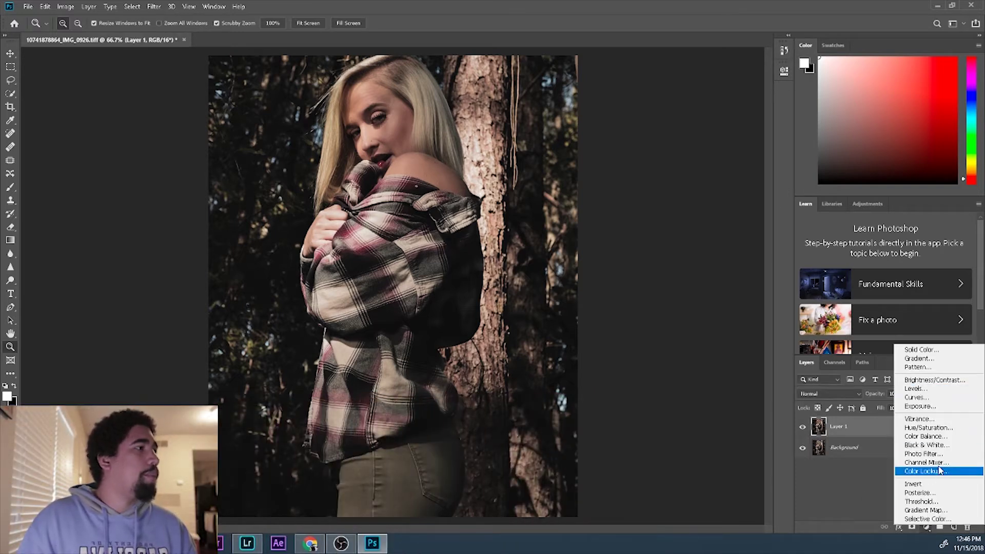
pyautogui.click(930, 397)
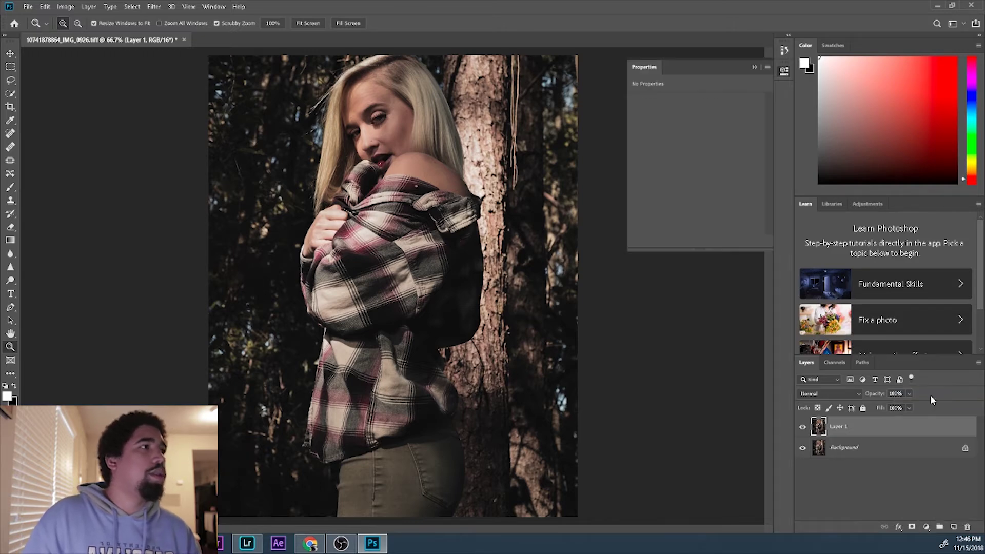
pyautogui.moveTo(686, 196)
pyautogui.mouseDown()
pyautogui.moveTo(668, 190)
pyautogui.moveTo(670, 201)
pyautogui.moveTo(670, 191)
pyautogui.mouseUp()
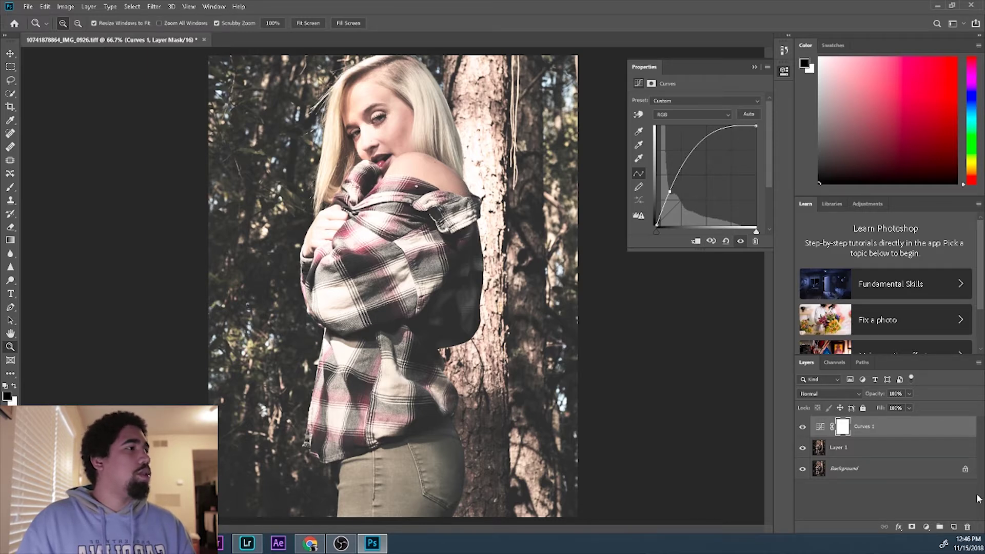
# In the Curves layer's Blending Options, split the Underlying Layer's dark Blend If slider to about 98 / 148 and accept.
pyautogui.rightClick(897, 428)
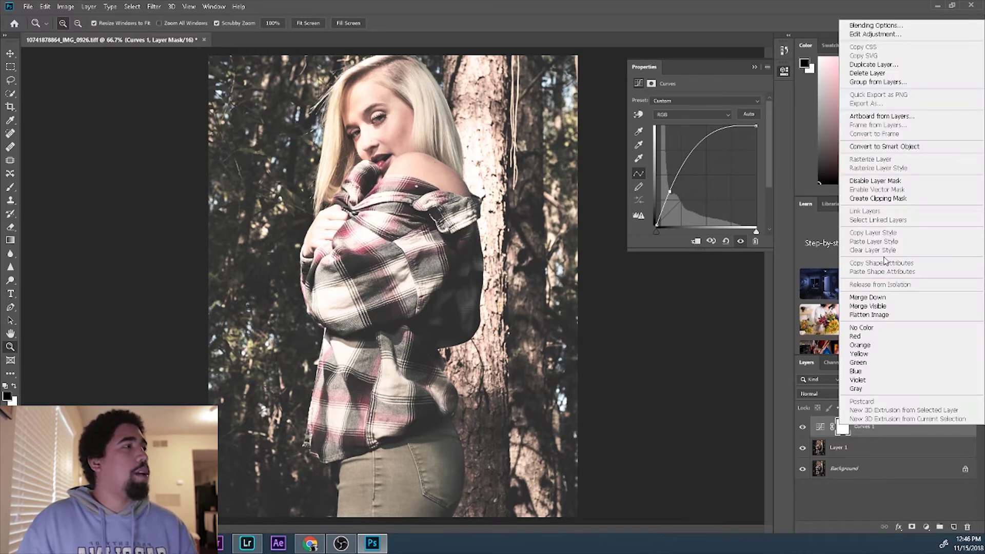
pyautogui.click(866, 24)
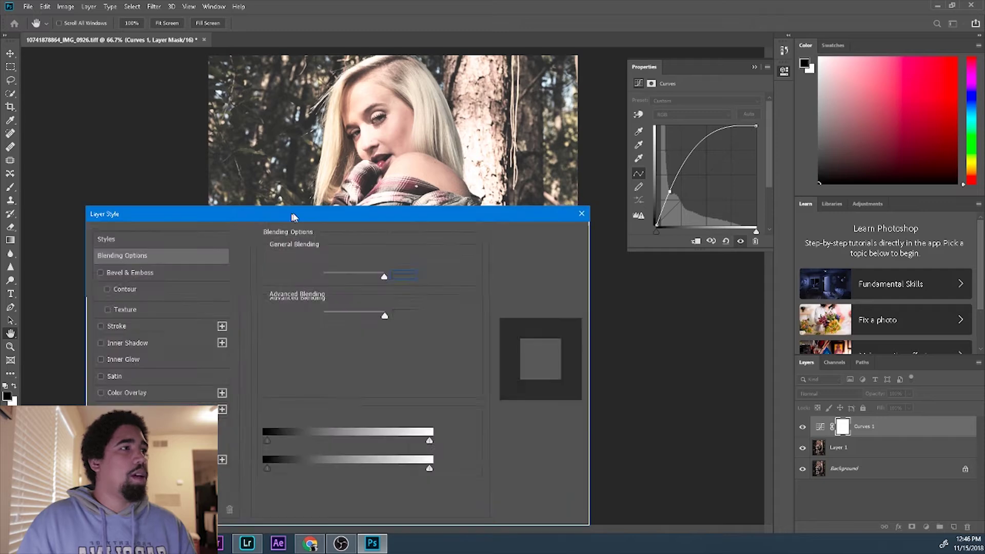
pyautogui.moveTo(331, 218); pyautogui.dragTo(762, 113)
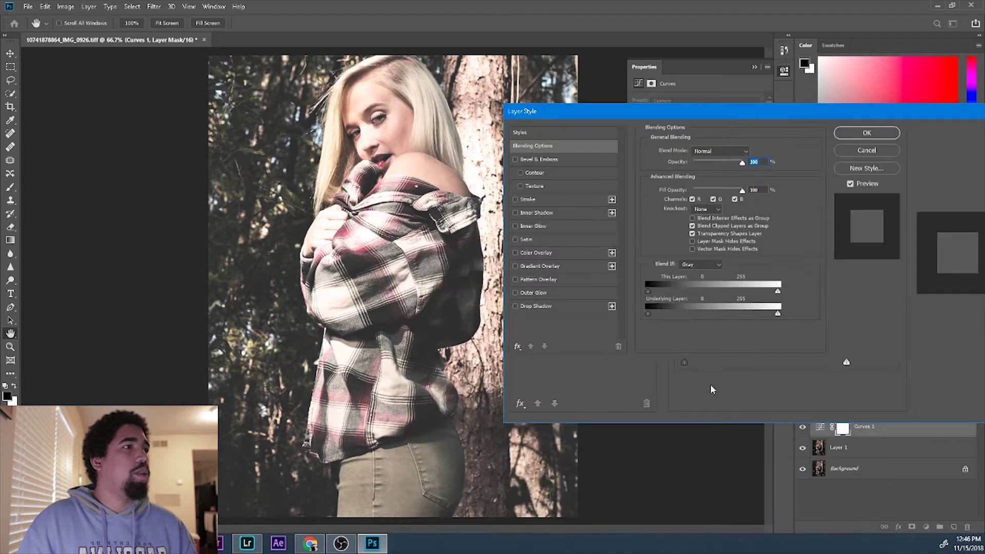
pyautogui.moveTo(647, 310); pyautogui.dragTo(698, 313)
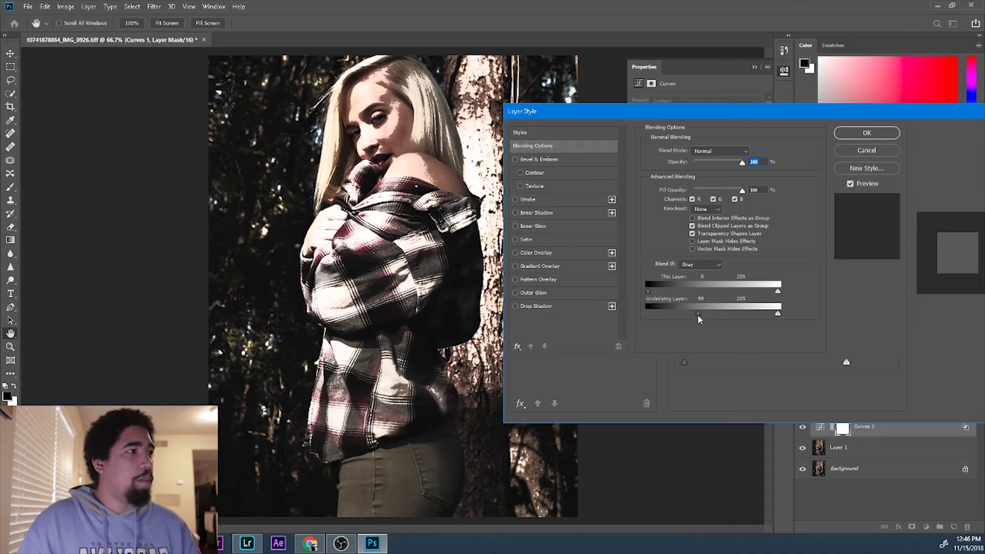
pyautogui.moveTo(702, 313); pyautogui.dragTo(698, 319)
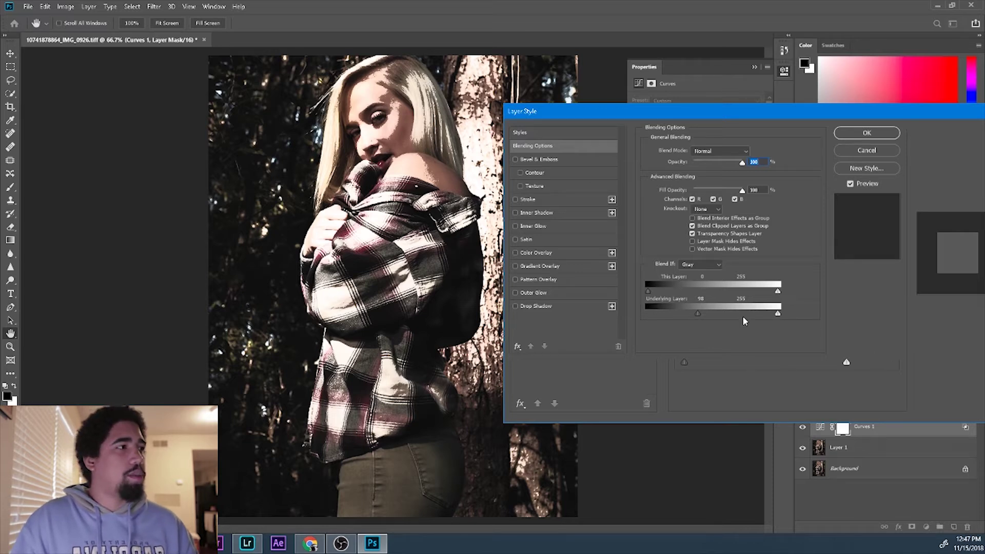
pyautogui.press('alt')
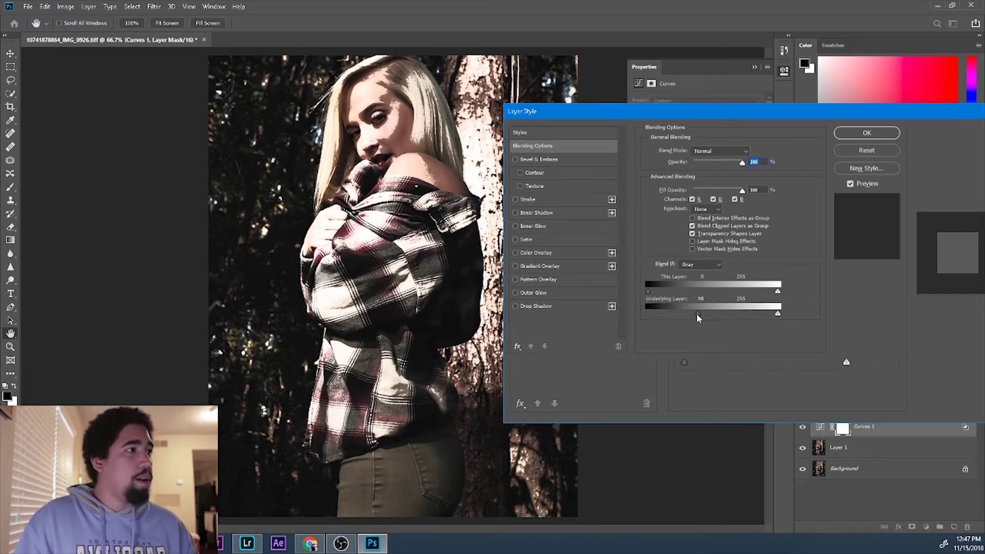
pyautogui.moveTo(697, 311)
pyautogui.mouseDown()
pyautogui.moveTo(679, 311)
pyautogui.moveTo(730, 312)
pyautogui.moveTo(679, 316)
pyautogui.moveTo(724, 318)
pyautogui.moveTo(697, 315)
pyautogui.mouseUp()
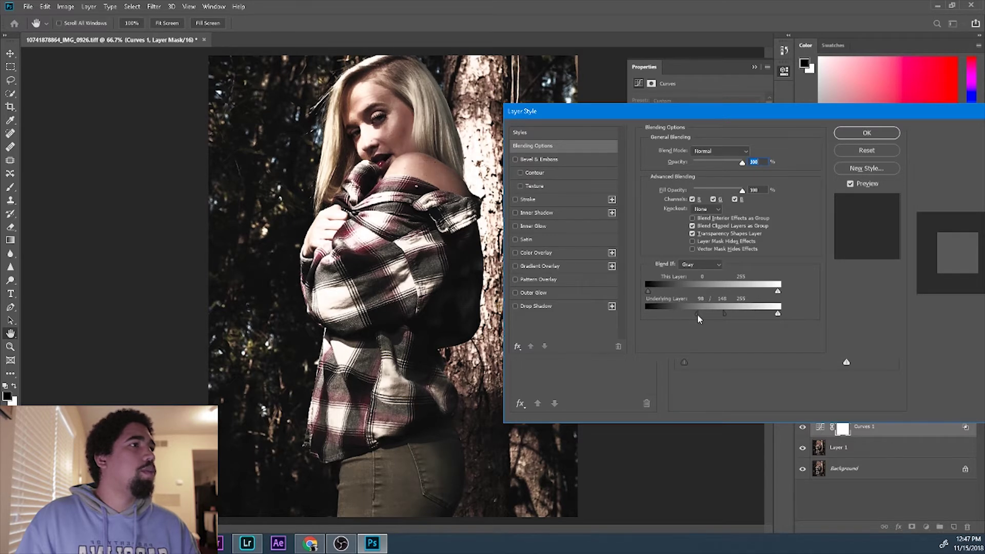
pyautogui.moveTo(722, 112); pyautogui.dragTo(717, 130)
pyautogui.click(786, 138)
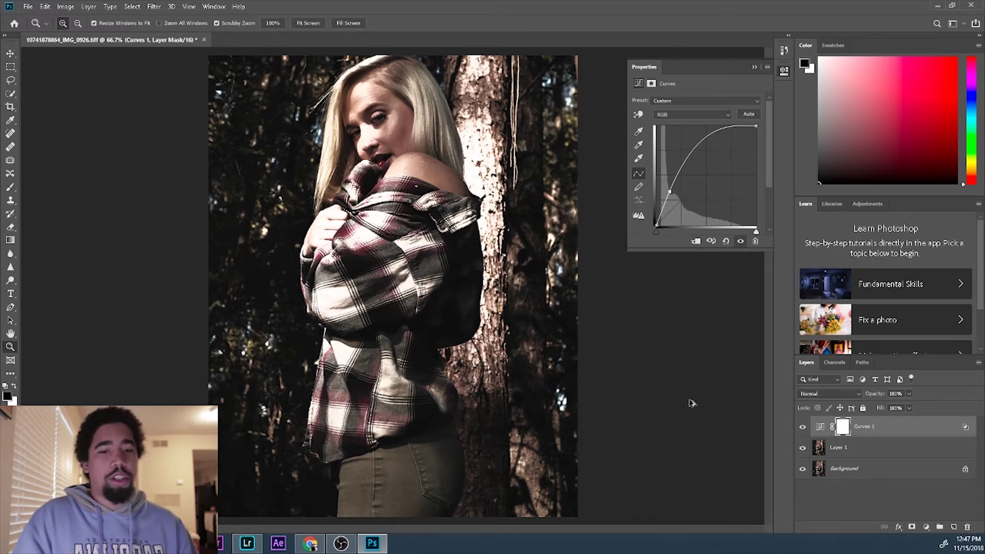
# Stamp all visible layers into a new top layer and delete the Curves adjustment layer.
pyautogui.hotkey('ctrl', 'shift', 'alt', 'e')
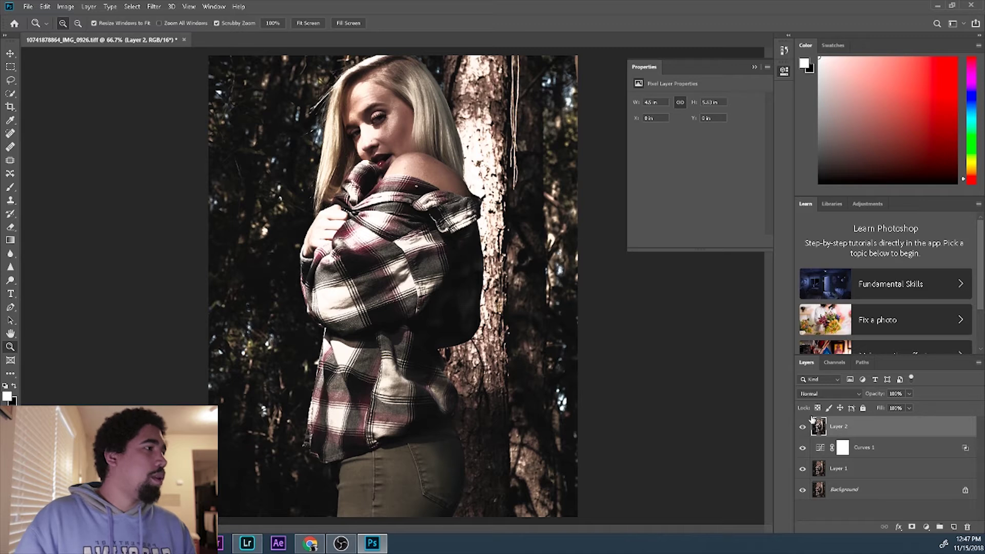
pyautogui.click(879, 448)
pyautogui.moveTo(880, 449); pyautogui.dragTo(967, 529)
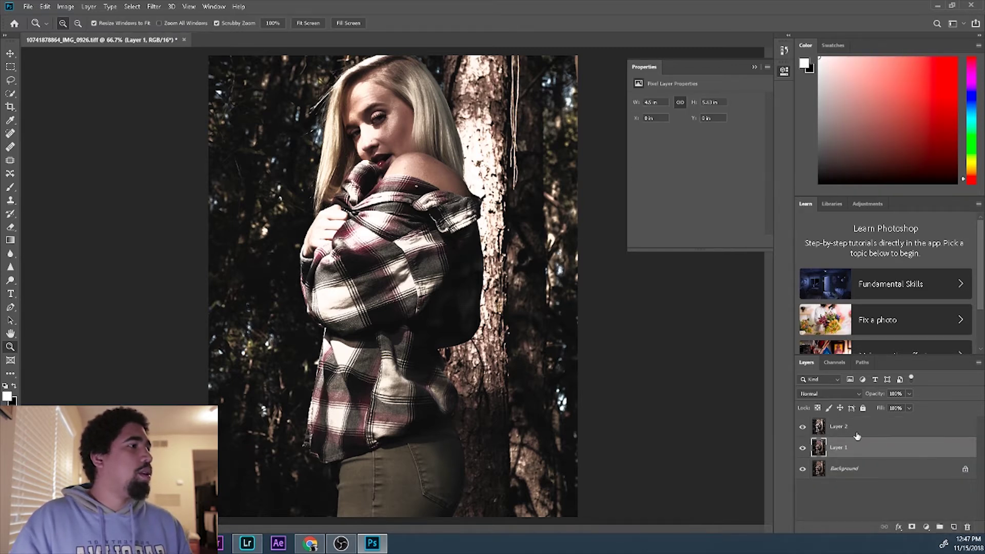
# Compare the photo with and without the merged top layer by toggling its visibility.
pyautogui.click(803, 426)
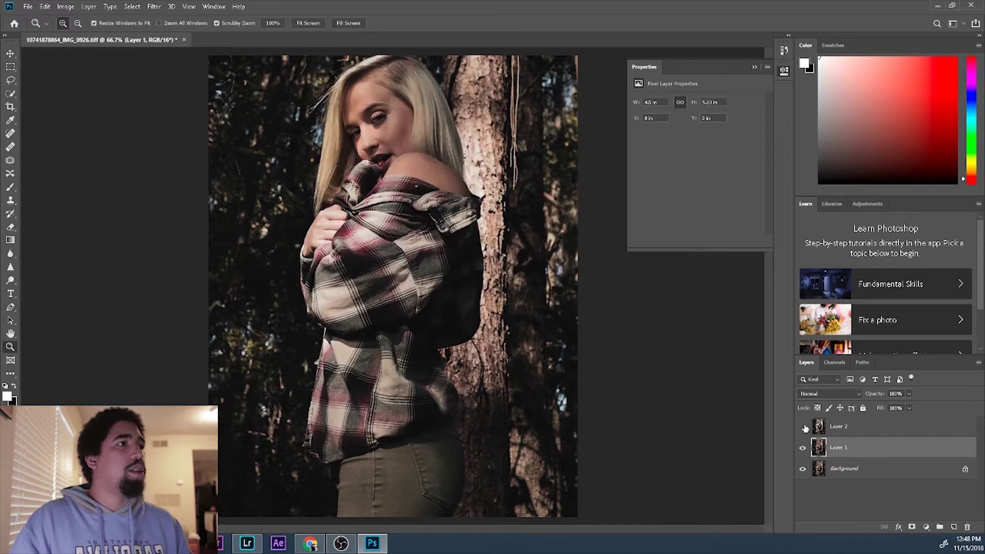
pyautogui.click(803, 426)
pyautogui.click(804, 428)
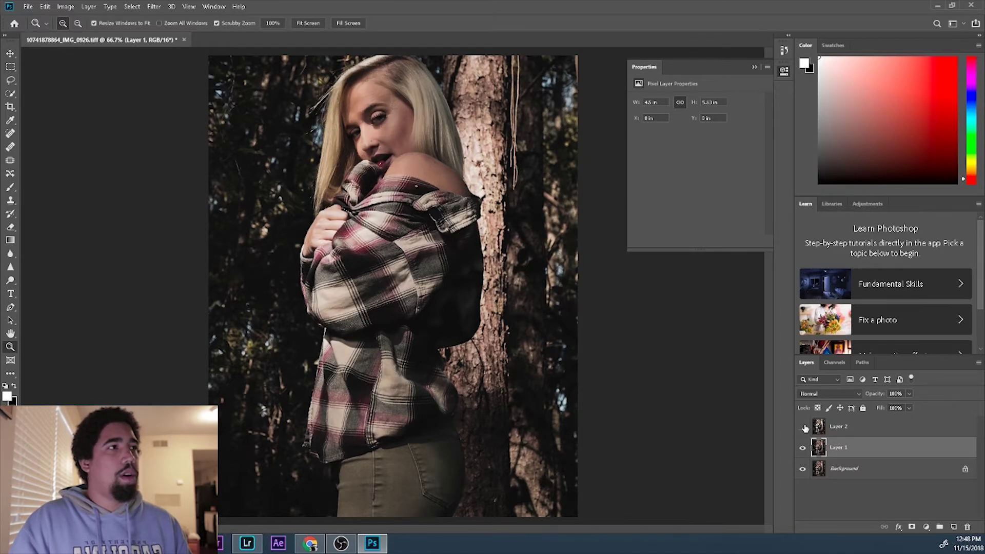
pyautogui.click(803, 427)
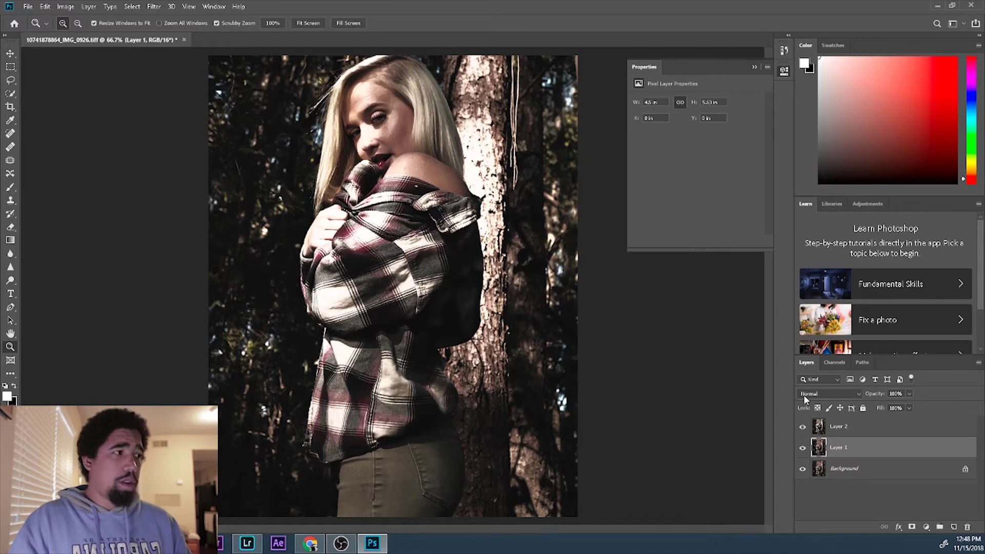
# Start Apply Image on Layer 2 with Layer 1 as the source layer and Subtract as the blending mode.
pyautogui.click(848, 427)
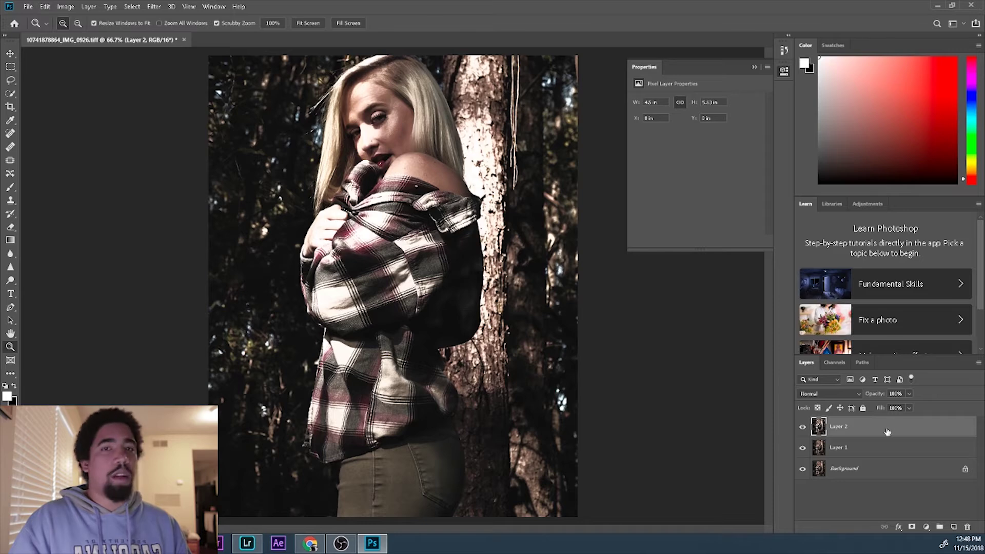
pyautogui.click(66, 7)
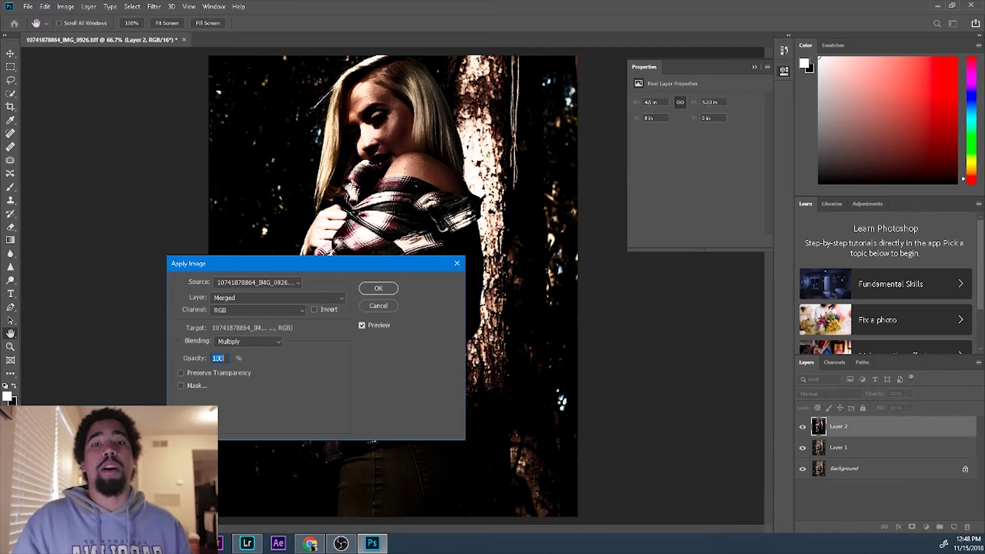
pyautogui.click(313, 298)
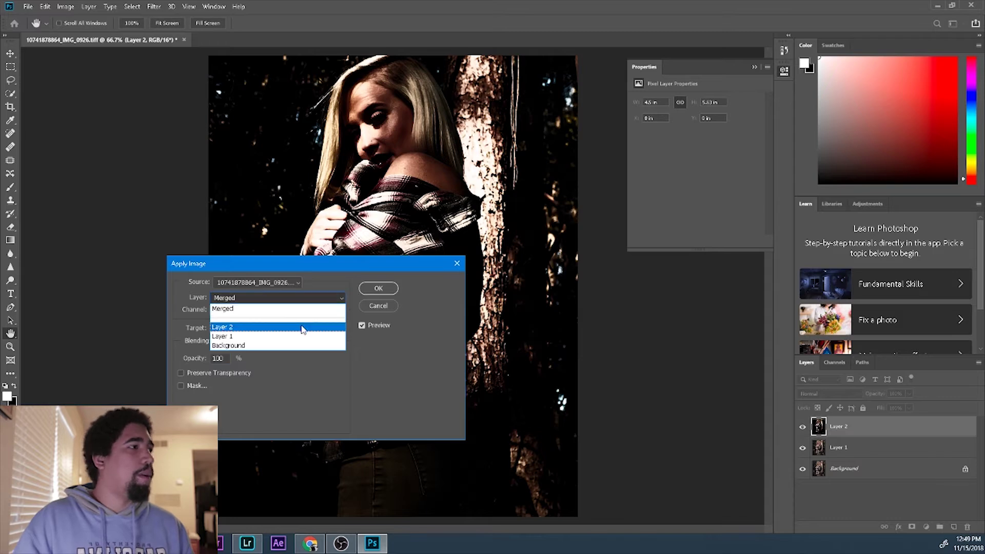
pyautogui.click(299, 336)
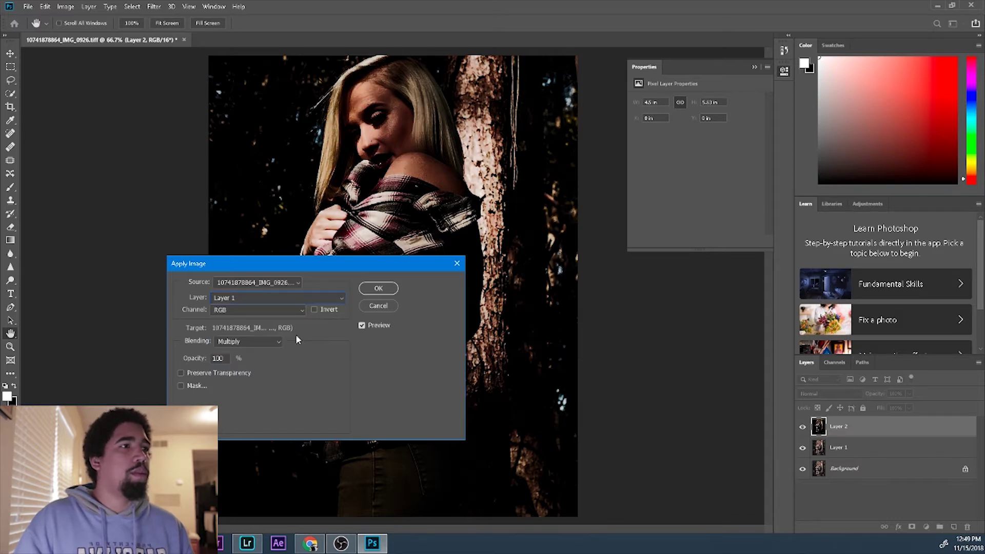
pyautogui.click(236, 341)
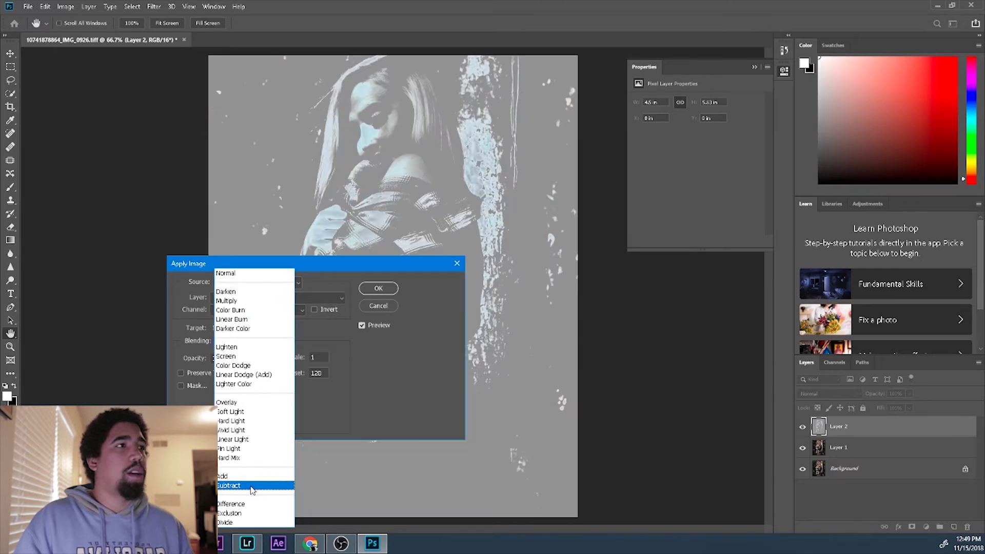
pyautogui.click(251, 486)
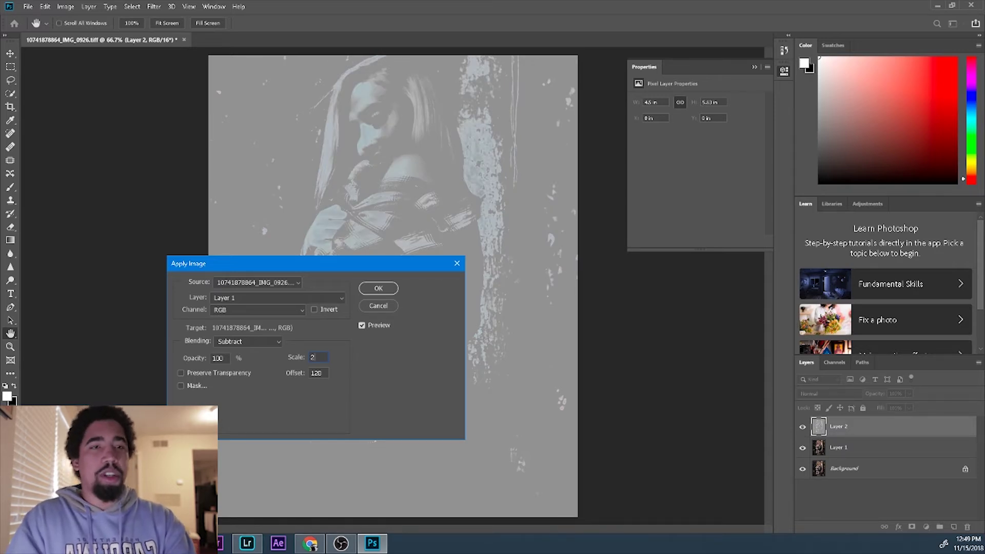
# Set the Apply Image scale to 1 and try an offset of 256.
pyautogui.write('1')
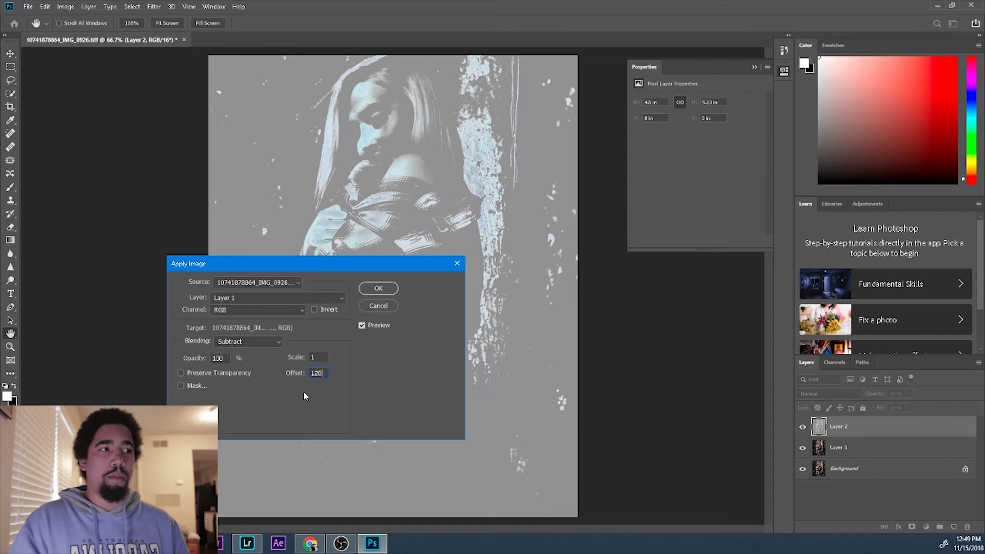
pyautogui.press('BackSpace')
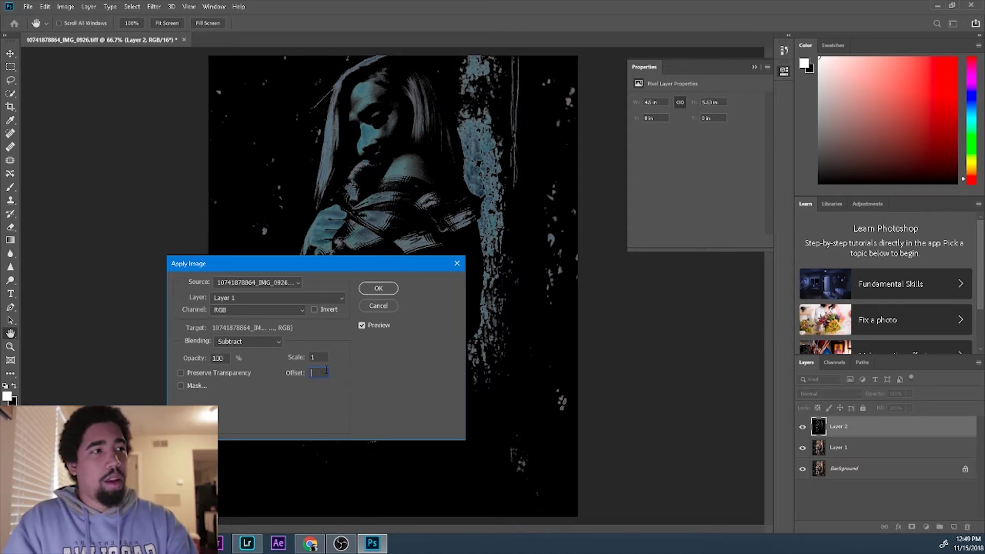
pyautogui.write('256')
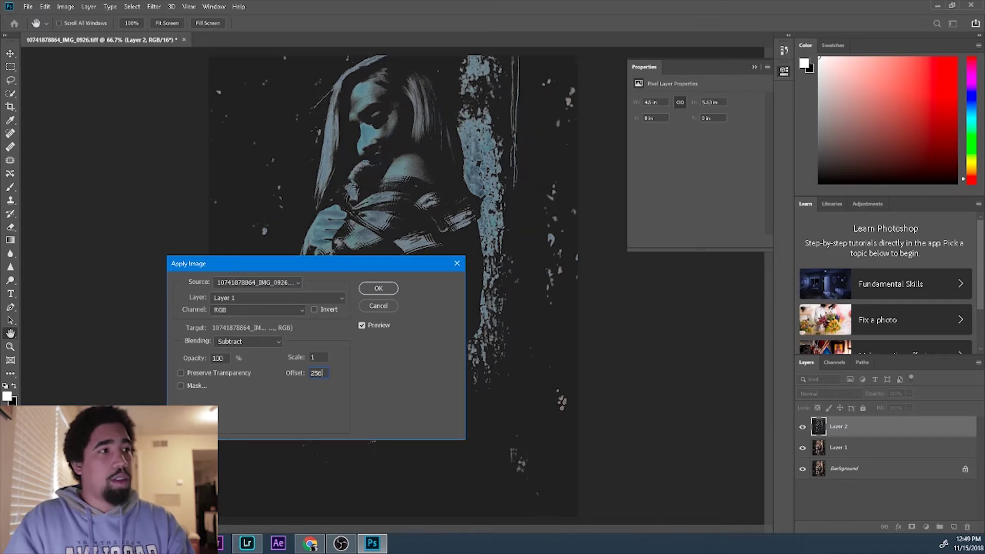
pyautogui.click(362, 388)
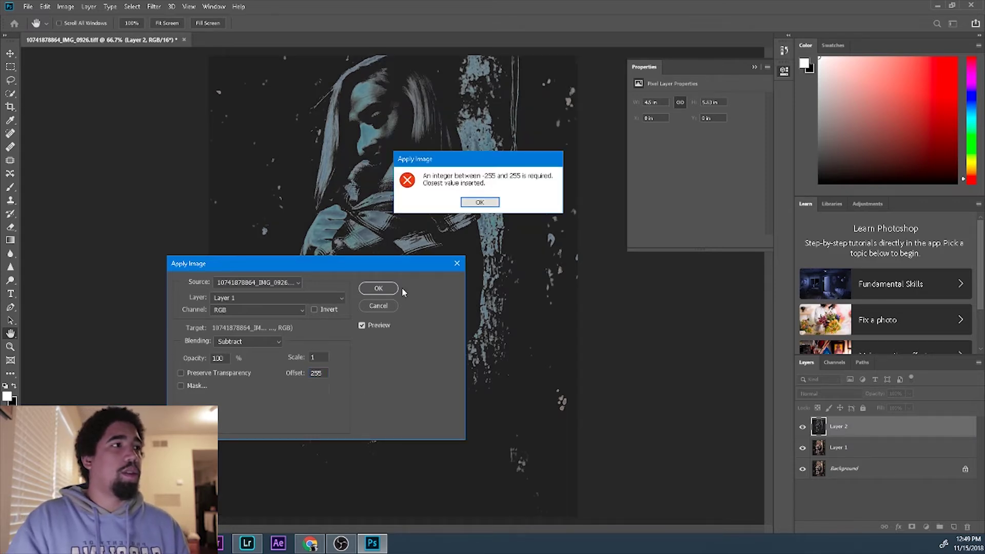
pyautogui.click(477, 203)
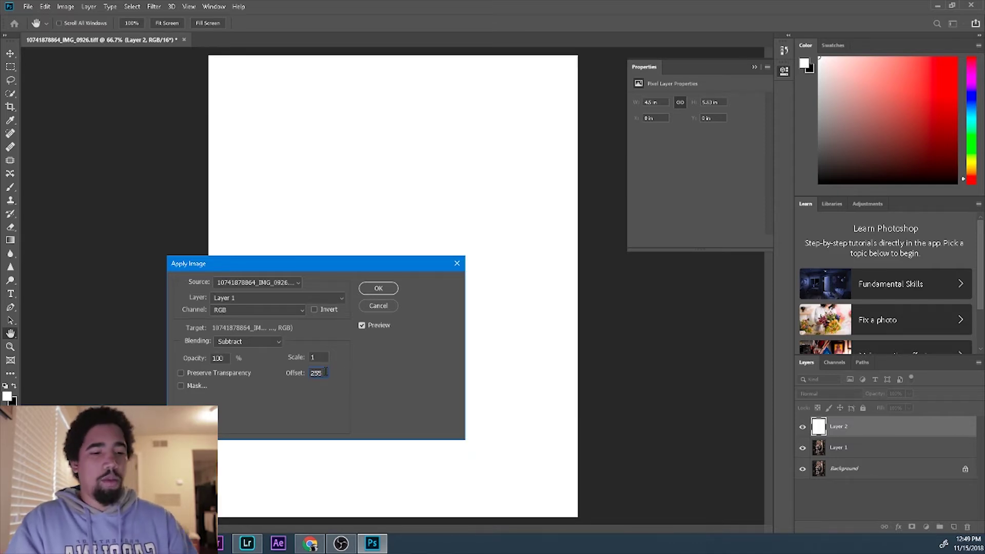
# Set the Apply Image offset to 128 and apply the subtraction to Layer 2.
pyautogui.write('1')
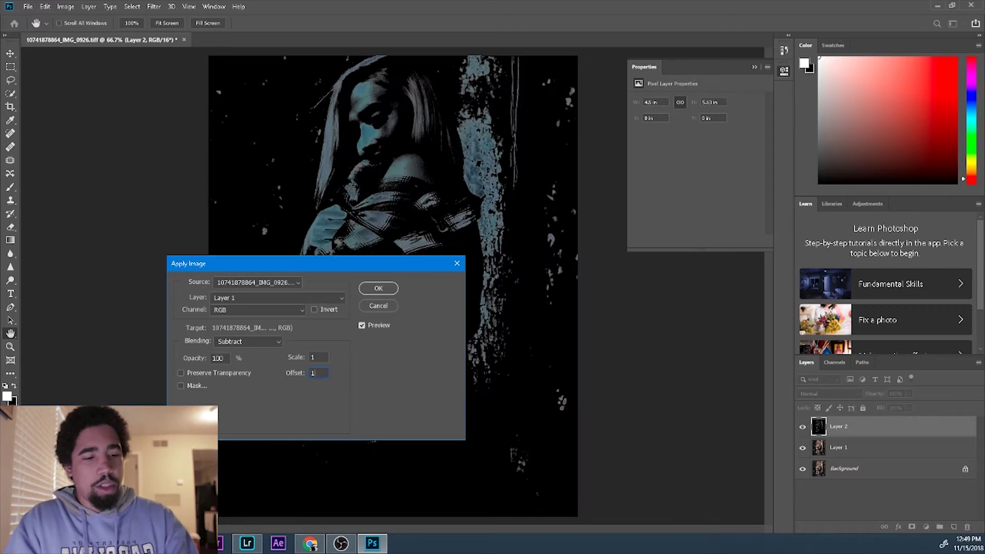
pyautogui.write('28')
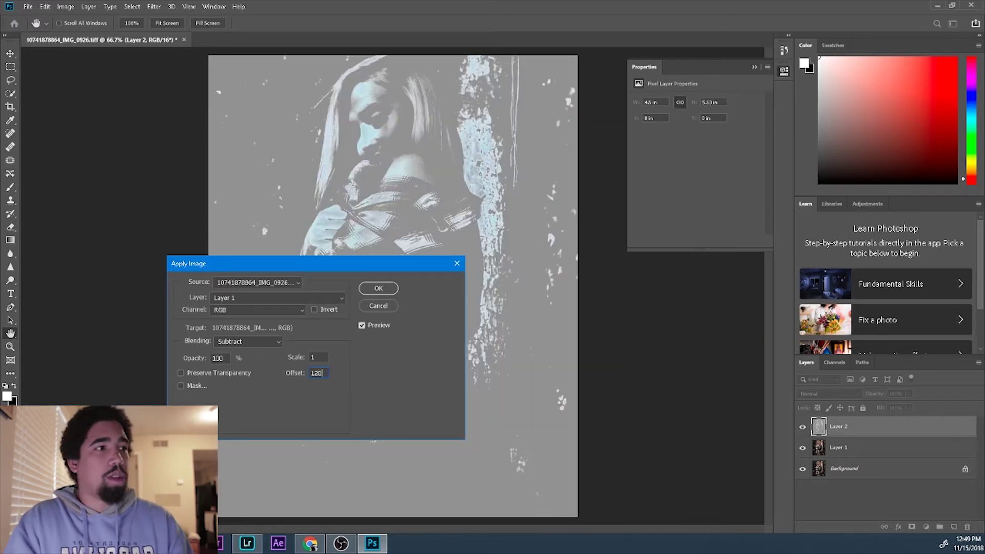
pyautogui.click(380, 289)
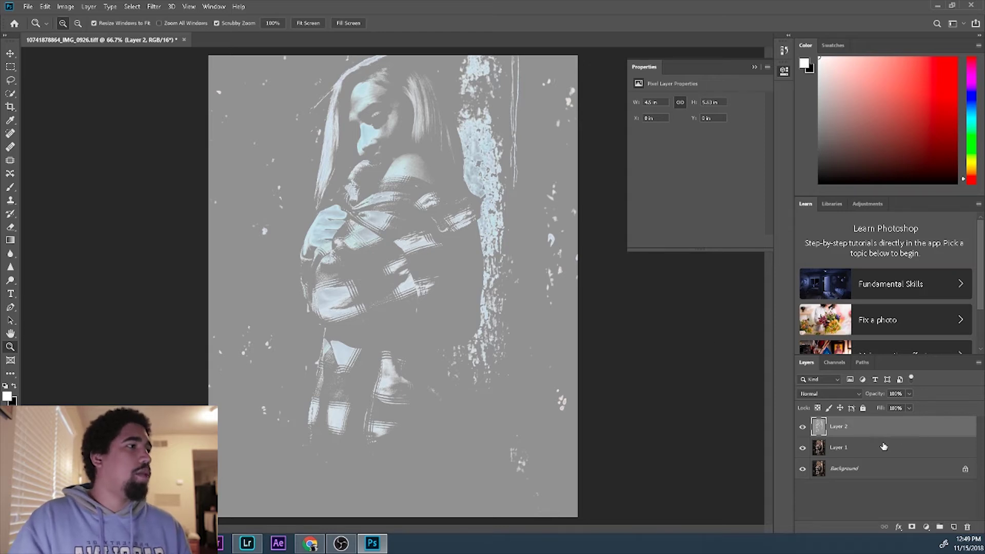
# Compare the photo with and without Layer 2, and set that layer's blending mode to Soft Light.
pyautogui.click(803, 427)
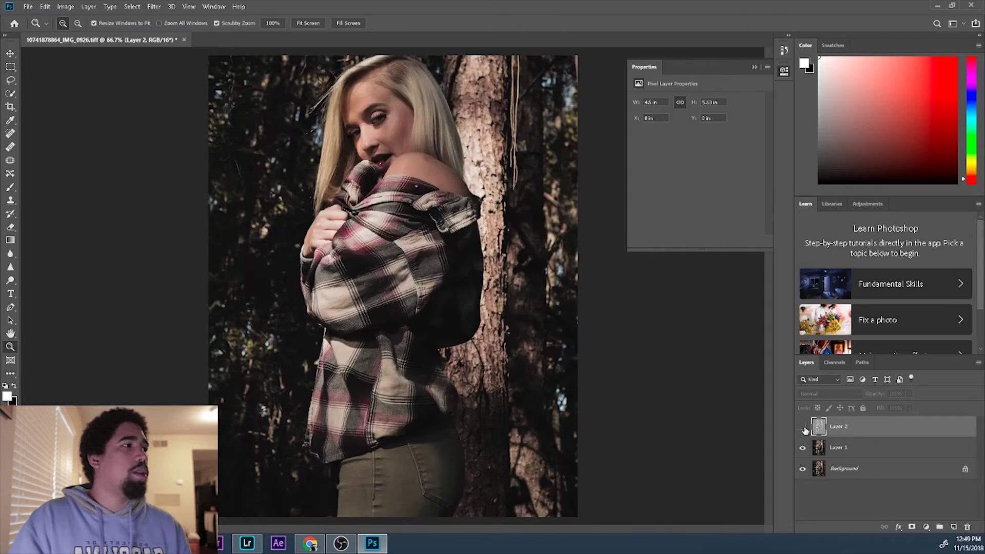
pyautogui.click(803, 426)
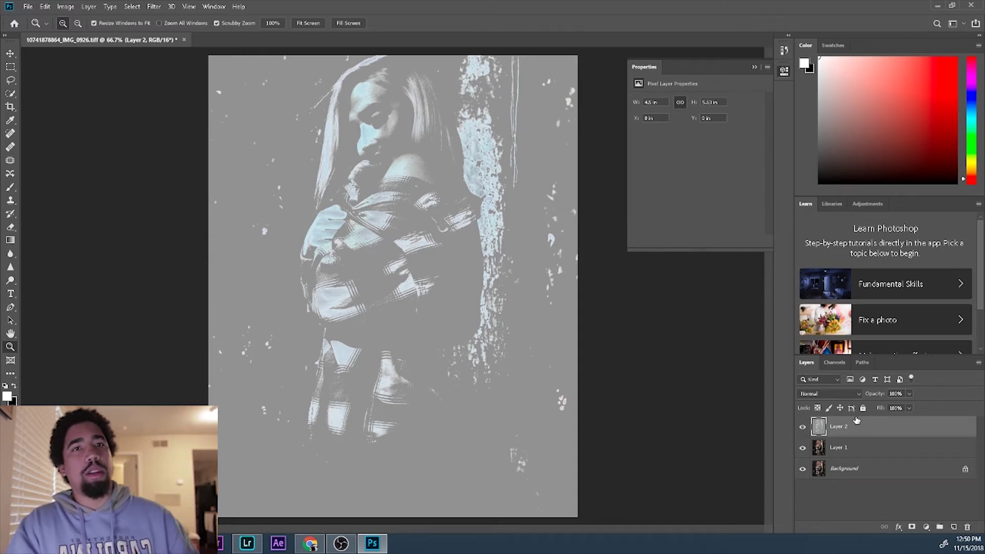
pyautogui.click(852, 394)
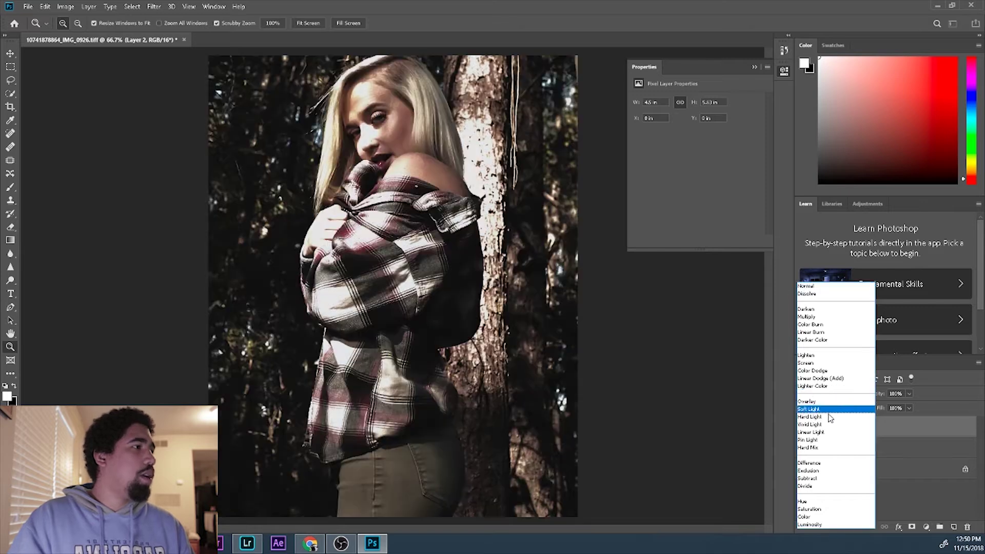
pyautogui.click(829, 413)
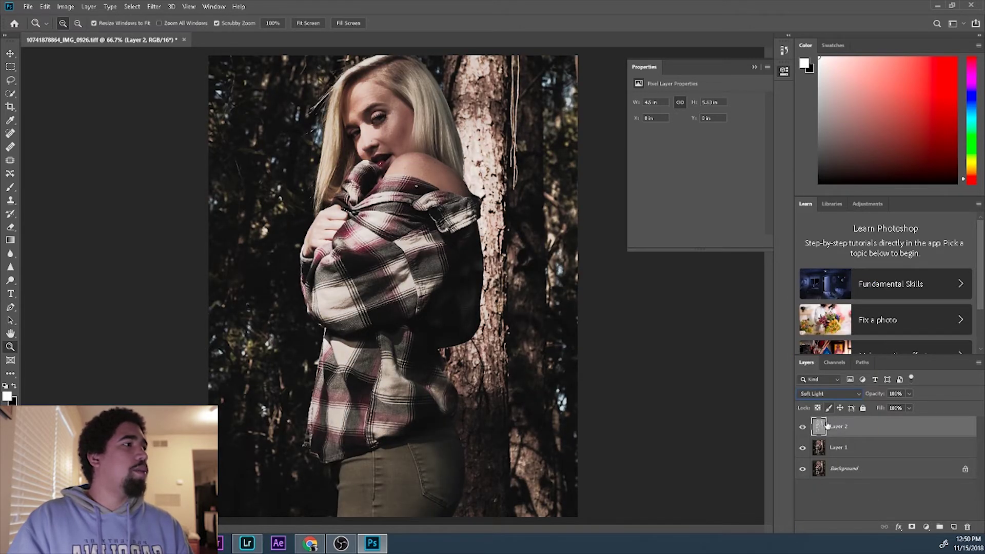
# Add a layer mask to Layer 2 and invert the mask to black.
pyautogui.click(873, 507)
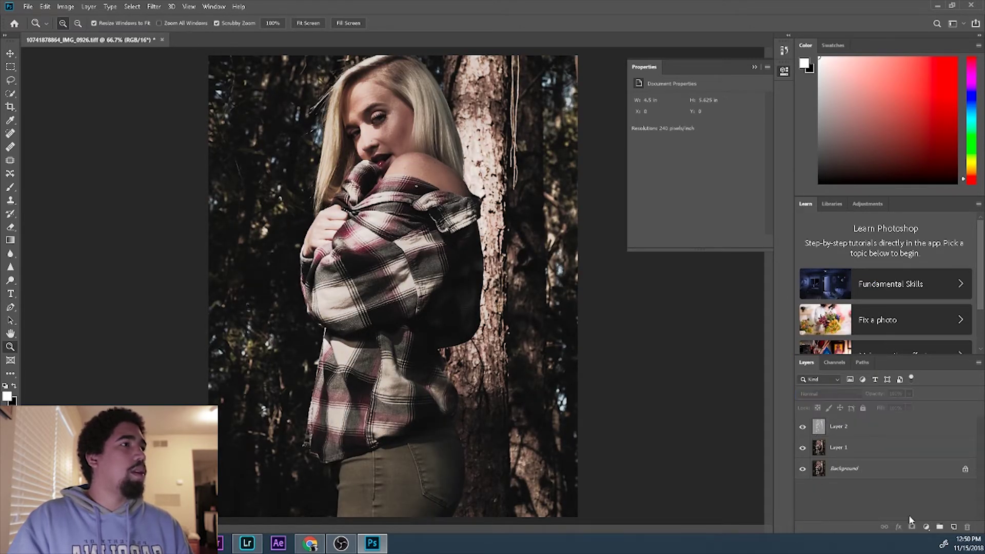
pyautogui.click(848, 429)
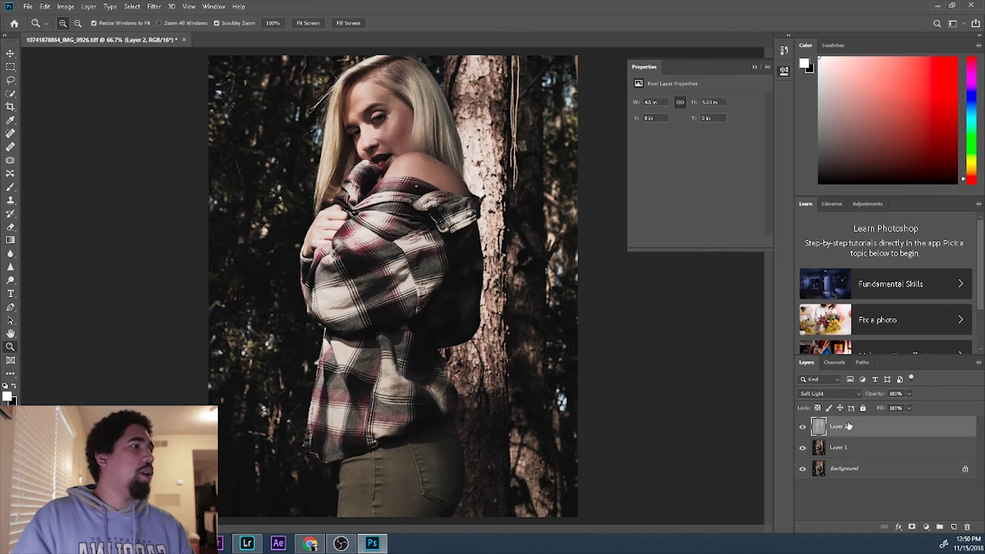
pyautogui.click(913, 528)
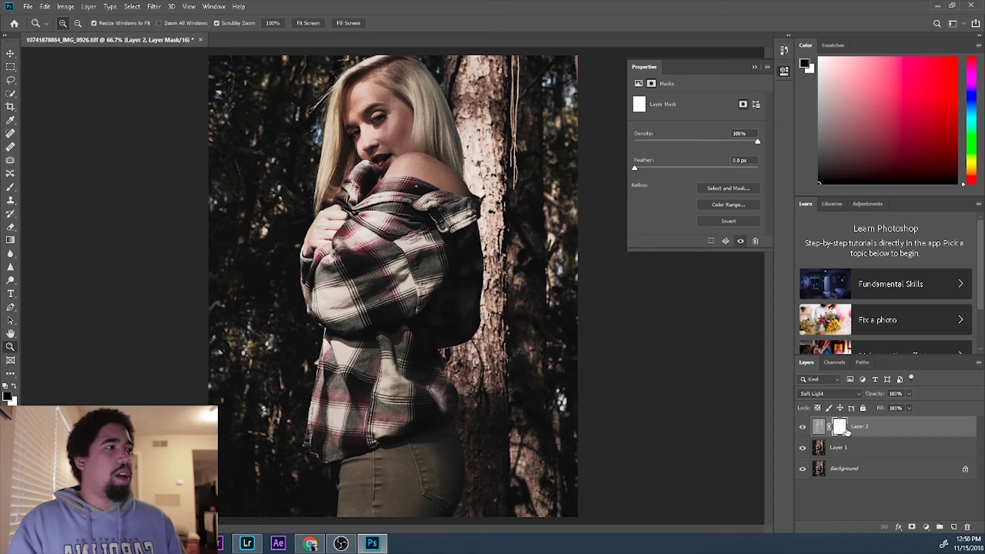
pyautogui.hotkey('ctrl', 'z')
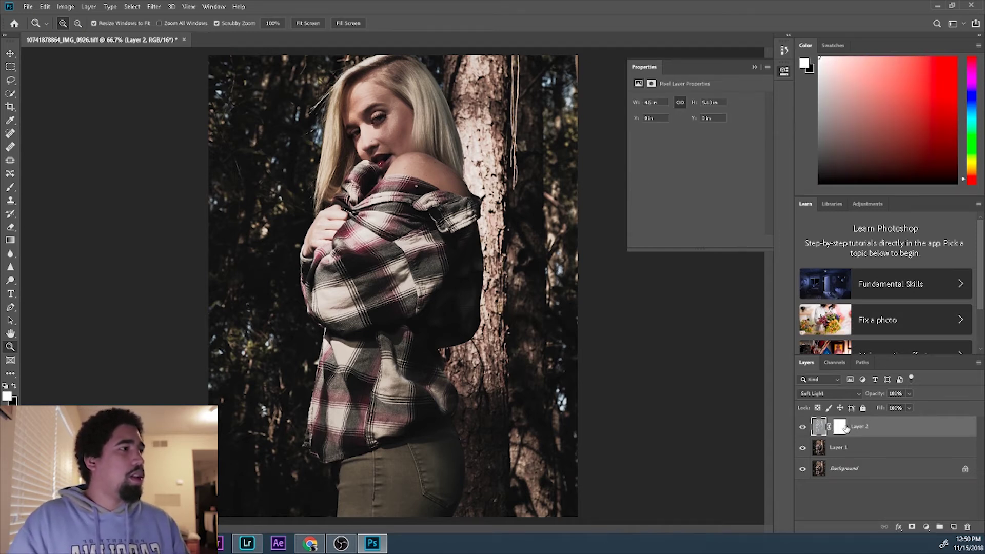
pyautogui.click(844, 428)
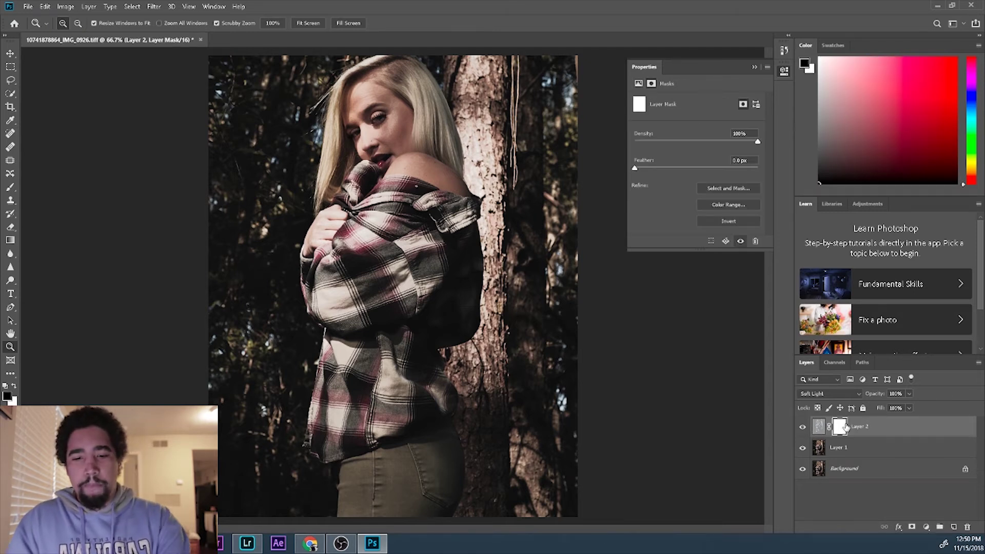
pyautogui.hotkey('ctrl', 'i')
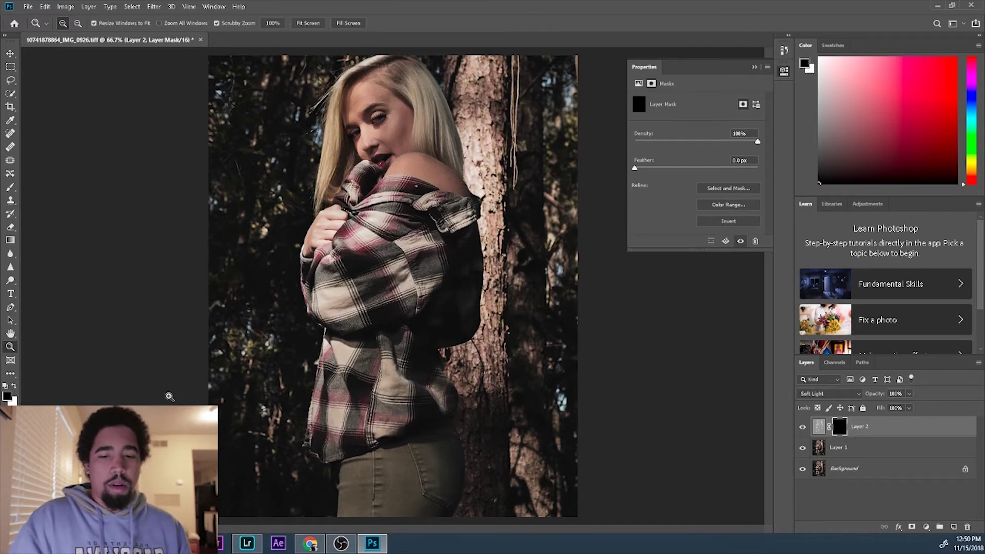
# Switch to the Brush tool and adjust the brush size to 125 px.
pyautogui.press('b')
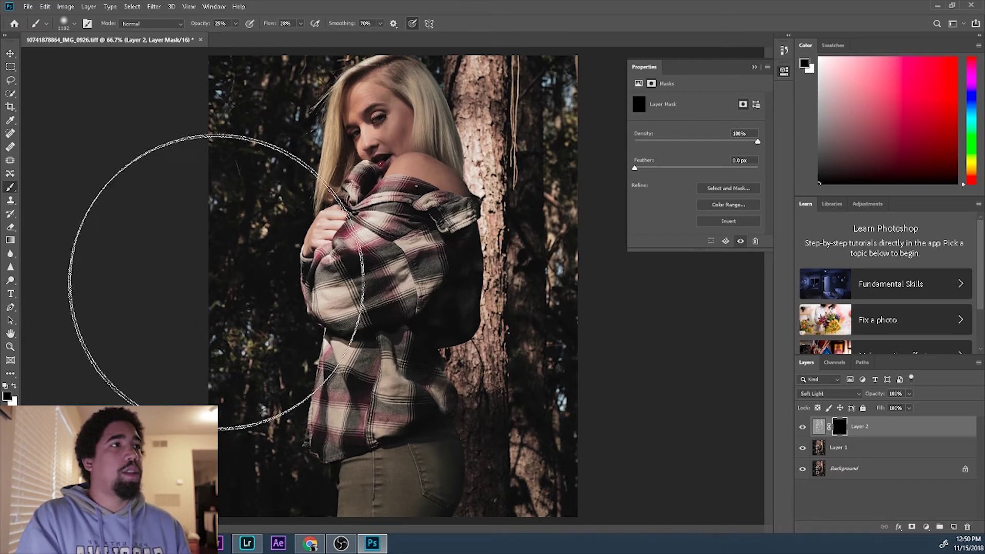
pyautogui.press('z')
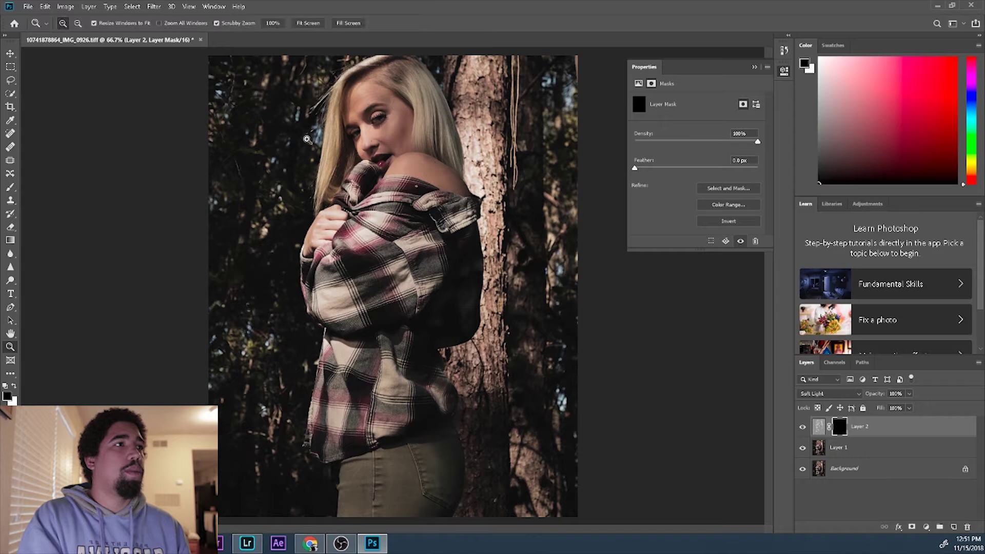
pyautogui.press('b')
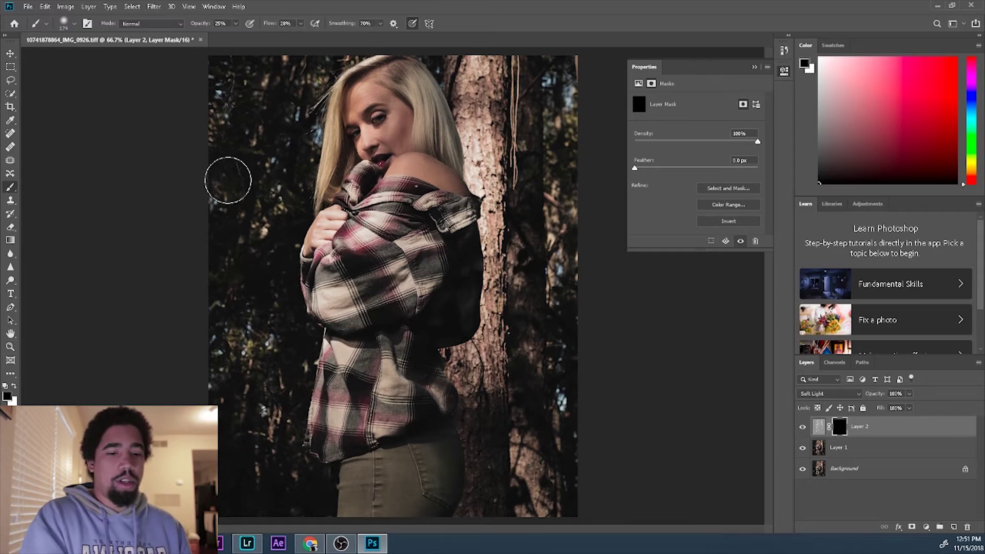
pyautogui.press(']')
pyautogui.press('[')
pyautogui.press('[')
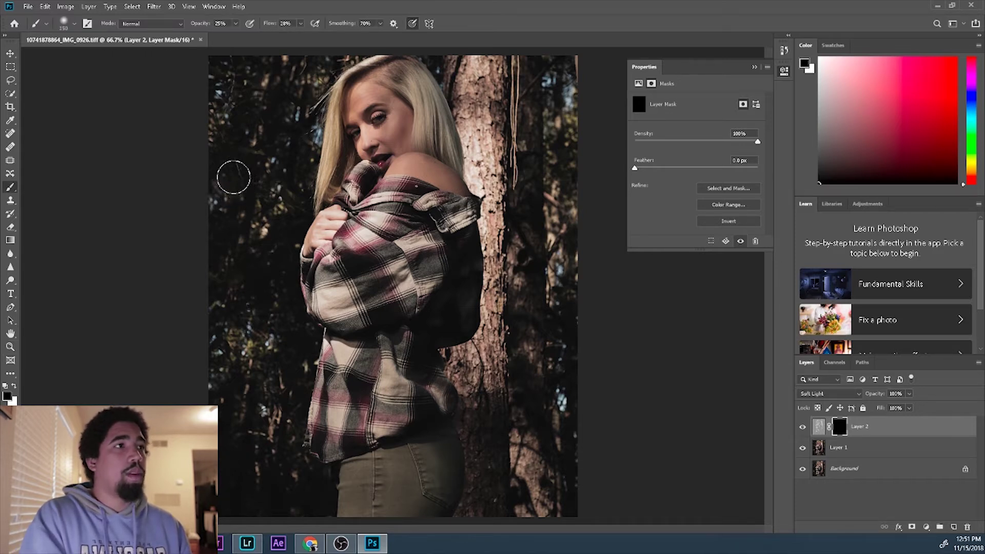
pyautogui.press(']')
pyautogui.press(']')
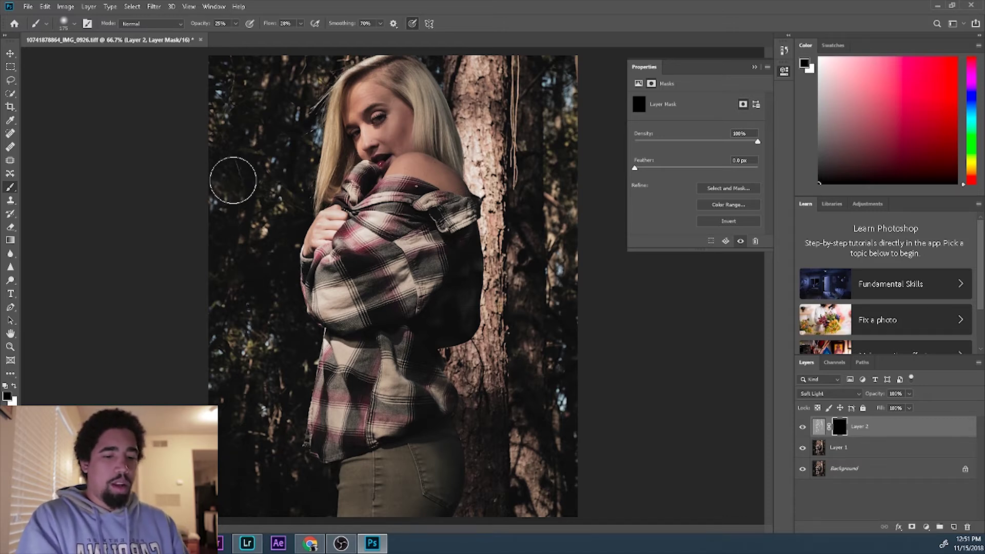
pyautogui.press('[')
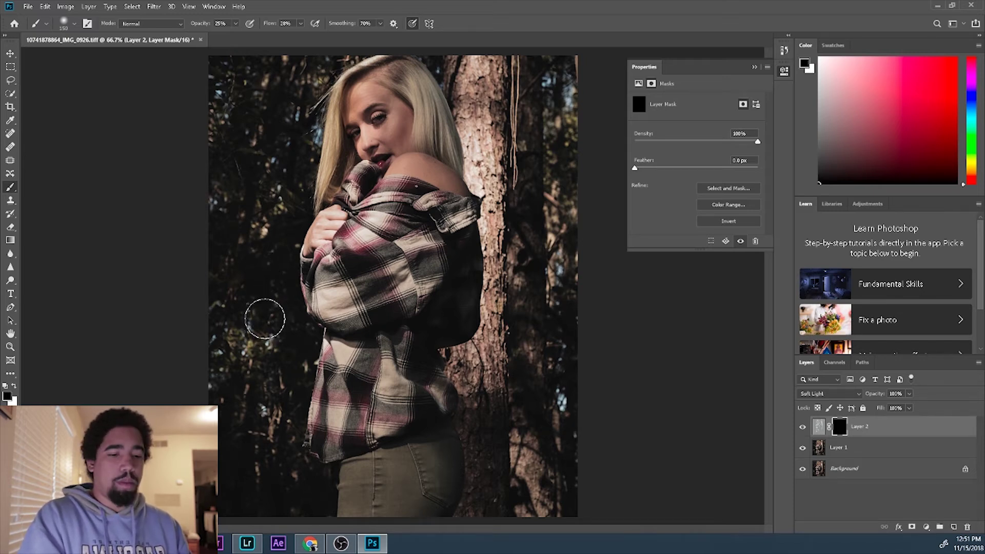
pyautogui.press(']')
pyautogui.press('[')
pyautogui.press('[')
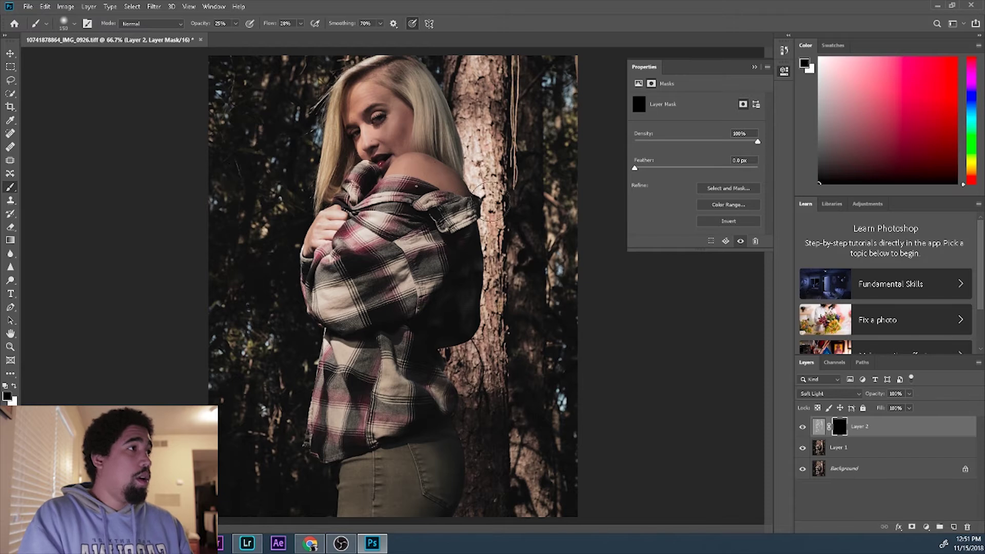
# Raise the brush opacity to 42% and the flow to 63%.
pyautogui.click(235, 24)
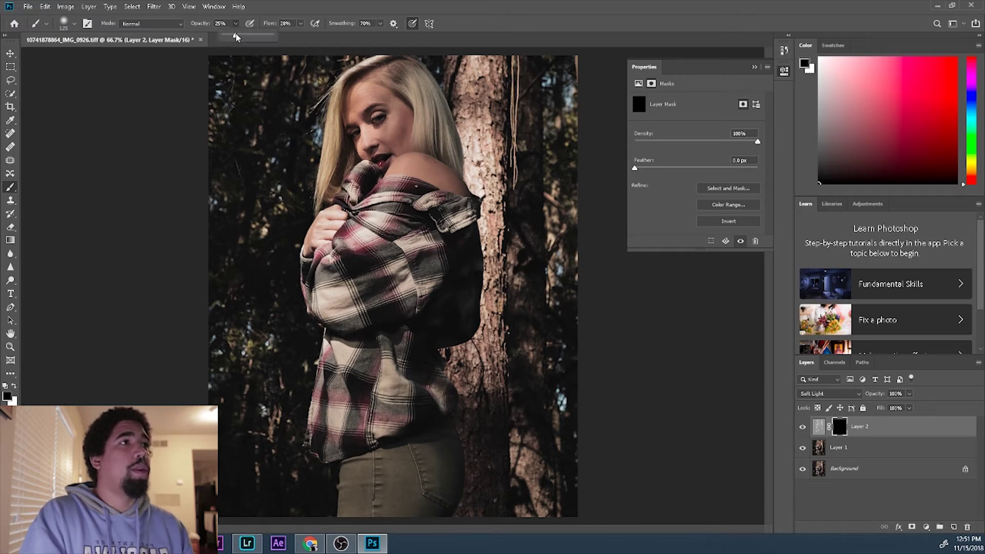
pyautogui.moveTo(235, 35); pyautogui.dragTo(244, 39)
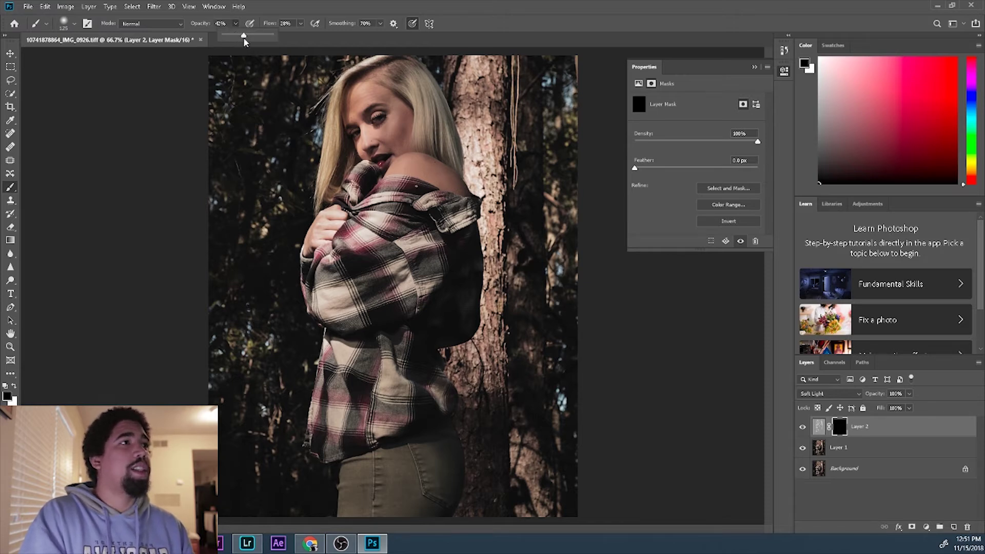
pyautogui.click(293, 23)
pyautogui.click(300, 23)
pyautogui.moveTo(299, 35); pyautogui.dragTo(311, 37)
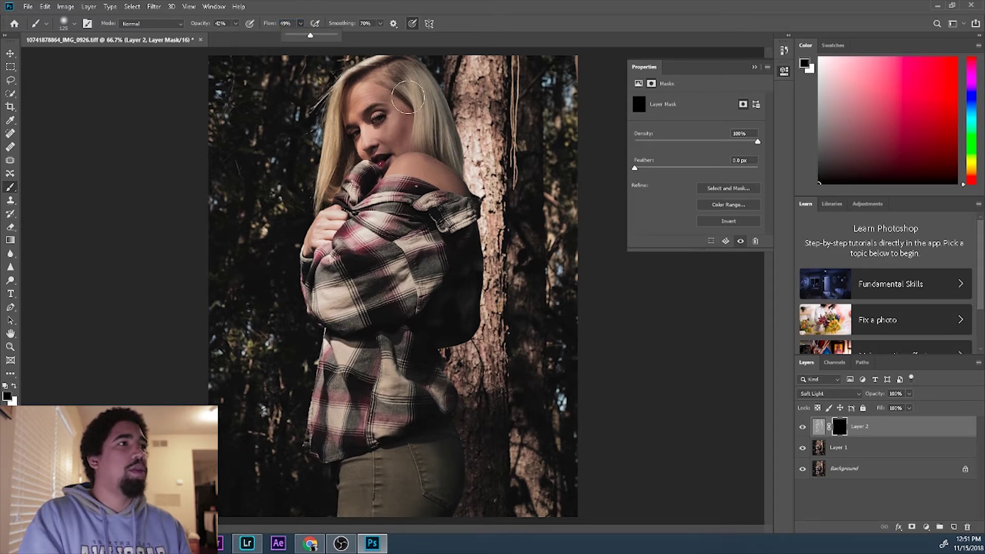
pyautogui.moveTo(311, 36); pyautogui.dragTo(319, 37)
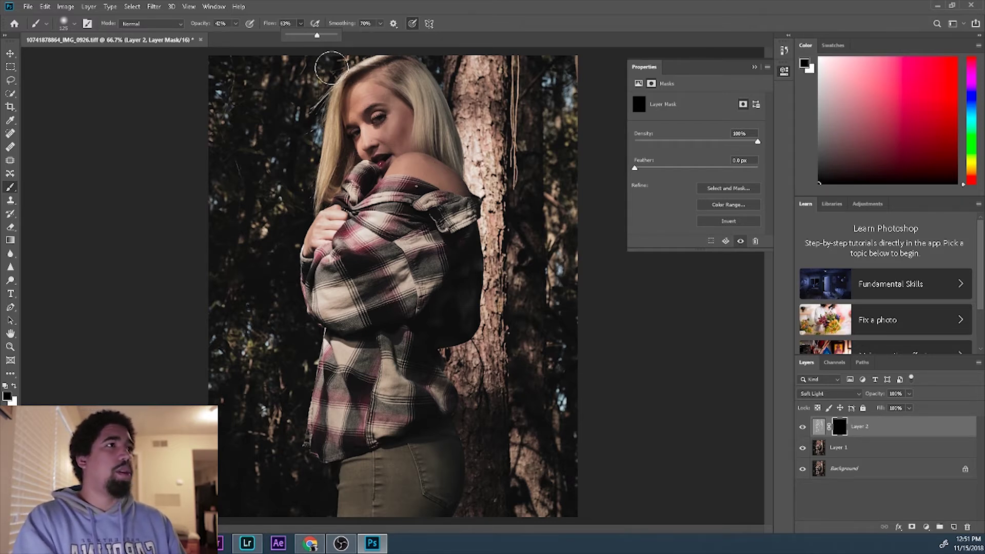
# Raise both the brush opacity and the brush flow to 85%.
pyautogui.click(236, 23)
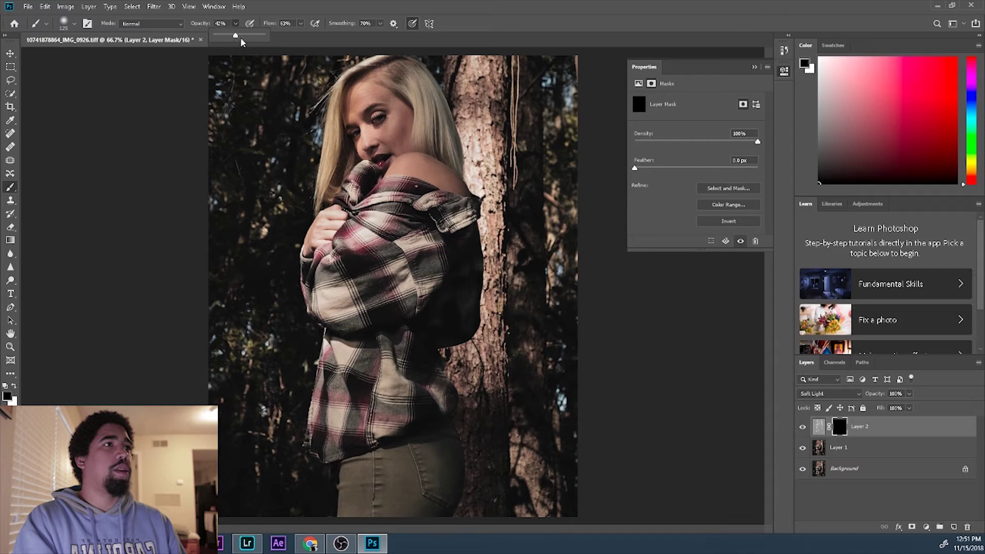
pyautogui.moveTo(236, 37); pyautogui.dragTo(310, 35)
pyautogui.click(301, 23)
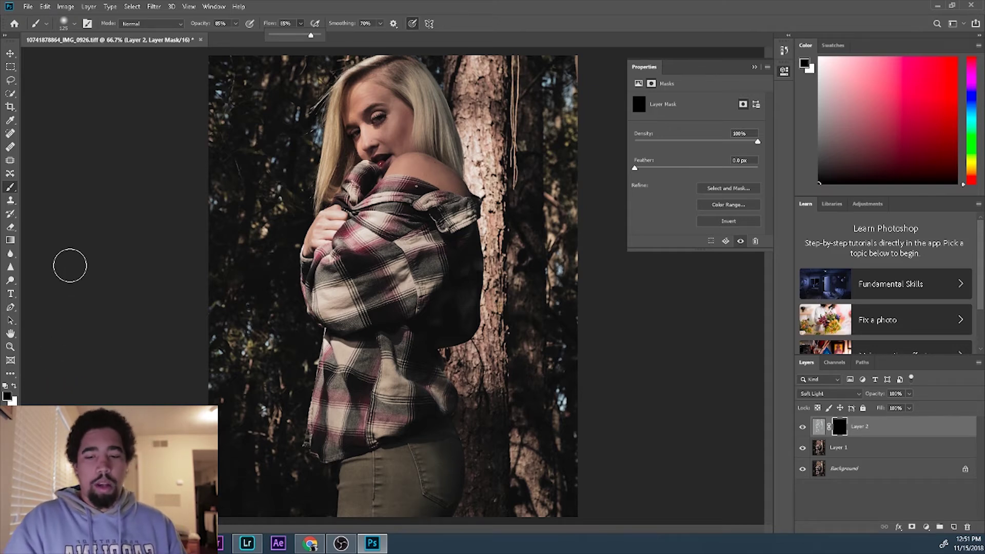
# Paint white on the Layer 2 mask over the woman's face, hair, bare shoulder and plaid shirt.
pyautogui.press('x')
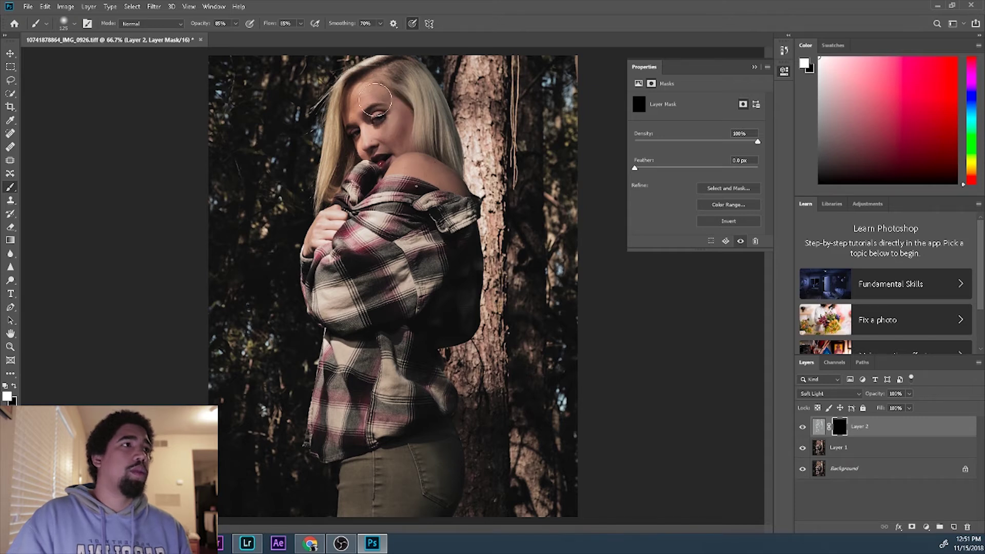
pyautogui.moveTo(375, 98)
pyautogui.mouseDown()
pyautogui.moveTo(364, 127)
pyautogui.moveTo(372, 110)
pyautogui.mouseUp()
pyautogui.press('x')
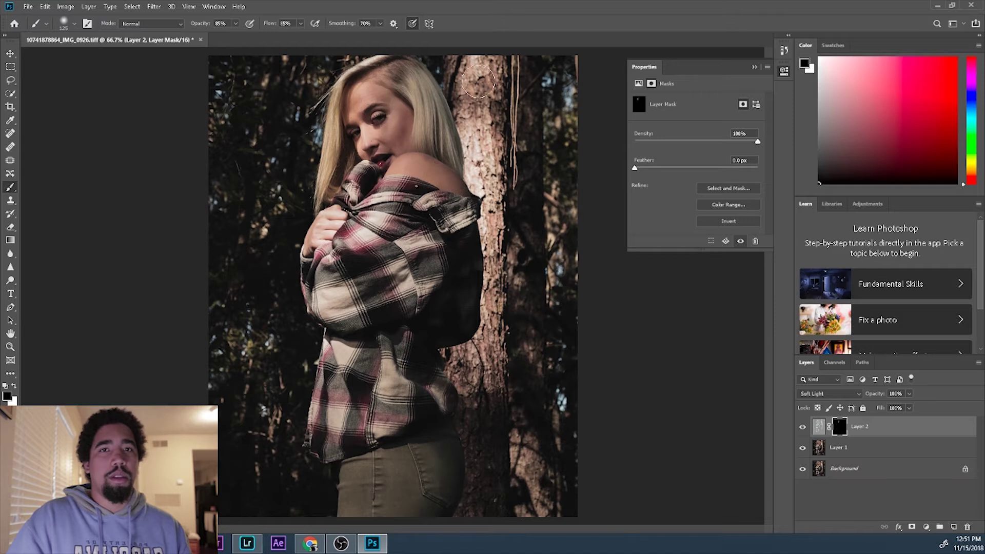
pyautogui.press('x')
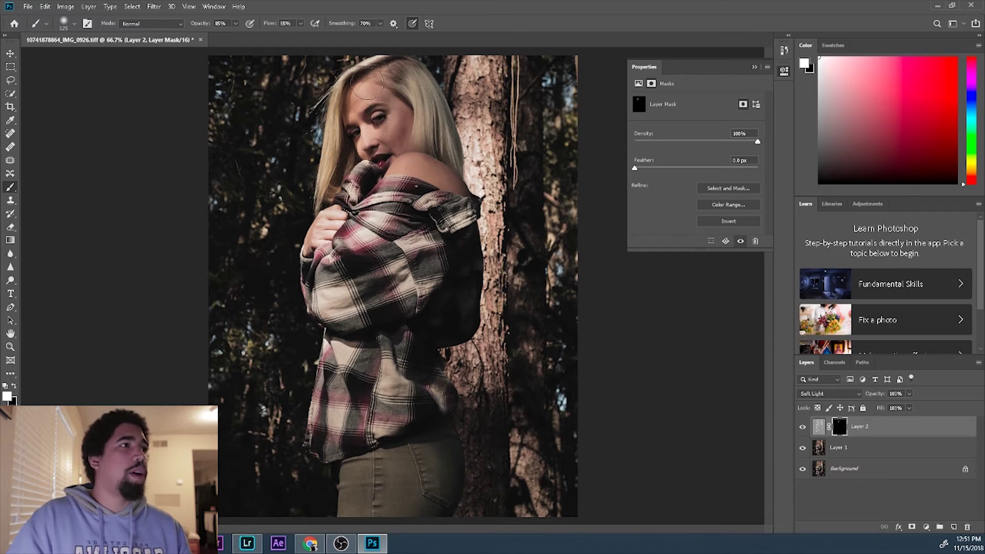
pyautogui.moveTo(384, 102)
pyautogui.mouseDown()
pyautogui.moveTo(376, 168)
pyautogui.moveTo(349, 72)
pyautogui.moveTo(360, 111)
pyautogui.moveTo(410, 185)
pyautogui.moveTo(414, 110)
pyautogui.moveTo(446, 187)
pyautogui.mouseUp()
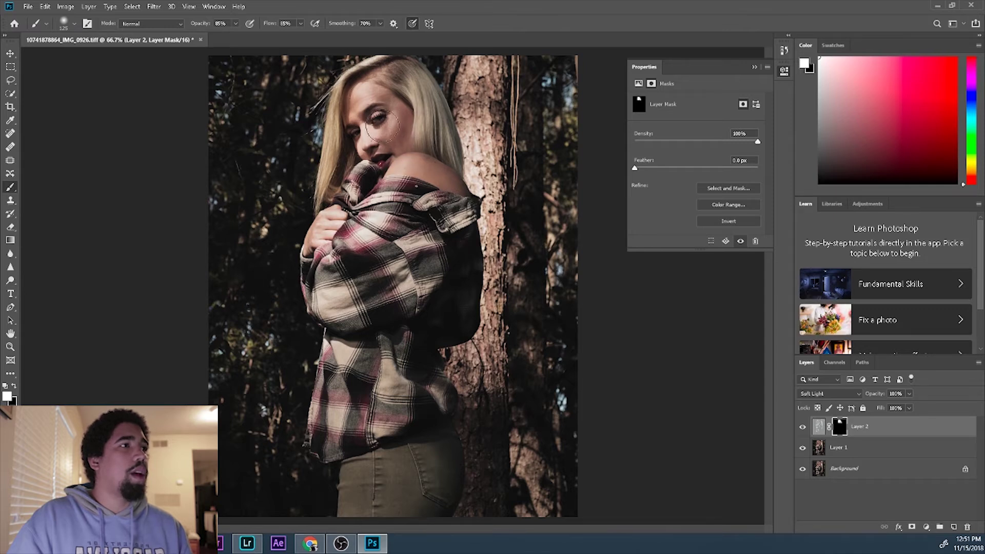
pyautogui.moveTo(334, 299); pyautogui.dragTo(342, 363)
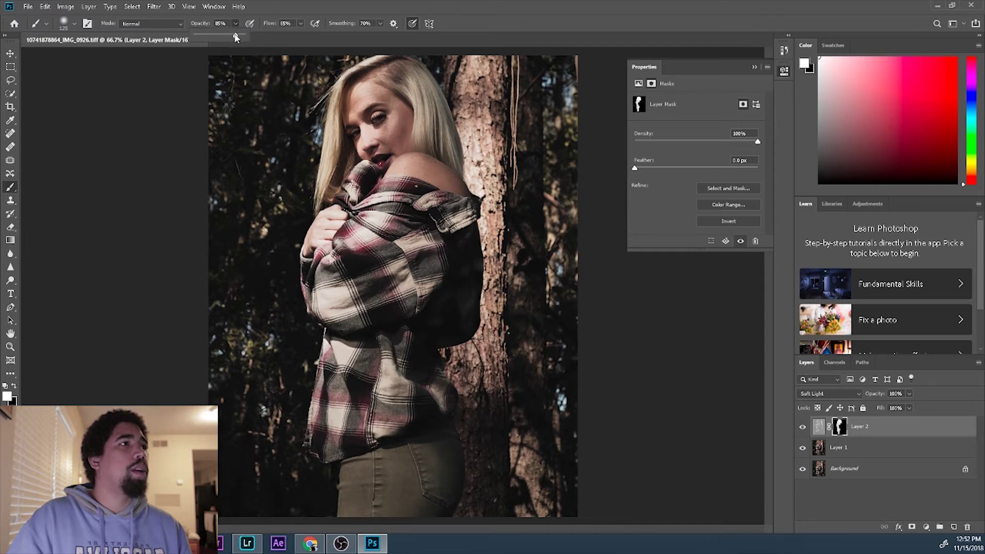
# Set the brush opacity to 46% and flow to 61%, and touch up the face area of the Layer 2 mask in white.
pyautogui.click(235, 36)
pyautogui.press('x')
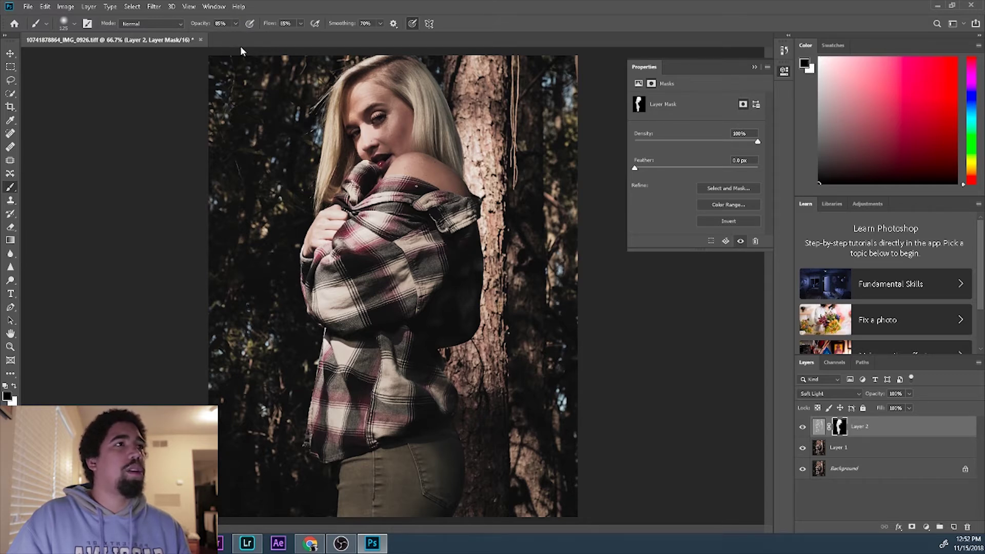
pyautogui.click(235, 24)
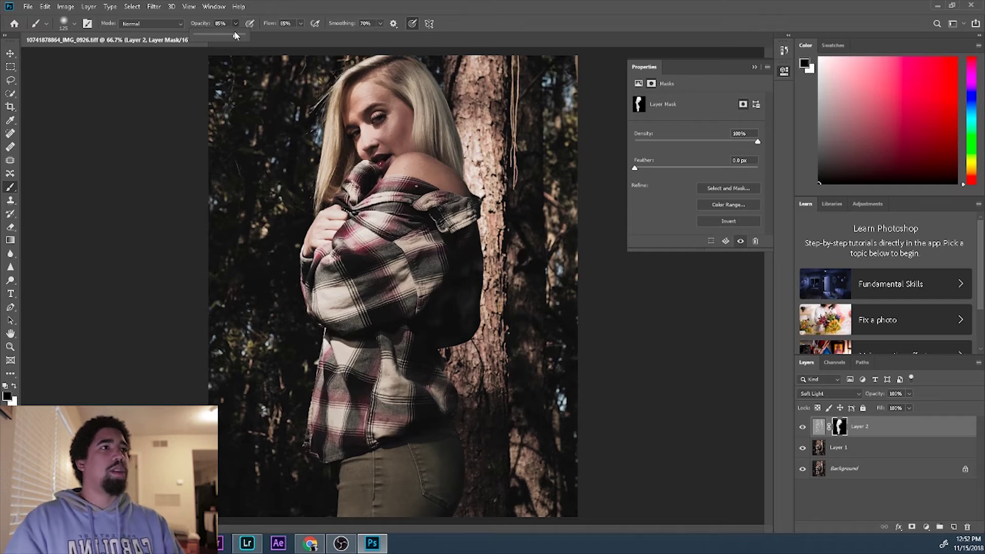
pyautogui.moveTo(237, 36); pyautogui.dragTo(219, 36)
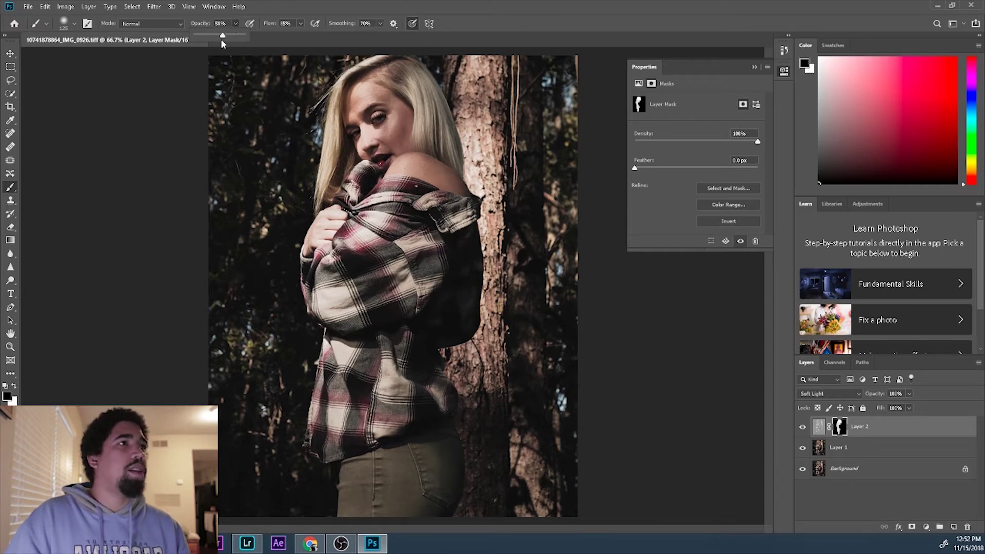
pyautogui.click(302, 23)
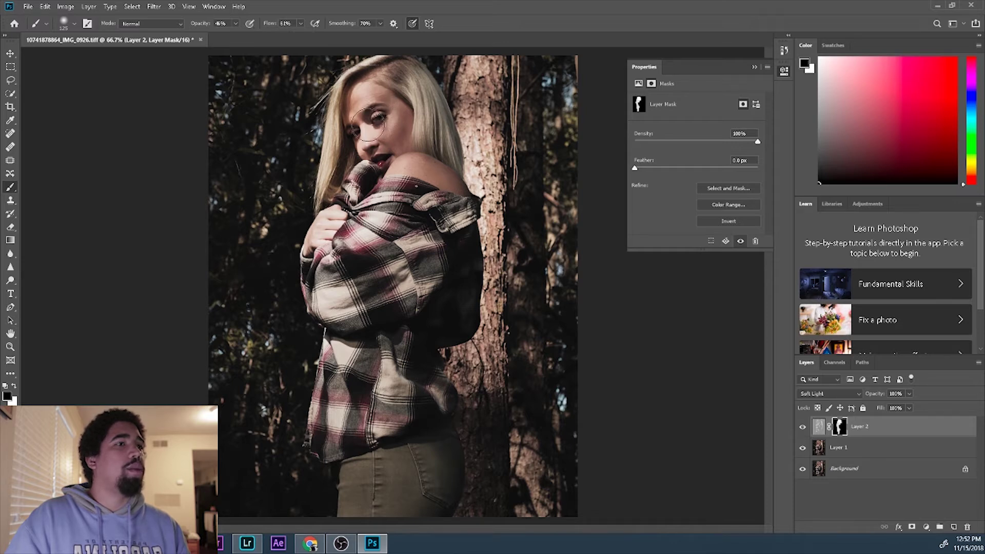
pyautogui.press('x')
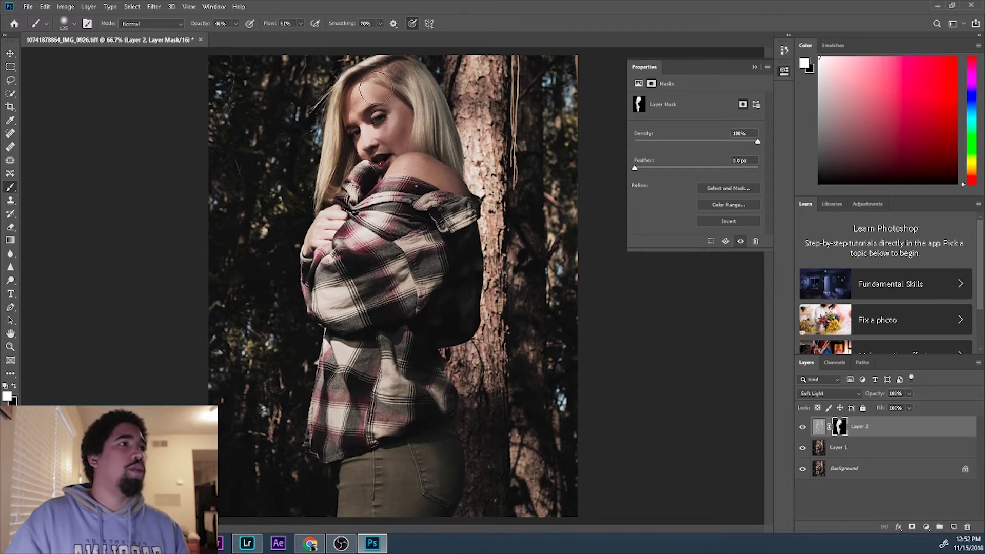
pyautogui.press('x')
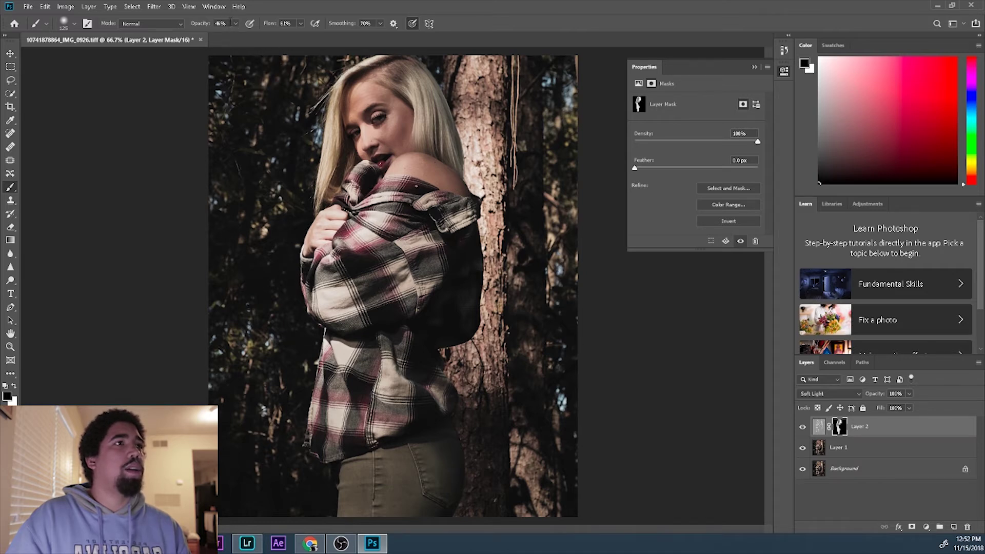
# Set the brush opacity to 100% and flow to 70%, and paint black on the Layer 2 mask over the hand and nearby sleeve.
pyautogui.moveTo(235, 28); pyautogui.dragTo(251, 34)
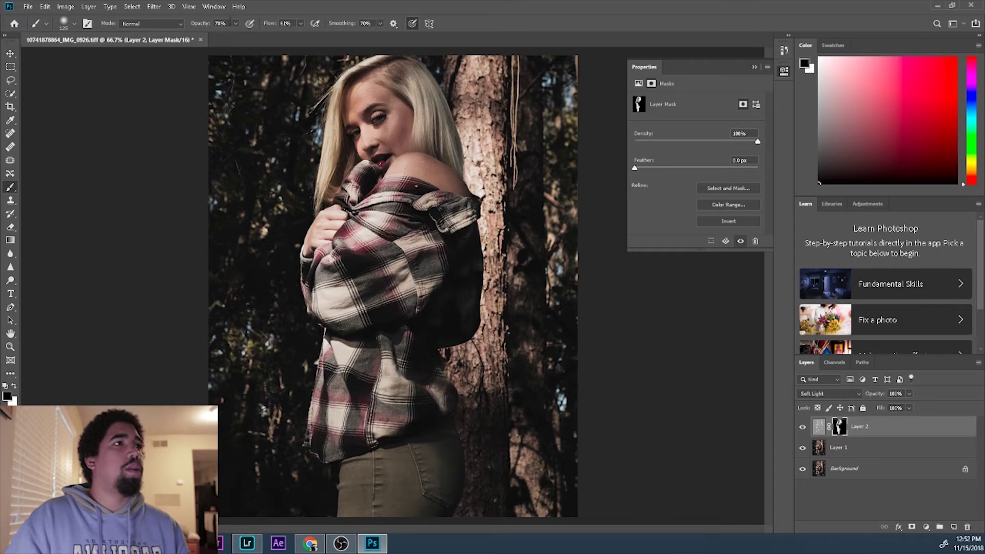
pyautogui.click(236, 23)
pyautogui.click(324, 219)
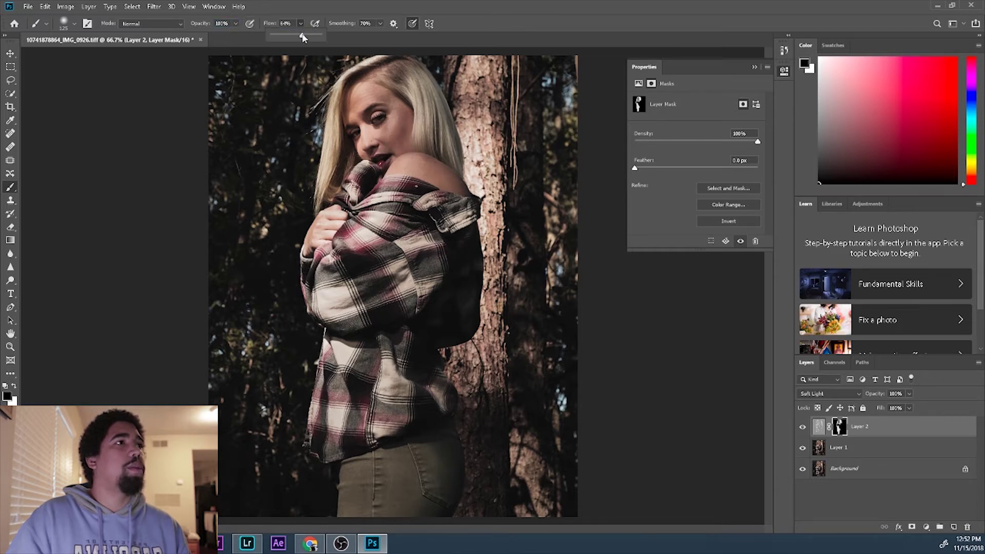
pyautogui.click(349, 266)
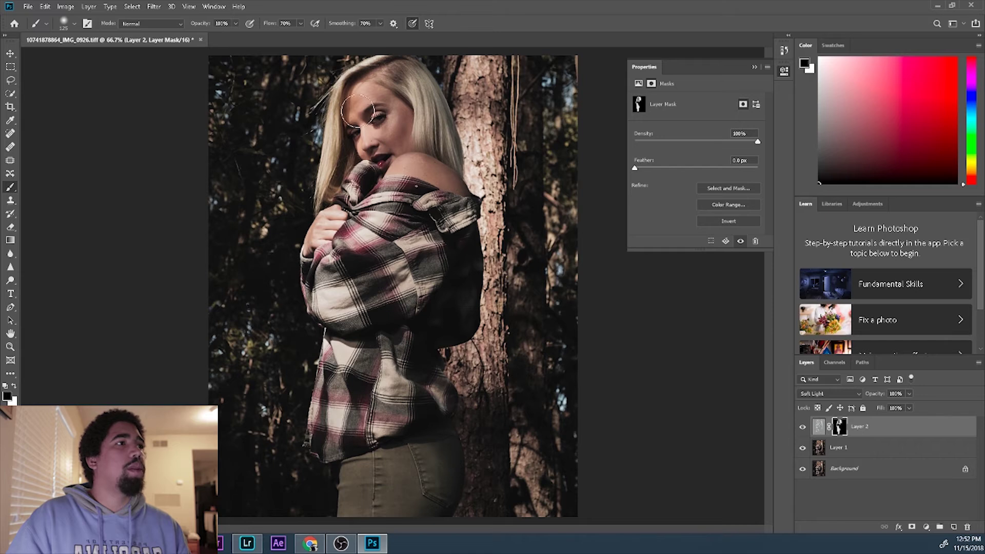
pyautogui.press('x')
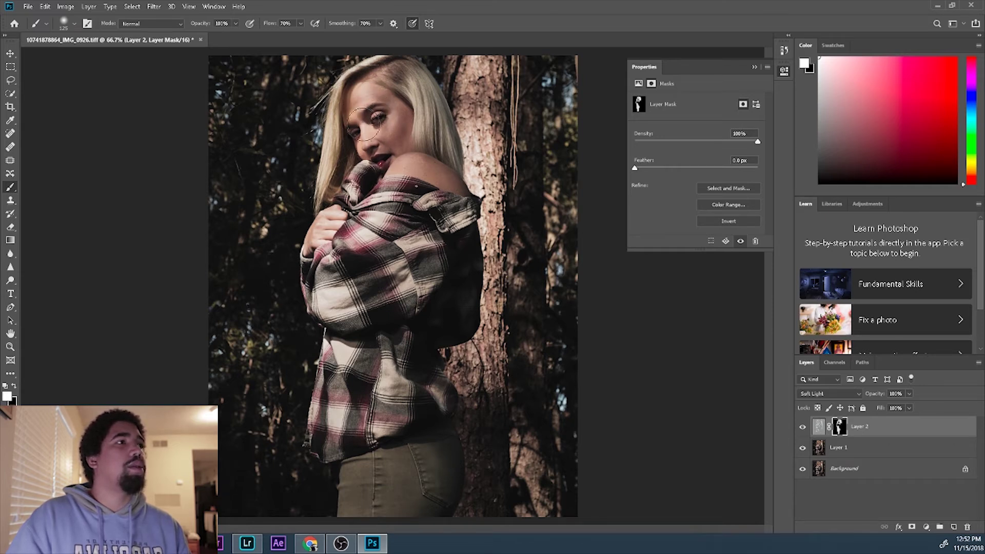
pyautogui.press('x')
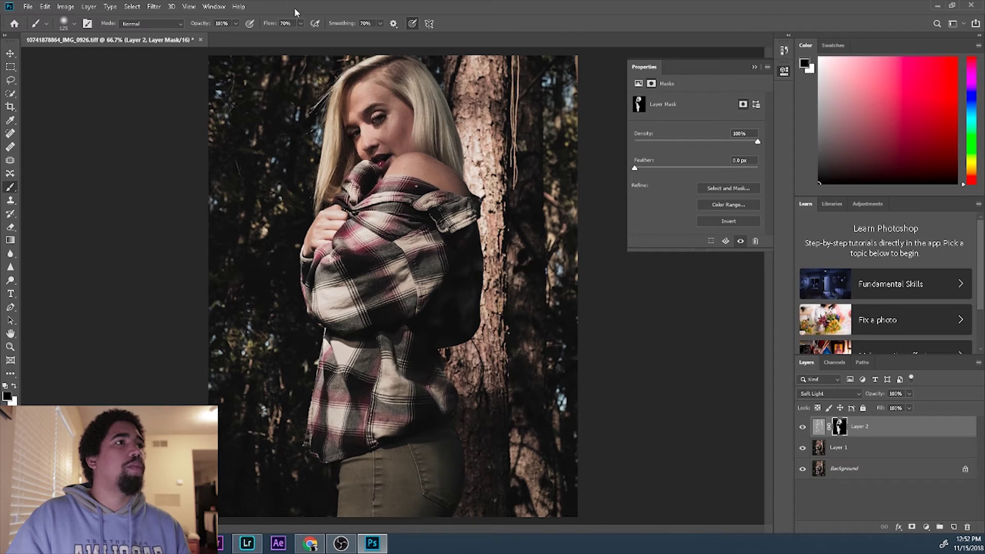
# Lower the brush opacity to 73% and brush white over the face on the Layer 2 mask.
pyautogui.click(236, 23)
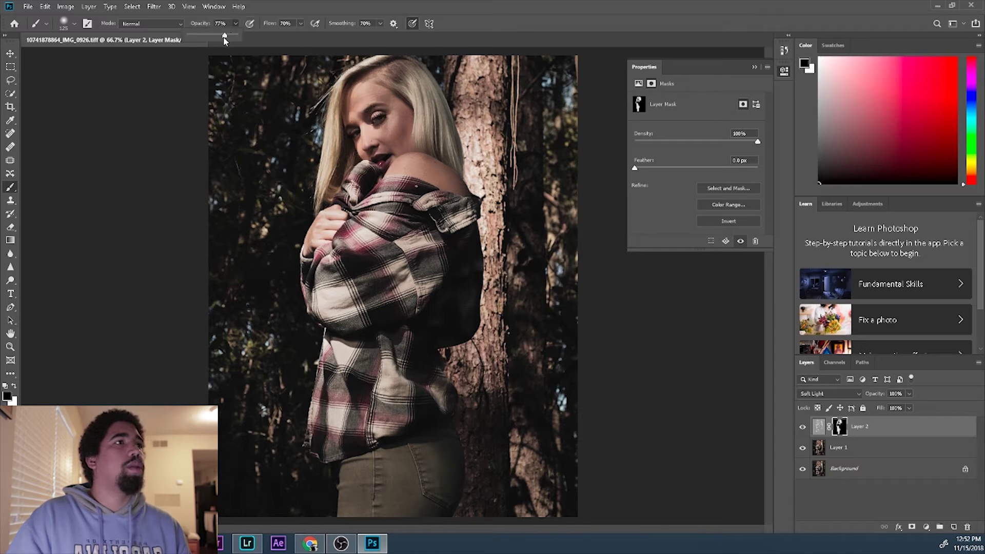
pyautogui.moveTo(224, 40); pyautogui.dragTo(223, 40)
pyautogui.press('x')
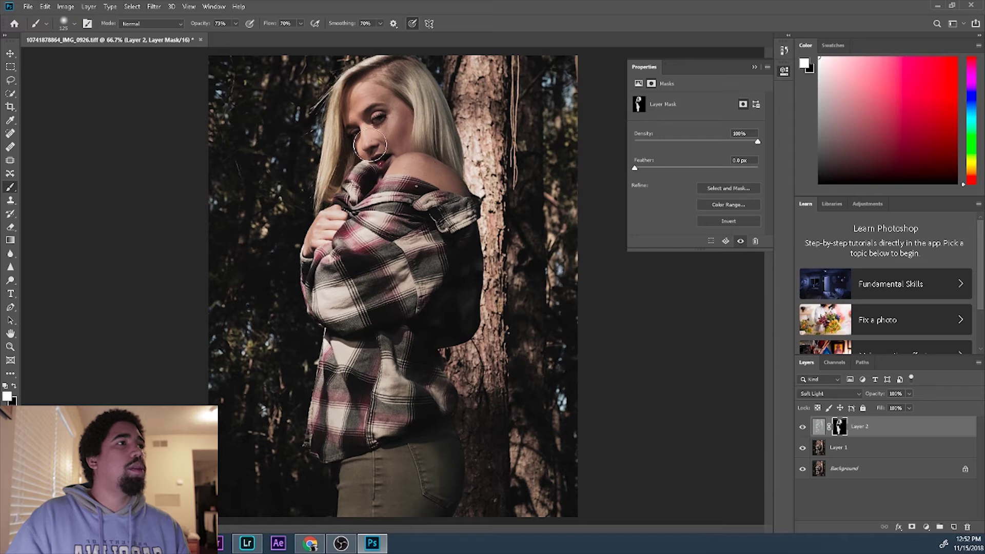
pyautogui.press('x')
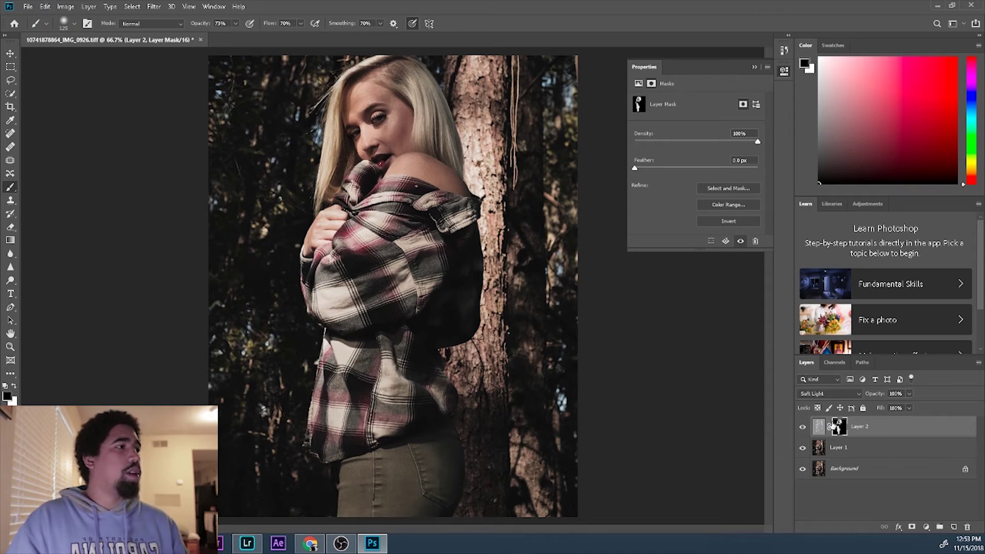
# Brighten the Layer 2 mask with a Curves adjustment, raising the shadow point to output 60 at input 27.
pyautogui.click(66, 6)
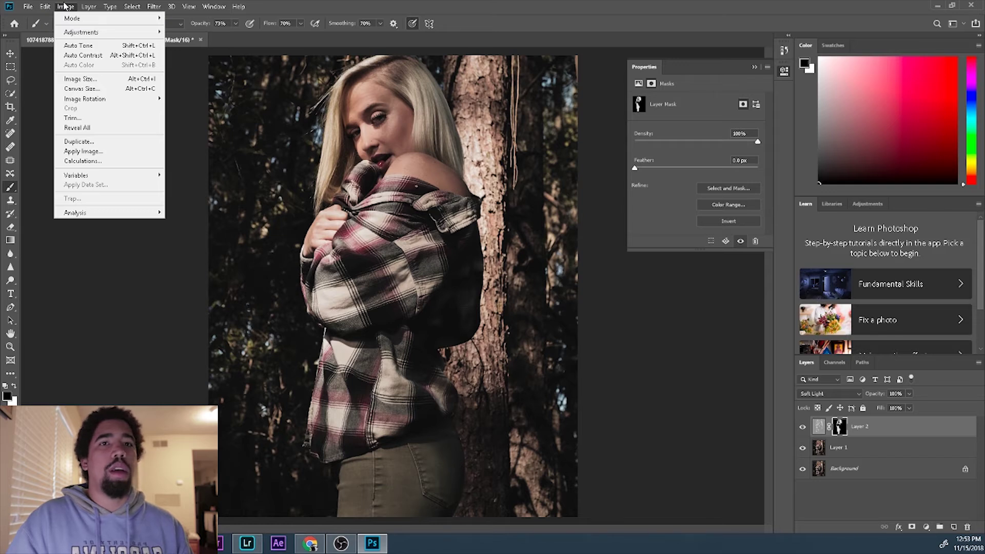
pyautogui.moveTo(95, 33)
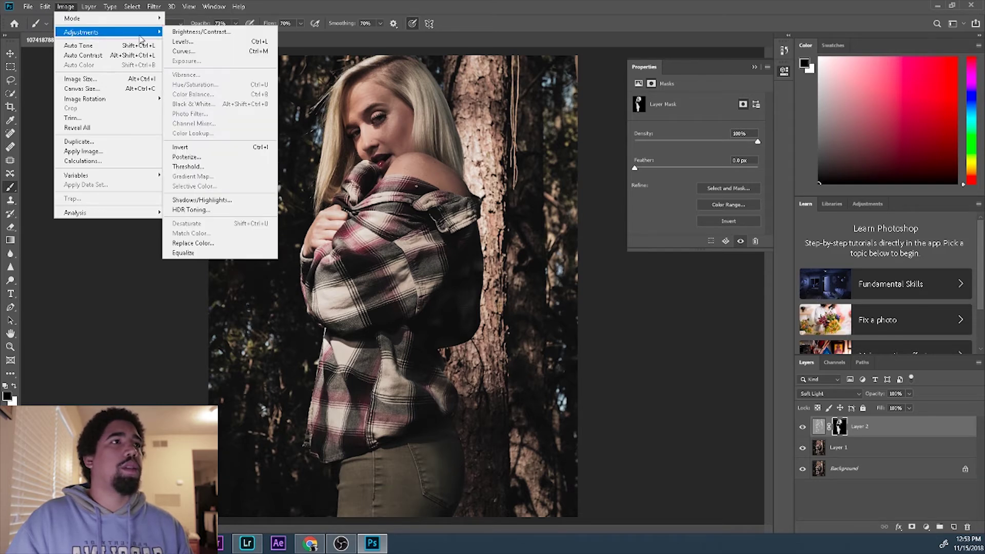
pyautogui.click(190, 51)
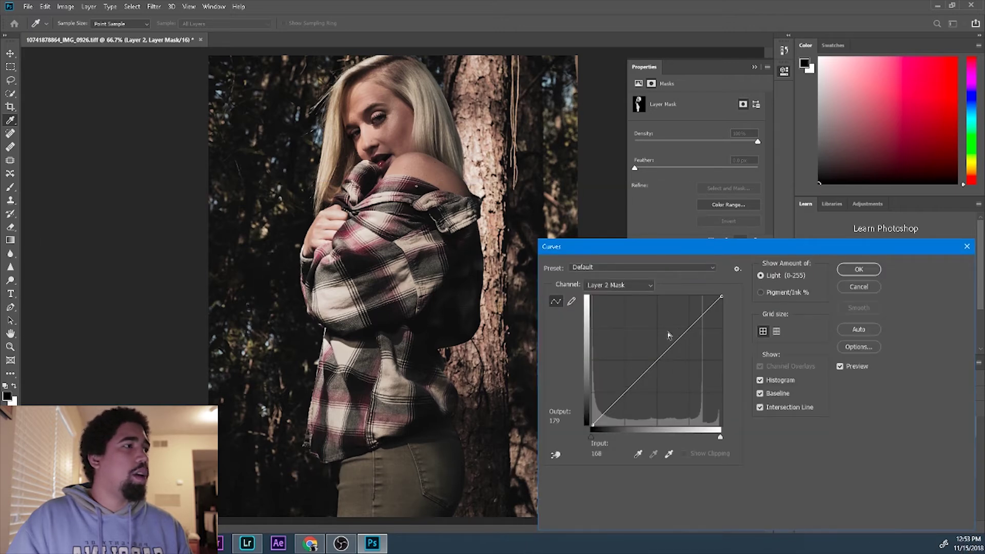
pyautogui.click(634, 284)
pyautogui.click(631, 295)
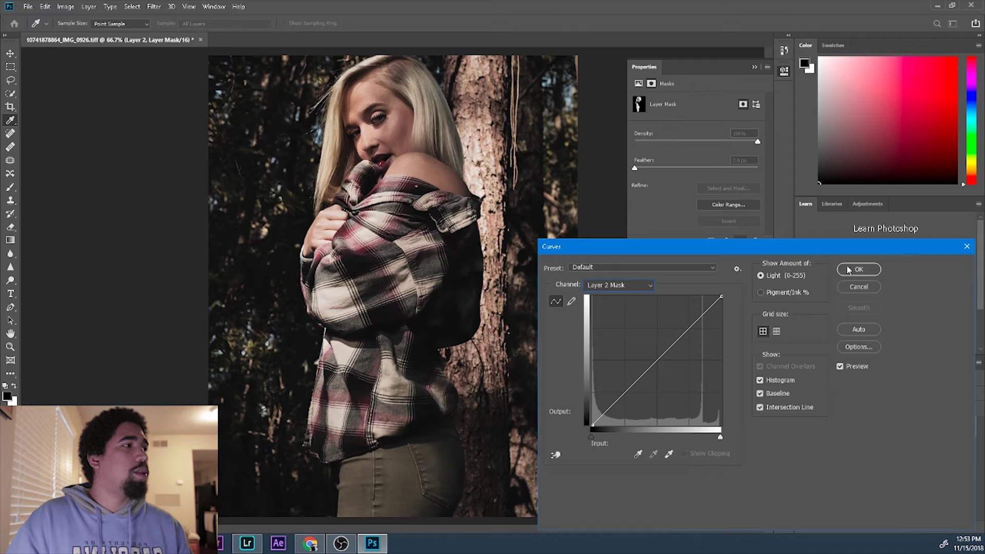
pyautogui.moveTo(609, 404)
pyautogui.mouseDown()
pyautogui.moveTo(606, 328)
pyautogui.moveTo(622, 423)
pyautogui.moveTo(600, 354)
pyautogui.moveTo(608, 417)
pyautogui.moveTo(595, 333)
pyautogui.moveTo(606, 394)
pyautogui.mouseUp()
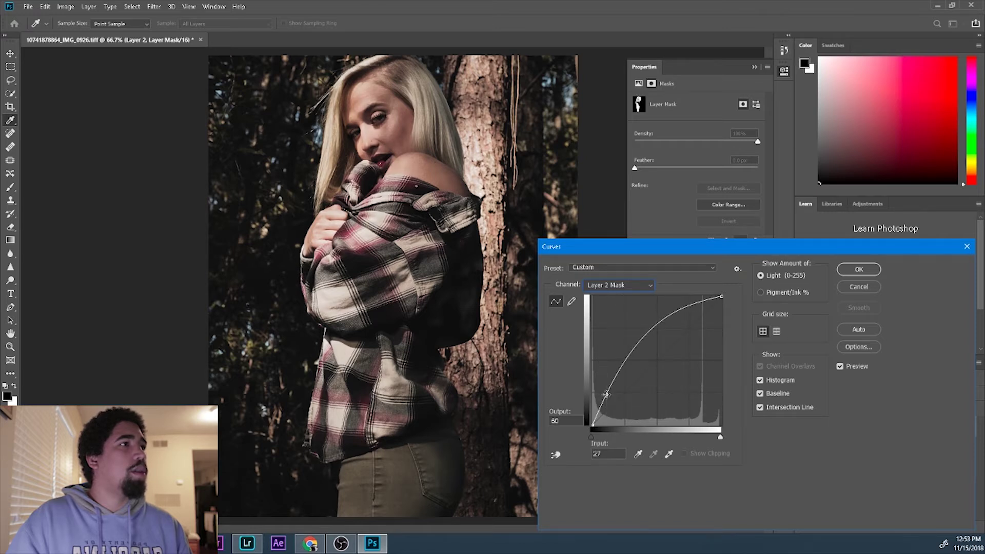
pyautogui.click(858, 270)
pyautogui.click(908, 394)
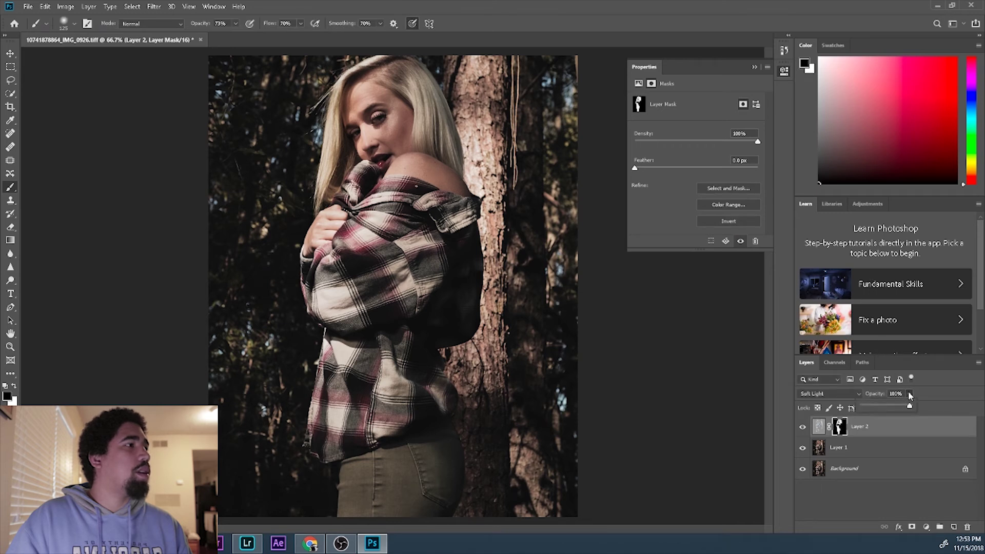
pyautogui.moveTo(906, 408)
pyautogui.mouseDown()
pyautogui.moveTo(897, 411)
pyautogui.moveTo(913, 405)
pyautogui.mouseUp()
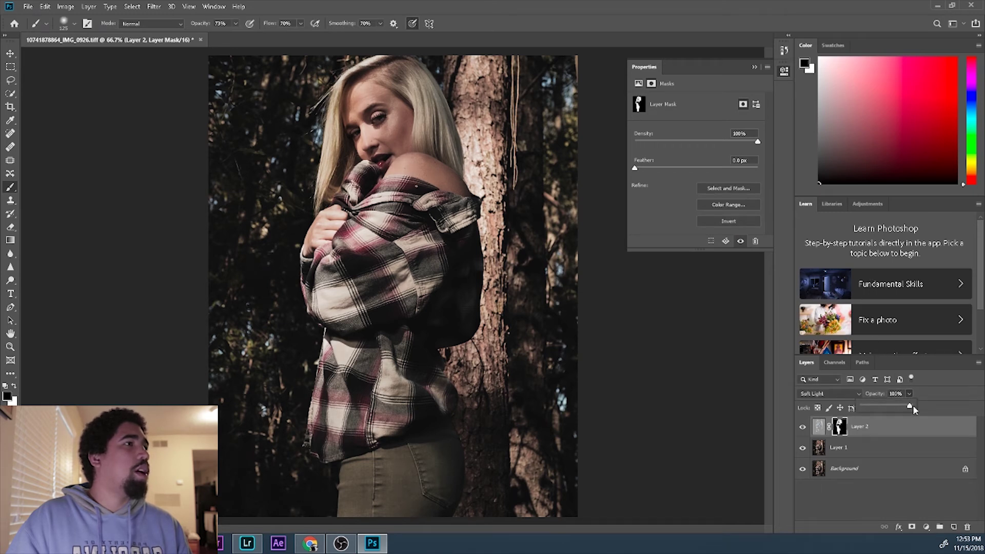
# Select the Layer 2 mask and open the Gaussian Blur filter for it.
pyautogui.click(845, 430)
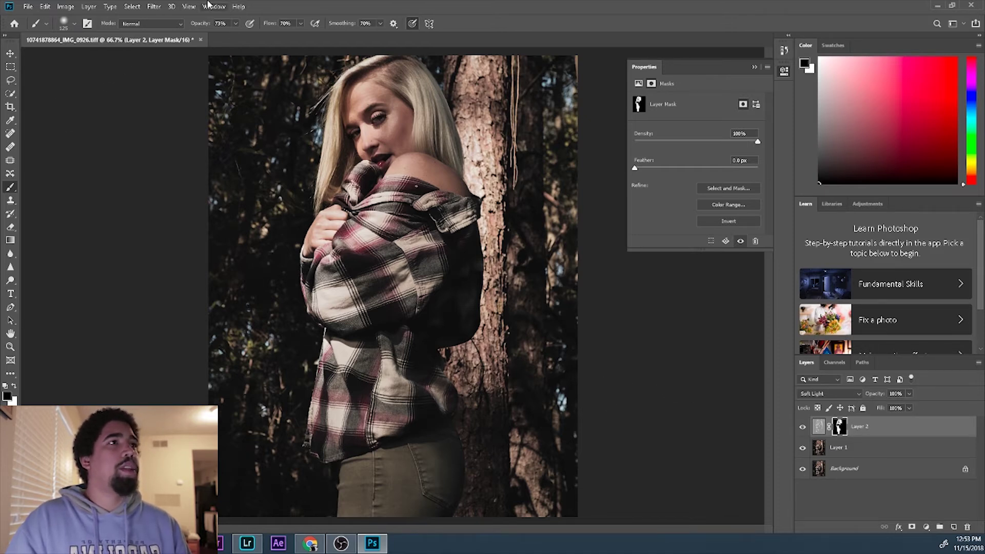
pyautogui.click(153, 7)
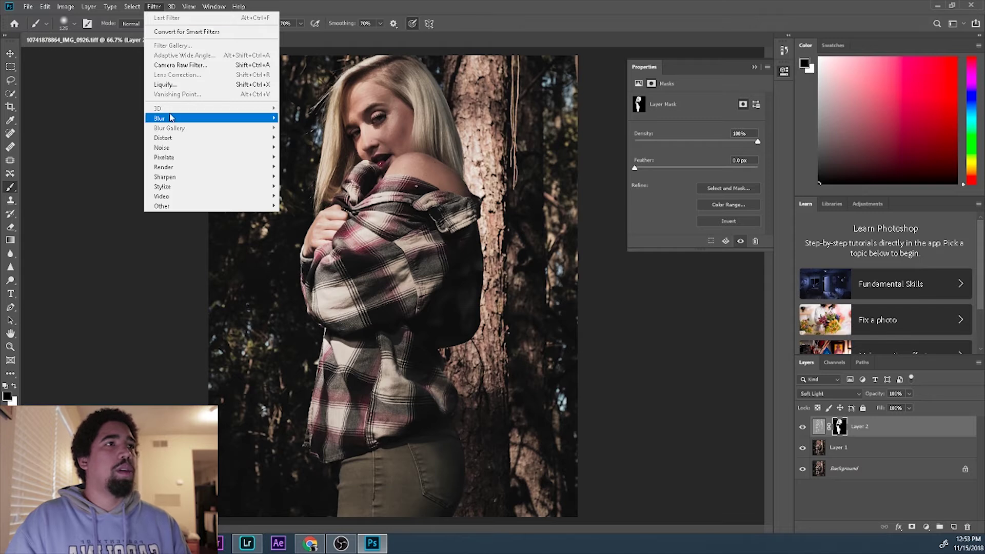
pyautogui.moveTo(212, 124)
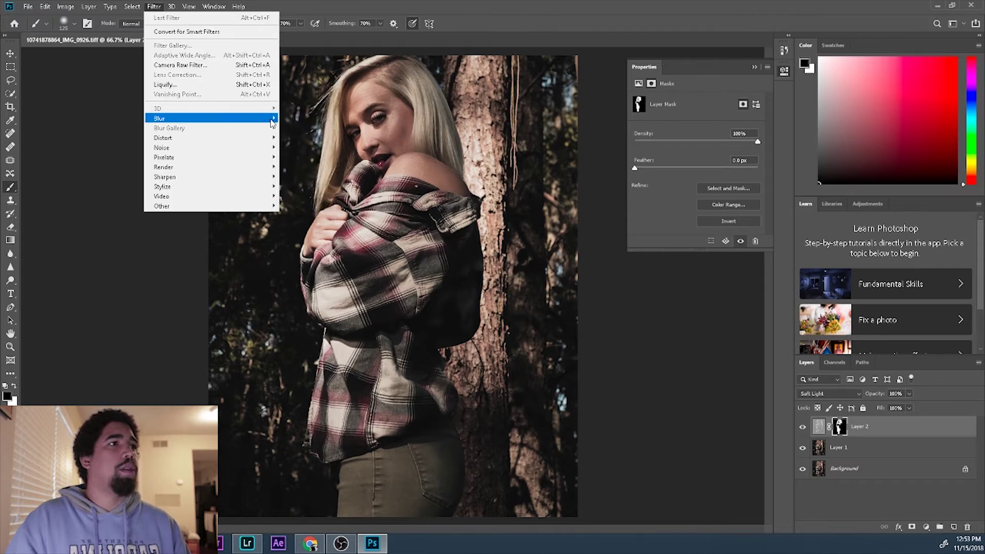
pyautogui.click(307, 156)
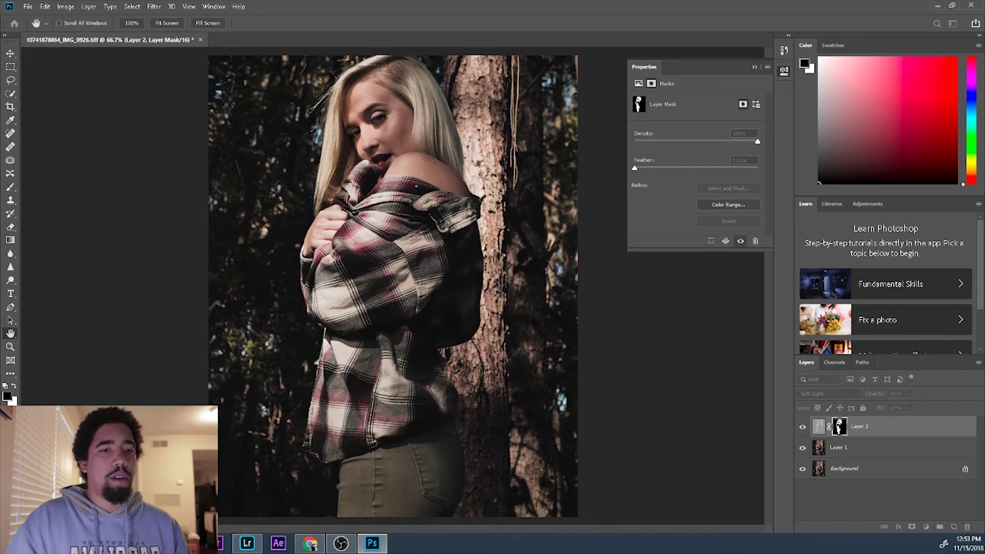
pyautogui.moveTo(0, 153); pyautogui.dragTo(612, 277)
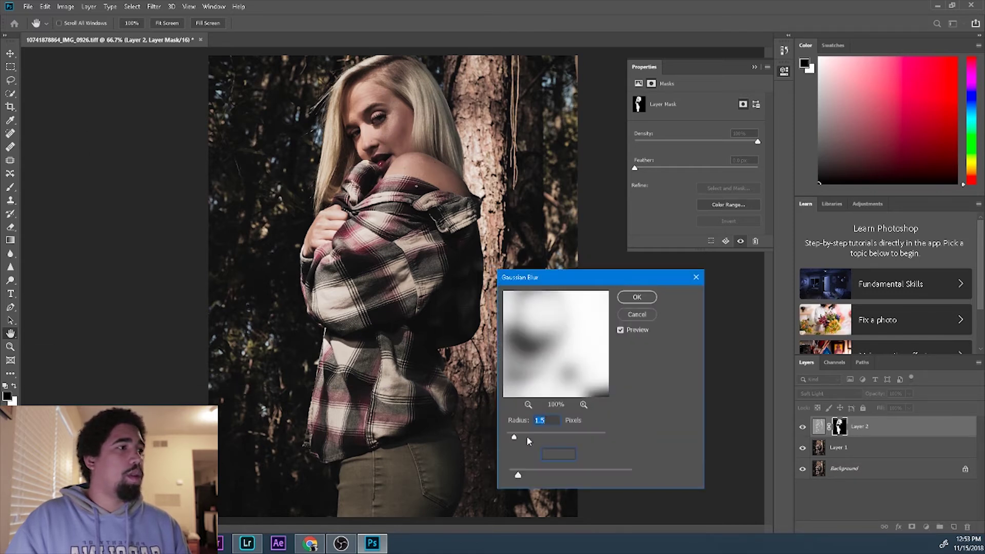
# Raise the Gaussian Blur radius above 1.5 pixels, apply it to the Layer 2 mask and return to the Brush tool.
pyautogui.click(529, 405)
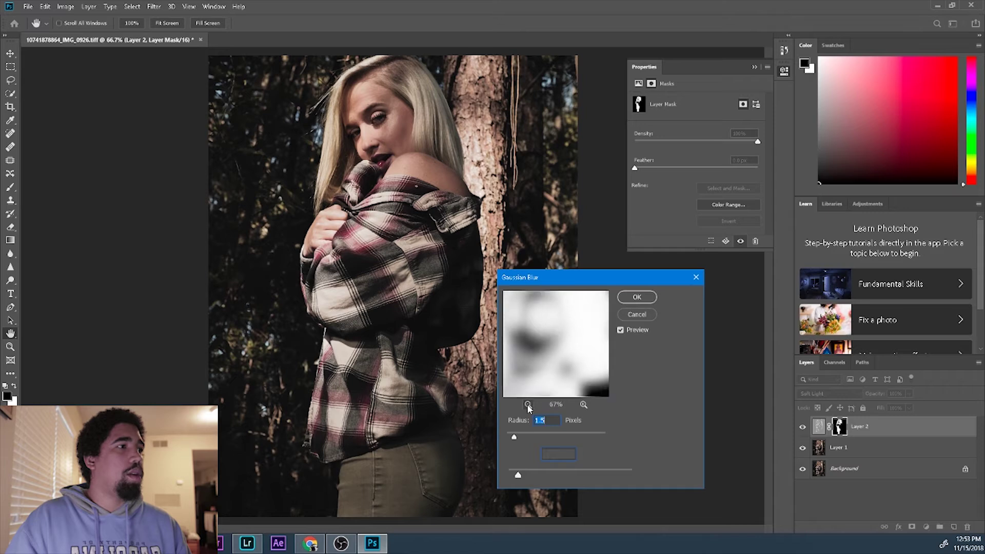
pyautogui.click(528, 405)
pyautogui.click(529, 404)
pyautogui.click(528, 404)
pyautogui.click(529, 405)
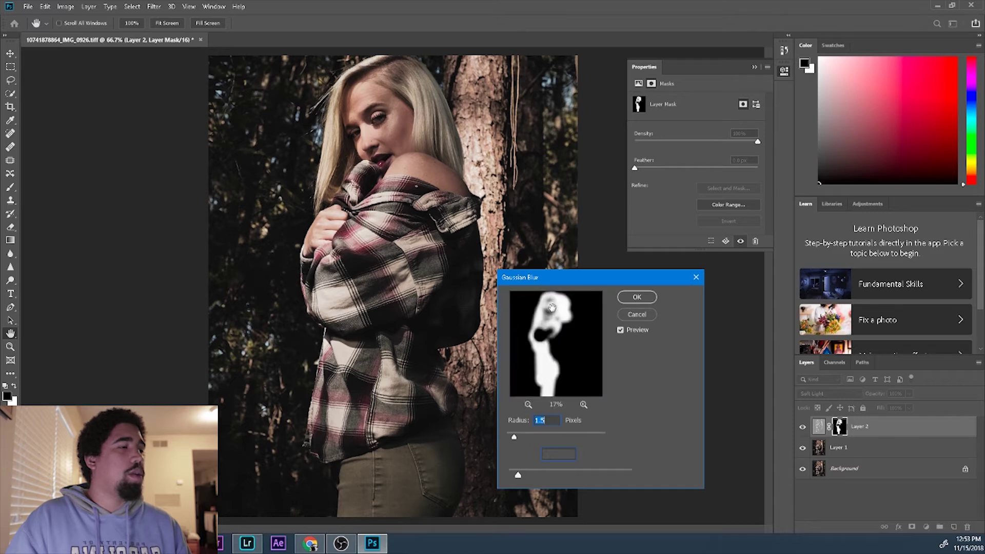
pyautogui.click(584, 405)
pyautogui.click(584, 405)
pyautogui.moveTo(529, 307); pyautogui.dragTo(556, 377)
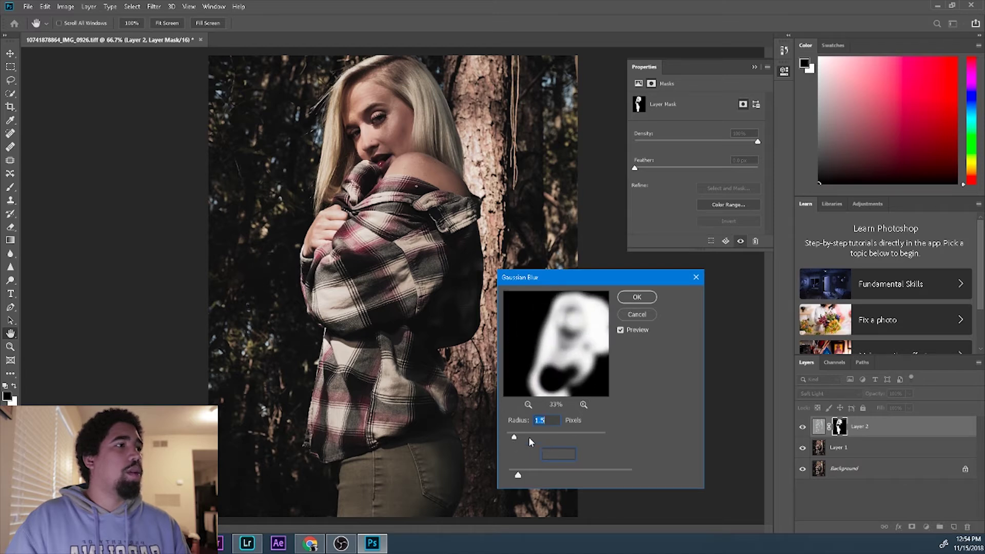
pyautogui.moveTo(514, 437); pyautogui.dragTo(527, 440)
pyautogui.click(637, 297)
pyautogui.press('b')
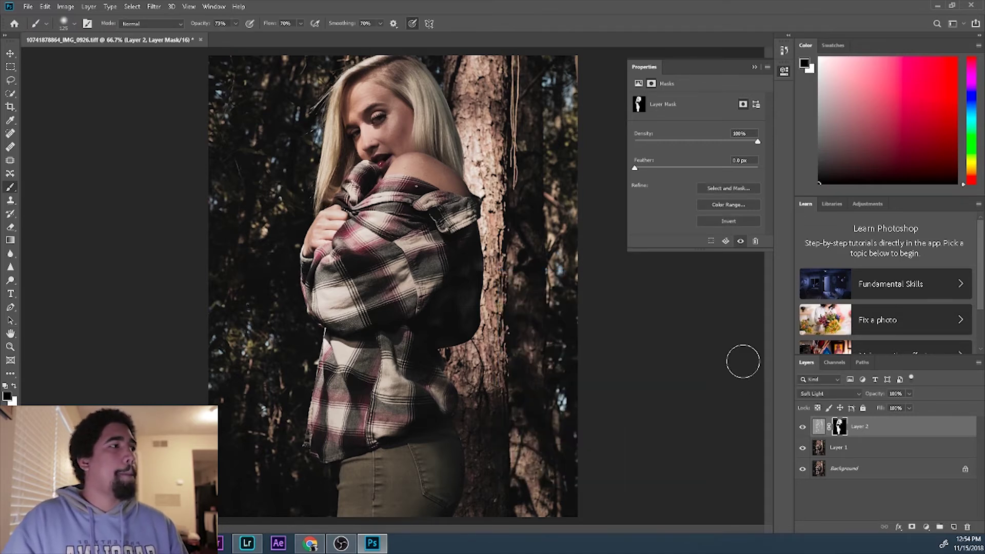
# Lower the opacity of the Soft Light Layer 2 to 45%.
pyautogui.click(910, 408)
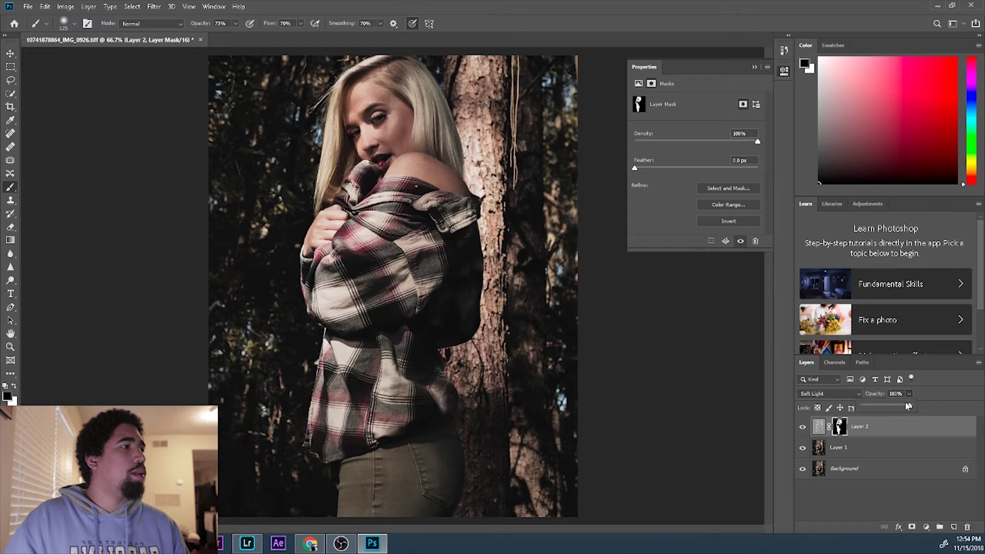
pyautogui.moveTo(901, 412); pyautogui.dragTo(874, 417)
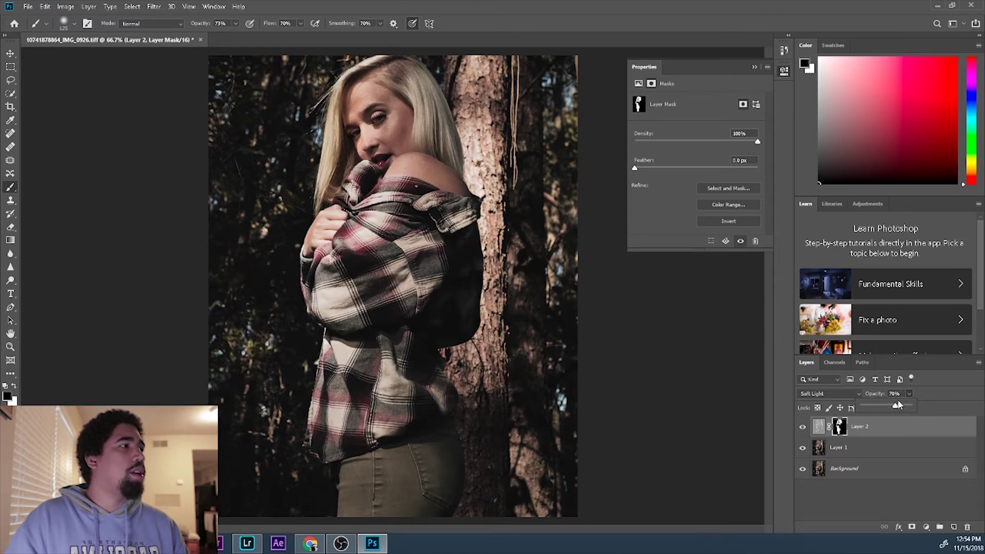
pyautogui.moveTo(833, 419); pyautogui.dragTo(982, 409)
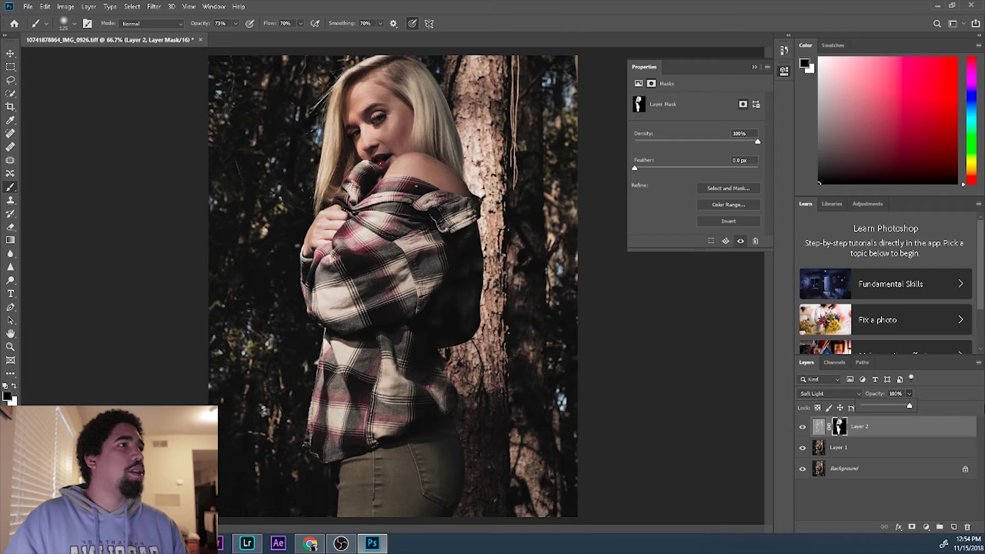
pyautogui.moveTo(886, 414); pyautogui.dragTo(883, 415)
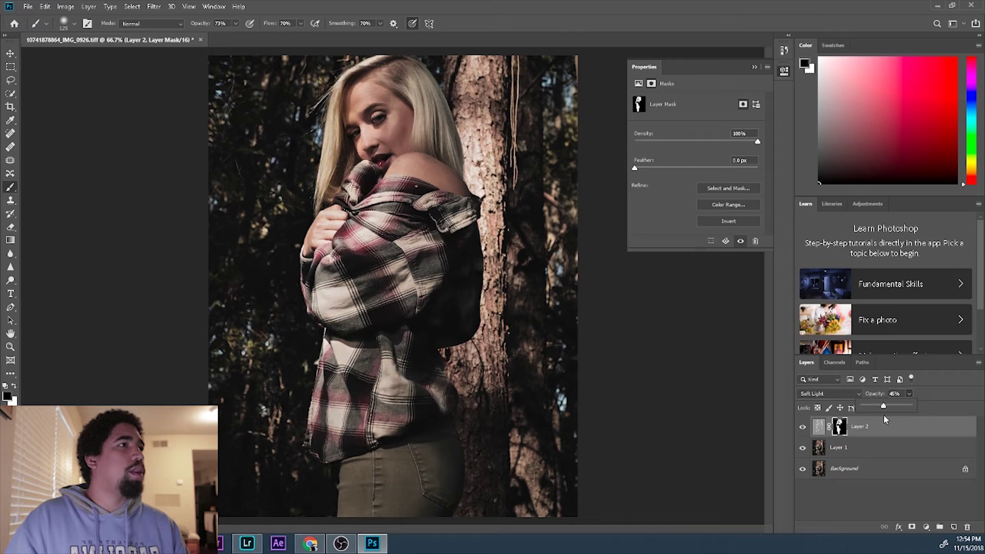
# Toggle Layer 2's visibility repeatedly to compare the portrait with and without its effect.
pyautogui.click(803, 432)
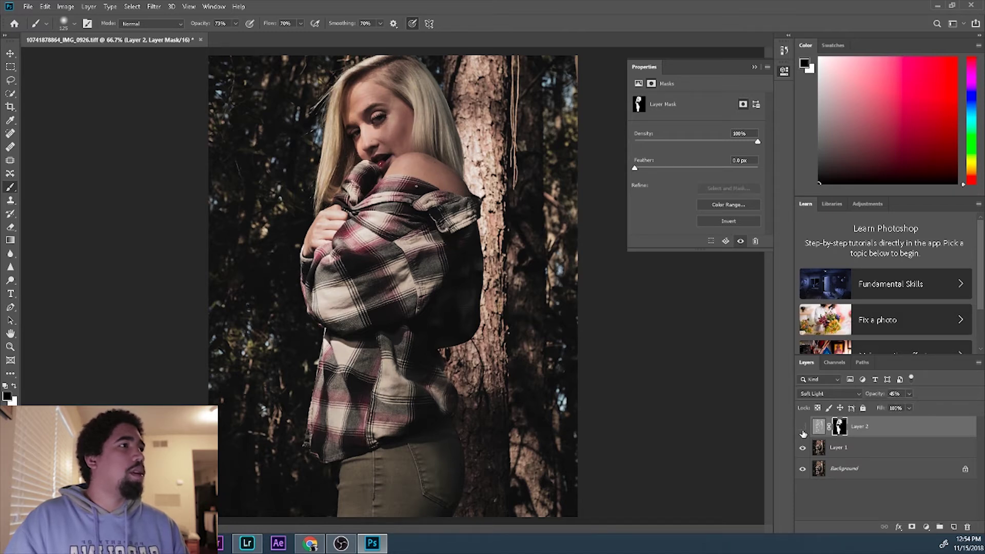
pyautogui.click(803, 432)
pyautogui.click(803, 432)
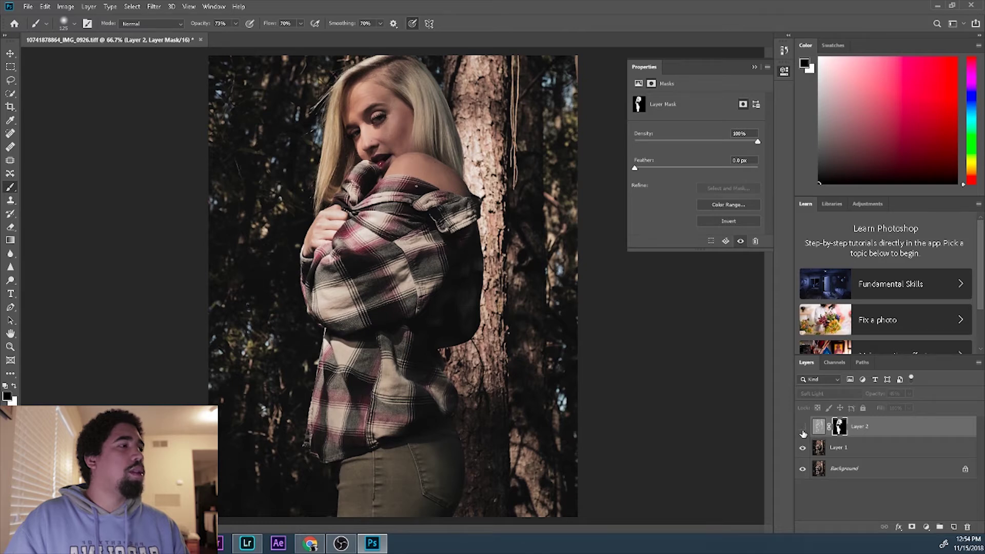
pyautogui.click(803, 432)
pyautogui.click(803, 432)
pyautogui.click(803, 432)
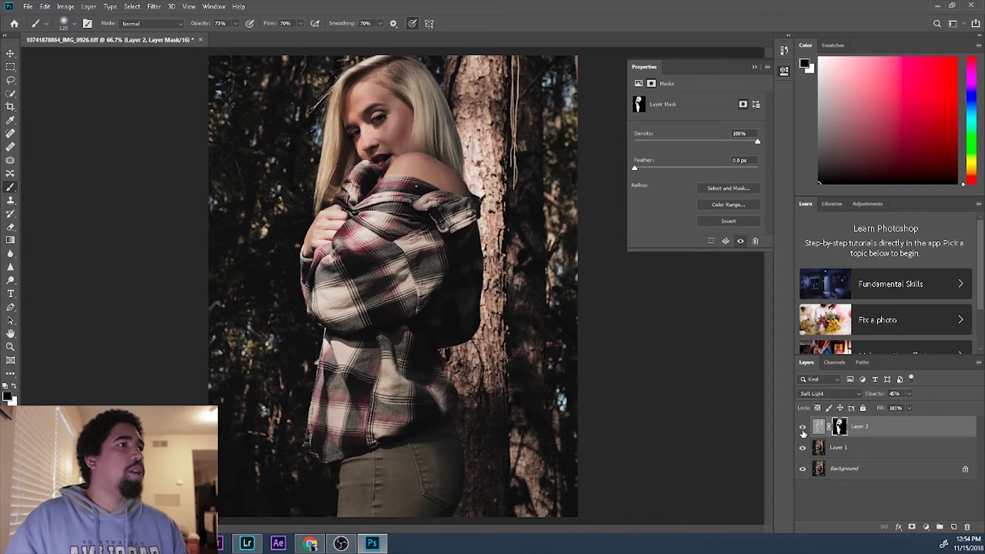
pyautogui.click(803, 433)
pyautogui.click(803, 433)
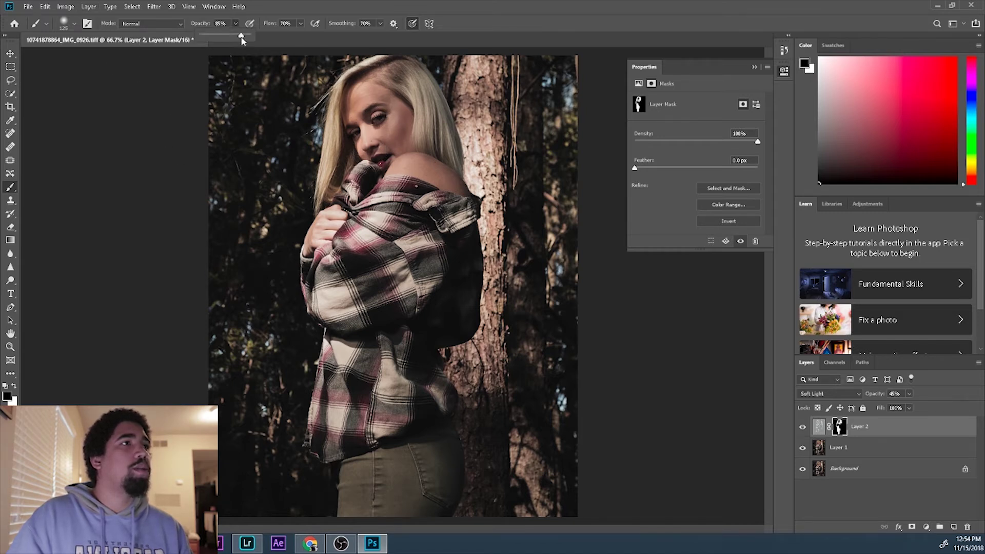
# Raise both the brush opacity and the brush flow to 100%.
pyautogui.click(332, 223)
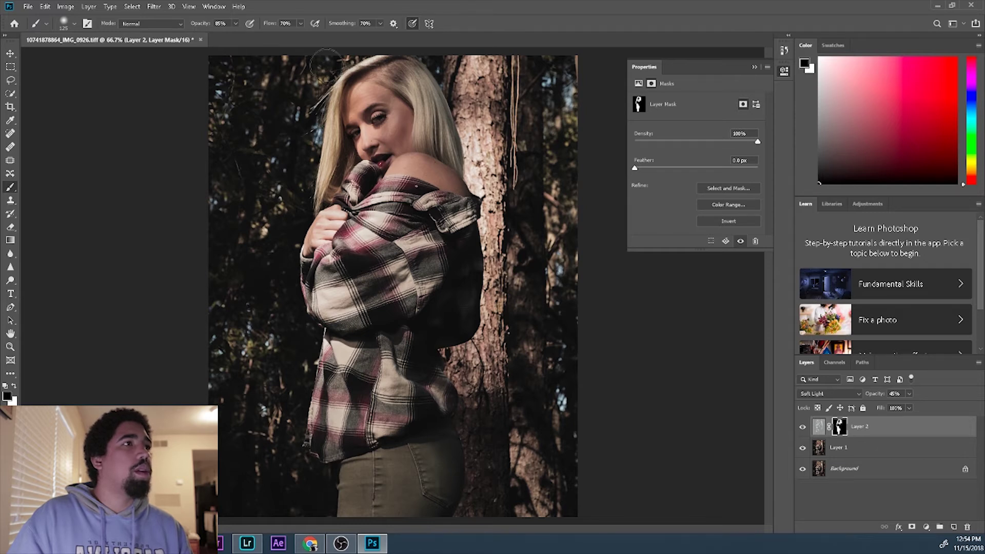
pyautogui.click(301, 23)
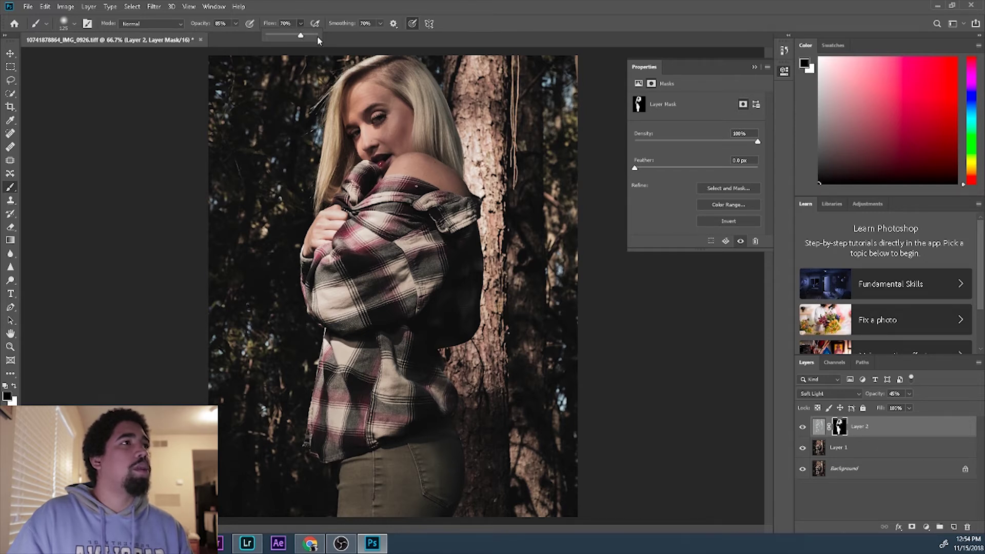
pyautogui.click(236, 23)
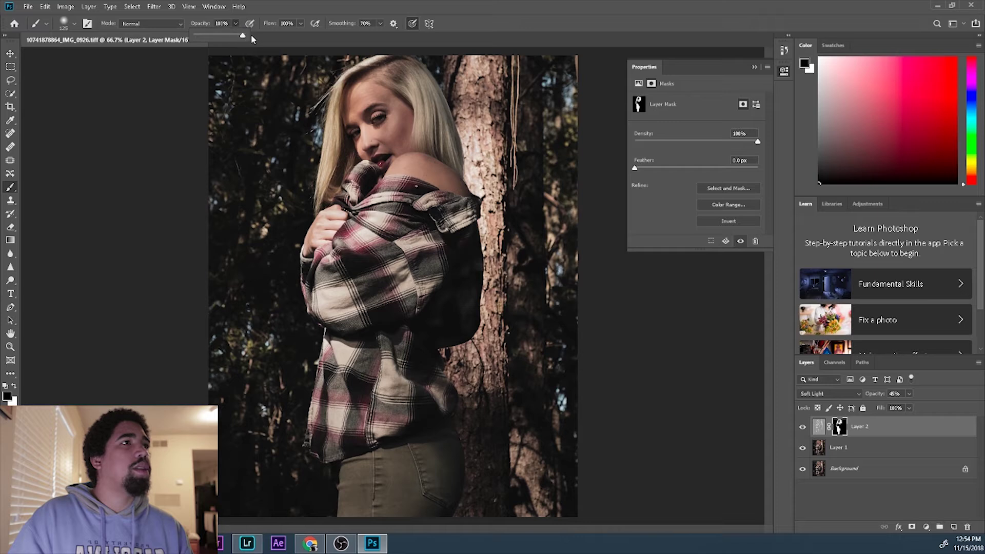
pyautogui.click(315, 206)
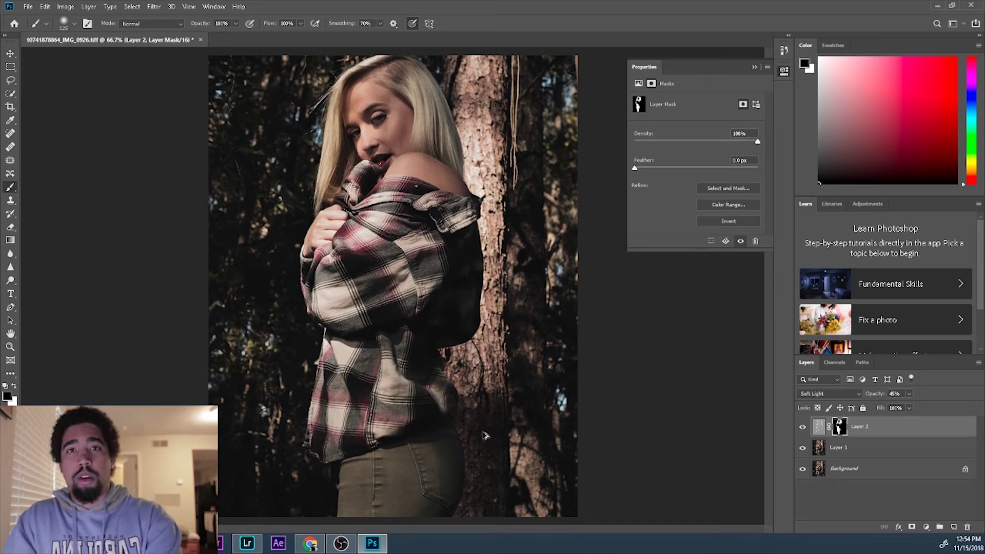
# Stamp all visible layers into a new layer and add a Curves adjustment above it that pulls the shadows down strongly.
pyautogui.hotkey('ctrl', 'shift', 'alt', 'e')
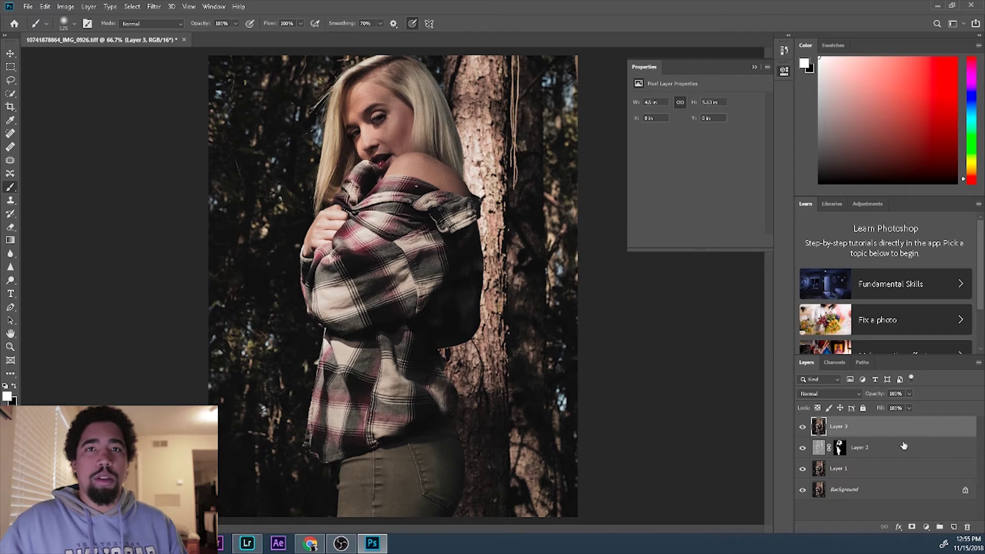
pyautogui.click(926, 526)
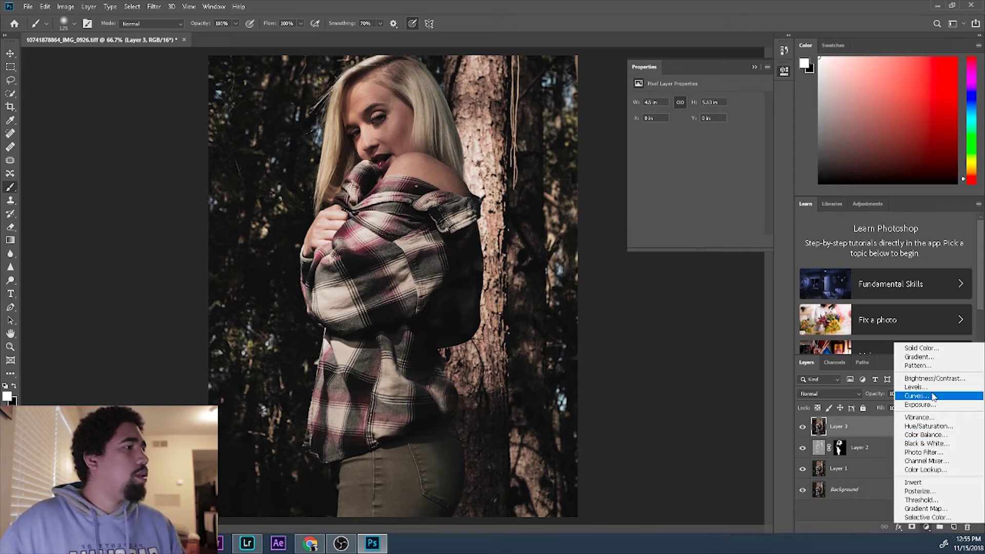
pyautogui.click(931, 396)
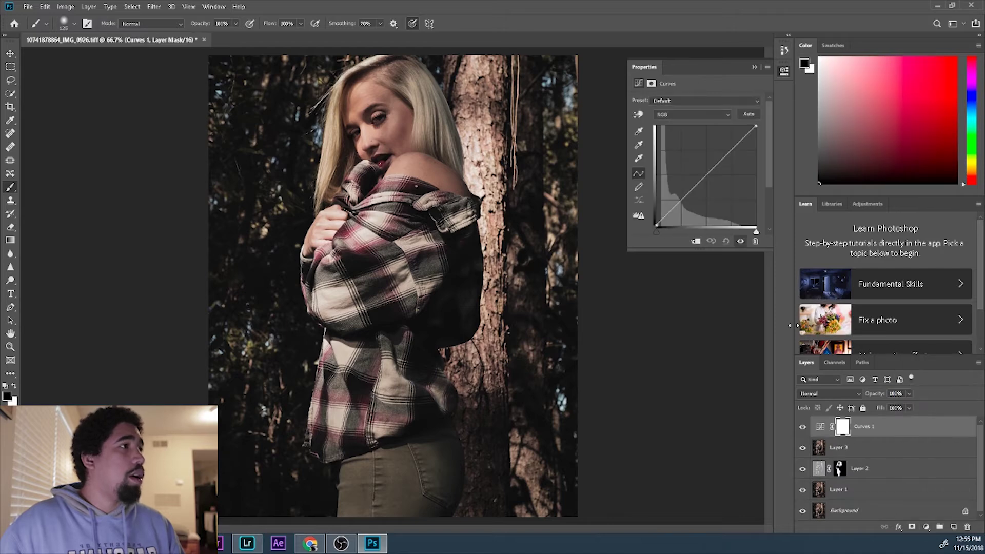
pyautogui.moveTo(687, 197); pyautogui.dragTo(689, 221)
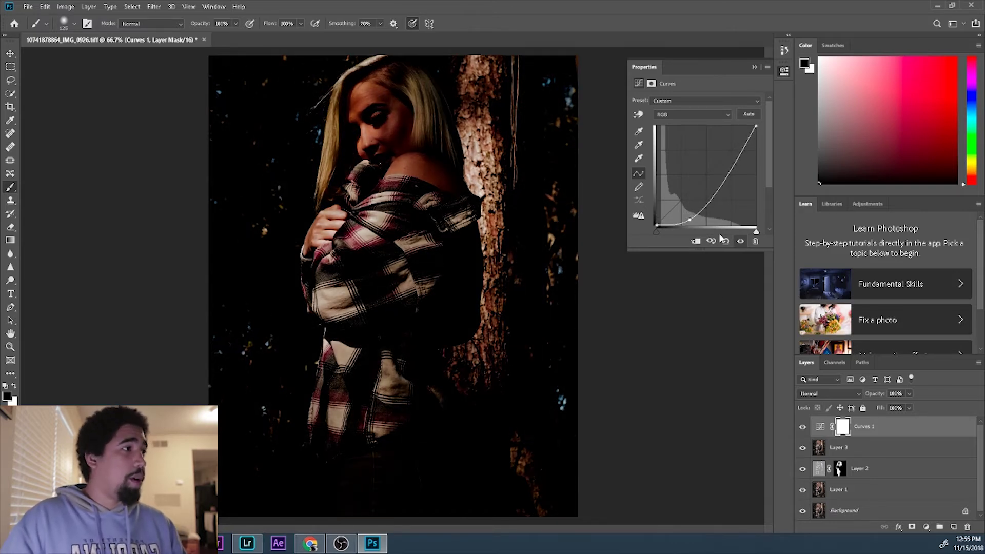
# In the Curves layer's blending options, split the Underlying Layer white Blend If slider to 57 / 138 and apply it.
pyautogui.rightClick(860, 430)
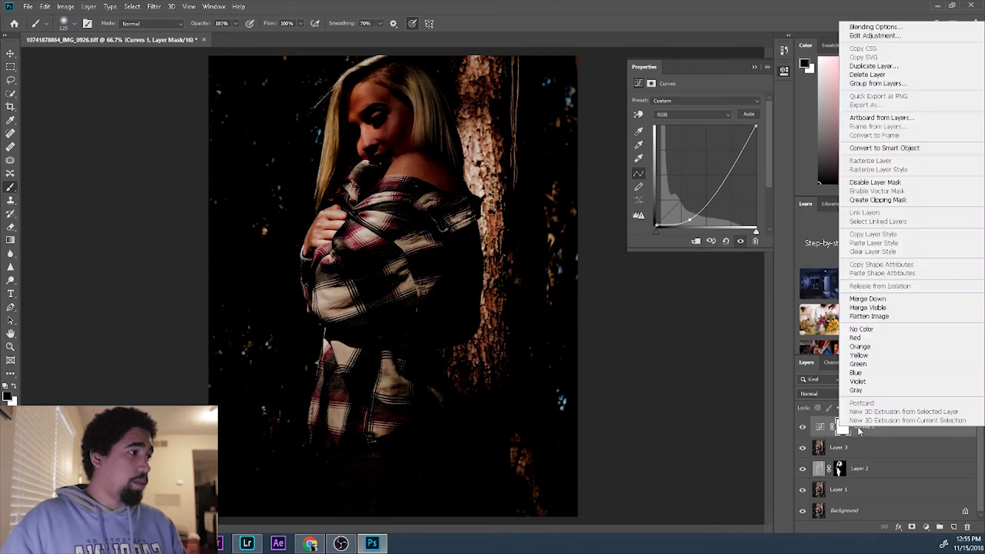
pyautogui.click(924, 28)
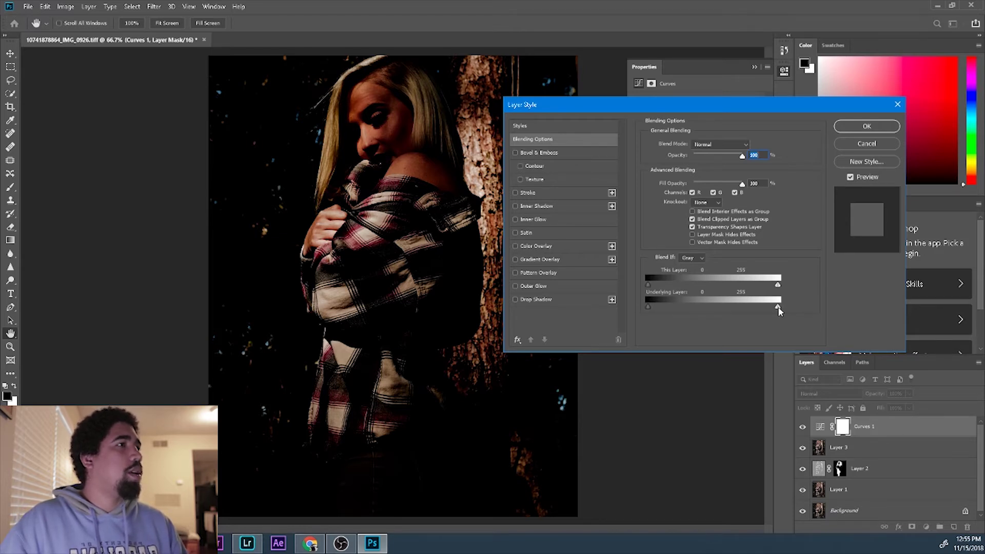
pyautogui.moveTo(761, 312); pyautogui.dragTo(711, 319)
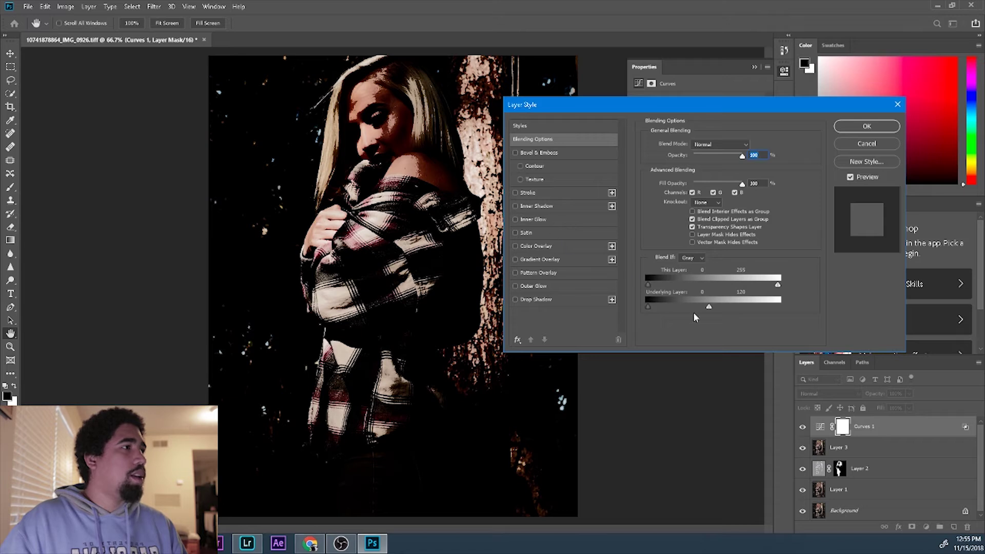
pyautogui.moveTo(708, 307); pyautogui.dragTo(704, 306)
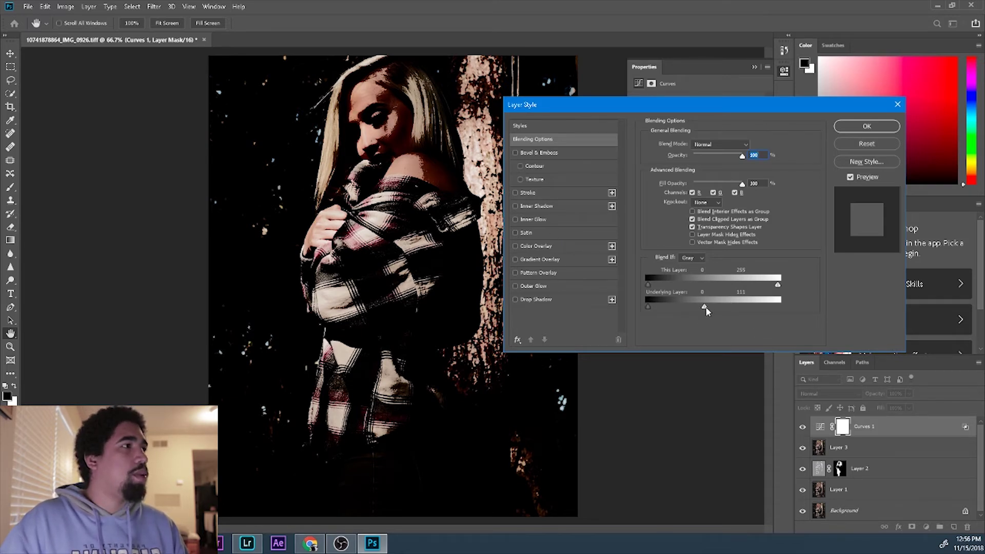
pyautogui.moveTo(706, 306); pyautogui.dragTo(676, 307)
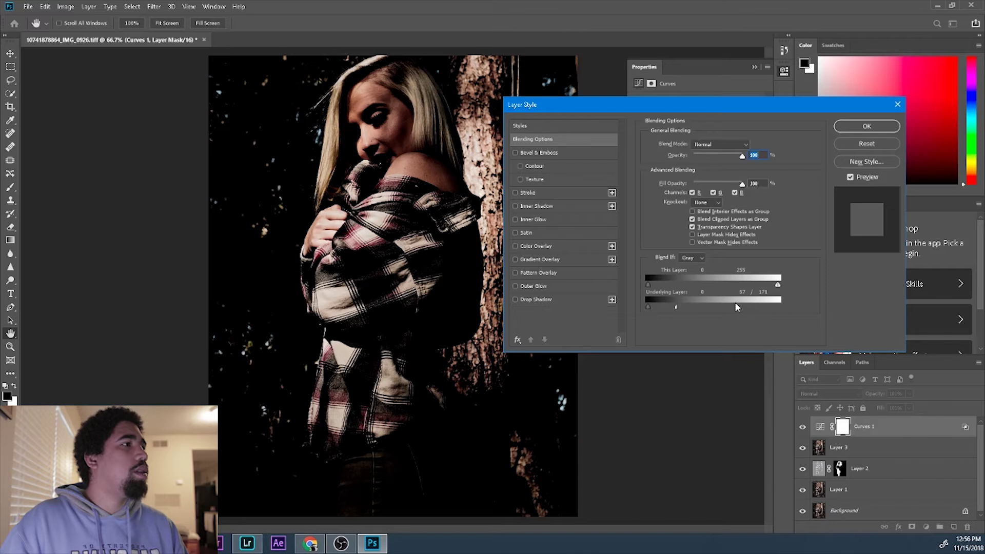
pyautogui.moveTo(735, 302); pyautogui.dragTo(720, 309)
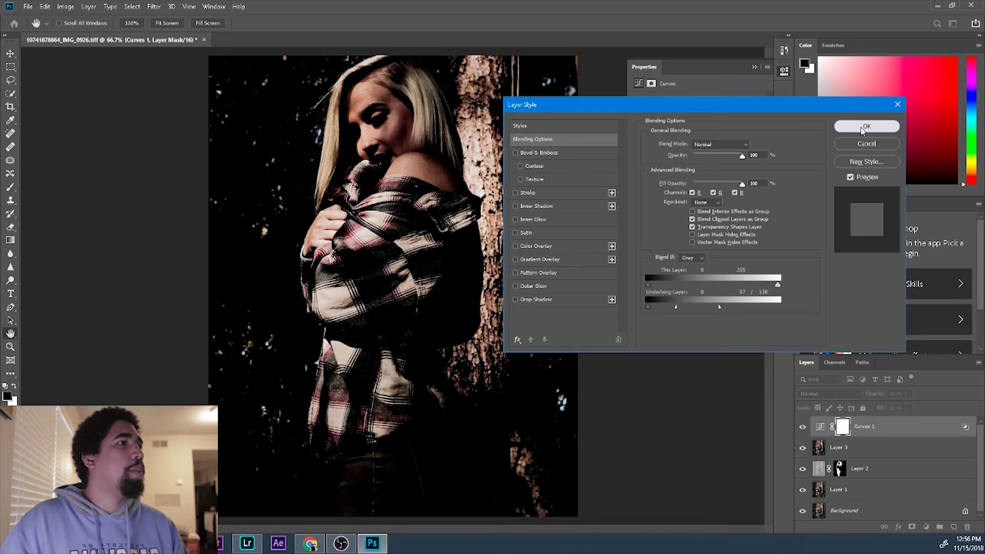
pyautogui.click(858, 129)
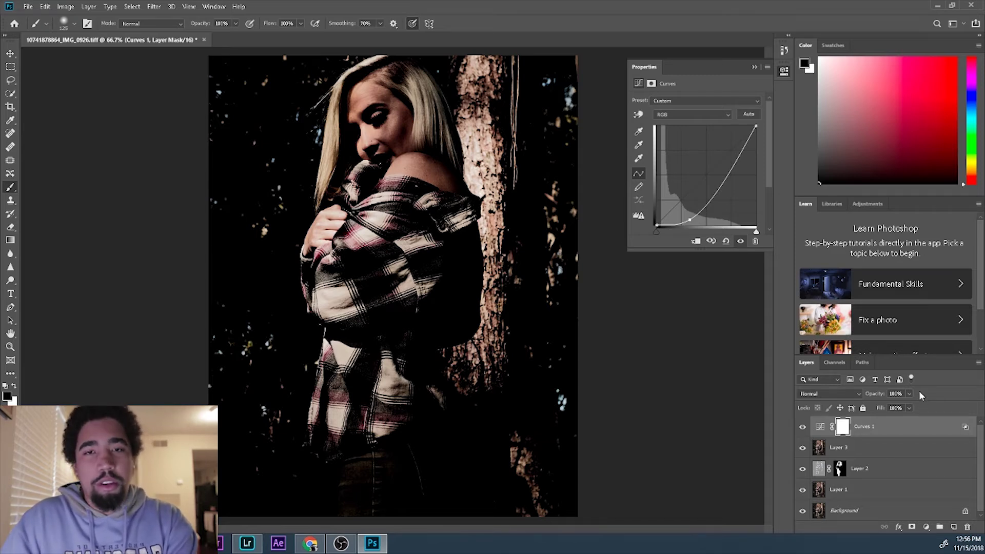
# Stamp the visible result into a new layer on top and delete the Curves adjustment layer.
pyautogui.hotkey('ctrl', 'alt', 'shift', 'e')
pyautogui.press('x')
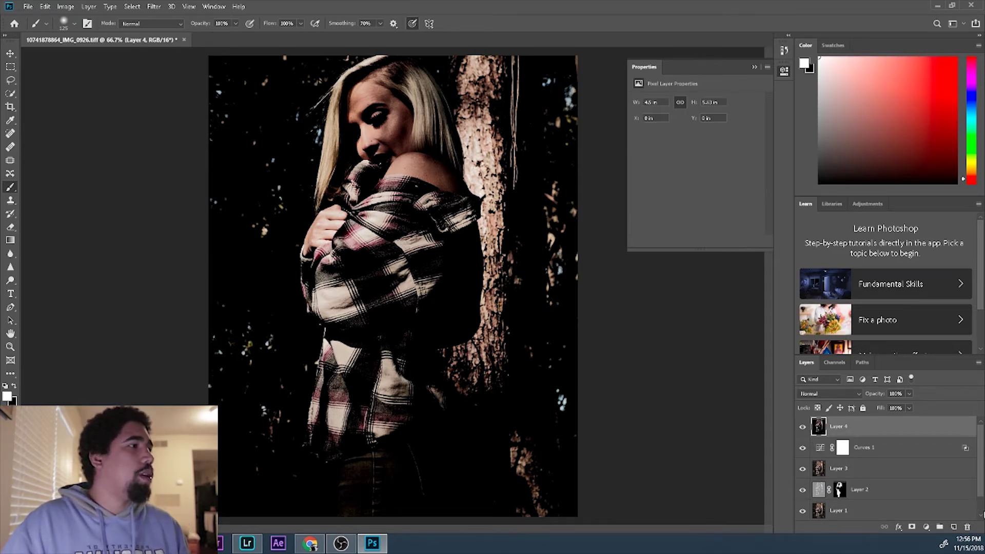
pyautogui.moveTo(888, 452); pyautogui.dragTo(967, 528)
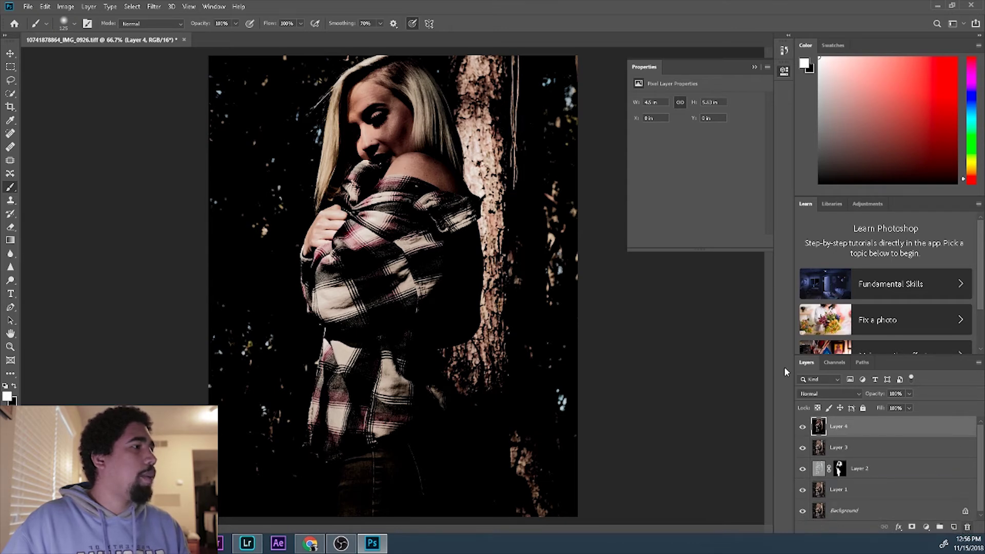
# Toggle Layer 4's visibility to compare the darkened version with the image below it.
pyautogui.click(803, 429)
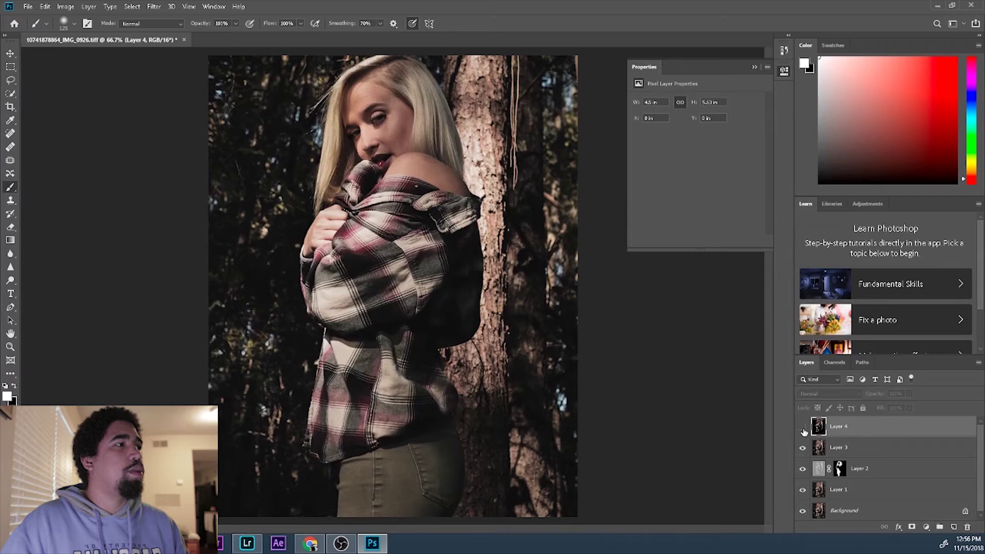
pyautogui.click(804, 429)
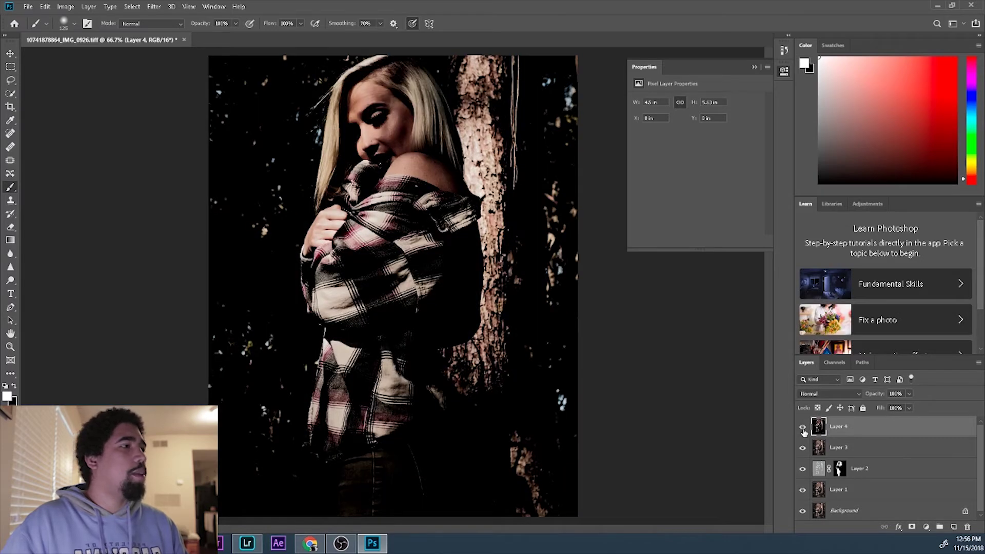
pyautogui.click(804, 429)
pyautogui.click(803, 429)
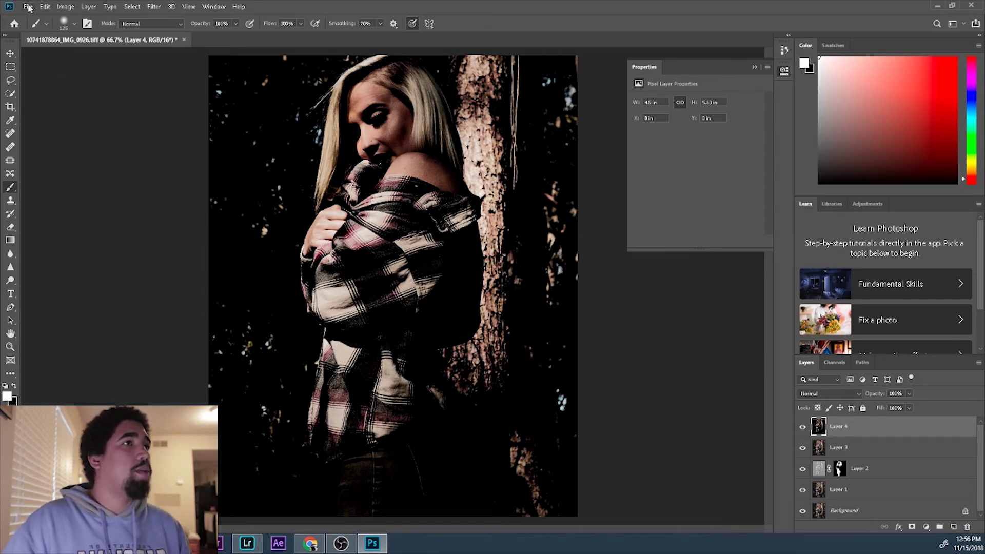
# Use Apply Image on Layer 4 with Layer 3 as the source layer, the RGB channel and Subtract blending.
pyautogui.click(66, 7)
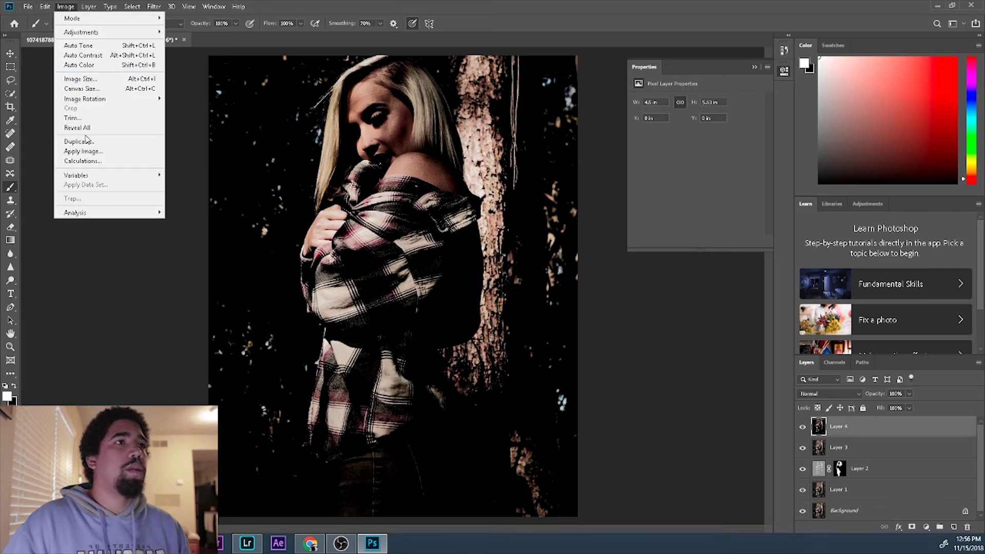
pyautogui.click(93, 155)
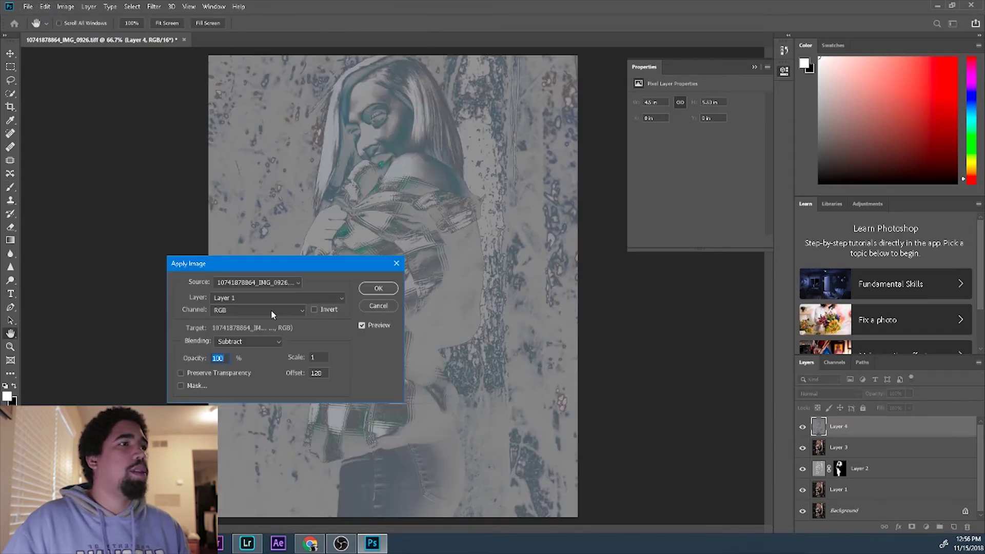
pyautogui.click(278, 301)
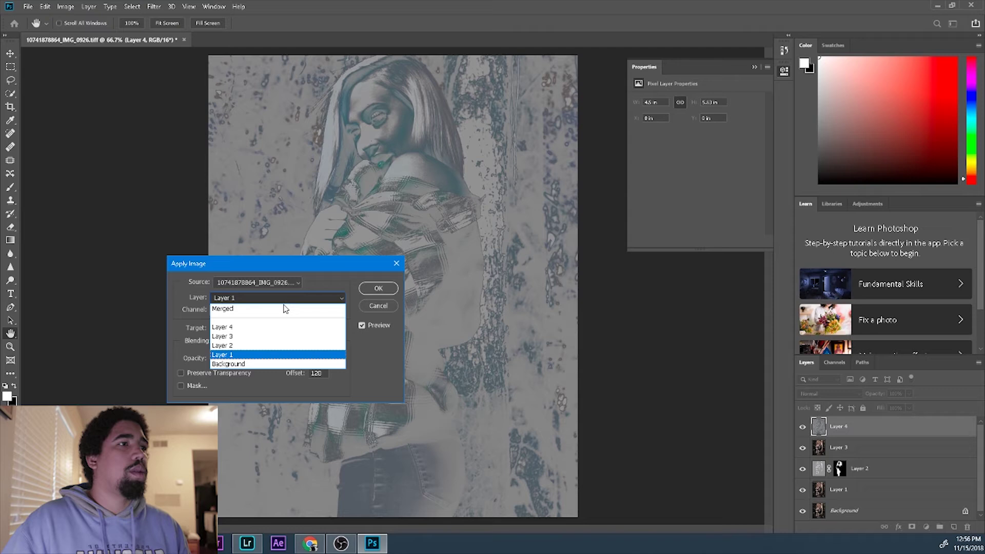
pyautogui.click(281, 334)
pyautogui.moveTo(301, 267); pyautogui.dragTo(222, 264)
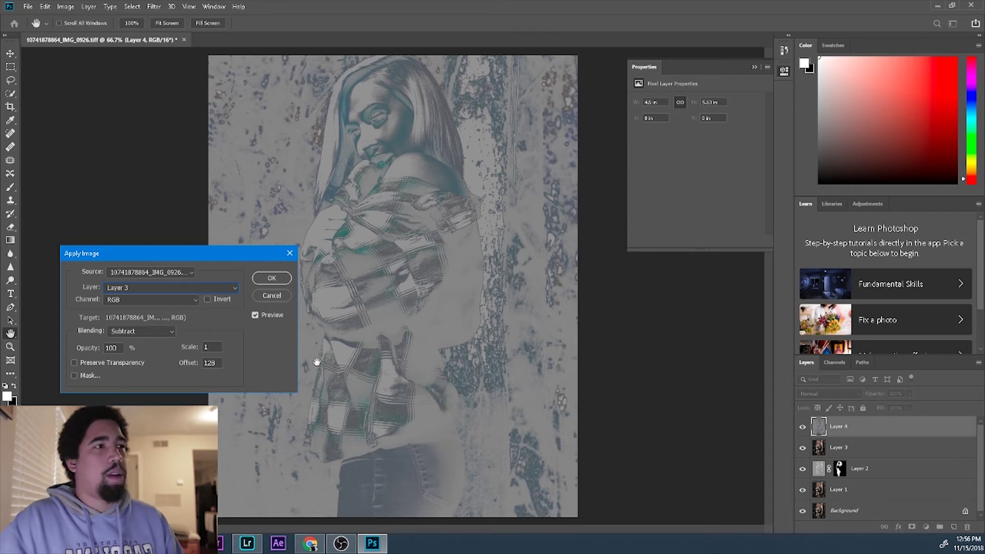
pyautogui.click(272, 278)
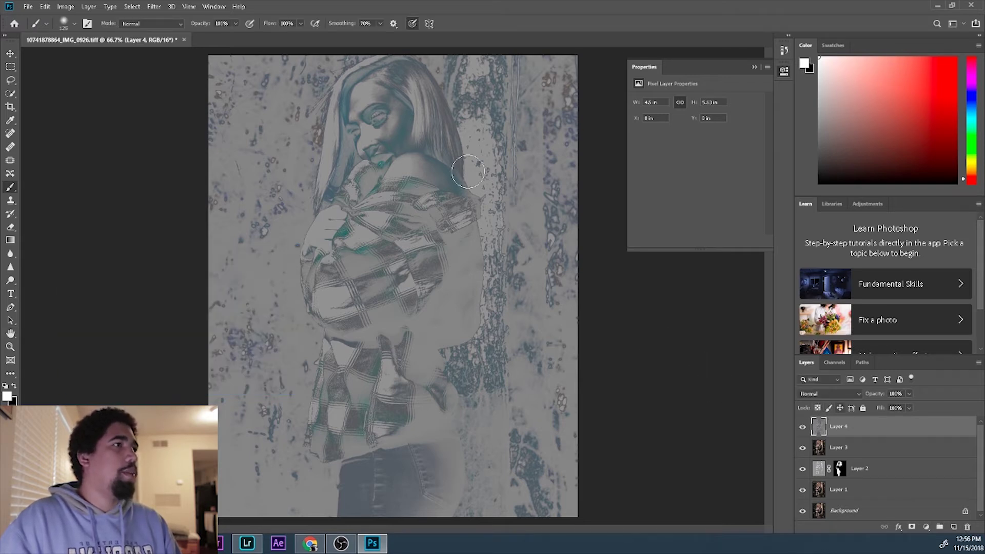
# Compare the image with and without Layer 4, try Soft Light on it, and set its blend mode to Overlay.
pyautogui.click(802, 427)
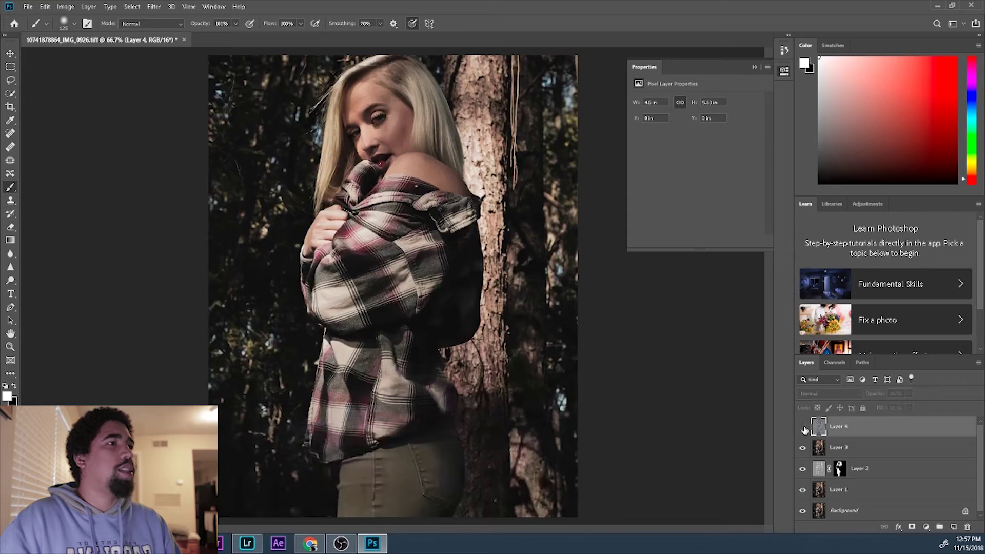
pyautogui.click(802, 427)
pyautogui.click(841, 394)
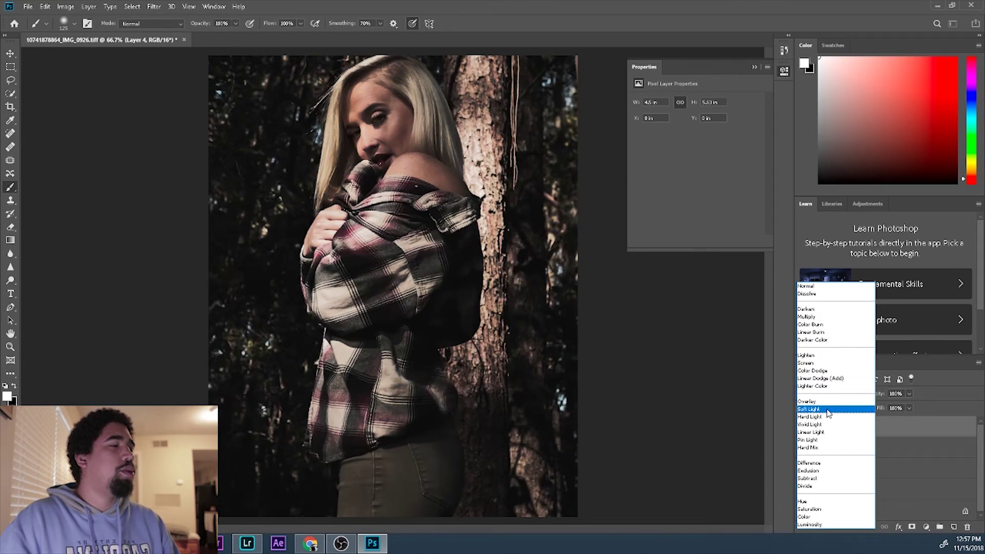
pyautogui.click(828, 410)
pyautogui.click(844, 394)
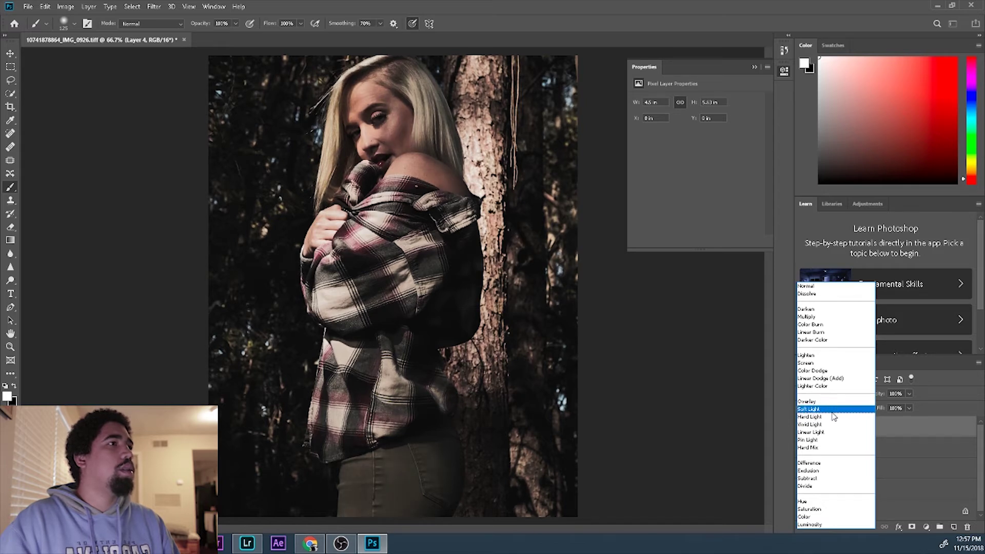
pyautogui.click(833, 411)
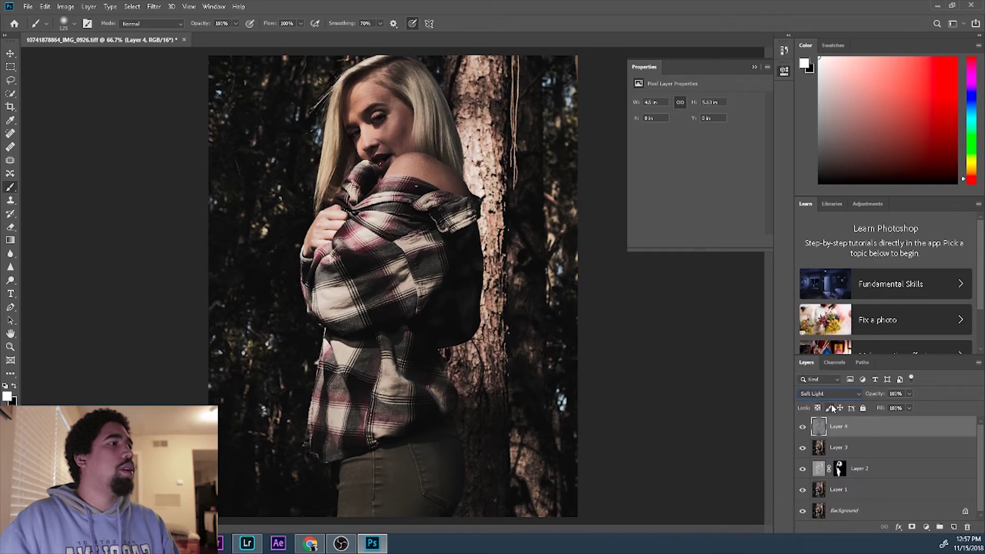
pyautogui.click(832, 394)
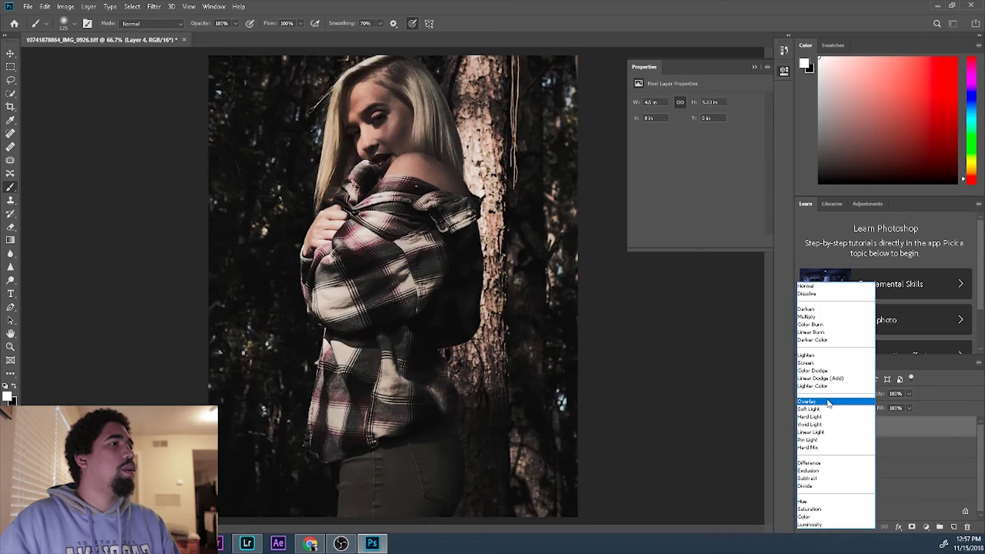
pyautogui.click(828, 402)
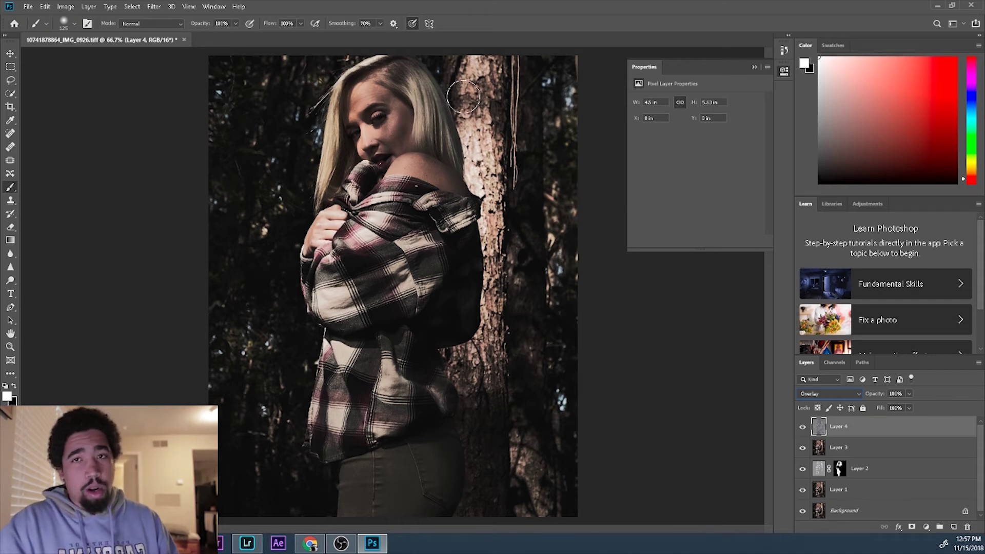
# Add a layer mask to Layer 4 and invert it to black to hide the Overlay effect.
pyautogui.click(912, 527)
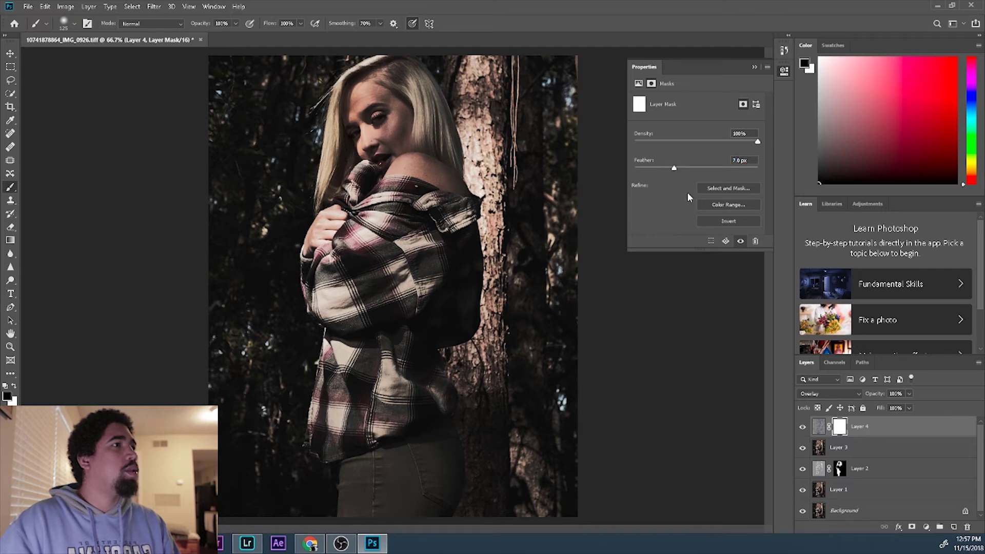
pyautogui.click(866, 431)
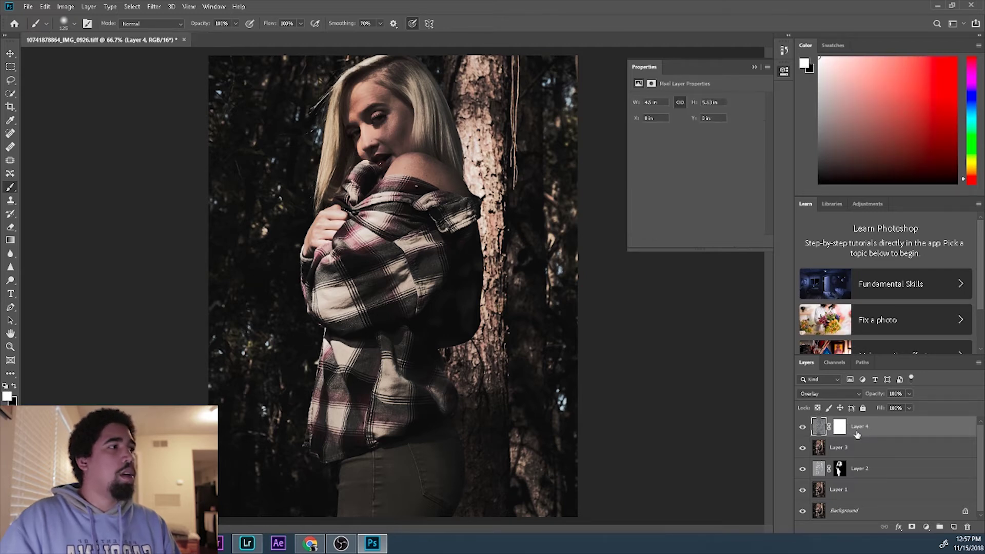
pyautogui.click(840, 430)
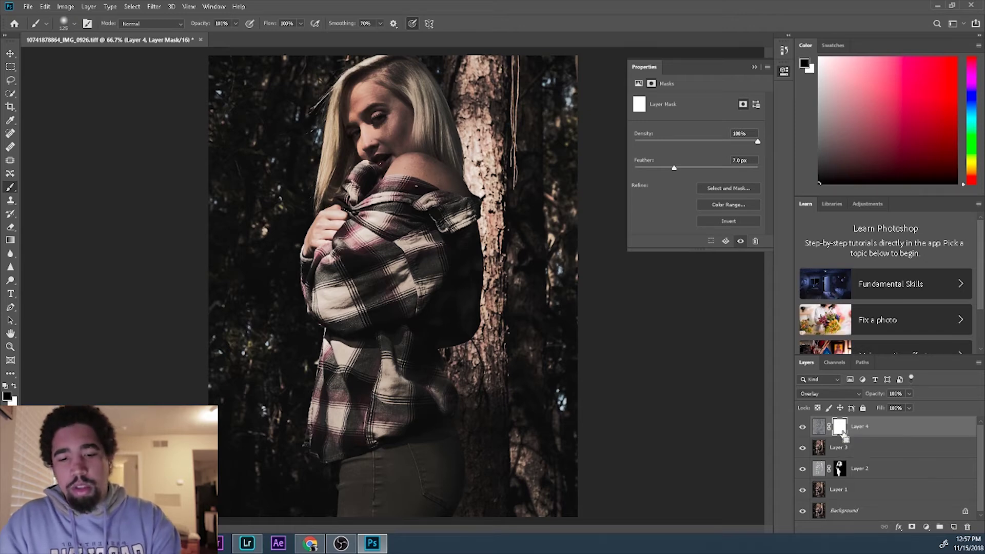
pyautogui.hotkey('ctrl', 'i')
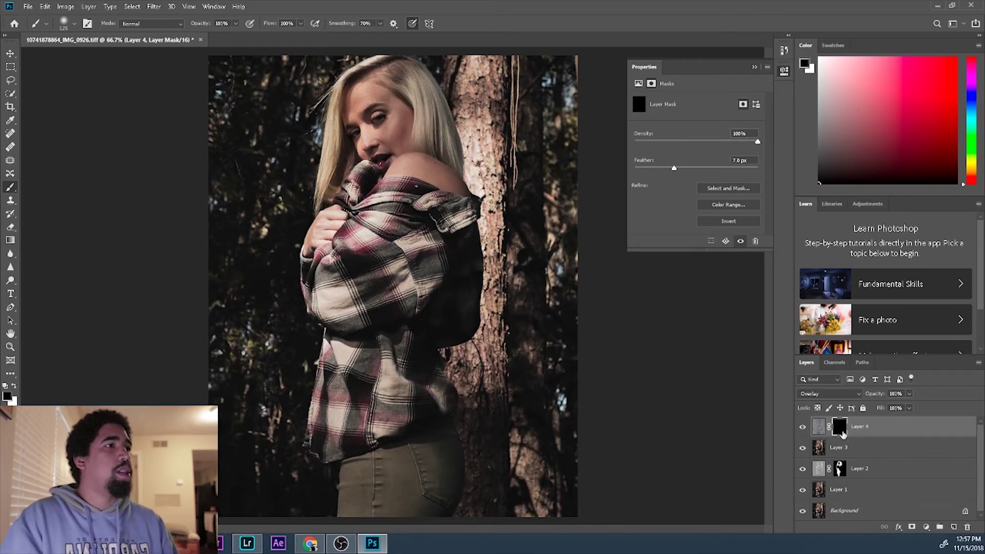
pyautogui.hotkey('ctrl', 'i')
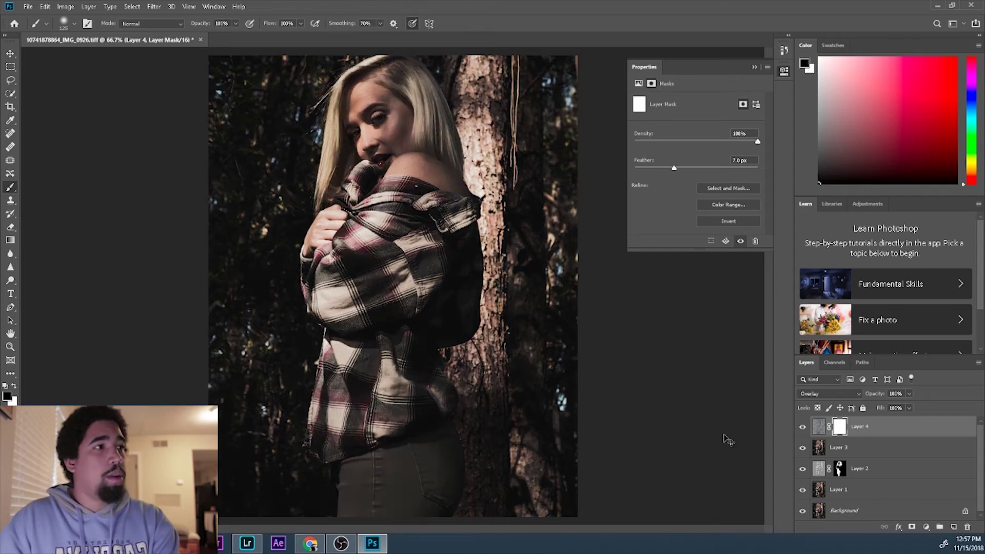
pyautogui.hotkey('ctrl', 'i')
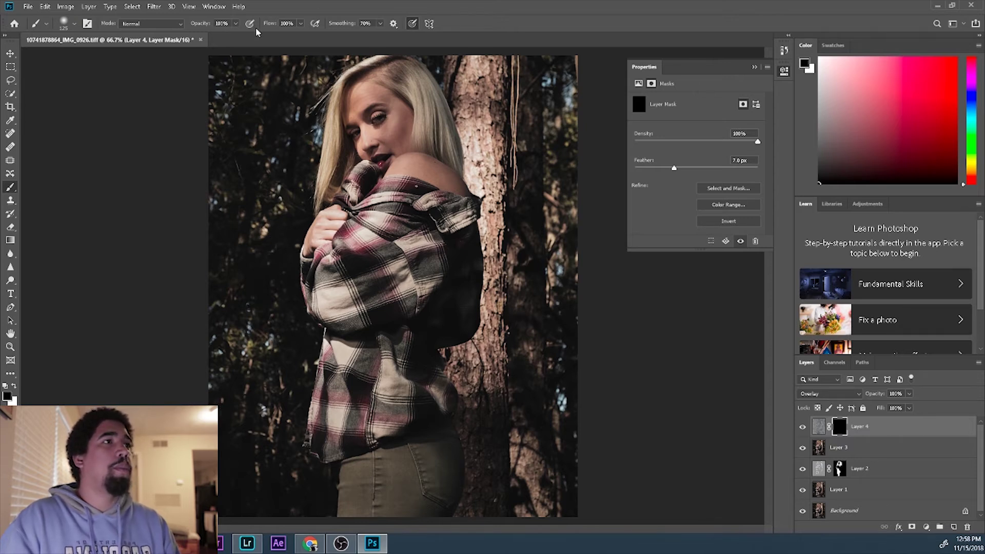
# Lower the brush flow and set its opacity to 46%, and paint white on Layer 4's mask from the face down to the hand.
pyautogui.click(236, 24)
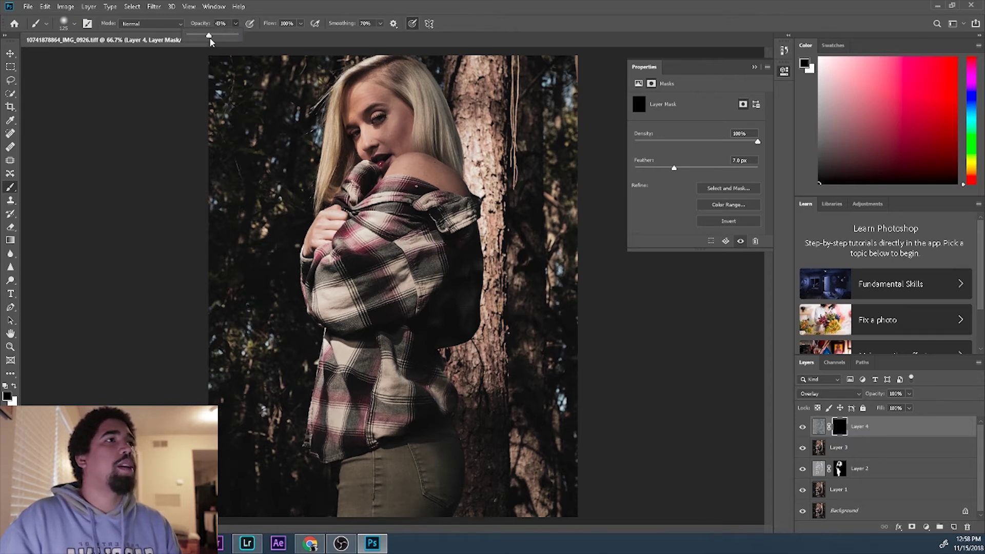
pyautogui.moveTo(210, 37); pyautogui.dragTo(211, 37)
pyautogui.click(300, 24)
pyautogui.moveTo(298, 36); pyautogui.dragTo(279, 37)
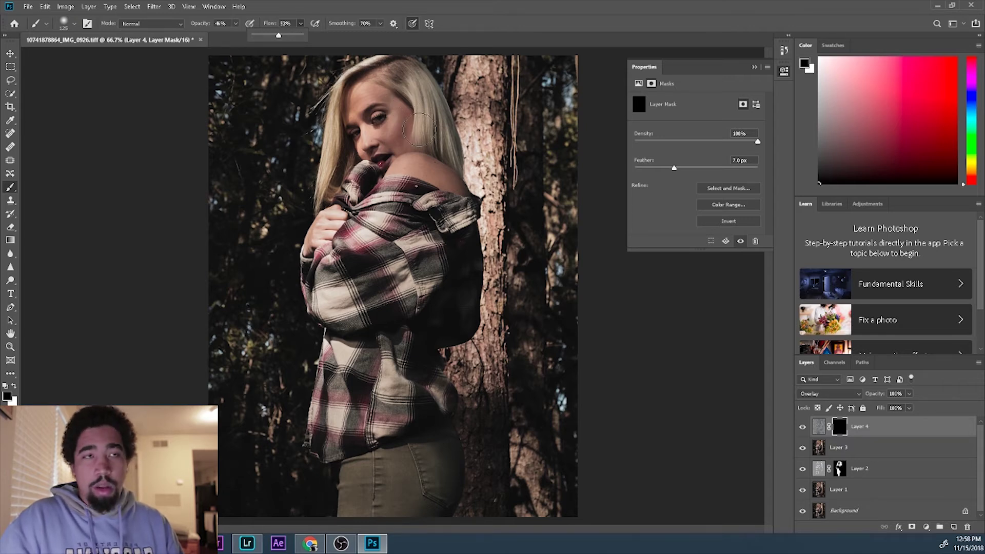
pyautogui.press('x')
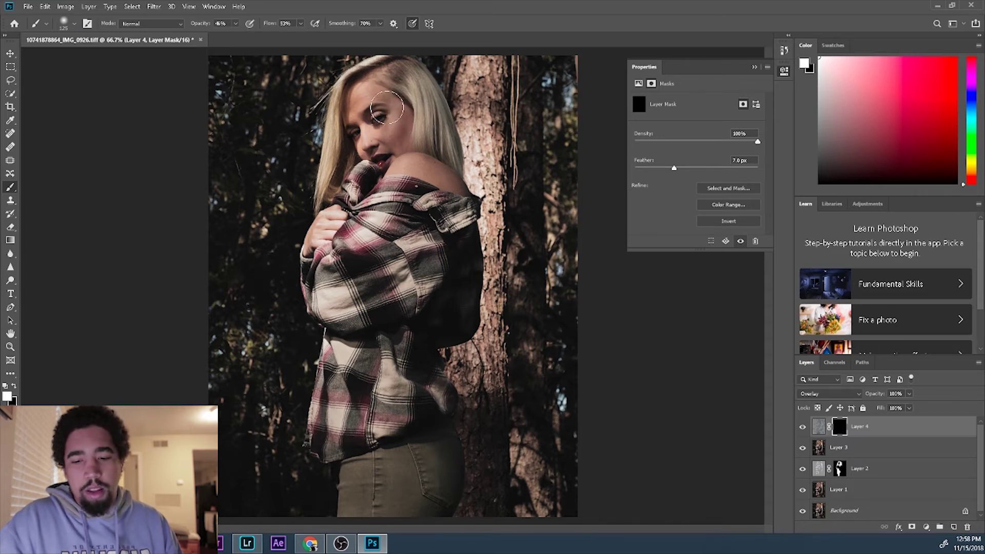
pyautogui.moveTo(388, 107)
pyautogui.mouseDown()
pyautogui.moveTo(405, 121)
pyautogui.moveTo(404, 171)
pyautogui.moveTo(396, 81)
pyautogui.moveTo(408, 102)
pyautogui.moveTo(397, 199)
pyautogui.moveTo(401, 85)
pyautogui.moveTo(418, 216)
pyautogui.moveTo(425, 178)
pyautogui.moveTo(400, 531)
pyautogui.moveTo(413, 447)
pyautogui.moveTo(404, 493)
pyautogui.moveTo(391, 266)
pyautogui.moveTo(296, 325)
pyautogui.moveTo(332, 312)
pyautogui.moveTo(341, 202)
pyautogui.moveTo(332, 202)
pyautogui.moveTo(329, 229)
pyautogui.mouseUp()
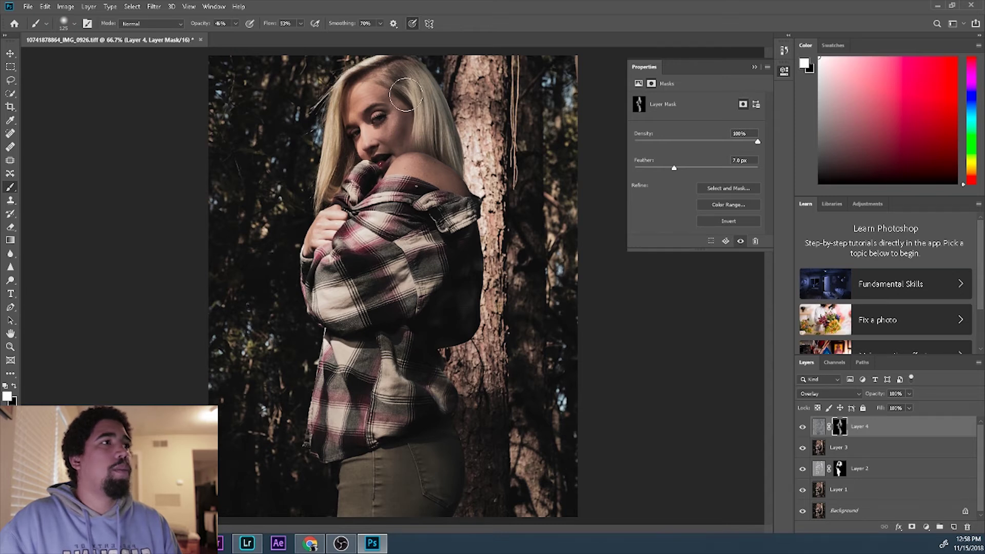
# Set the brush to 33% opacity and 29% flow with white as the foreground colour for refining Layer 4's mask.
pyautogui.press('x')
pyautogui.press('x')
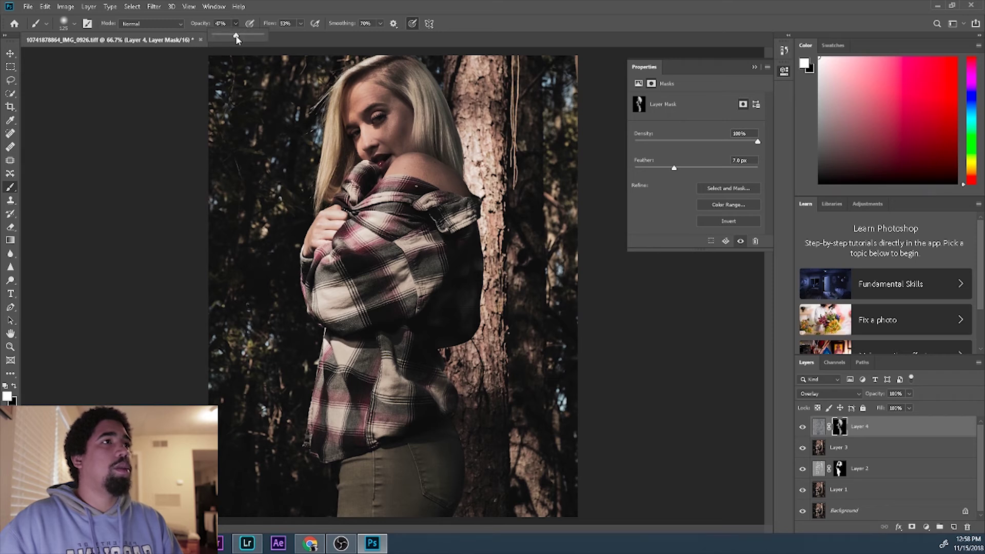
pyautogui.click(299, 24)
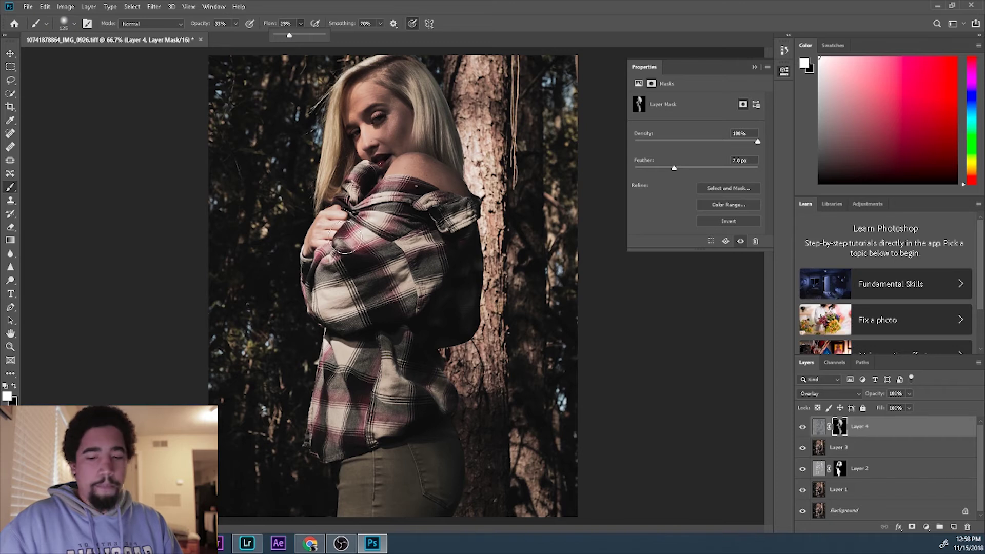
pyautogui.press('x')
pyautogui.press('x')
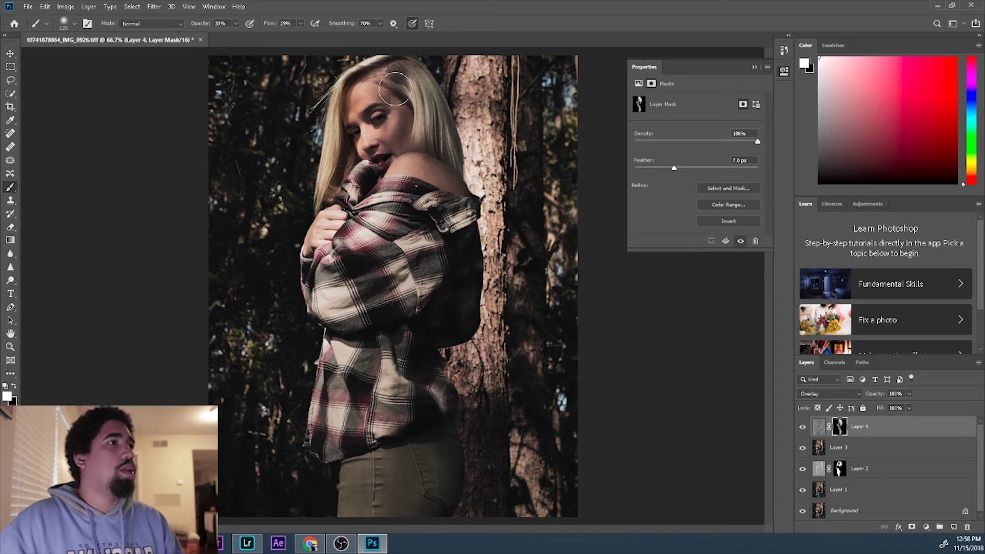
pyautogui.press('x')
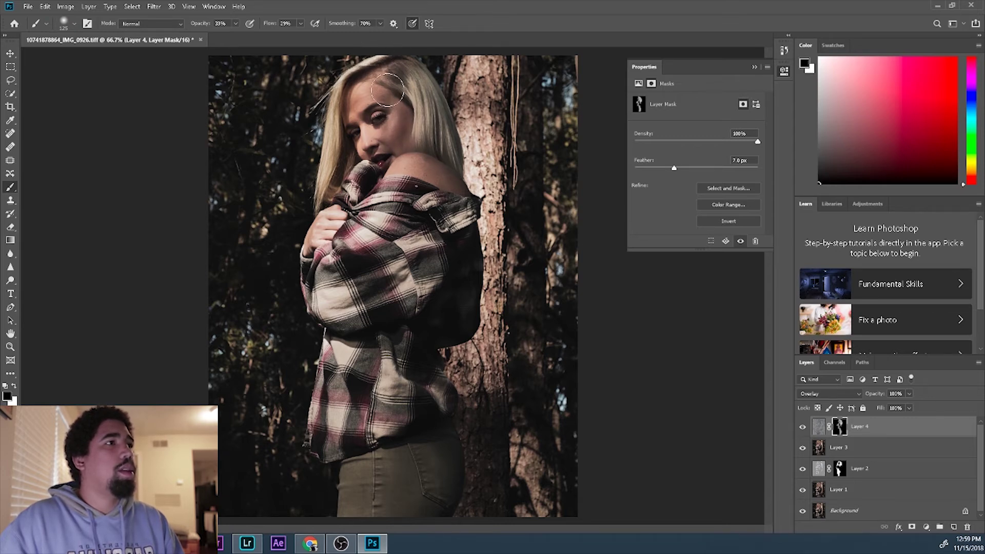
pyautogui.press('x')
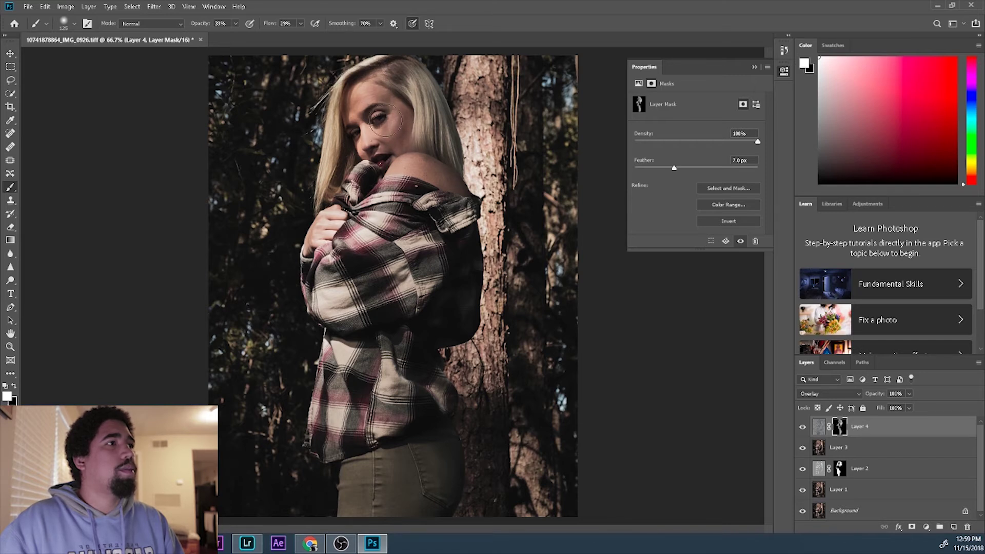
# Set the brush opacity to 55% and paint black on Layer 4's mask over the hair above the bare shoulder.
pyautogui.press('x')
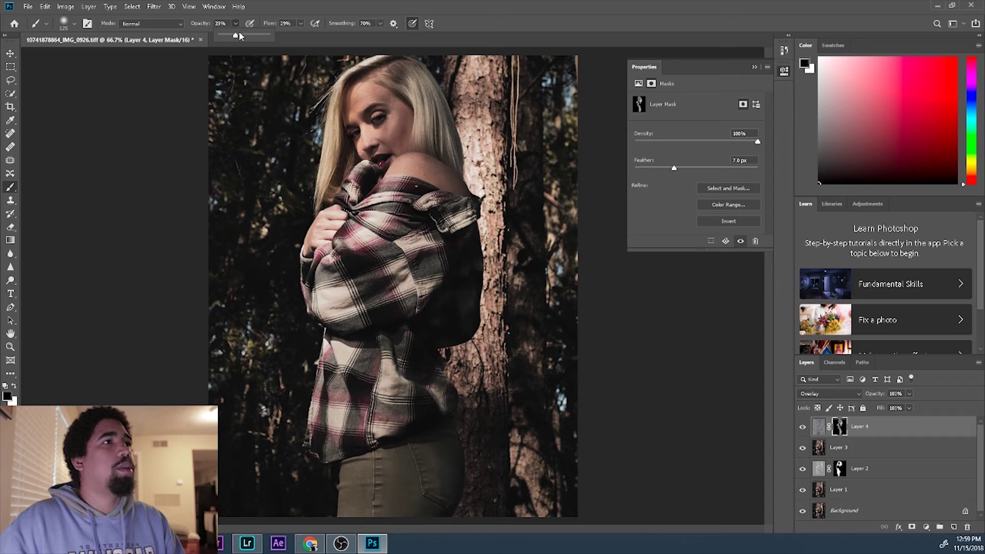
pyautogui.click(300, 23)
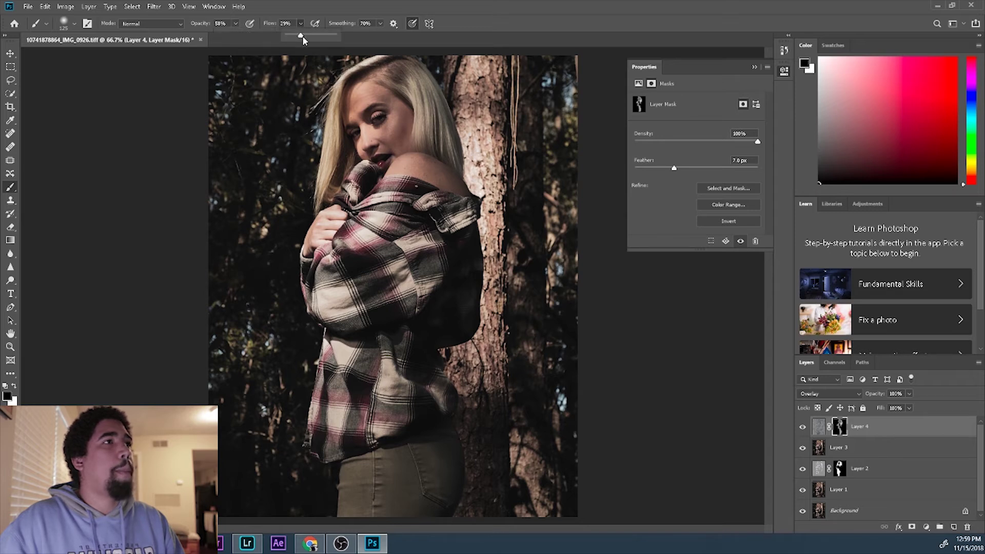
pyautogui.click(235, 28)
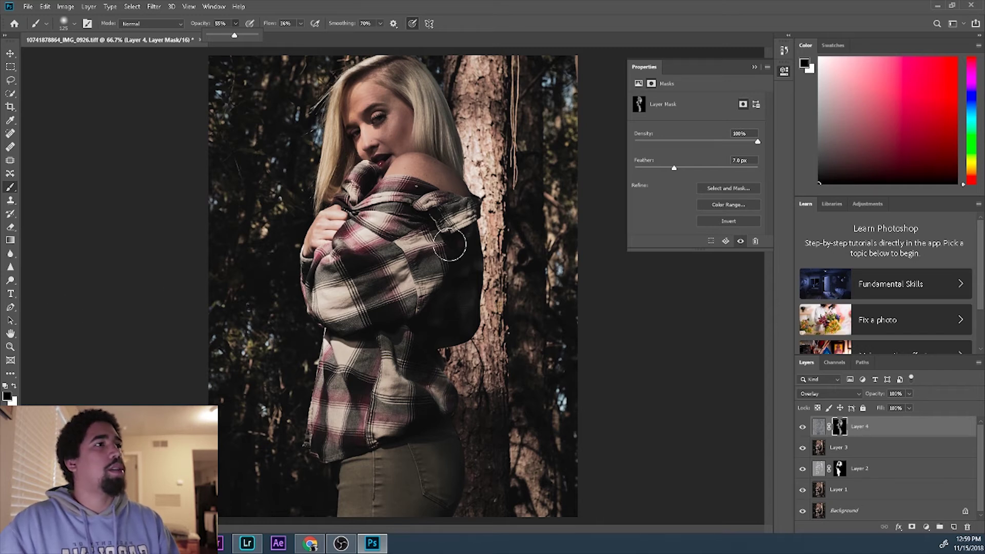
pyautogui.click(429, 147)
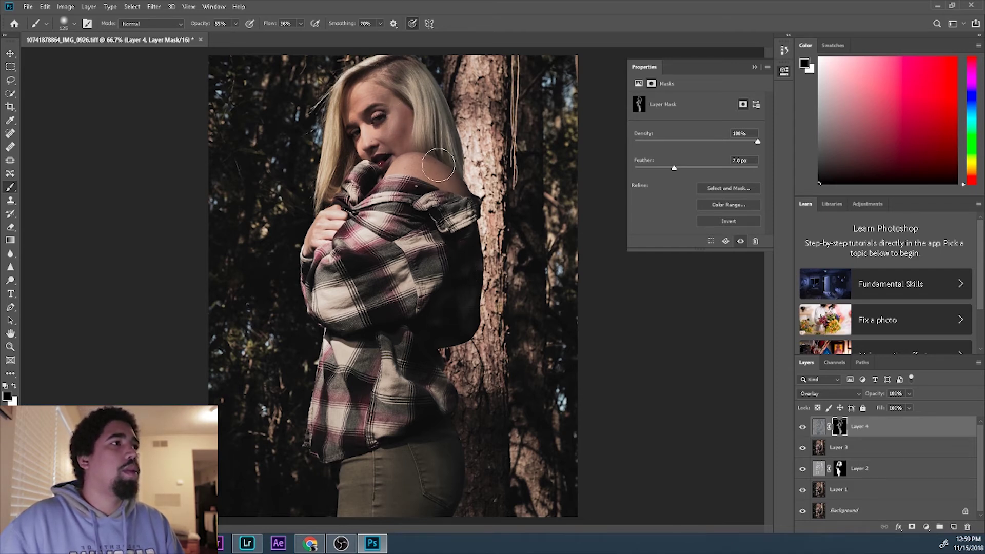
pyautogui.press('x')
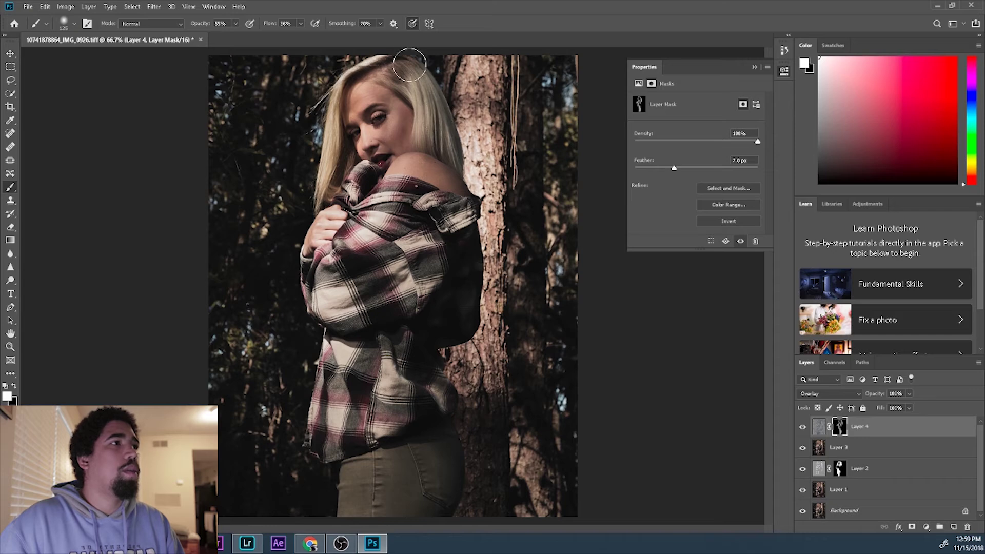
pyautogui.press('x')
# Reduce the brush size to 60 px for close-up mask work on the face and hair at 200% zoom.
pyautogui.press('z')
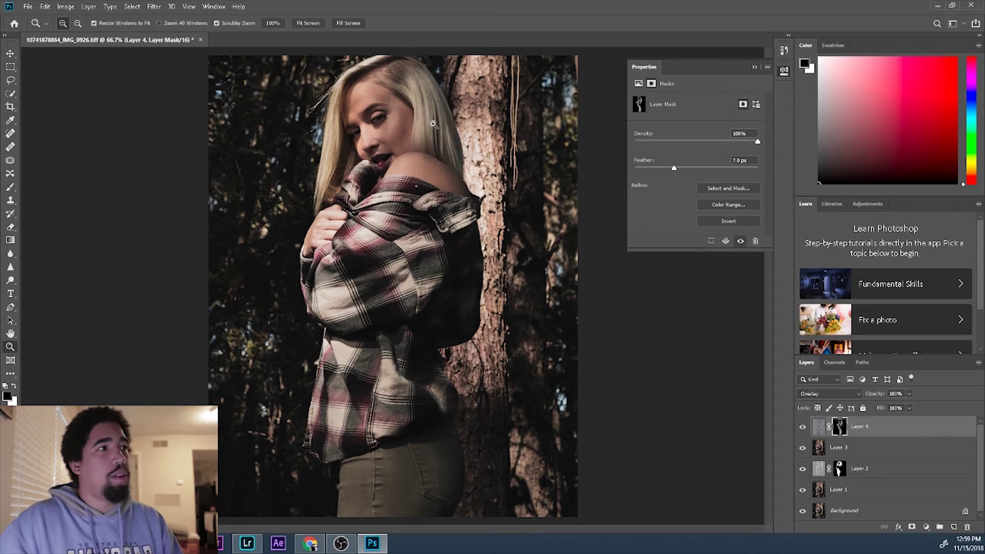
pyautogui.click(426, 157)
pyautogui.click(425, 157)
pyautogui.scroll(3, 447, 200)
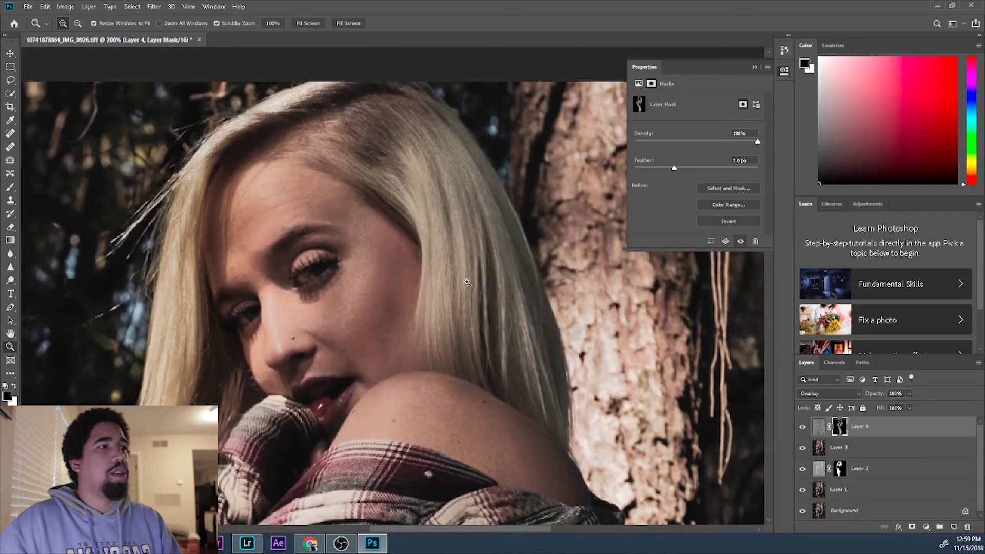
pyautogui.press('b')
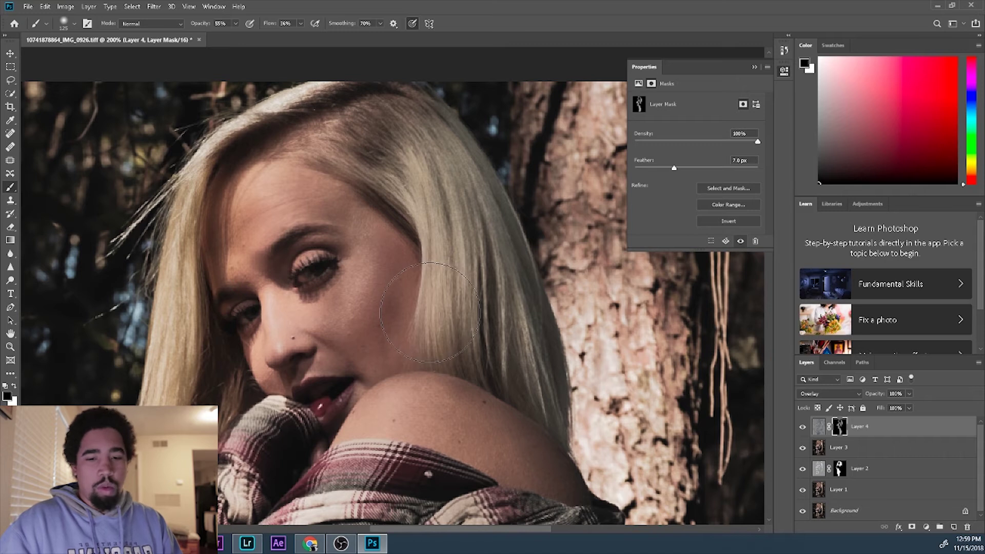
pyautogui.press('[')
pyautogui.press('[')
pyautogui.press('[')
pyautogui.press('[')
pyautogui.press('[')
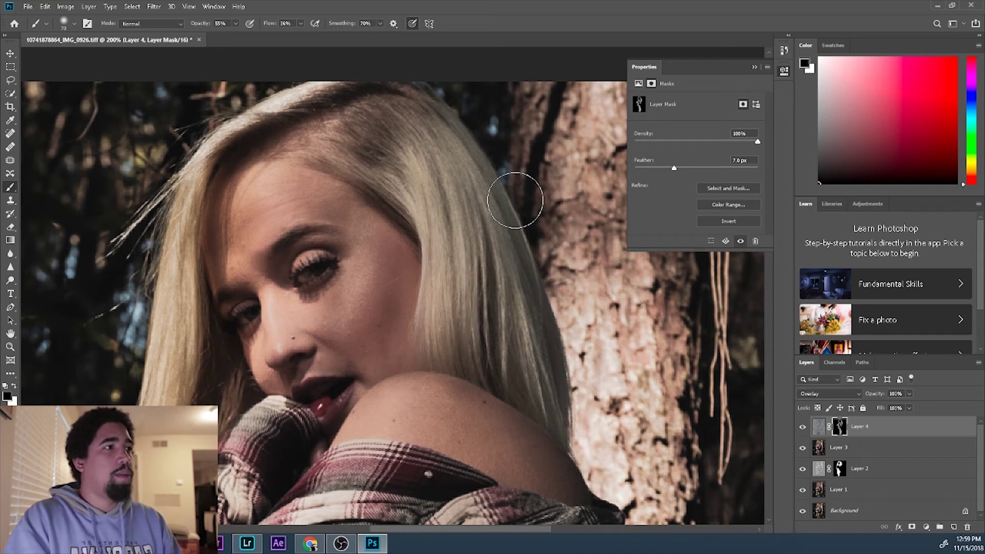
# Set the brush opacity to 92% and paint white on Layer 4's mask along the hair beside the tree trunk.
pyautogui.press('x')
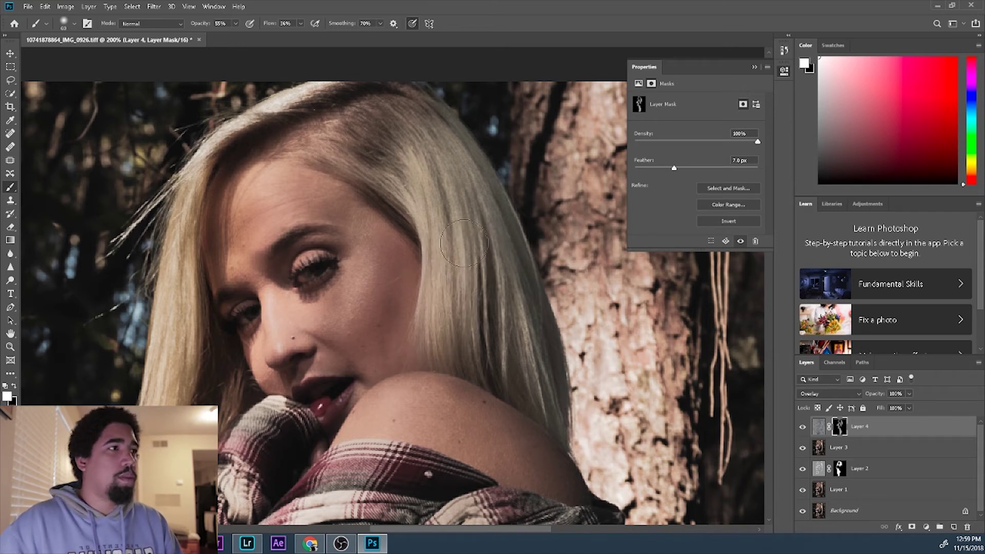
pyautogui.press('x')
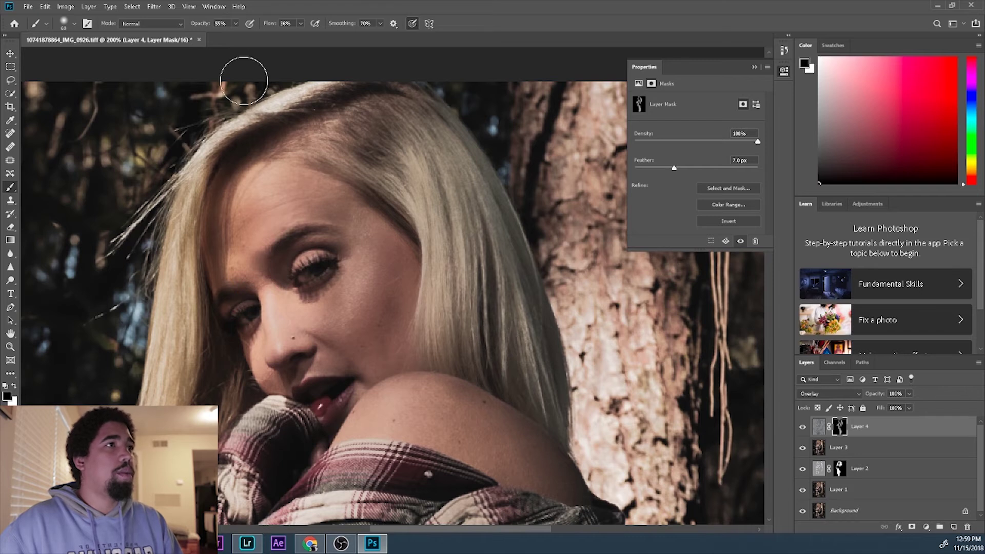
pyautogui.click(235, 23)
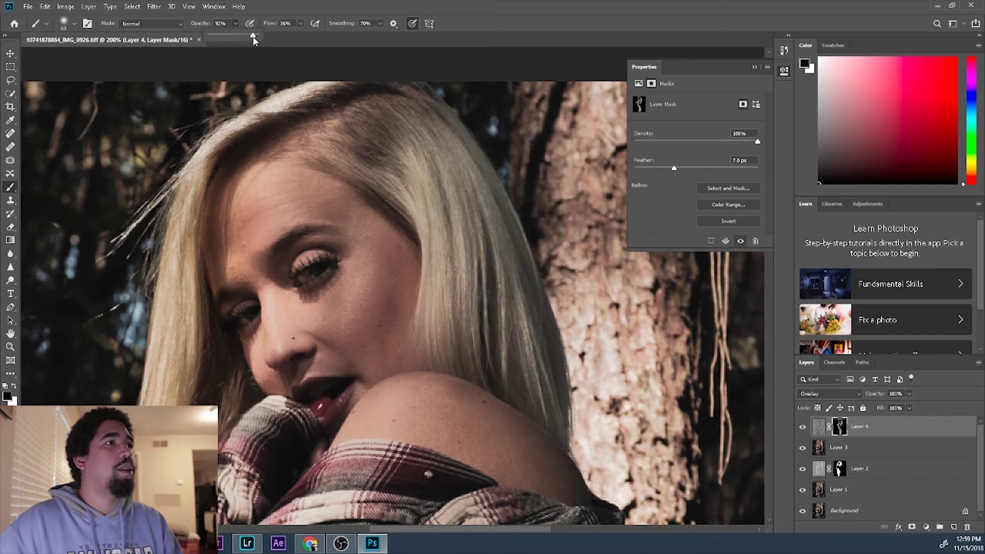
pyautogui.click(254, 42)
pyautogui.press('x')
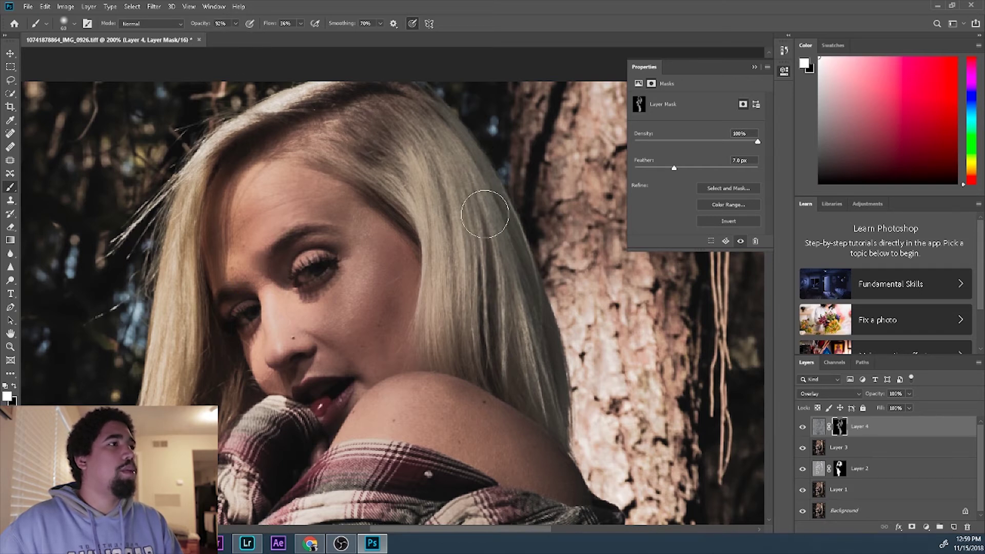
pyautogui.moveTo(485, 213); pyautogui.dragTo(506, 271)
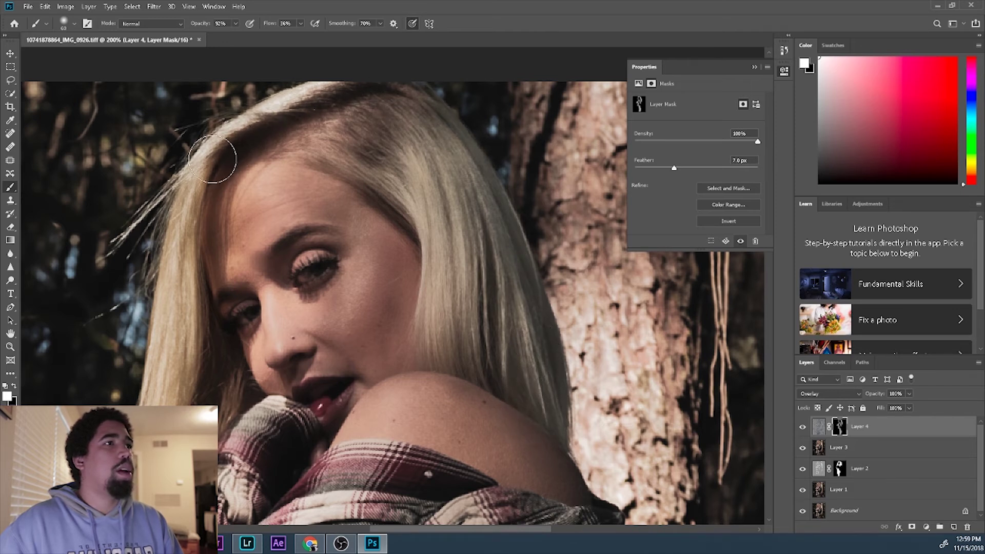
# Examine the masked hair and face up close and across the whole portrait.
pyautogui.press('x')
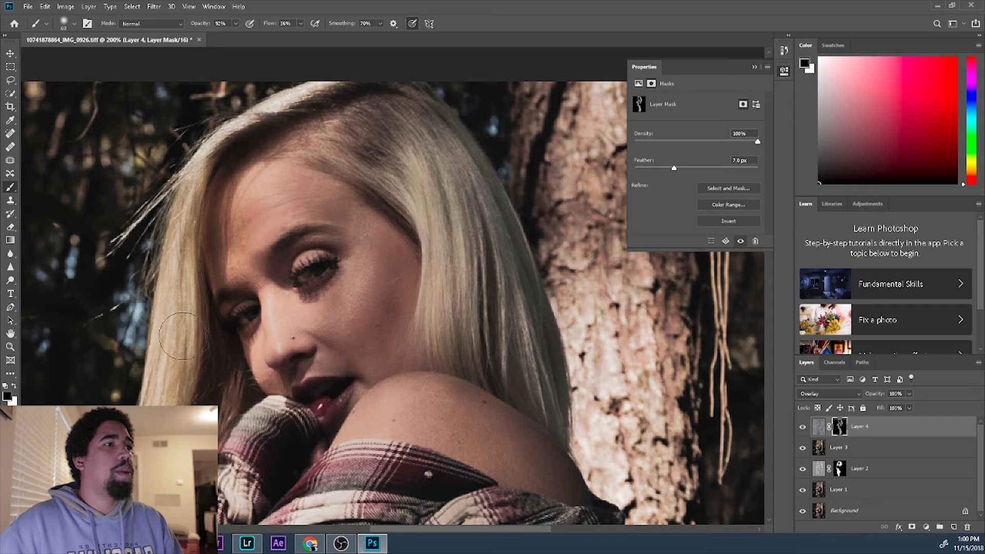
pyautogui.scroll(-1, 179, 310)
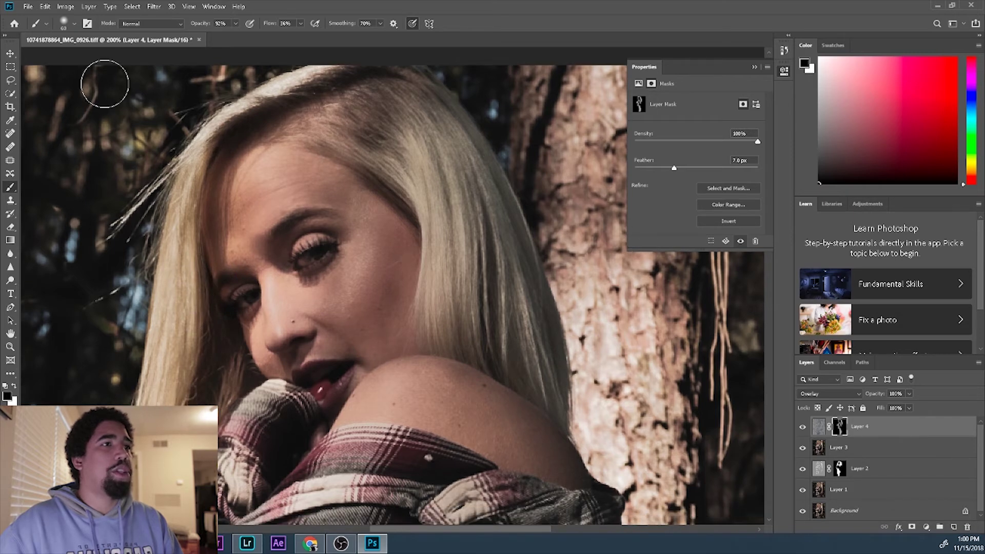
pyautogui.scroll(-7, 531, 213)
pyautogui.scroll(4, 306, 307)
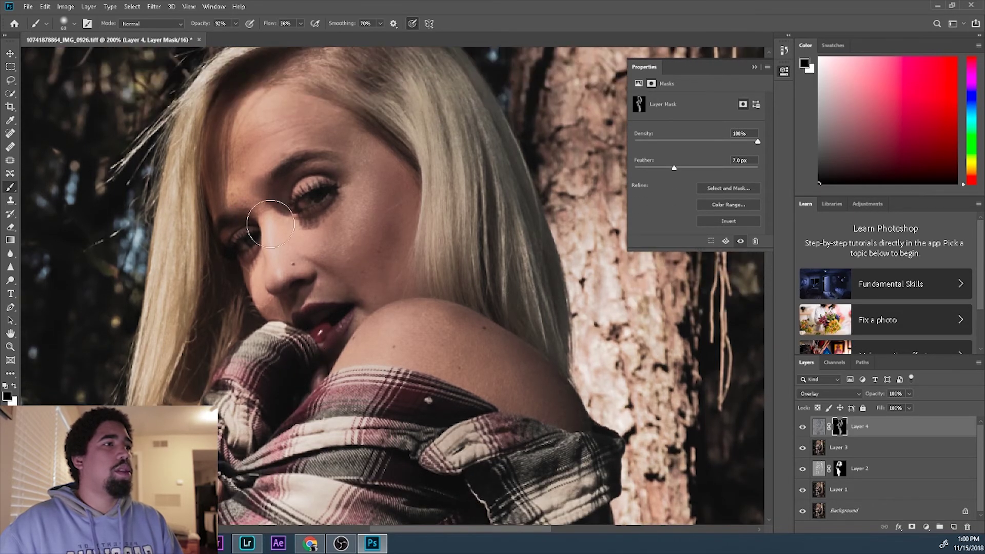
pyautogui.scroll(-2, 307, 241)
pyautogui.scroll(4, 359, 262)
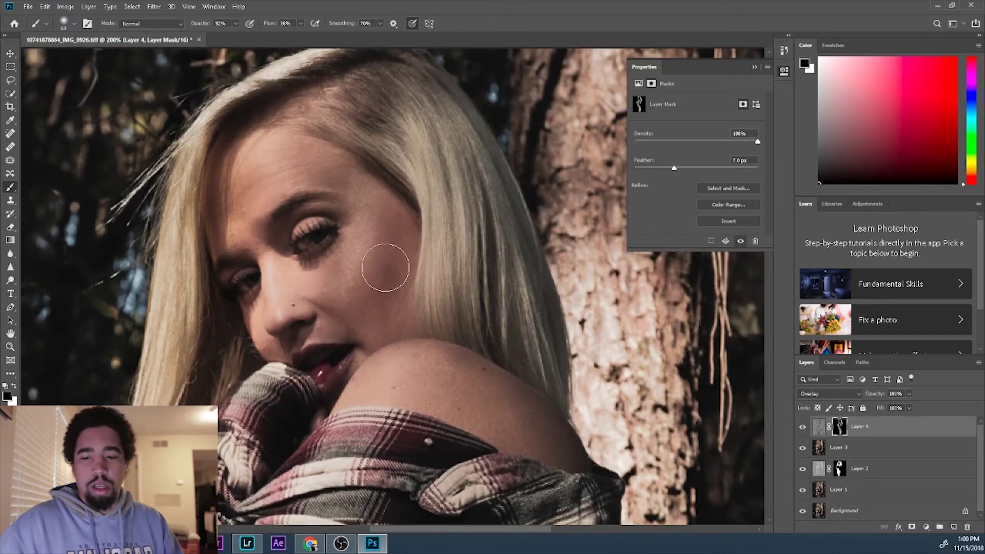
pyautogui.press('z')
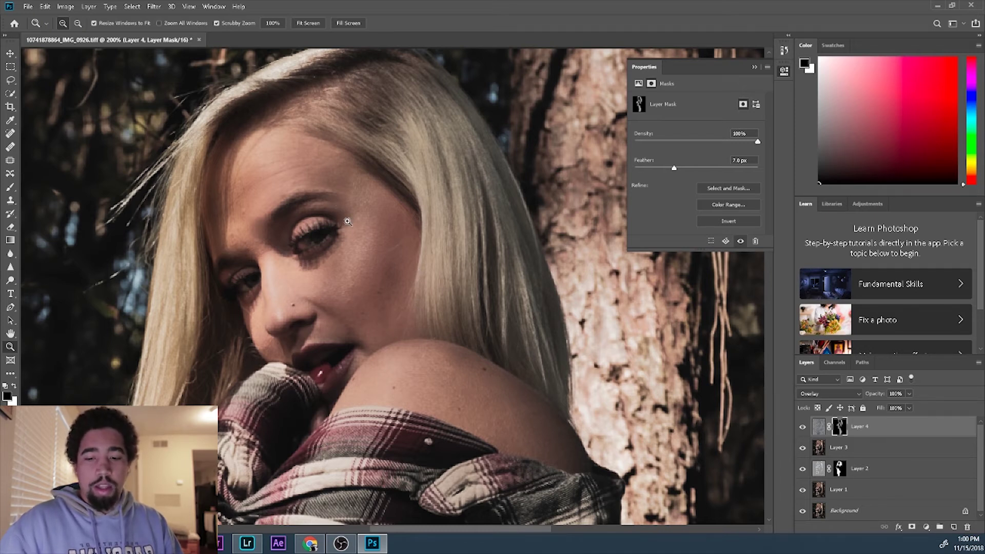
pyautogui.press('alt')
pyautogui.keyDown('alt'); pyautogui.click(391, 306); pyautogui.keyUp('alt')
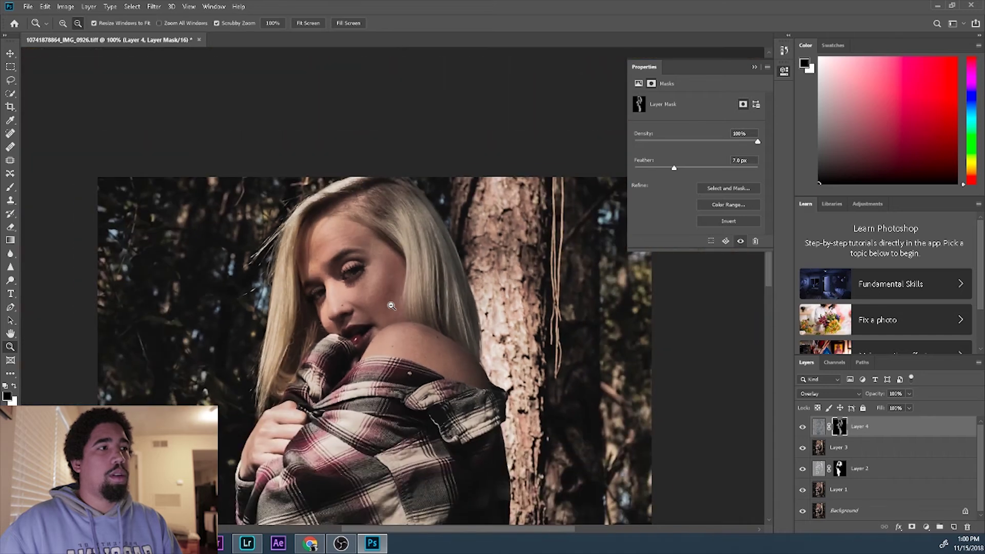
pyautogui.keyDown('alt'); pyautogui.click(392, 308); pyautogui.keyUp('alt')
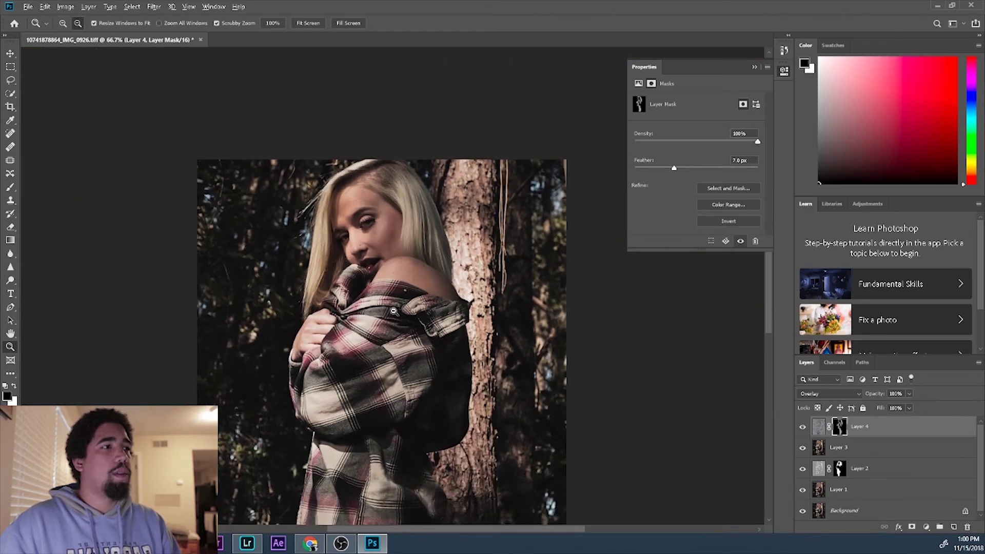
pyautogui.scroll(-2, 393, 311)
pyautogui.scroll(1, 393, 311)
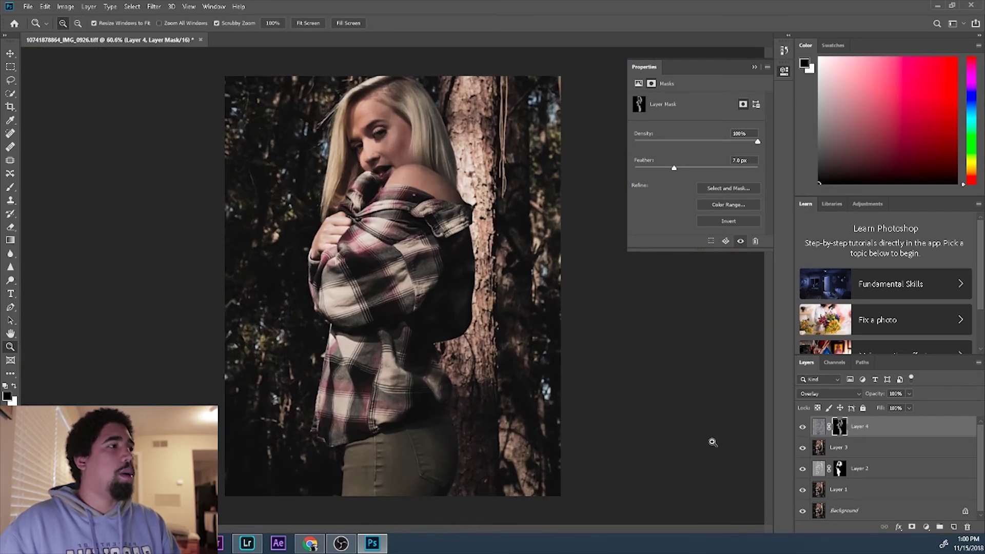
# Apply a Gaussian Blur with a 4.5-pixel radius to Layer 4's mask.
pyautogui.click(863, 428)
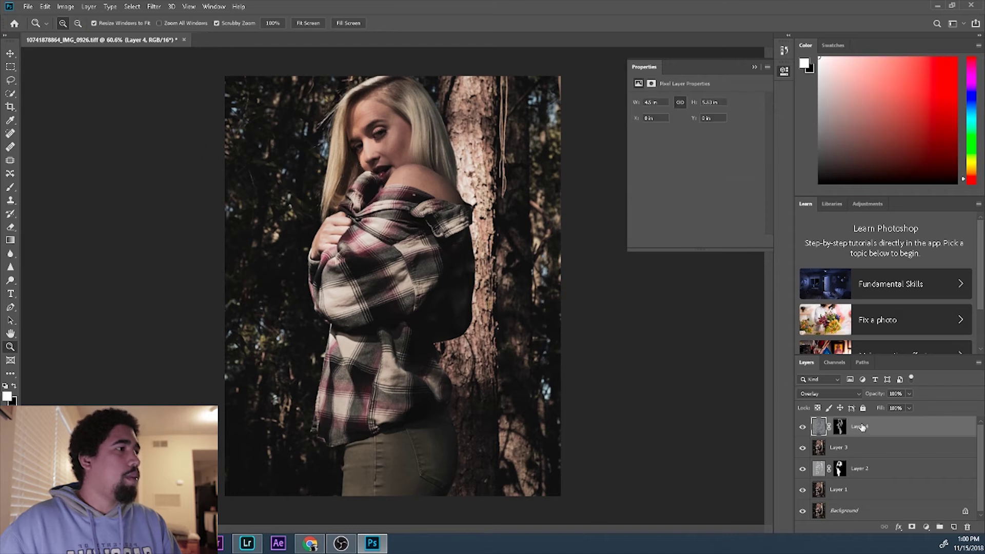
pyautogui.click(838, 428)
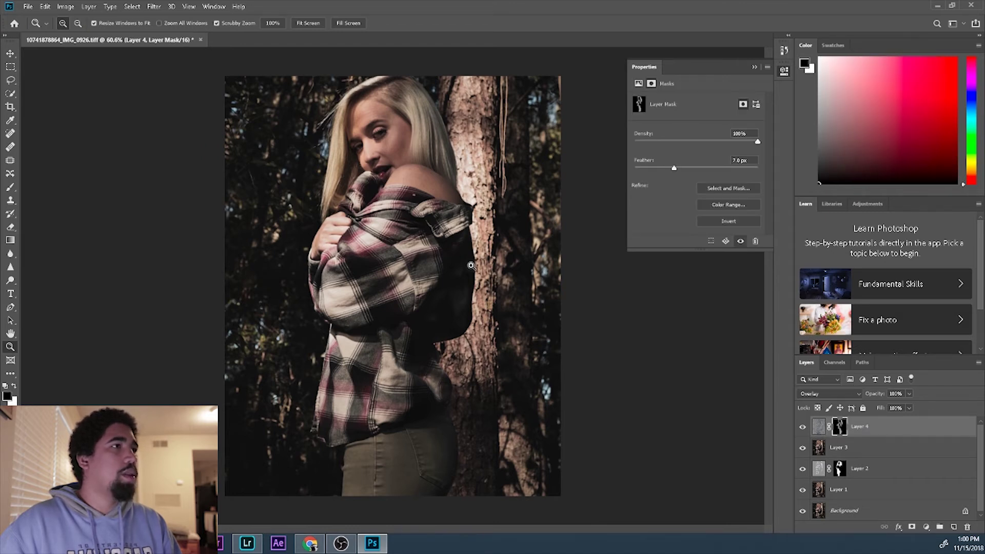
pyautogui.click(153, 6)
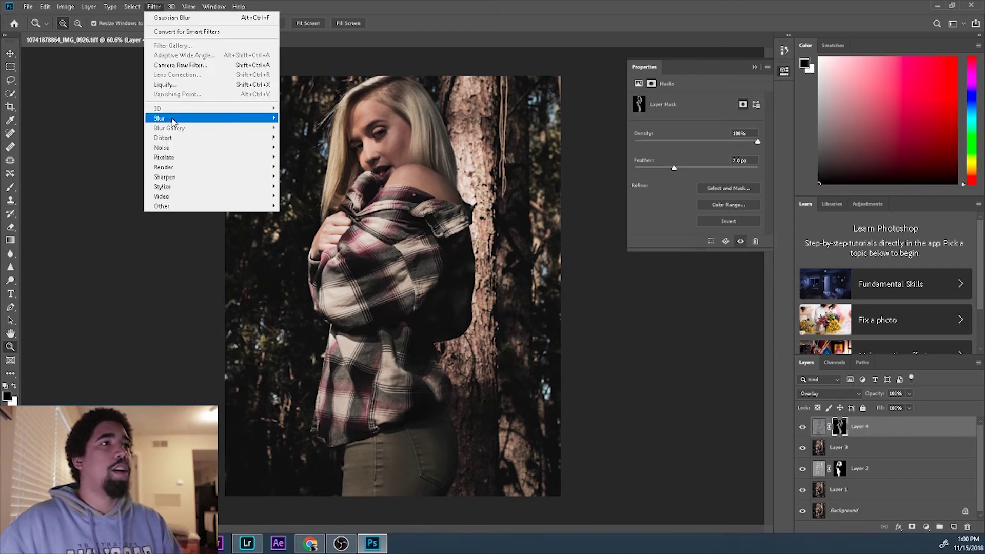
pyautogui.moveTo(194, 118)
pyautogui.click(307, 157)
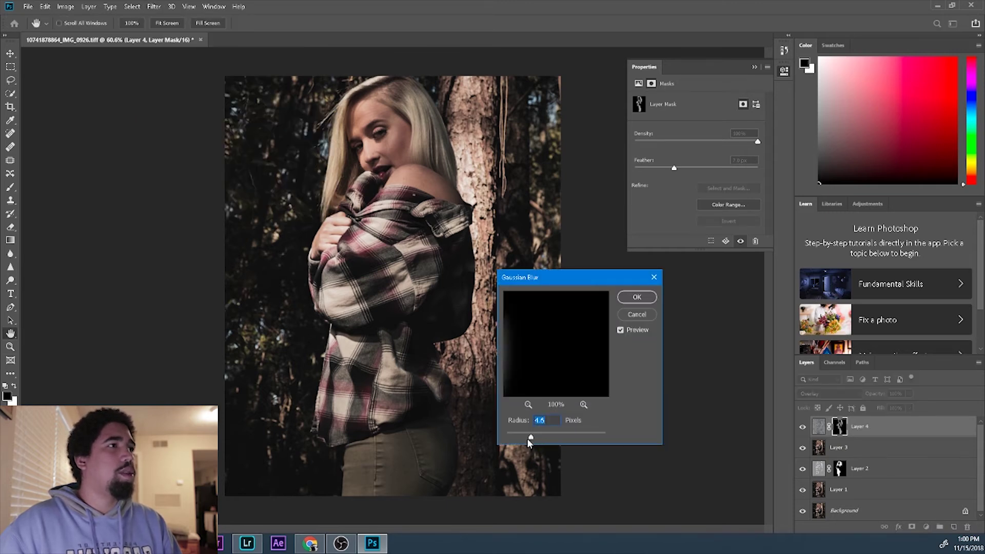
pyautogui.press('Return')
pyautogui.press('z')
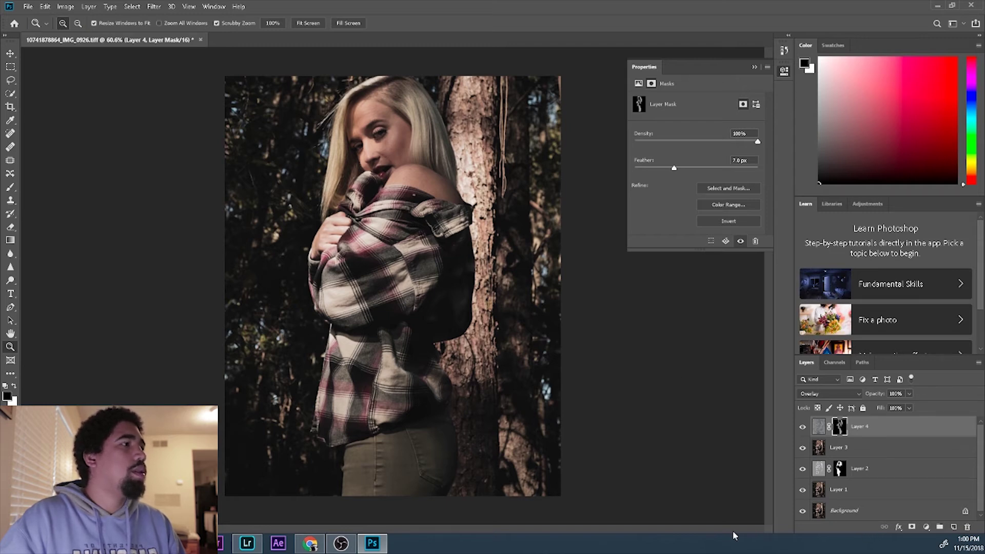
# Compare the portrait with and without Layer 4 by sweeping its opacity between 0% and 100% and toggling its visibility.
pyautogui.click(910, 394)
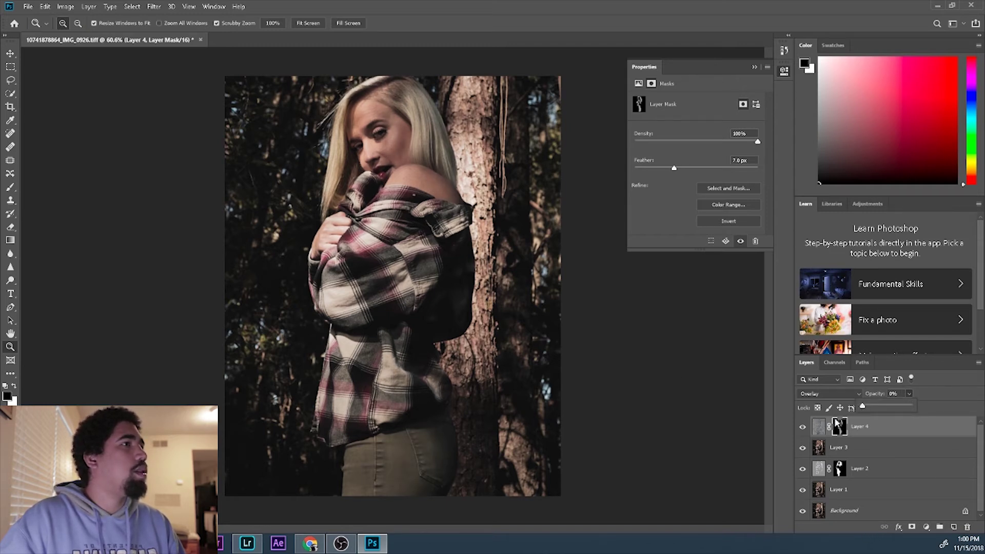
pyautogui.moveTo(863, 406); pyautogui.dragTo(892, 427)
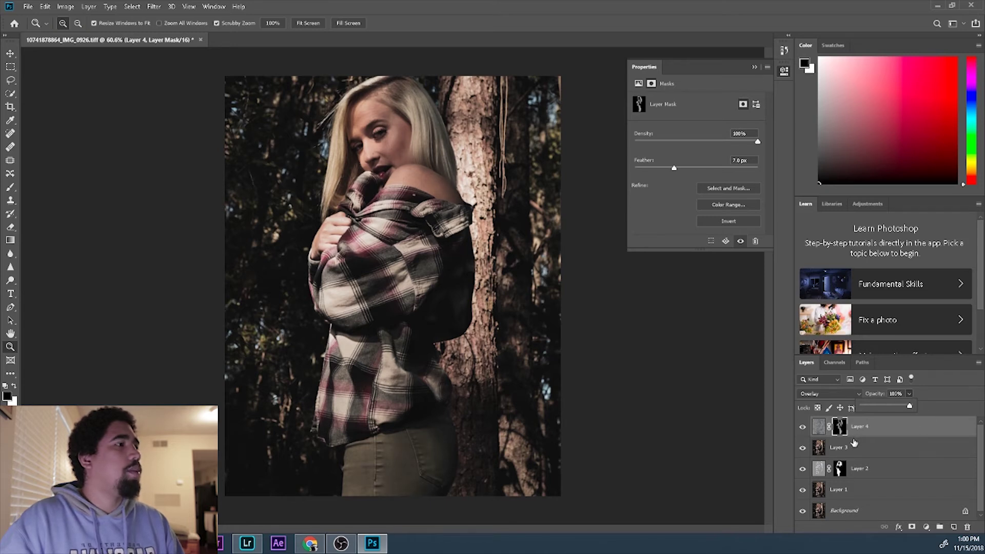
pyautogui.moveTo(858, 408); pyautogui.dragTo(934, 393)
pyautogui.click(801, 428)
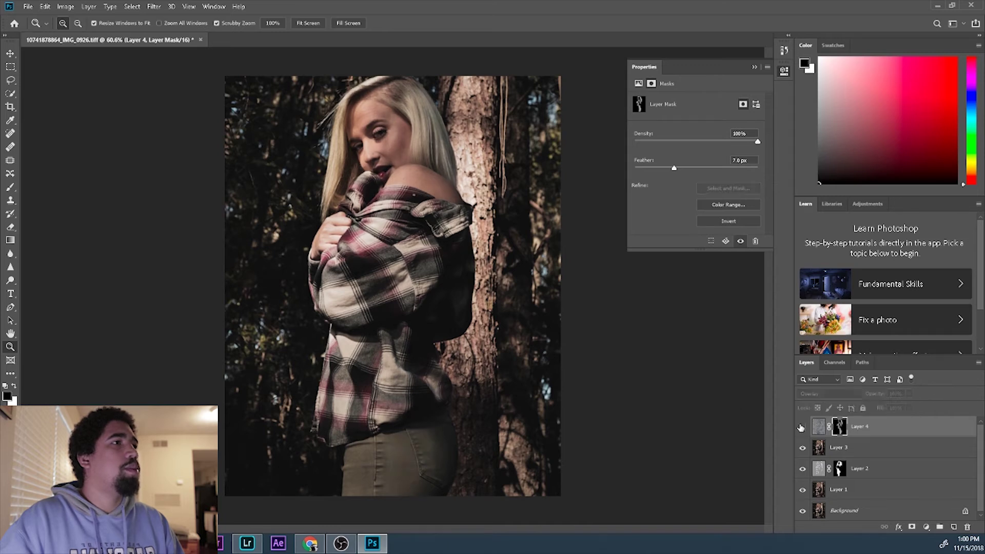
pyautogui.click(801, 428)
pyautogui.click(801, 428)
pyautogui.click(801, 427)
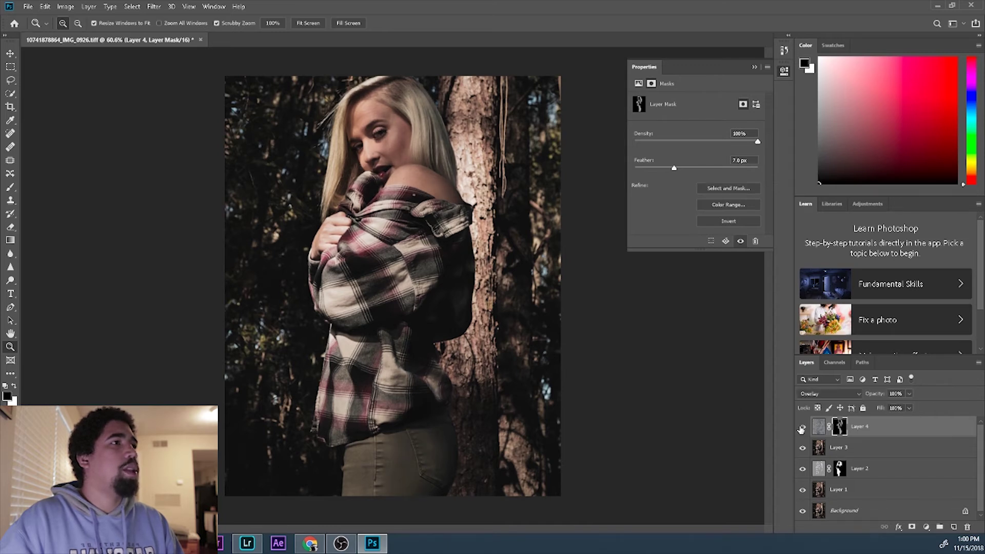
pyautogui.click(802, 428)
pyautogui.click(801, 428)
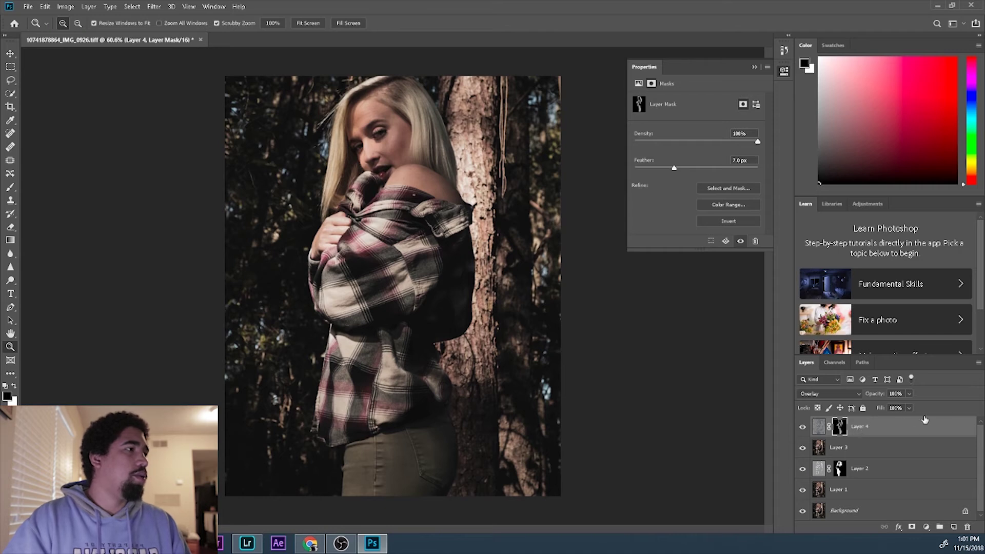
# Start a Curves adjustment on Layer 4's image content and place a Red channel point at input 107, output 107.
pyautogui.click(819, 429)
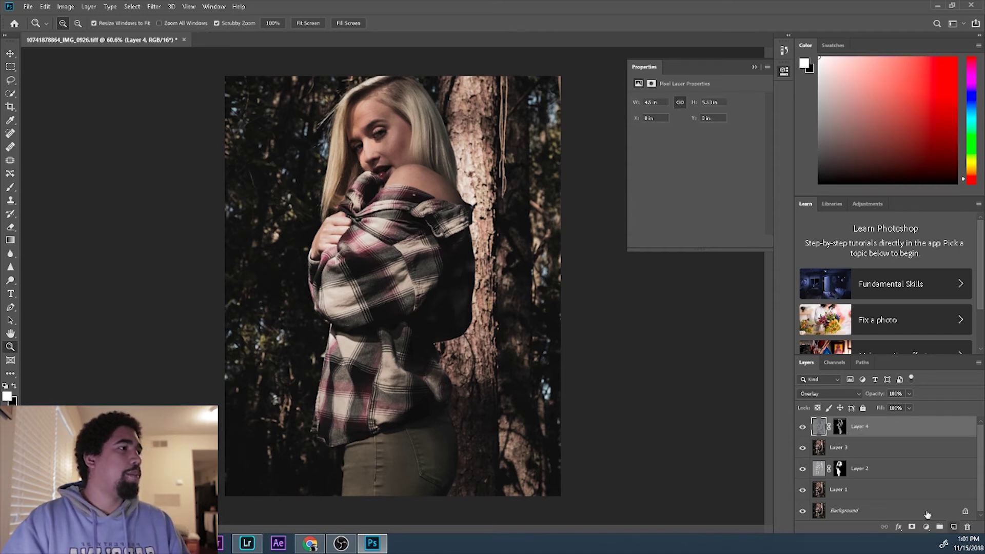
pyautogui.click(60, 7)
pyautogui.moveTo(84, 32)
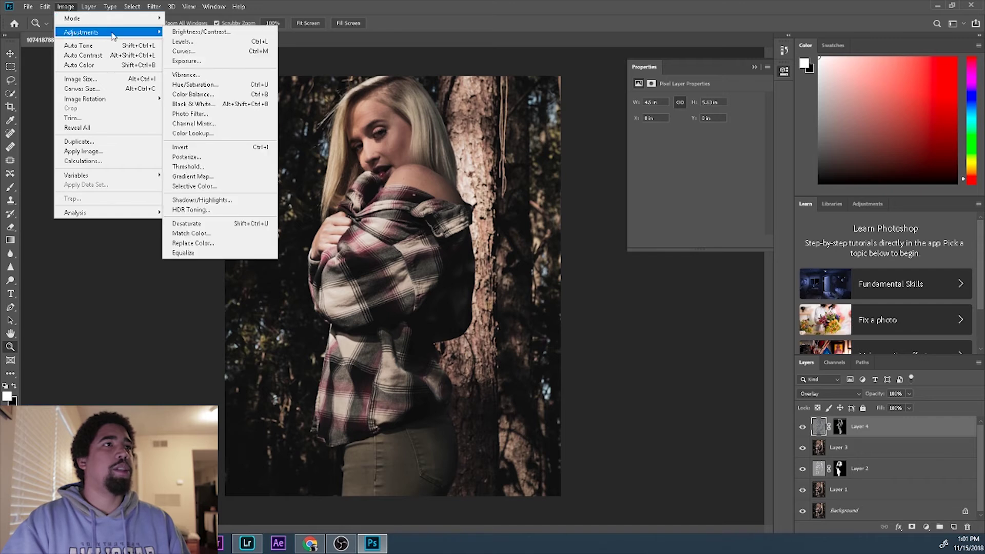
pyautogui.click(203, 53)
pyautogui.moveTo(671, 248); pyautogui.dragTo(697, 201)
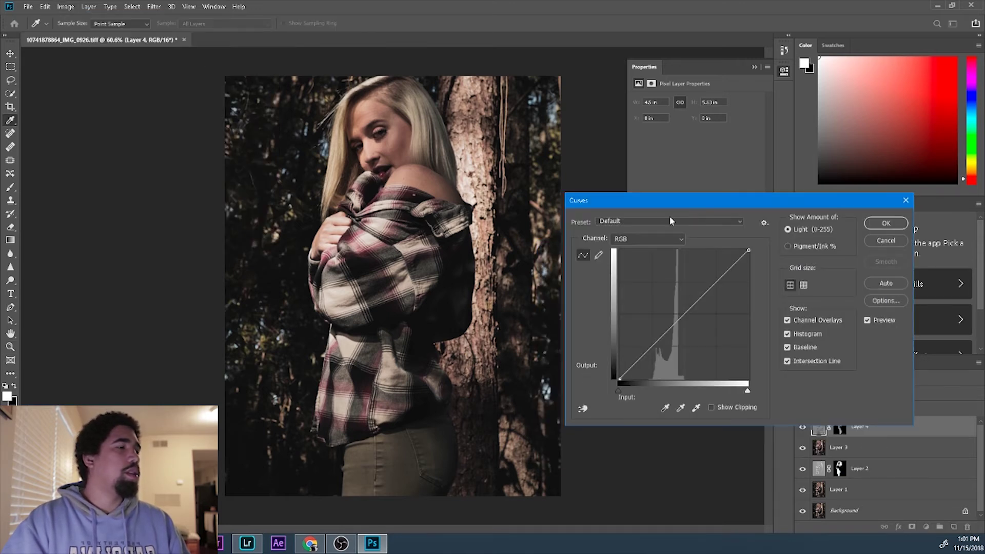
pyautogui.click(646, 244)
pyautogui.click(637, 260)
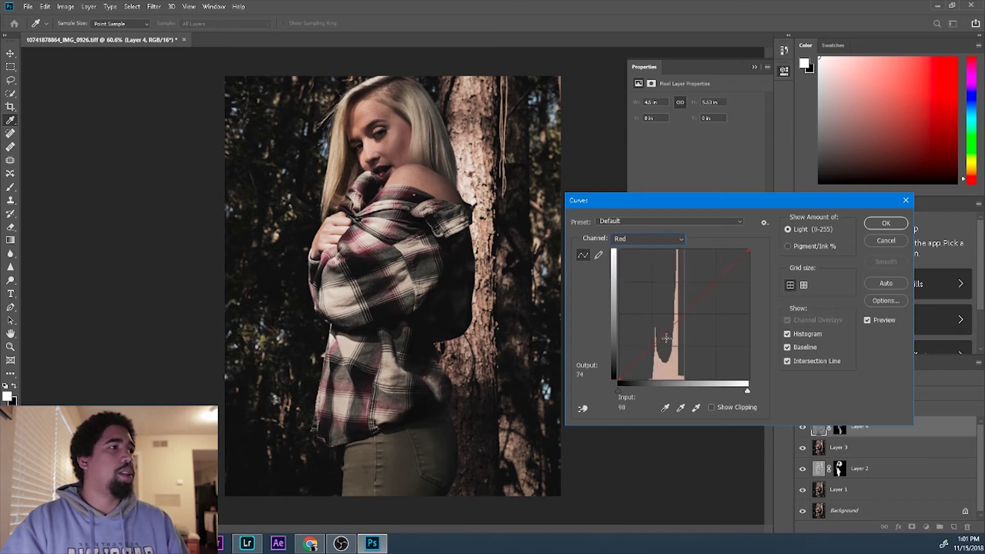
pyautogui.moveTo(666, 338)
pyautogui.mouseDown()
pyautogui.moveTo(674, 333)
pyautogui.moveTo(665, 318)
pyautogui.moveTo(675, 324)
pyautogui.mouseUp()
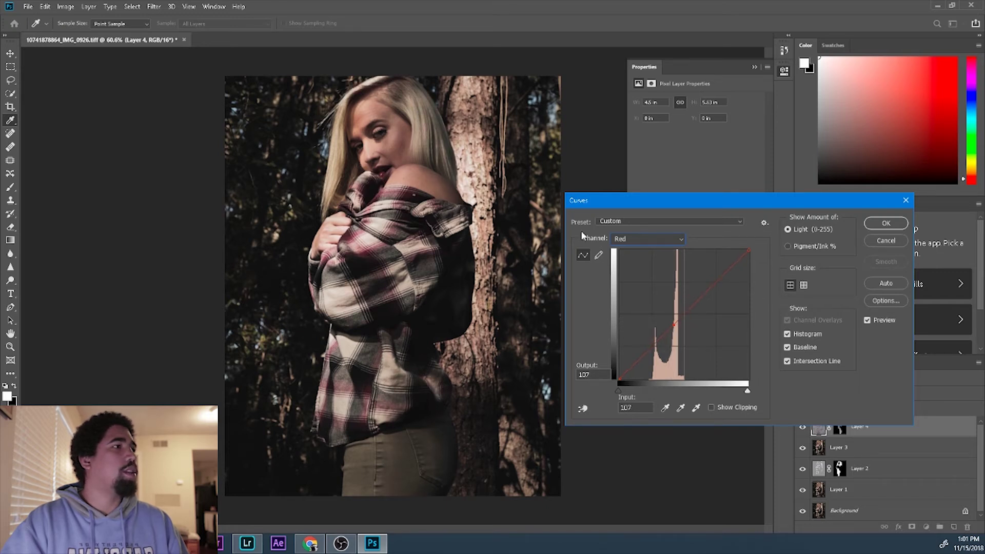
# Add a midtone point and a shadow point near input 66 to the Green channel curve.
pyautogui.click(614, 240)
pyautogui.click(638, 268)
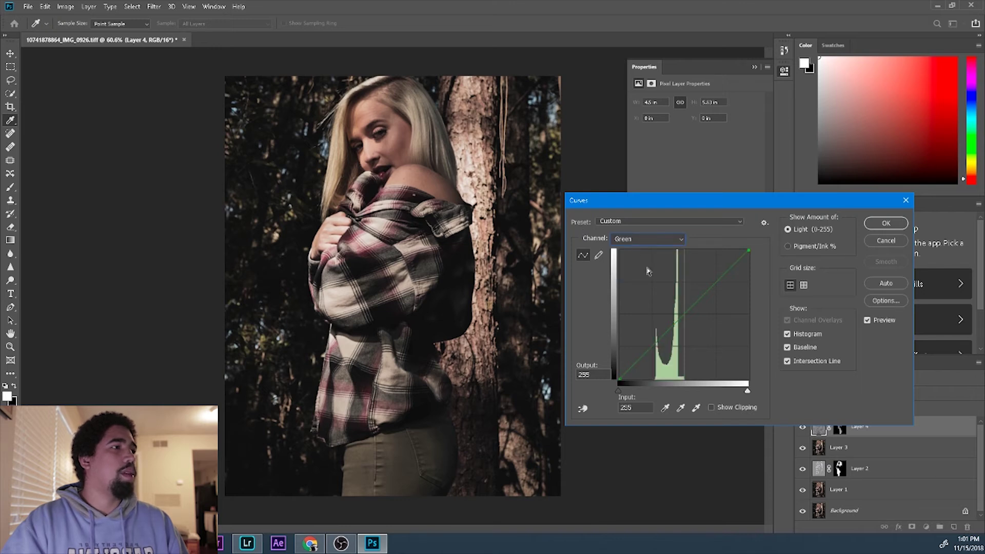
pyautogui.moveTo(666, 326)
pyautogui.mouseDown()
pyautogui.moveTo(680, 337)
pyautogui.moveTo(667, 319)
pyautogui.moveTo(677, 326)
pyautogui.moveTo(681, 318)
pyautogui.mouseUp()
pyautogui.moveTo(651, 348); pyautogui.dragTo(654, 346)
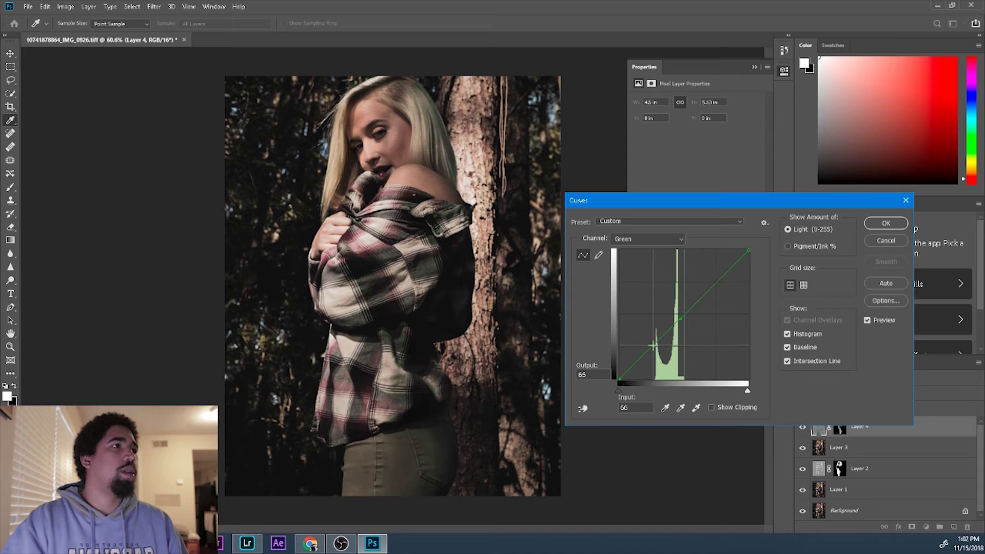
# Adjust the Blue channel curve in the lower and upper midtones and apply the Curves adjustment to Layer 4.
pyautogui.click(620, 240)
pyautogui.click(647, 278)
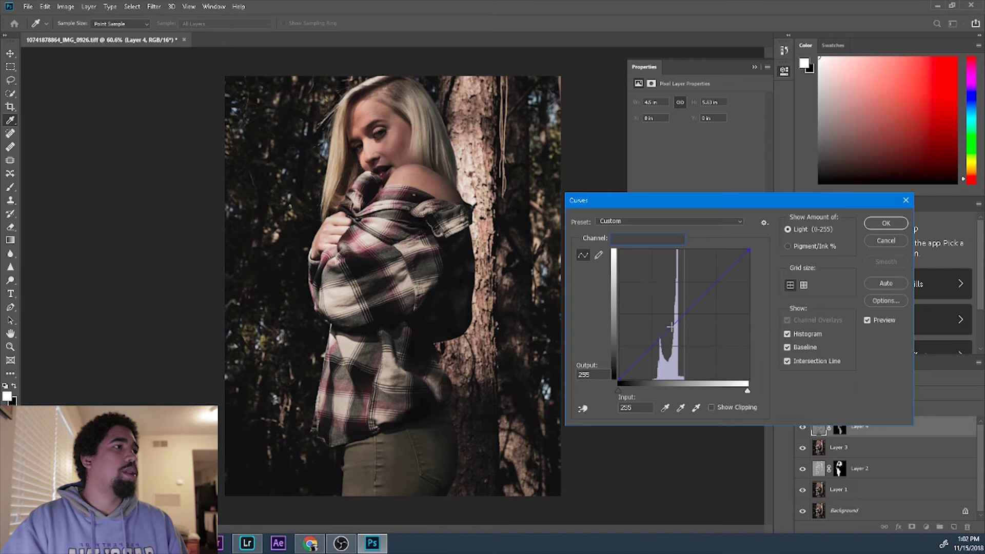
pyautogui.moveTo(670, 327)
pyautogui.mouseDown()
pyautogui.moveTo(664, 345)
pyautogui.moveTo(663, 331)
pyautogui.mouseUp()
pyautogui.moveTo(686, 300)
pyautogui.mouseDown()
pyautogui.moveTo(698, 325)
pyautogui.moveTo(682, 267)
pyautogui.moveTo(698, 301)
pyautogui.mouseUp()
pyautogui.click(886, 224)
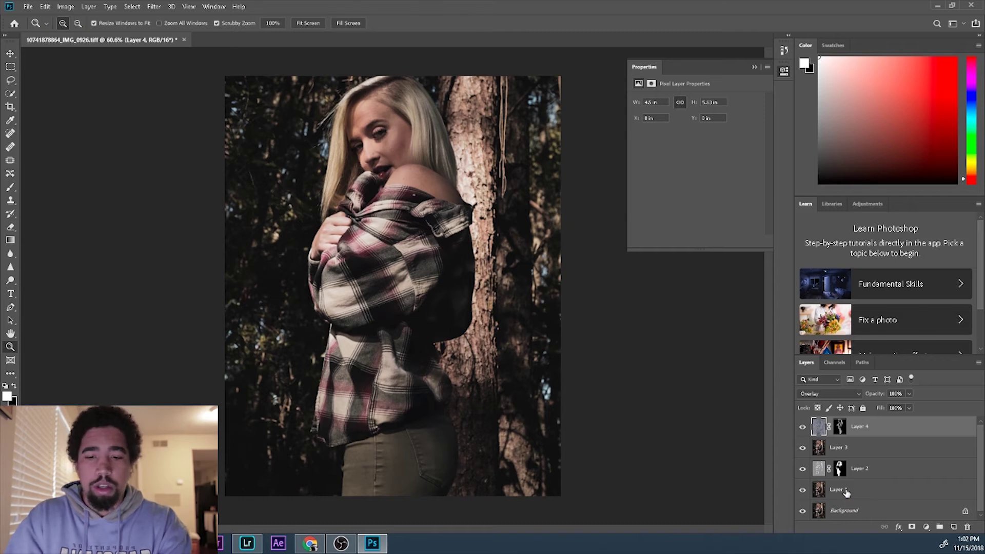
# Stamp all visible layers into a new top layer and delete Layer 4, Layer 3 and Layer 2.
pyautogui.hotkey('ctrl', 'alt', 'shift', 'e')
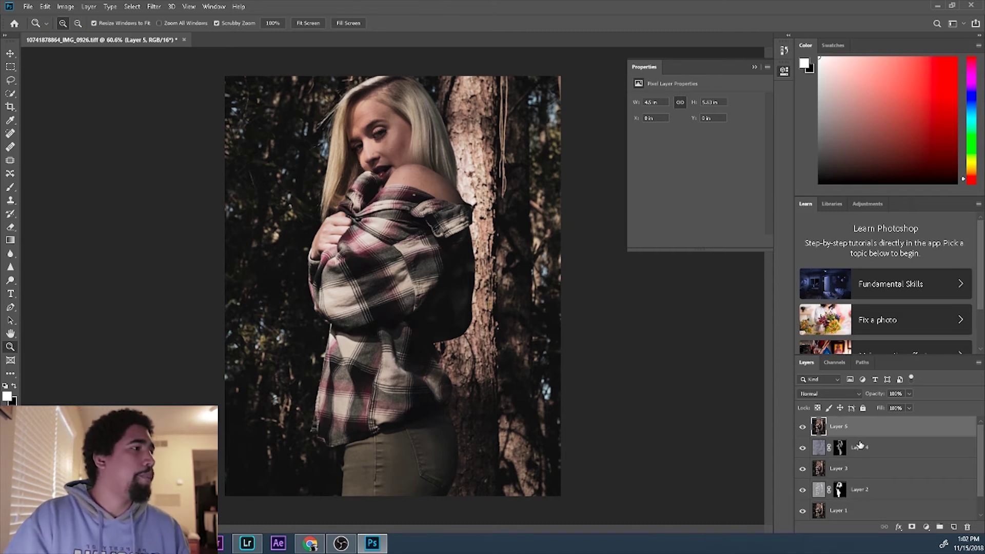
pyautogui.click(858, 450)
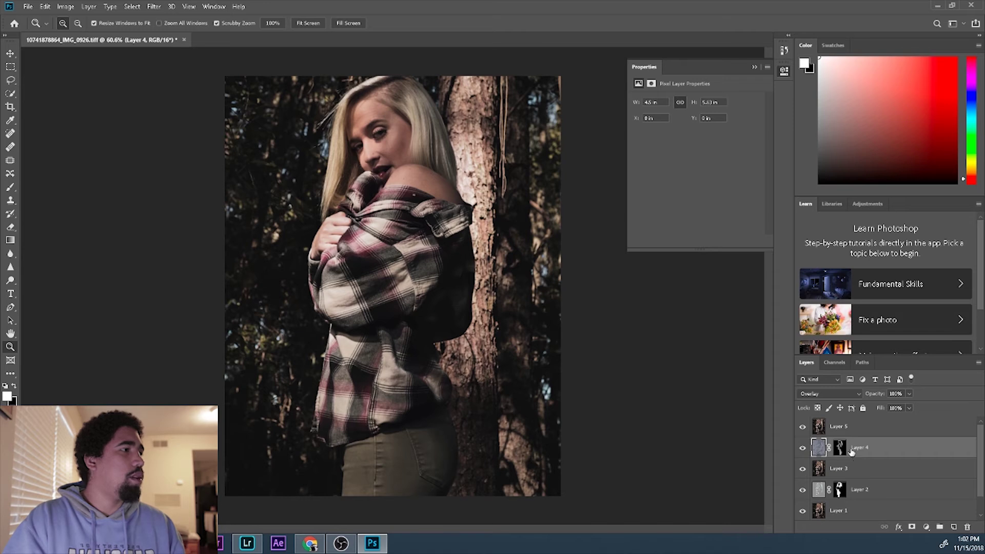
pyautogui.press('Delete')
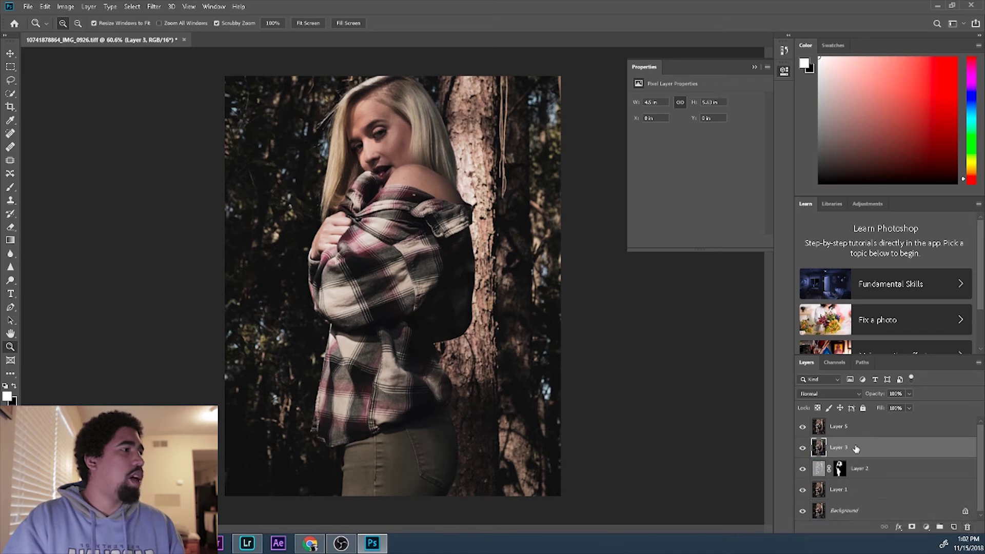
pyautogui.press('Delete')
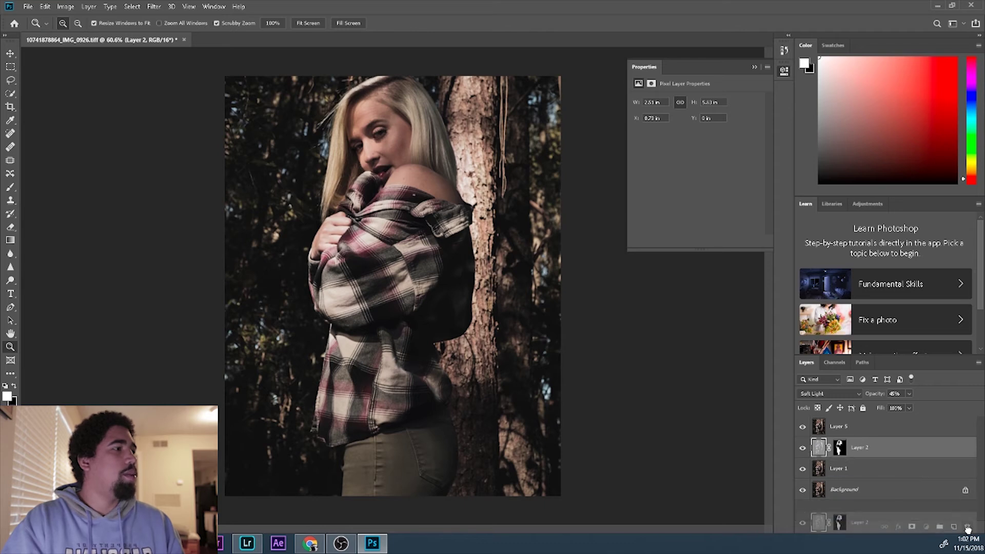
pyautogui.press('Delete')
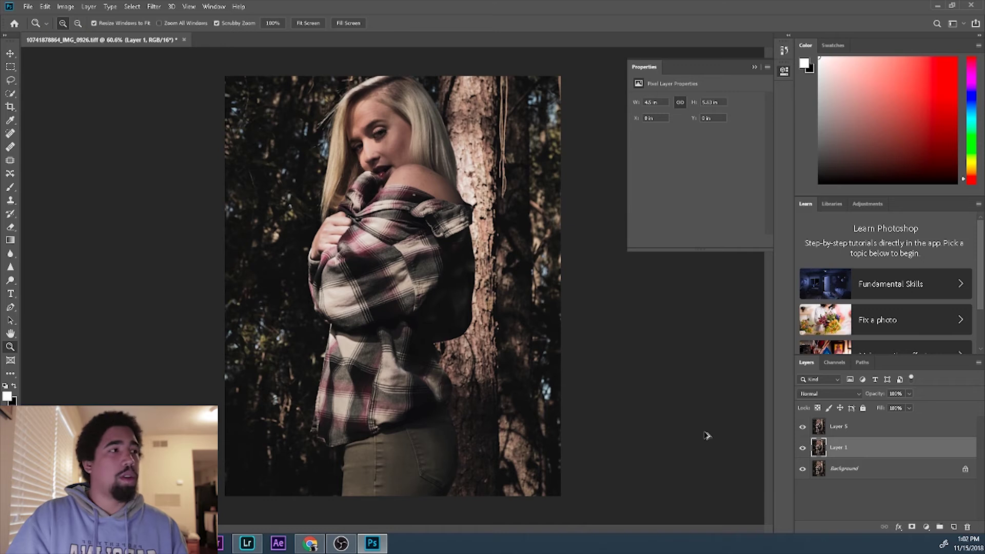
pyautogui.hotkey('ctrl', 'z')
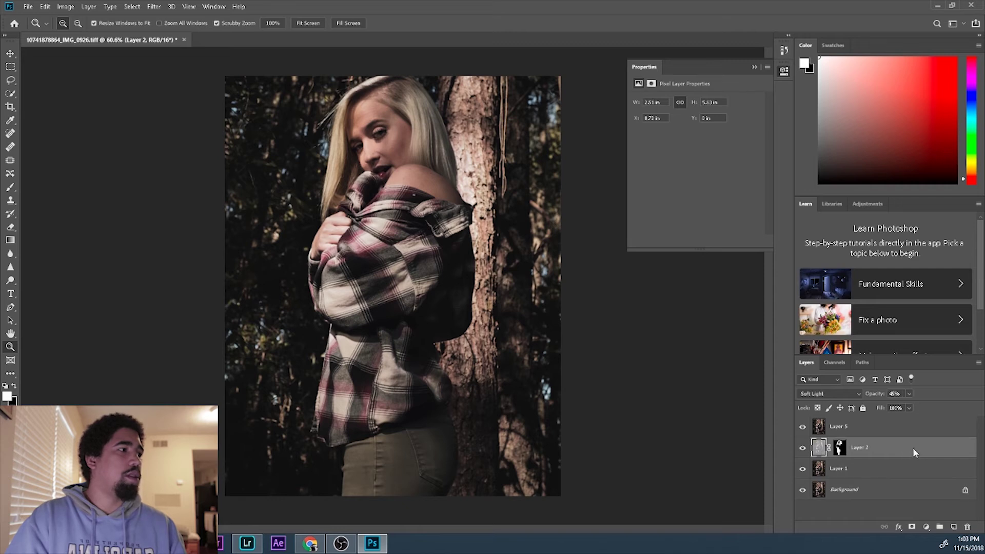
pyautogui.press('Delete')
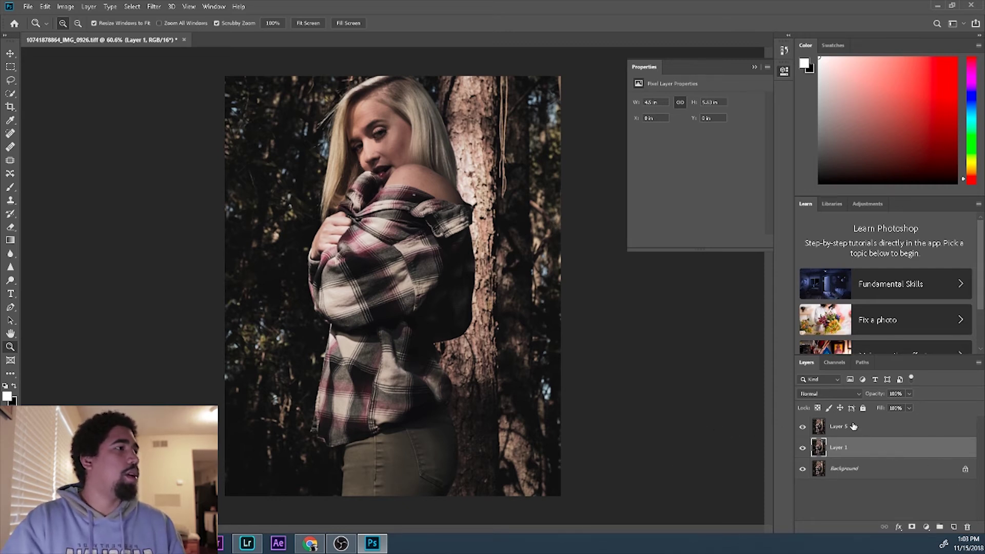
# Compare the image with Layer 5 hidden and shown, and set Layer 5's opacity to 85%.
pyautogui.click(832, 427)
pyautogui.click(802, 427)
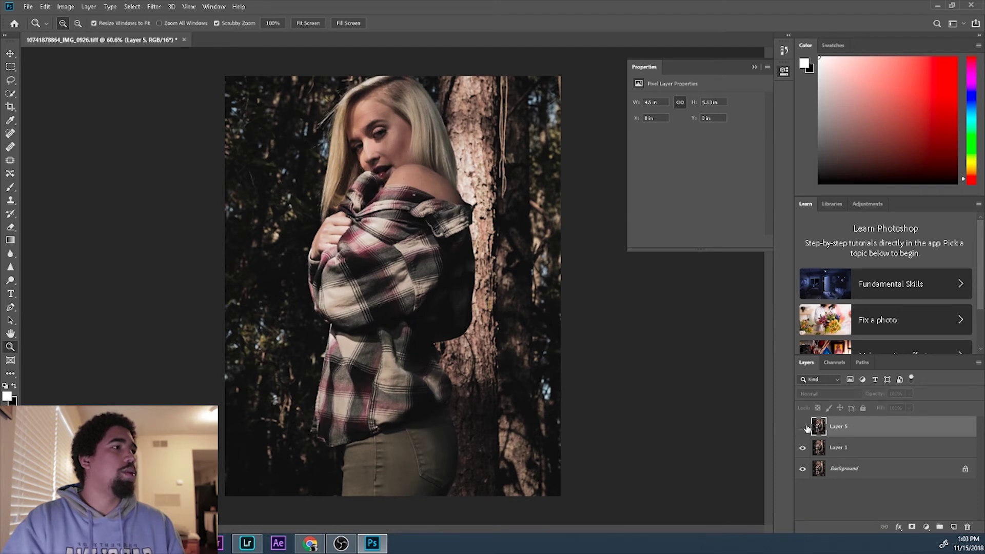
pyautogui.click(802, 427)
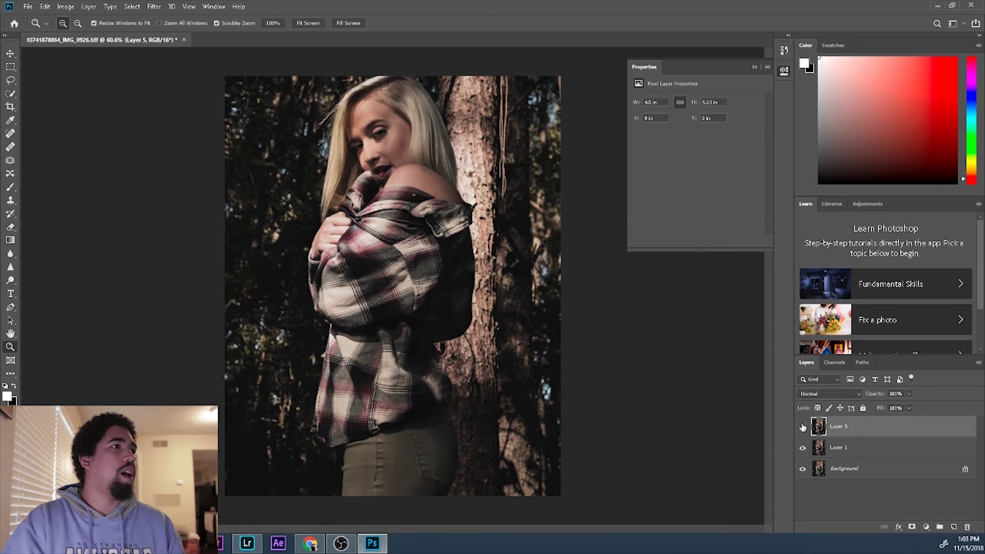
pyautogui.click(803, 427)
pyautogui.click(803, 427)
pyautogui.click(803, 427)
pyautogui.click(803, 427)
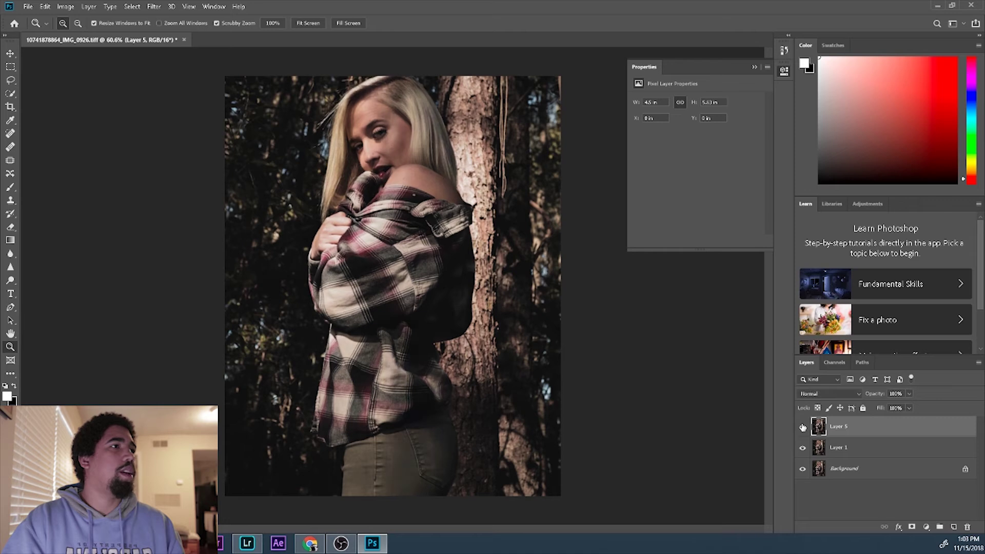
pyautogui.click(910, 393)
pyautogui.moveTo(911, 407)
pyautogui.mouseDown()
pyautogui.moveTo(890, 410)
pyautogui.moveTo(904, 411)
pyautogui.mouseUp()
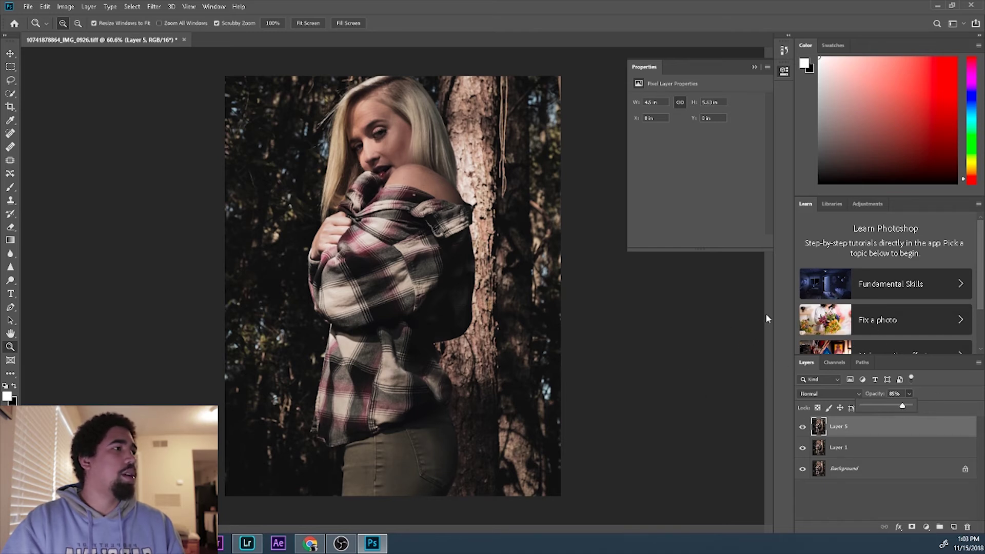
# Examine the woman's face and eyes at high magnification.
pyautogui.hotkey('ctrl', '+')
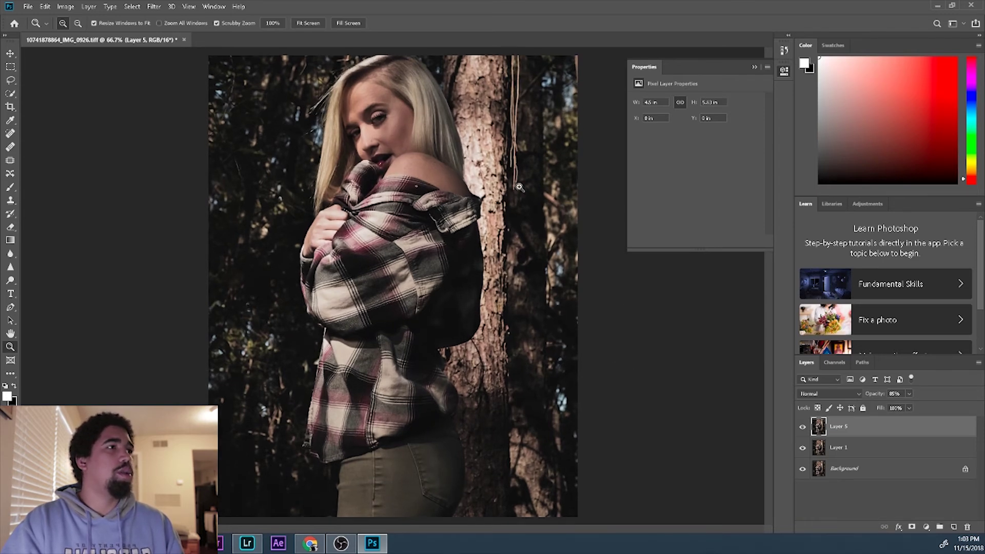
pyautogui.click(434, 158)
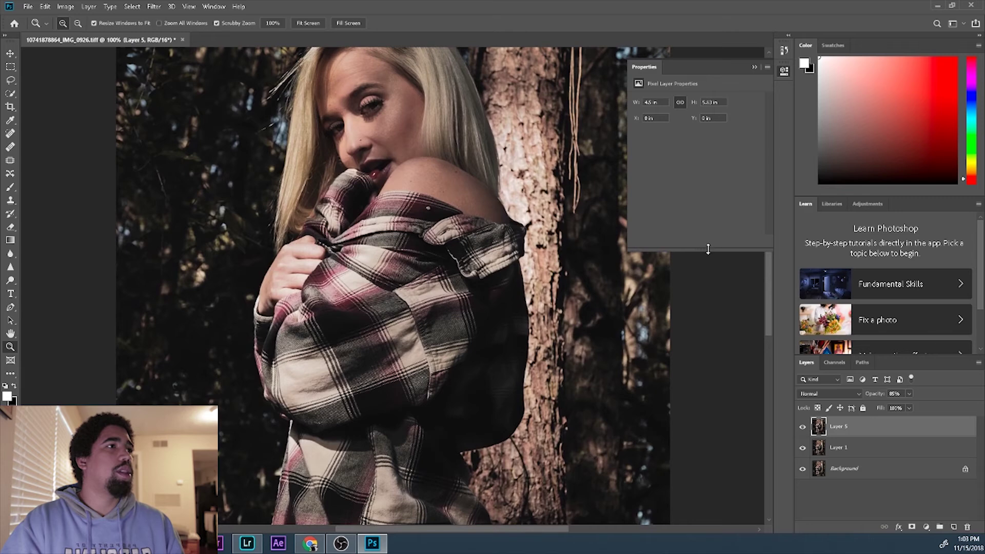
pyautogui.scroll(3, 705, 272)
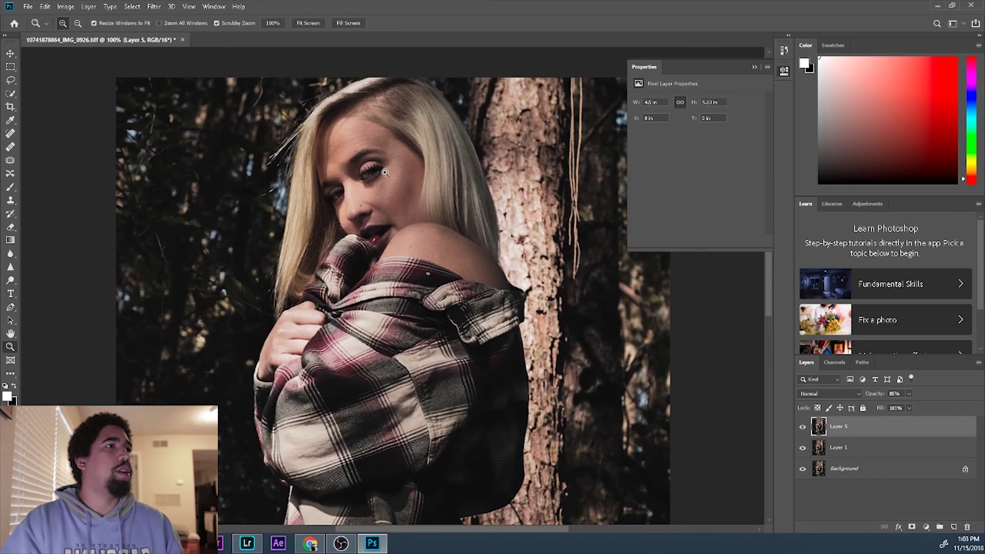
pyautogui.scroll(2, 387, 172)
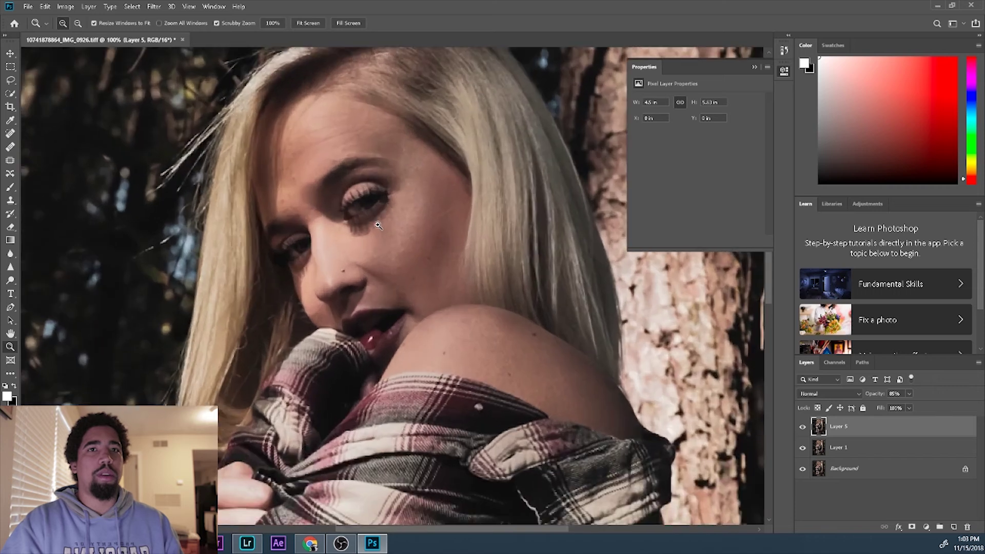
pyautogui.click(373, 222)
pyautogui.scroll(2, 386, 265)
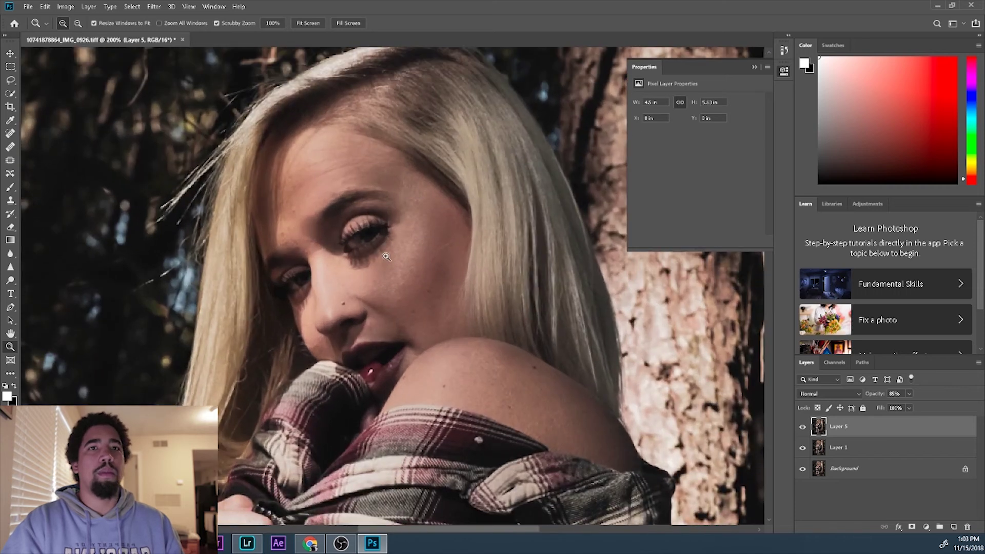
pyautogui.scroll(-1, 428, 315)
pyautogui.click(382, 226)
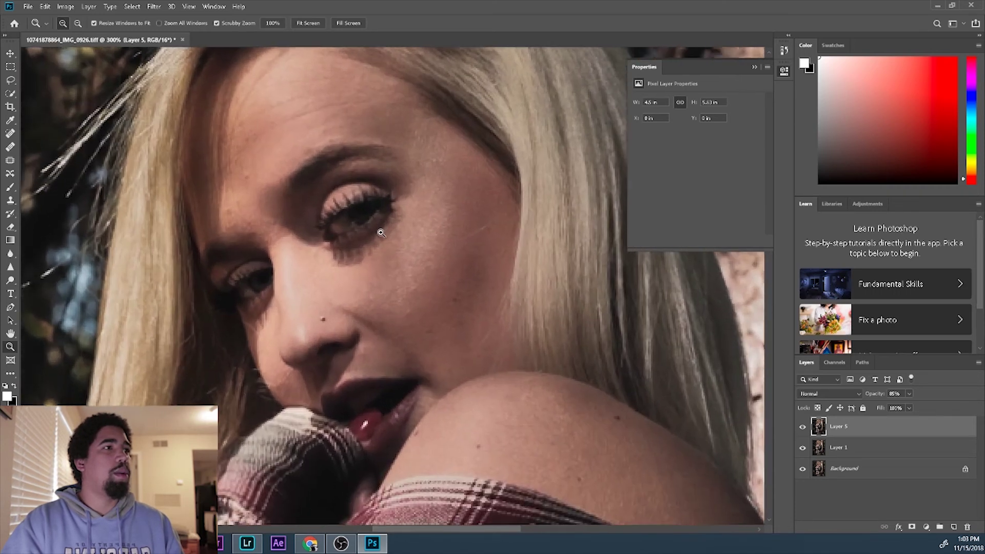
pyautogui.click(381, 227)
pyautogui.click(381, 227)
pyautogui.moveTo(490, 527)
pyautogui.mouseDown()
pyautogui.moveTo(460, 527)
pyautogui.moveTo(478, 528)
pyautogui.mouseUp()
pyautogui.click(387, 236)
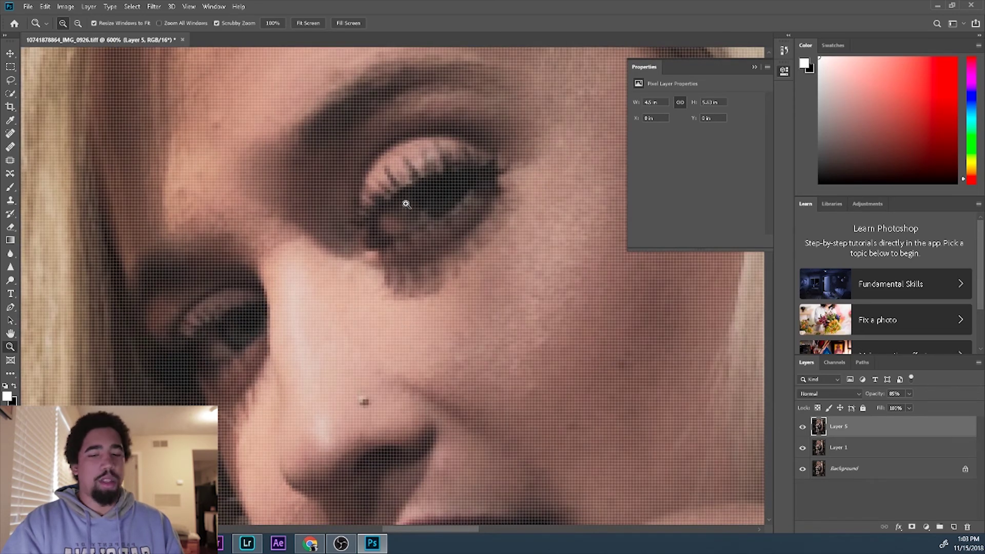
pyautogui.keyDown('alt'); pyautogui.click(368, 231); pyautogui.keyUp('alt')
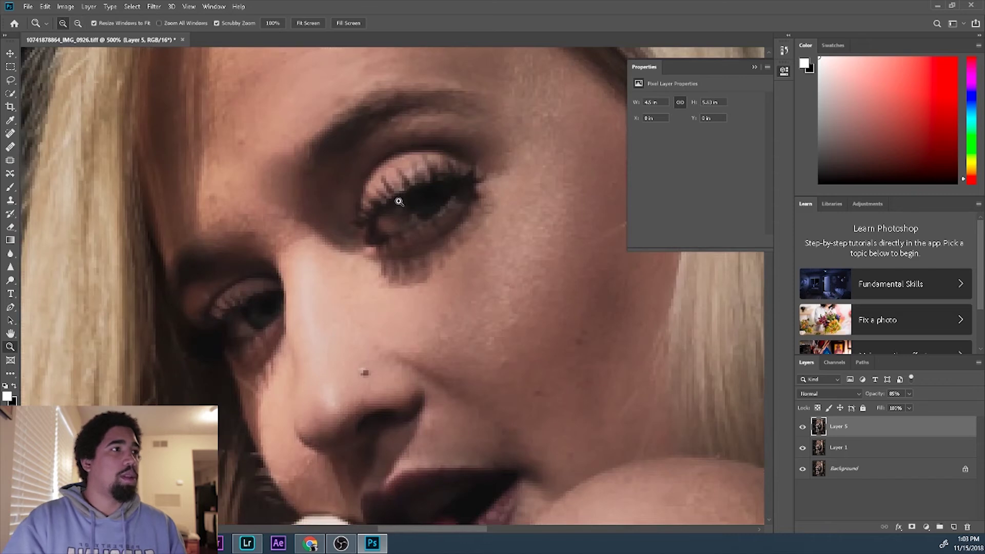
pyautogui.scroll(2, 399, 202)
pyautogui.scroll(1, 405, 231)
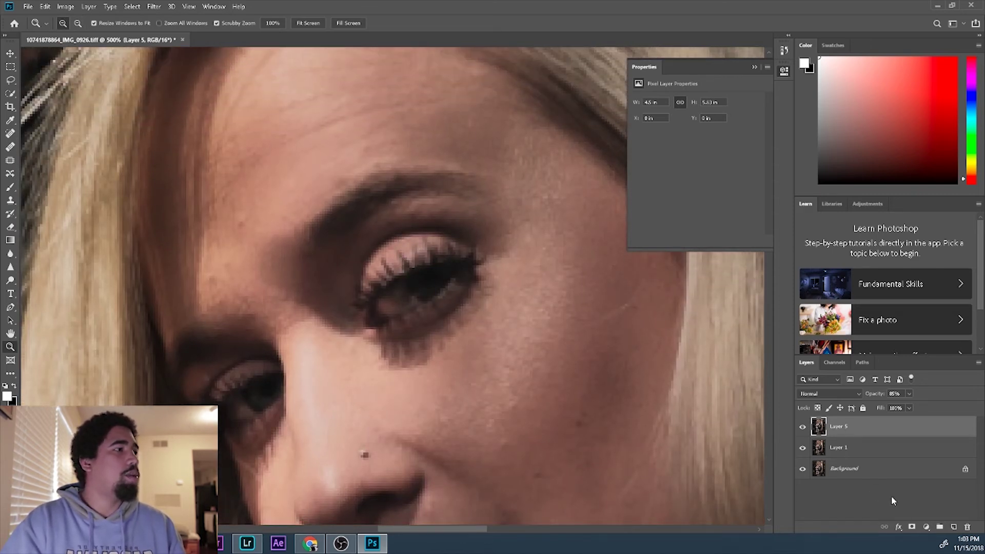
# Add a Curves adjustment layer above Layer 5, raise the RGB curve in the shadows to brighten the image, and invert its mask to black.
pyautogui.click(927, 527)
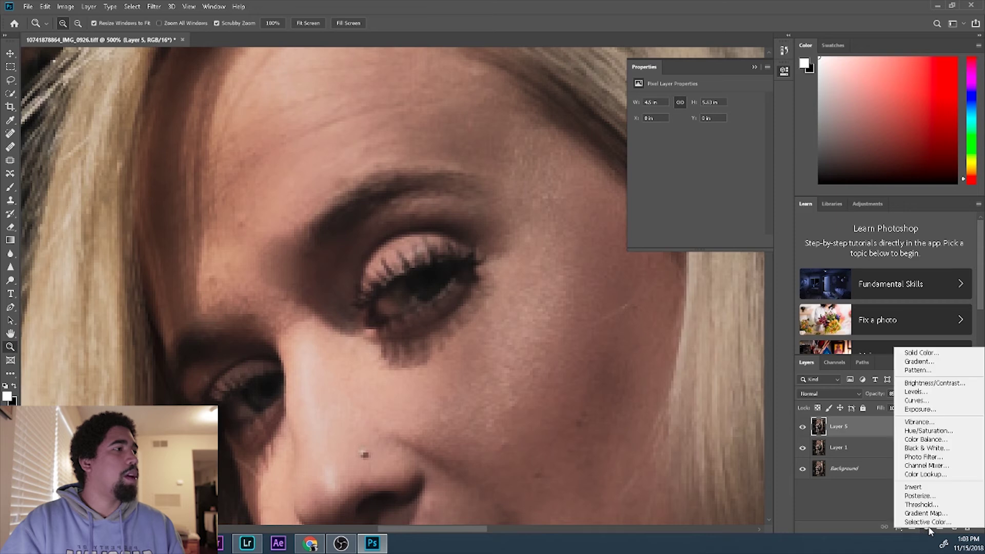
pyautogui.click(935, 401)
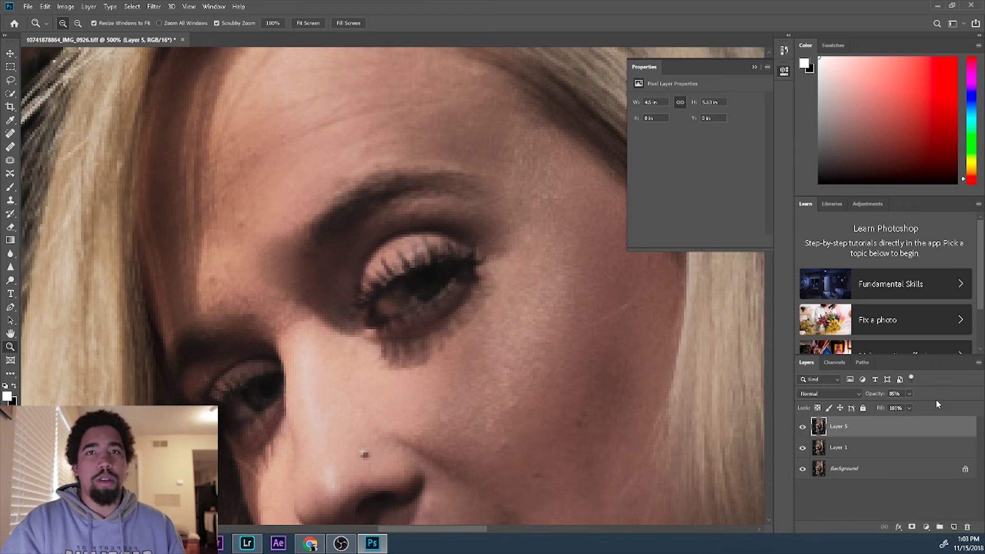
pyautogui.moveTo(684, 199)
pyautogui.mouseDown()
pyautogui.moveTo(673, 186)
pyautogui.moveTo(673, 196)
pyautogui.mouseUp()
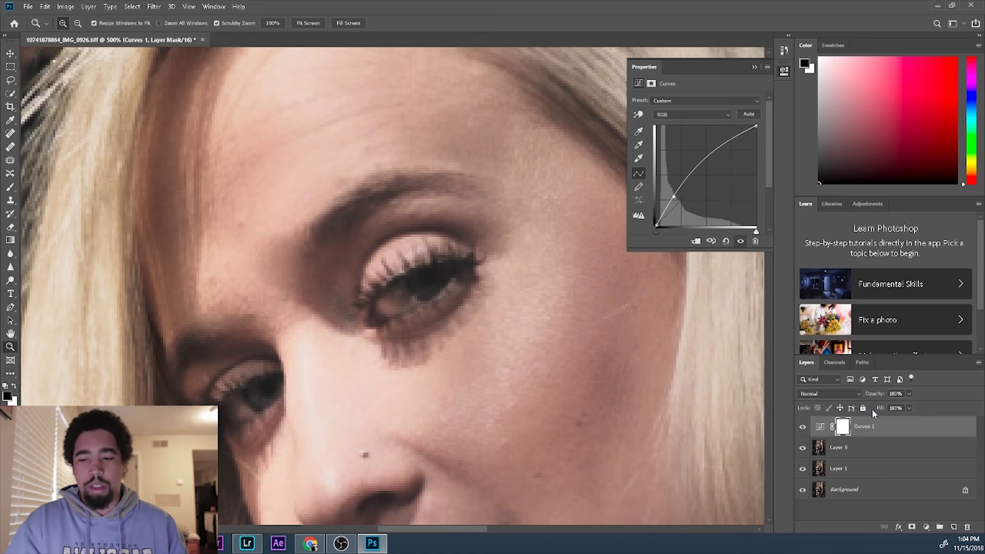
pyautogui.hotkey('ctrl', 'i')
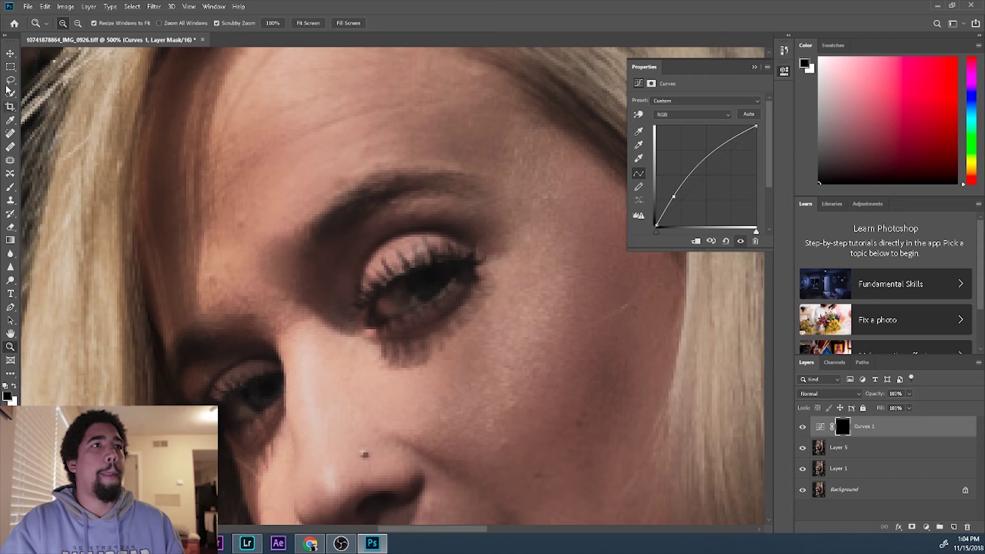
# Choose the Brush tool and shrink its tip to a few pixels to fit inside the iris.
pyautogui.click(11, 187)
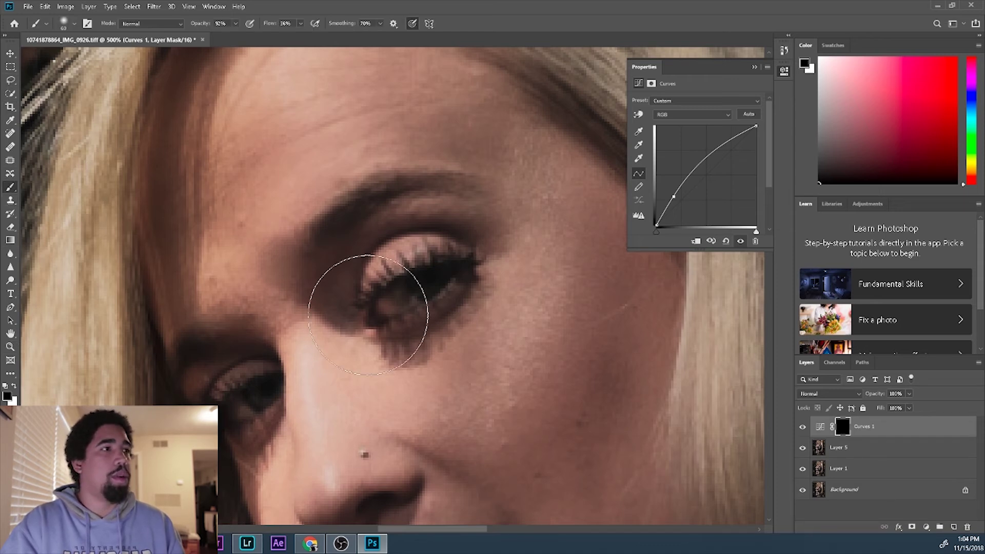
pyautogui.press('[')
pyautogui.press('[')
pyautogui.press('[')
pyautogui.press('[')
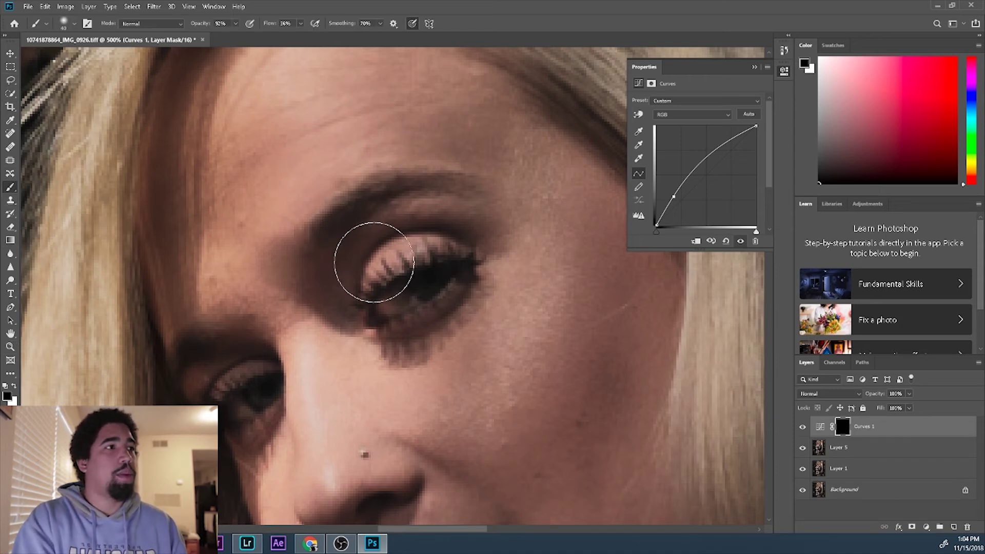
pyautogui.press('[')
pyautogui.press('[')
pyautogui.press('[')
pyautogui.press('[')
pyautogui.press('[')
pyautogui.press('[')
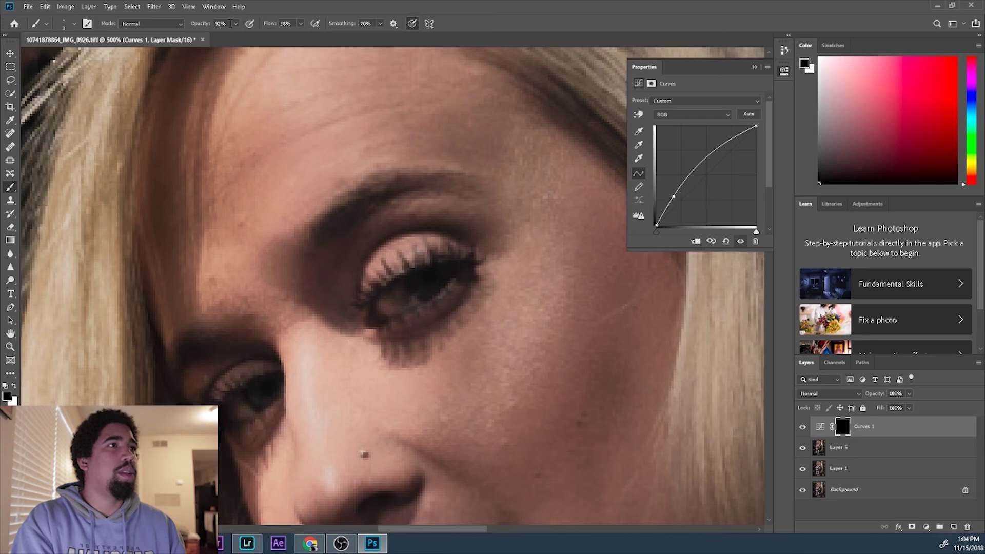
# Adjust the brush opacity and flow, and paint white on the Curves mask over the iris of the more visible eye.
pyautogui.click(235, 23)
pyautogui.moveTo(234, 37); pyautogui.dragTo(236, 37)
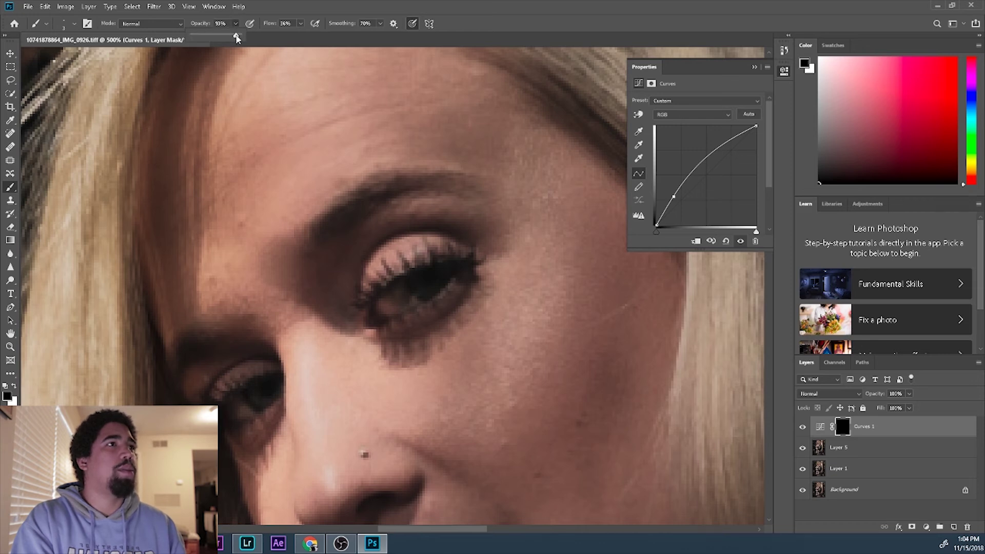
pyautogui.click(300, 24)
pyautogui.moveTo(300, 36); pyautogui.dragTo(302, 36)
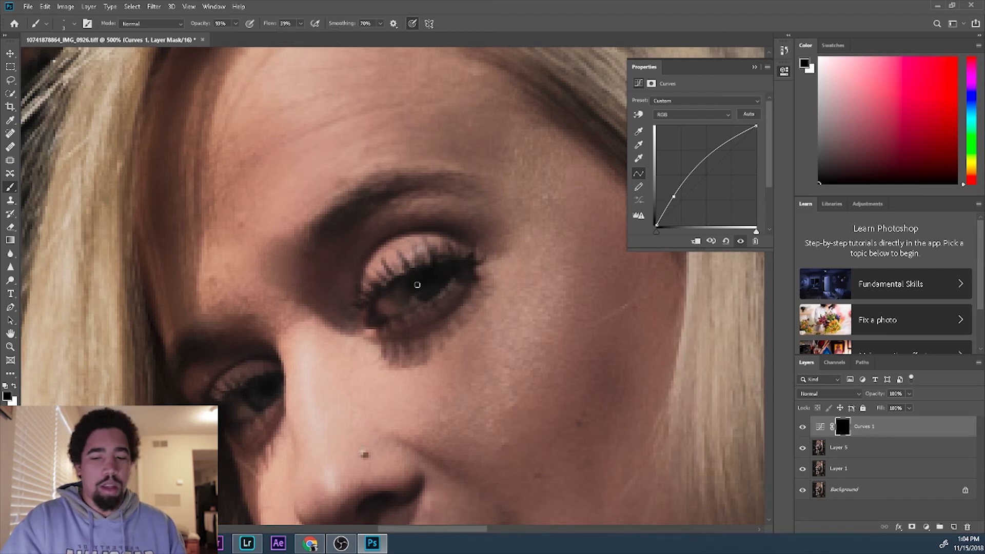
pyautogui.press('x')
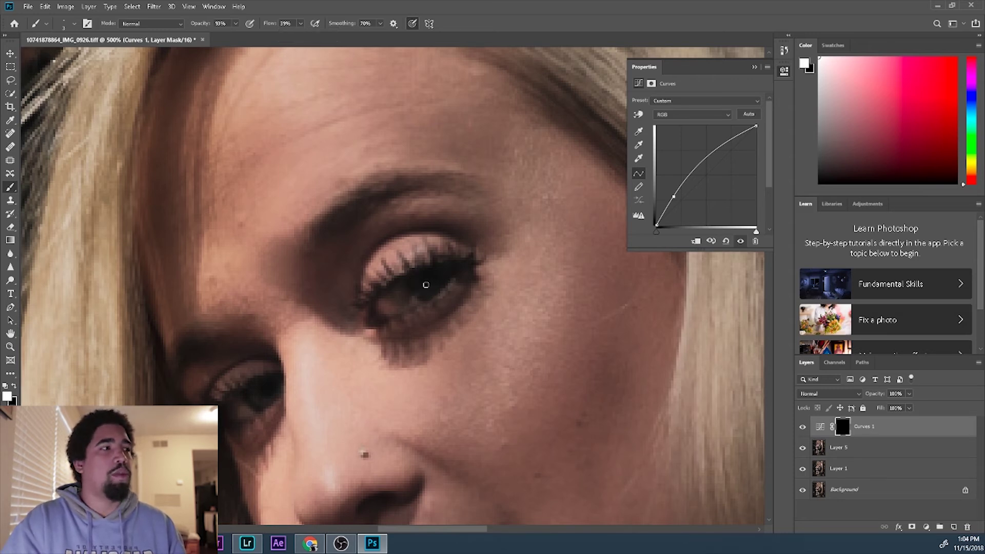
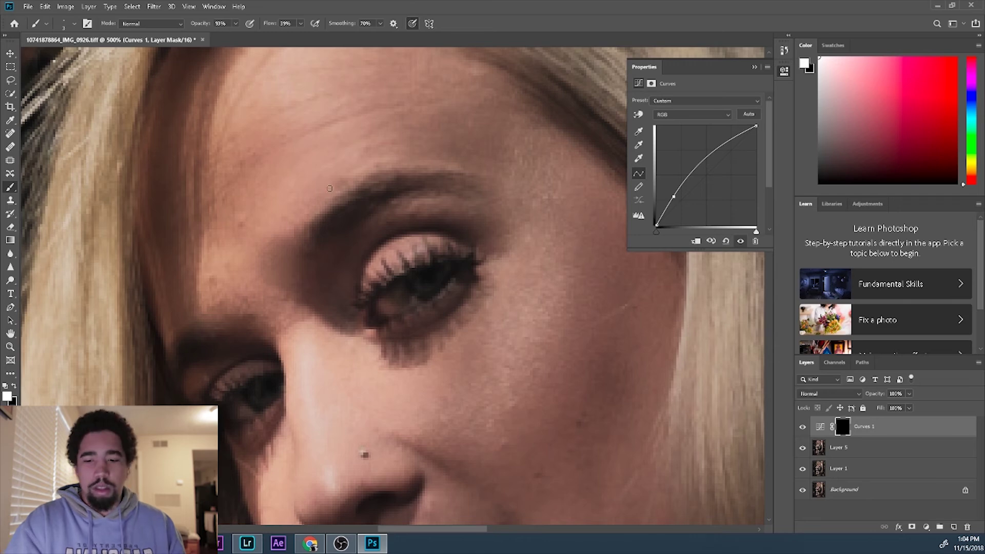
# Check the brightened eye in the wider portrait and again in close-up.
pyautogui.press('z')
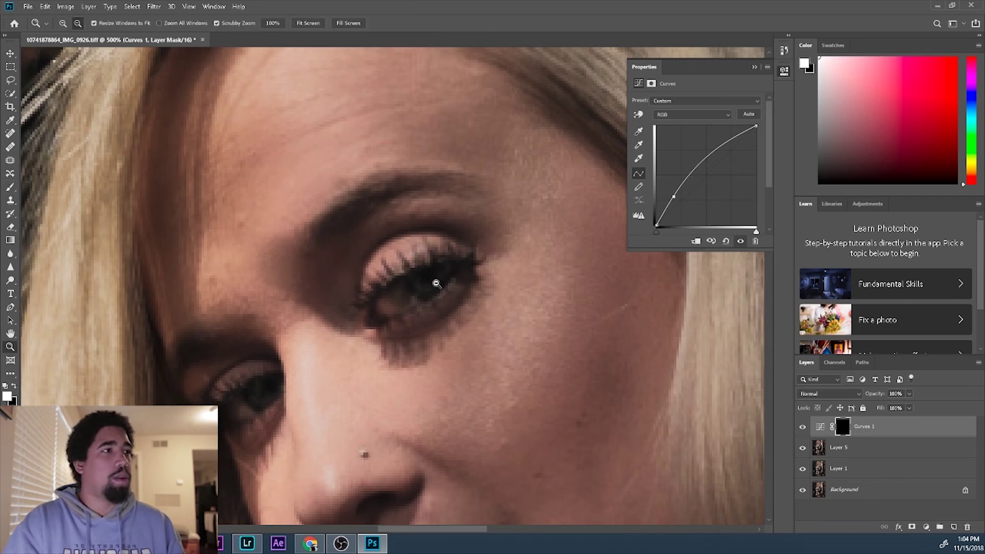
pyautogui.keyDown('alt'); pyautogui.click(402, 263); pyautogui.keyUp('alt')
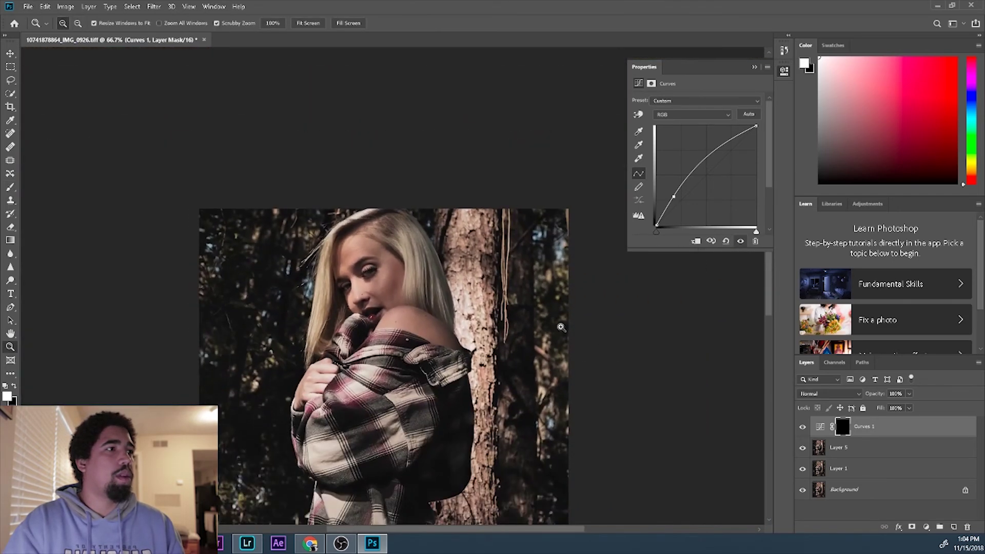
pyautogui.click(535, 318)
pyautogui.click(460, 302)
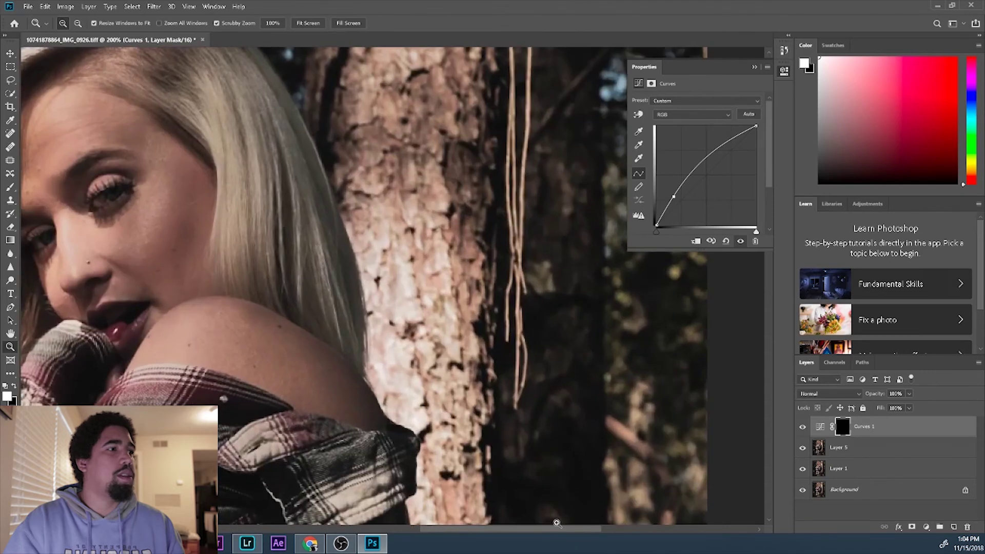
pyautogui.moveTo(520, 529); pyautogui.dragTo(438, 528)
pyautogui.click(504, 215)
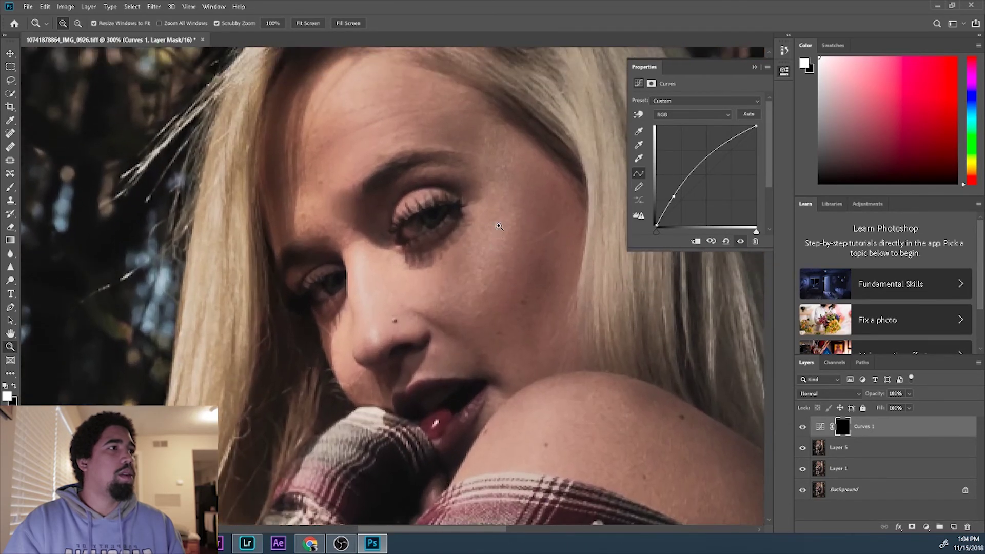
pyautogui.click(499, 226)
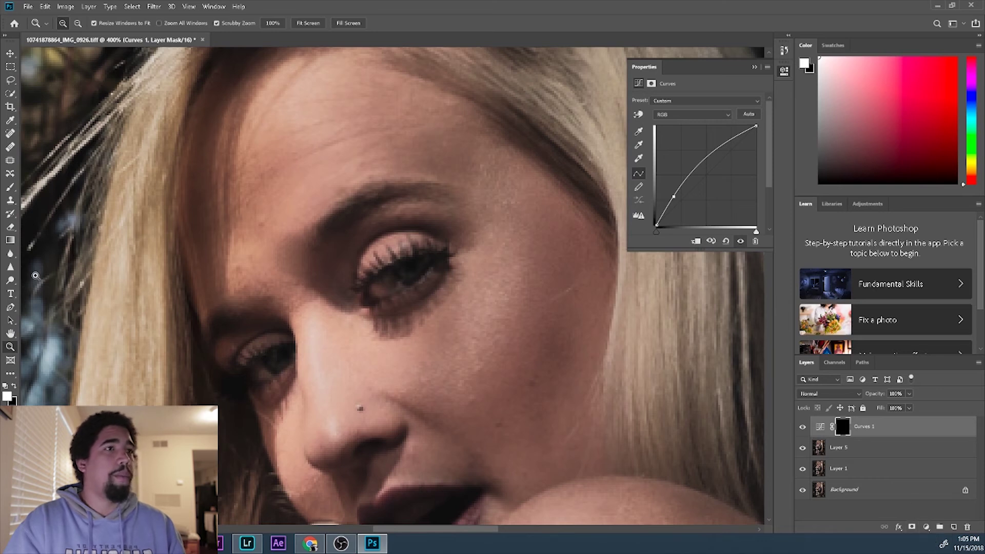
pyautogui.click(309, 274)
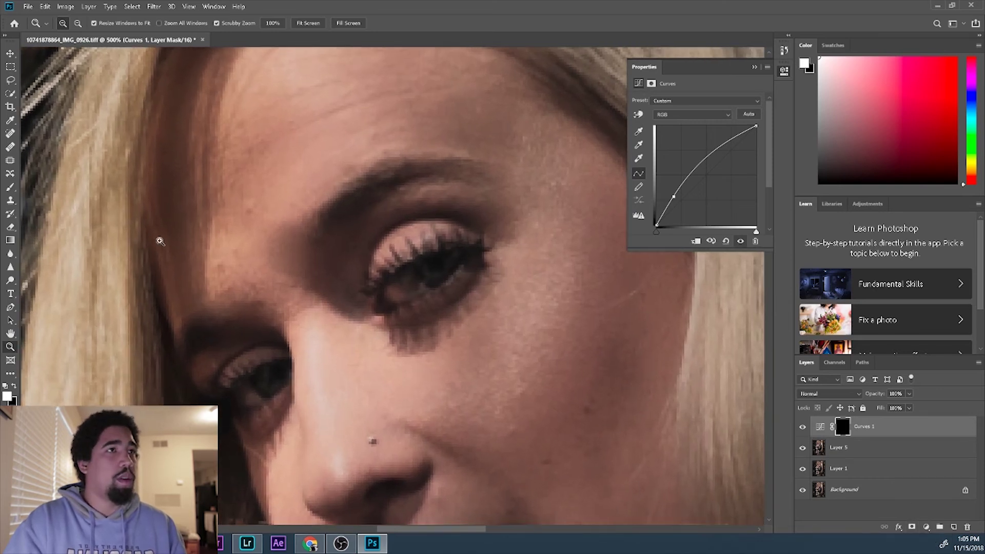
# Set the brush to 51% opacity and 49% flow with white as the foreground color for painting the Curves mask.
pyautogui.press('b')
pyautogui.click(235, 24)
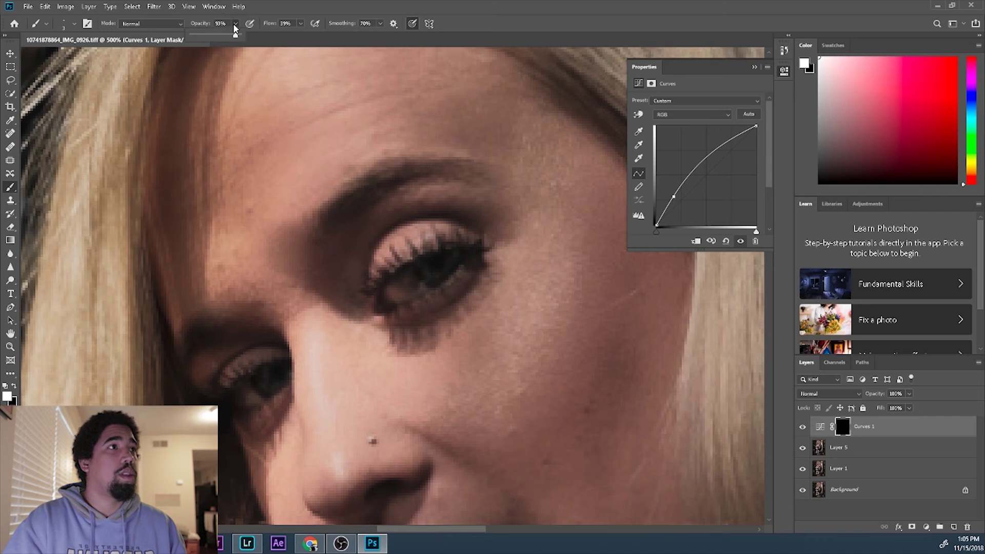
pyautogui.moveTo(235, 33); pyautogui.dragTo(216, 35)
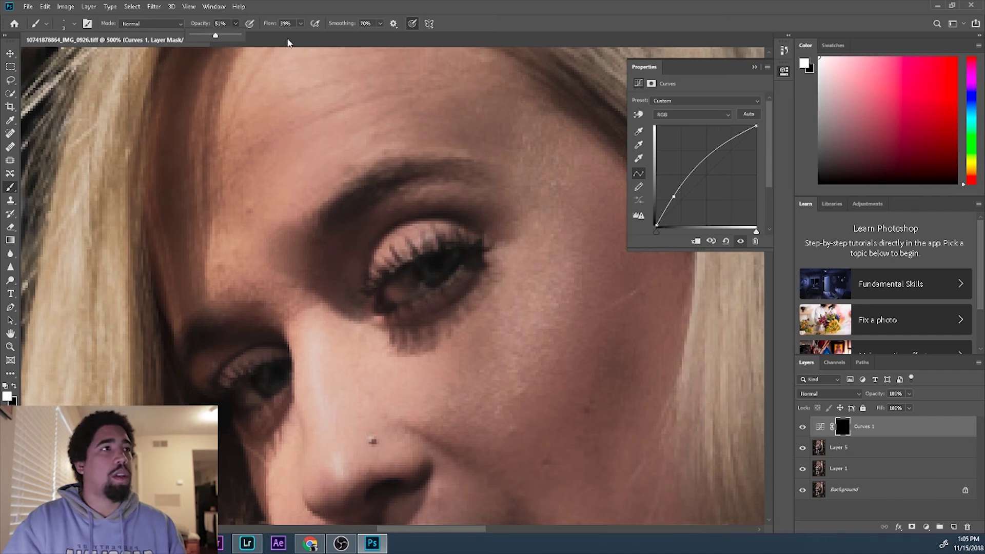
pyautogui.click(300, 24)
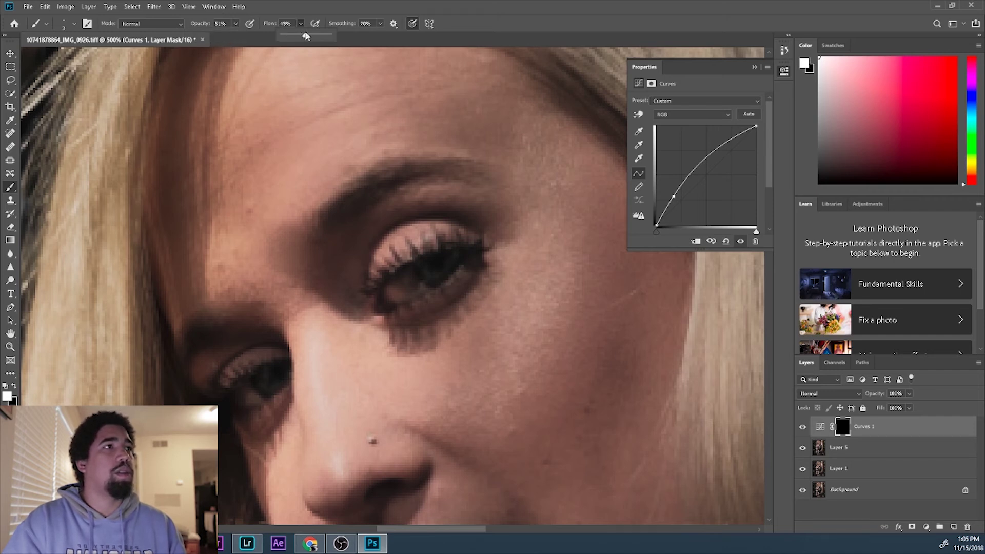
pyautogui.press('x')
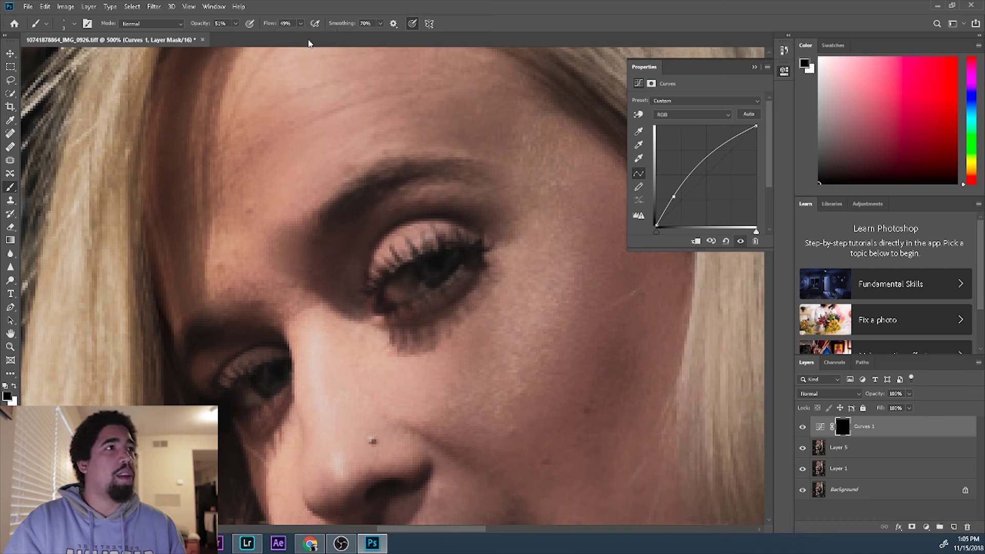
pyautogui.press('x')
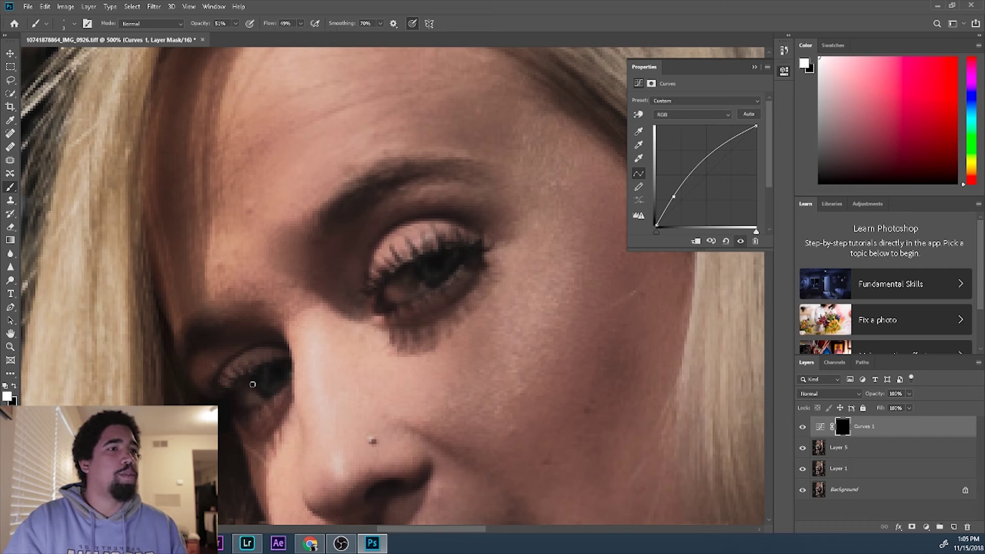
# Add a Vibrance adjustment layer with vibrance +72 and saturation +41, give it a vector mask, and invert its layer mask to black.
pyautogui.press('x')
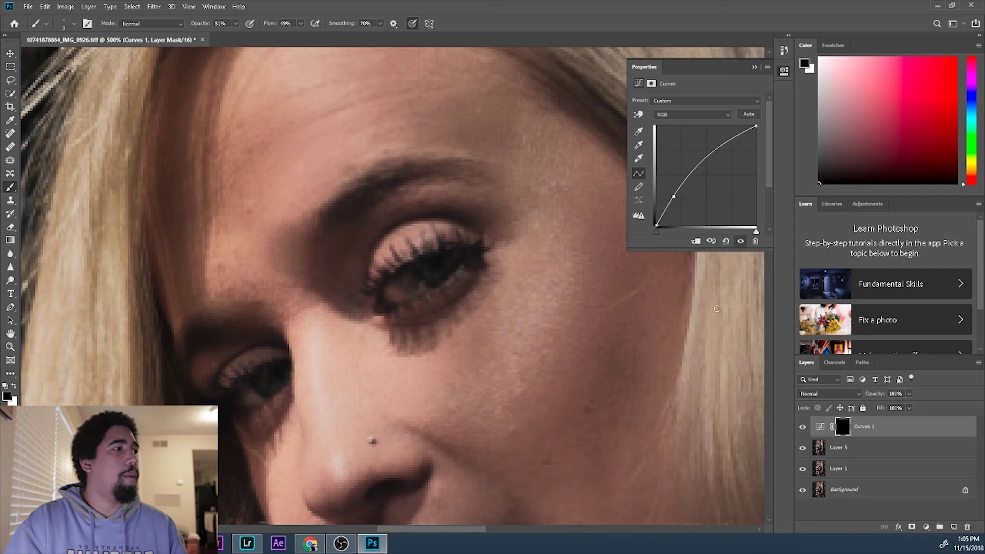
pyautogui.click(926, 527)
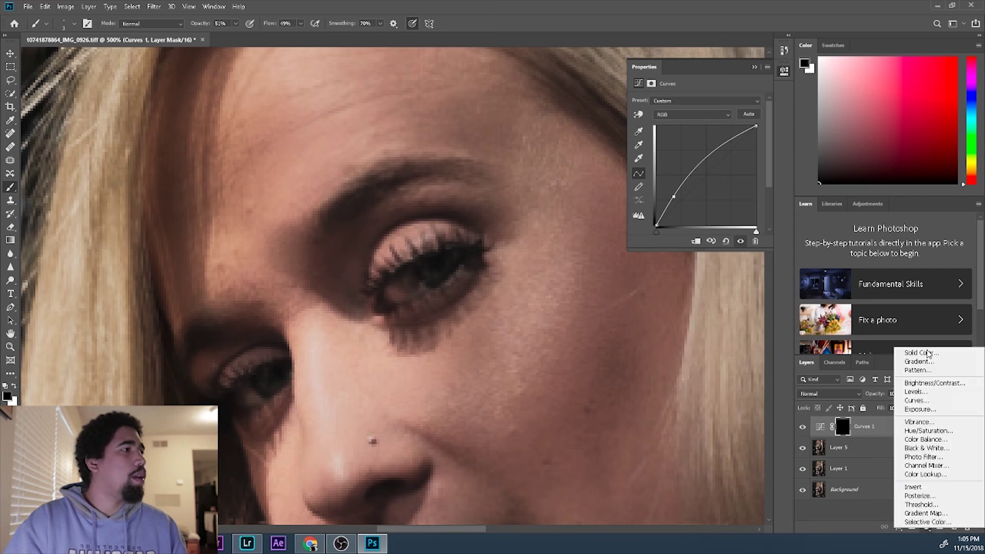
pyautogui.click(952, 422)
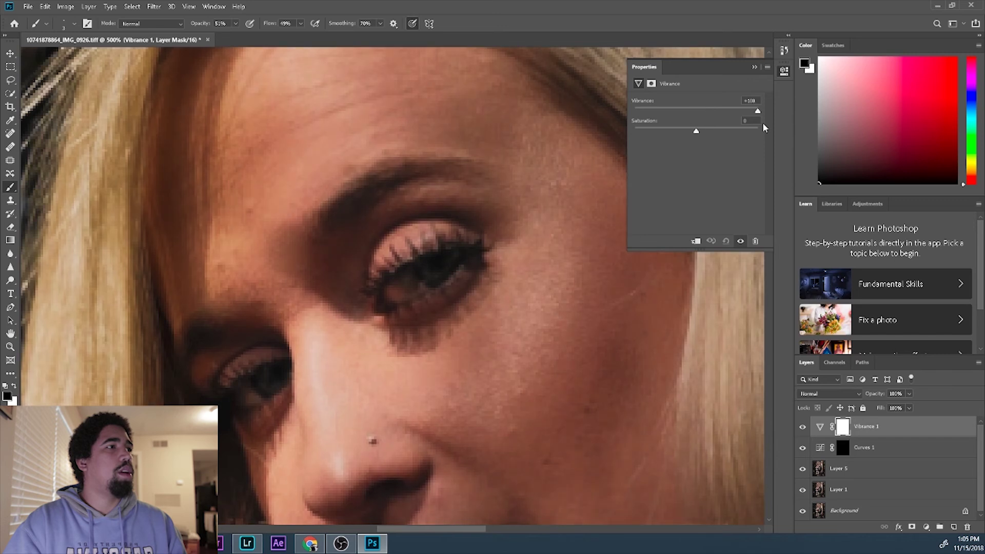
pyautogui.moveTo(741, 126); pyautogui.dragTo(722, 134)
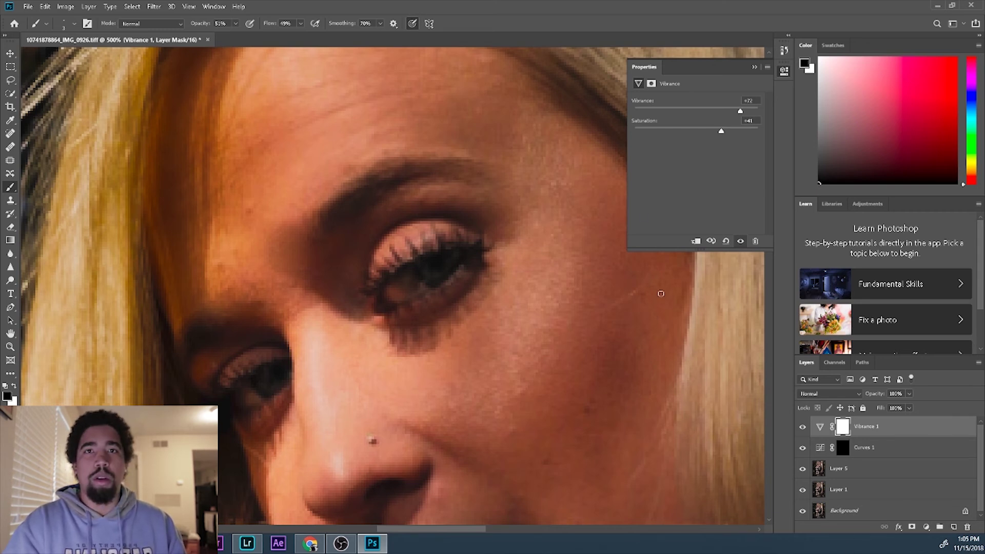
pyautogui.click(912, 527)
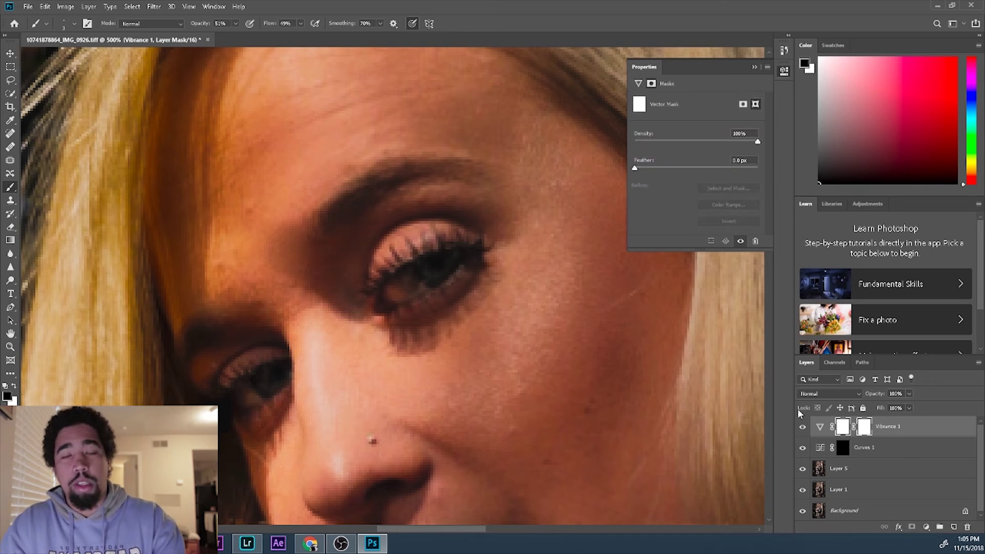
pyautogui.hotkey('ctrl', 'i')
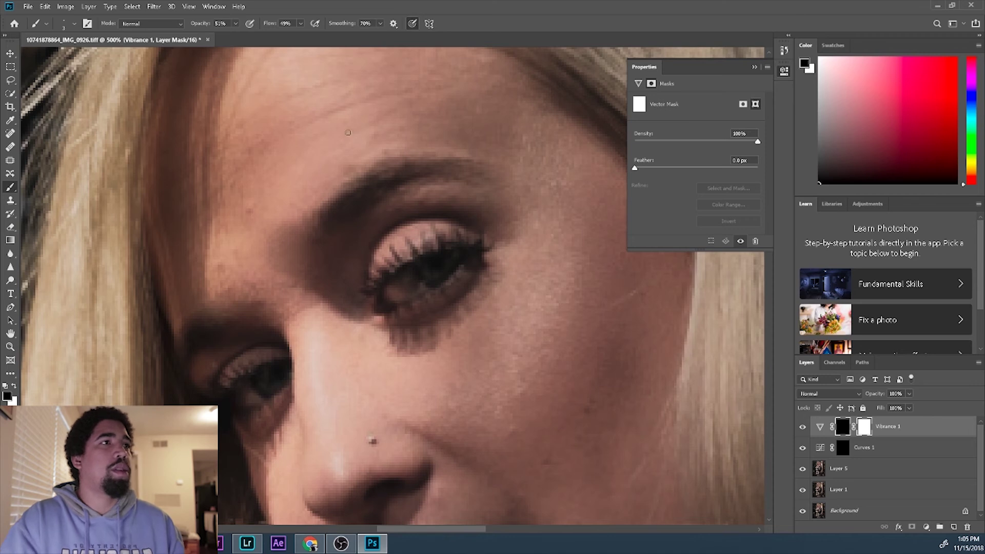
# Set the brush to 52% opacity and 30% flow, and dab white on the Vibrance mask over the shadowed eye's iris.
pyautogui.click(235, 24)
pyautogui.moveTo(237, 35); pyautogui.dragTo(226, 36)
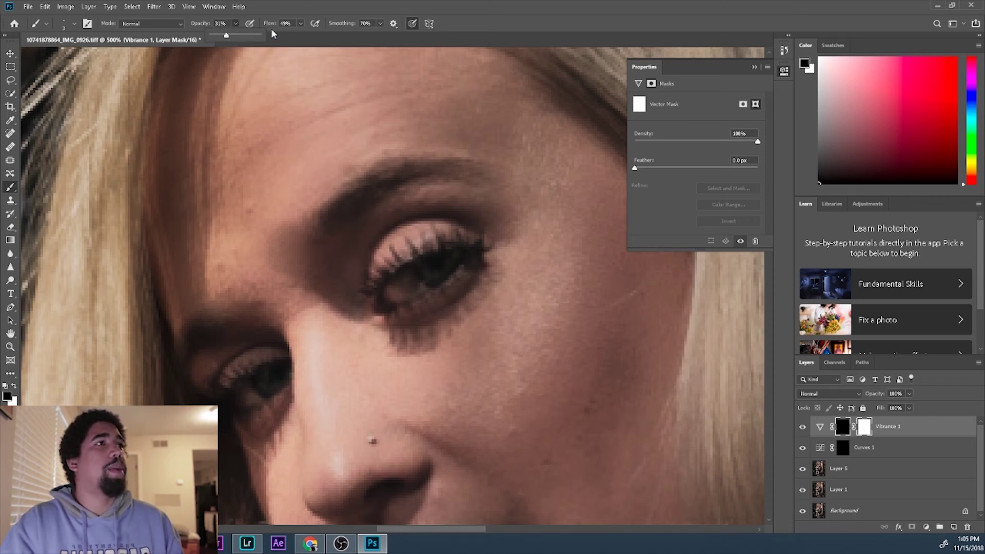
pyautogui.click(301, 24)
pyautogui.moveTo(297, 35); pyautogui.dragTo(292, 36)
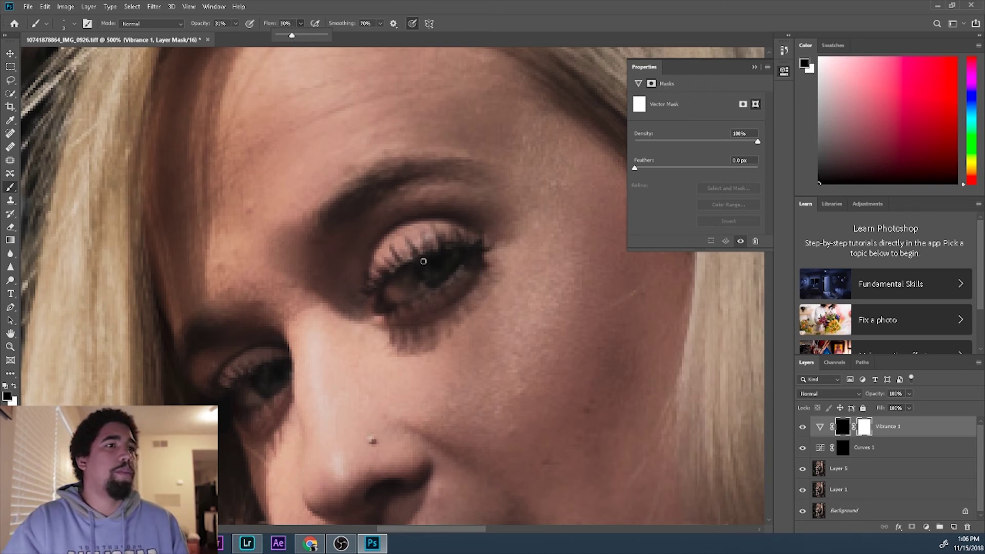
pyautogui.press('x')
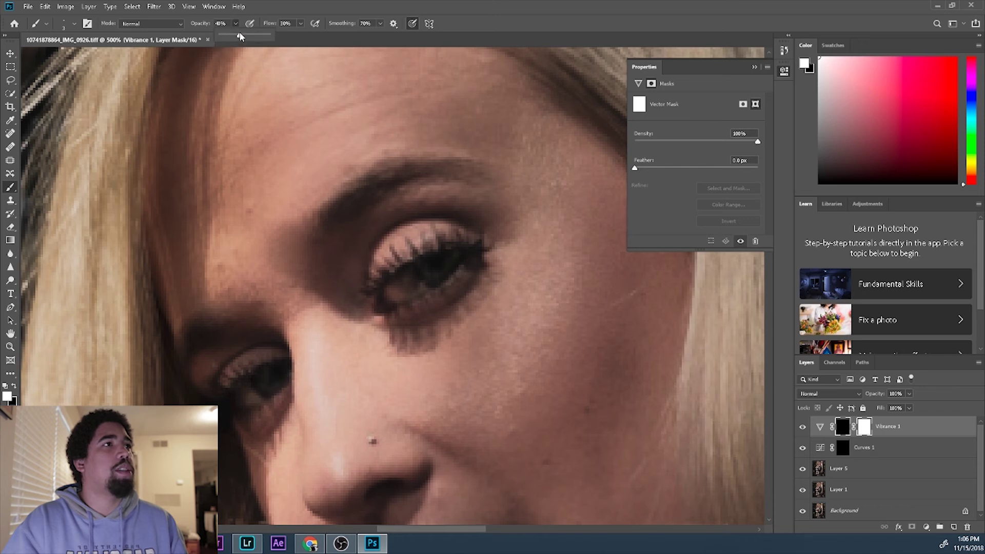
pyautogui.click(246, 35)
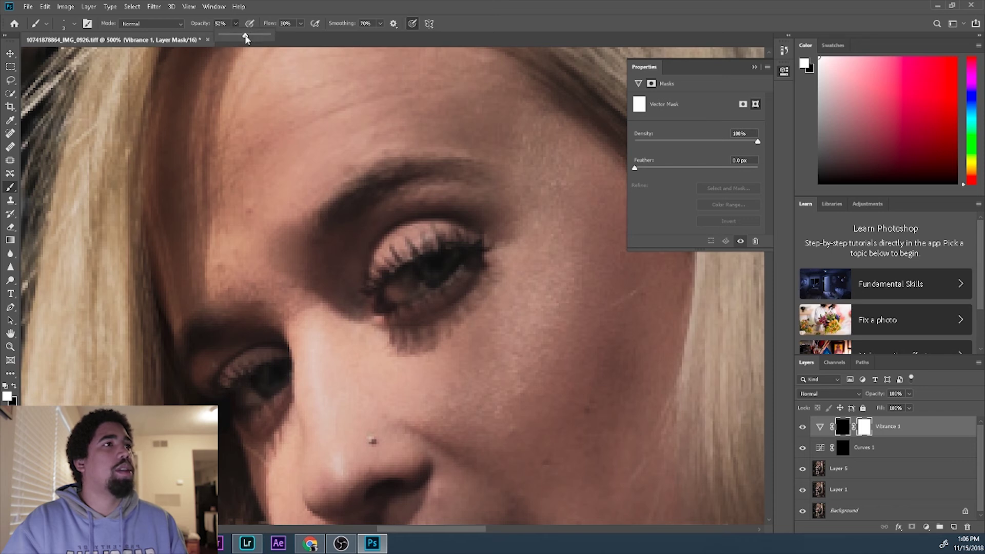
pyautogui.click(261, 381)
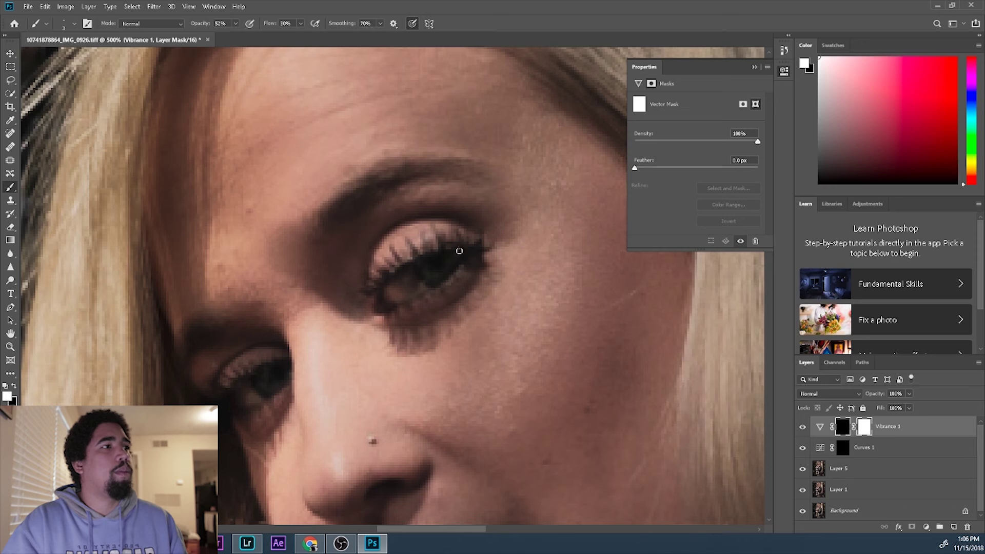
# Set the brush to 41% opacity and about 53% flow for the Vibrance mask, and make black the foreground color.
pyautogui.click(301, 23)
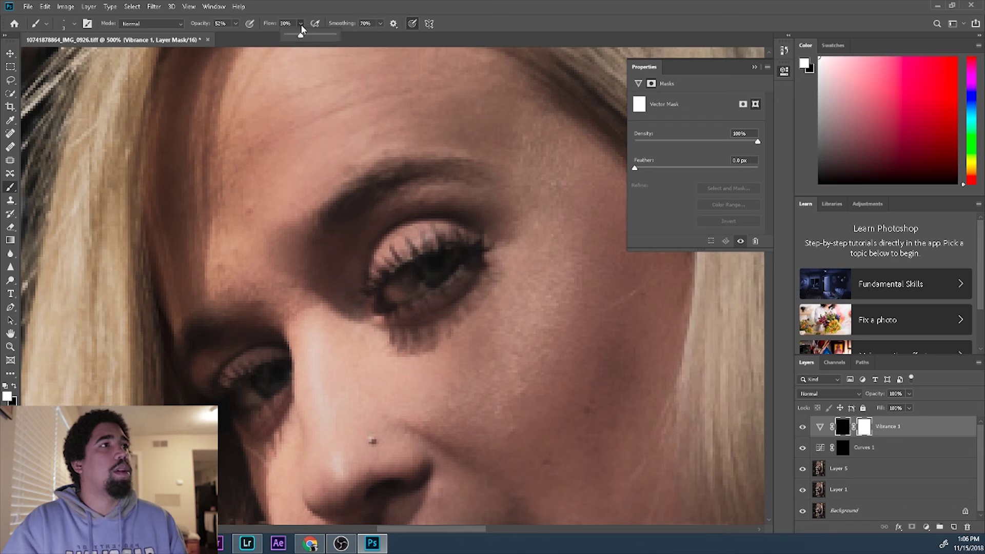
pyautogui.moveTo(302, 36); pyautogui.dragTo(311, 35)
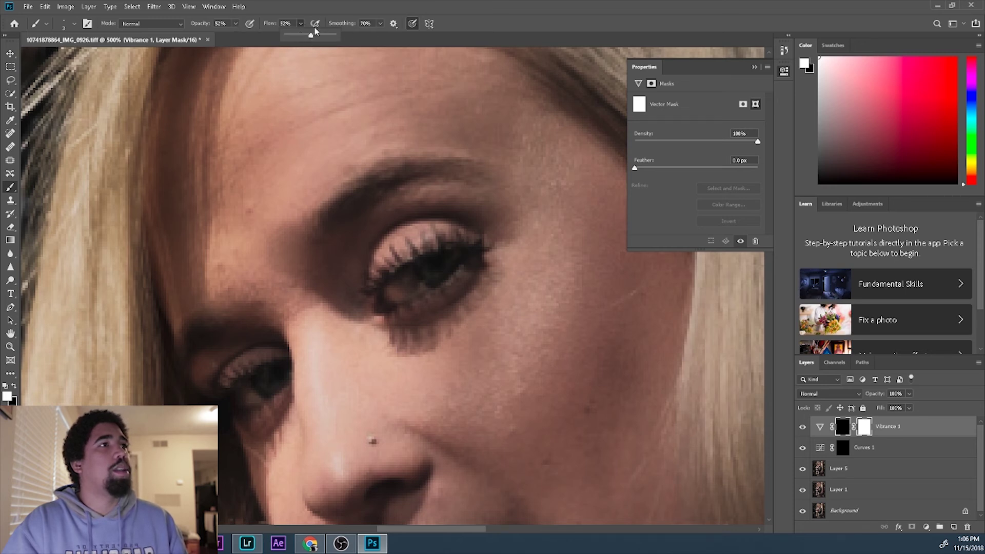
pyautogui.click(236, 23)
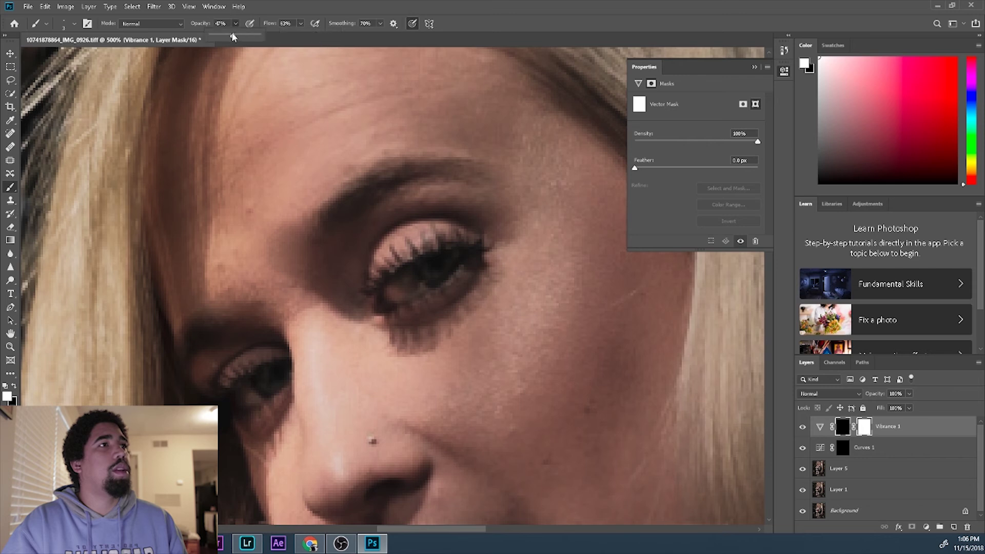
pyautogui.moveTo(237, 35); pyautogui.dragTo(230, 34)
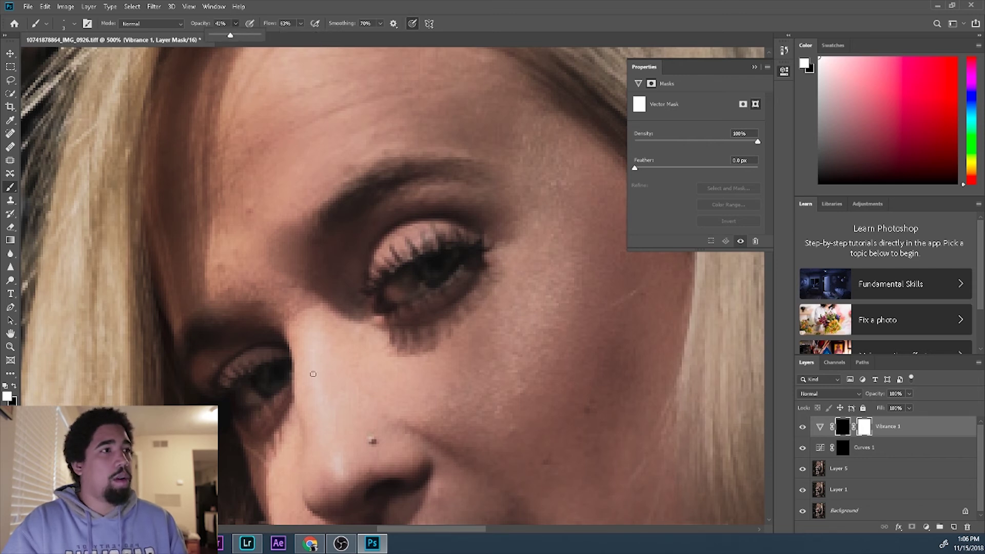
pyautogui.press('x')
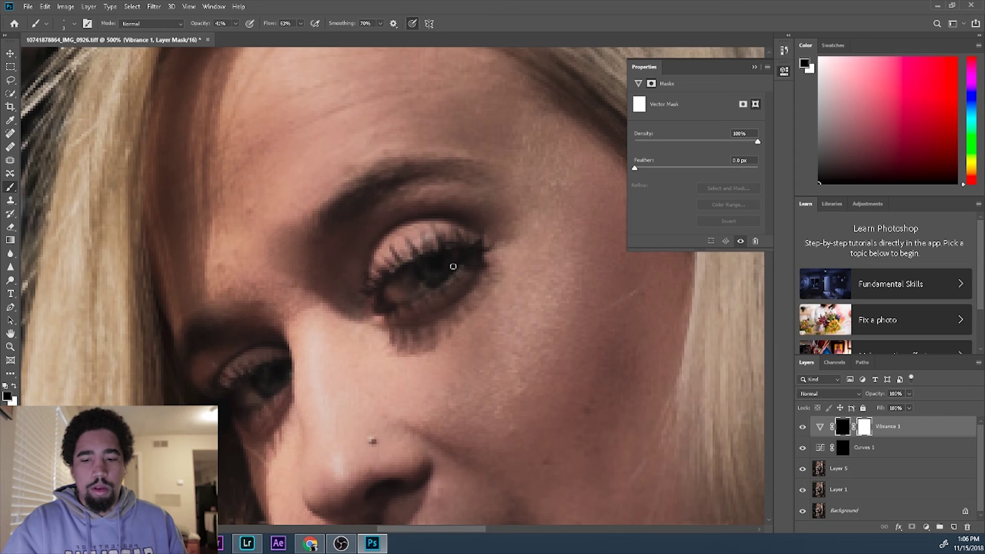
# Check the eyes in the wider portrait and again in close-up.
pyautogui.press('z')
pyautogui.scroll(-1, 503, 348)
pyautogui.scroll(-8, 503, 348)
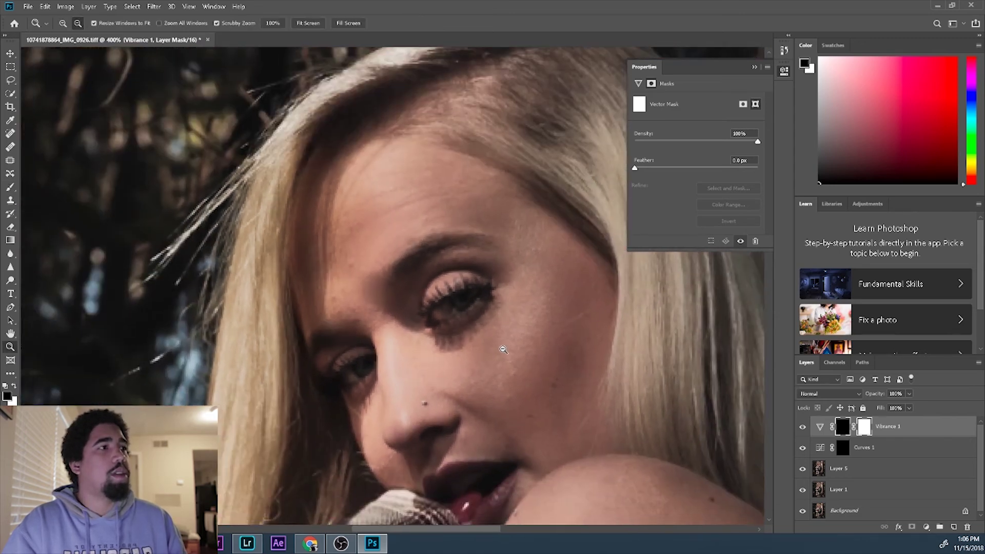
pyautogui.scroll(3, 555, 367)
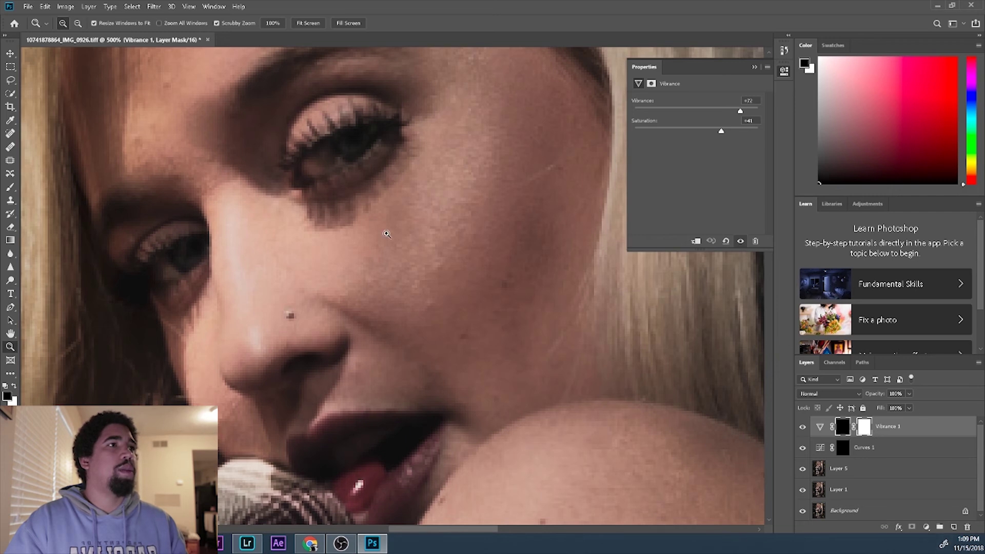
# Return to the Brush tool with white as the foreground color and try to add a Solid Color fill layer.
pyautogui.press('b')
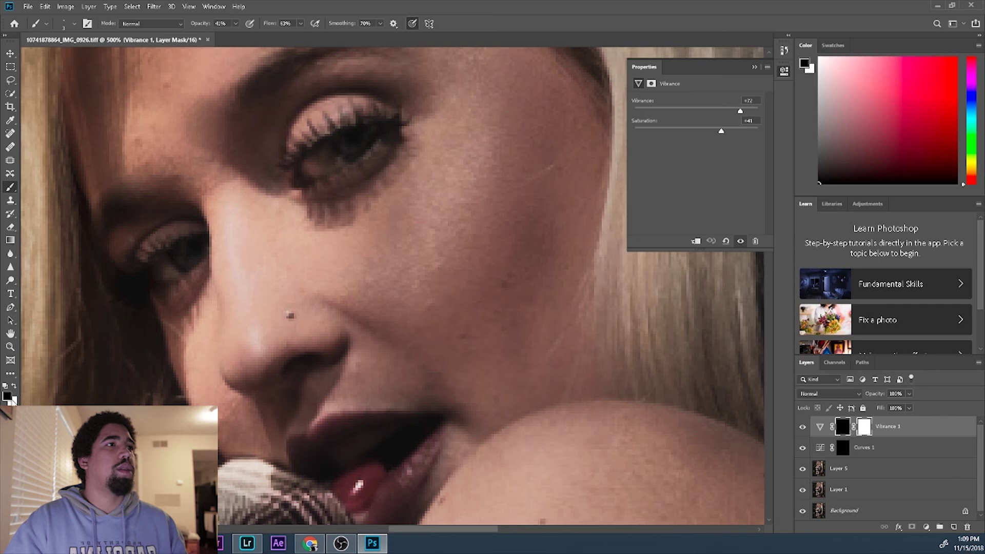
pyautogui.press('x')
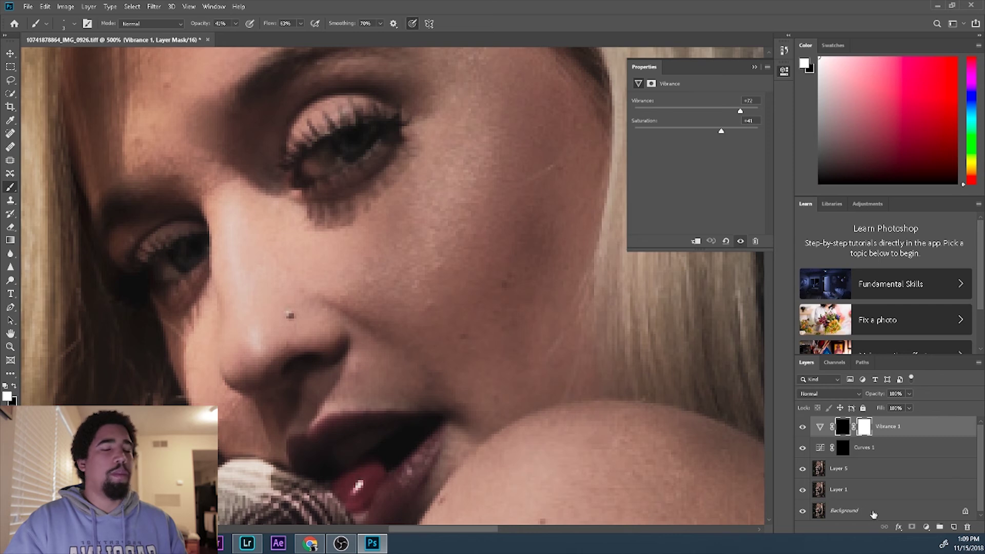
pyautogui.click(926, 526)
pyautogui.click(936, 354)
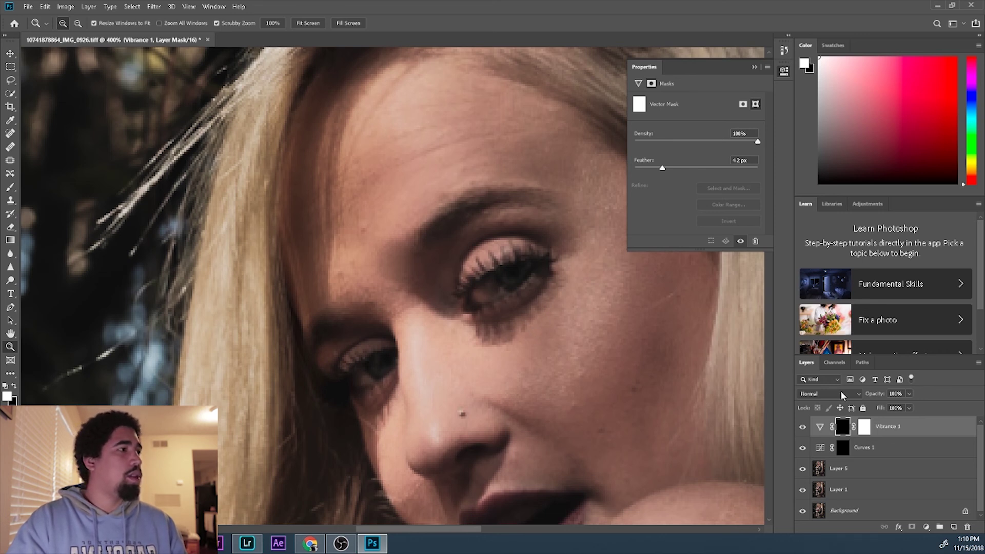
# Change the Vibrance layer's blend mode to Linear Dodge (Add).
pyautogui.click(855, 395)
pyautogui.click(947, 430)
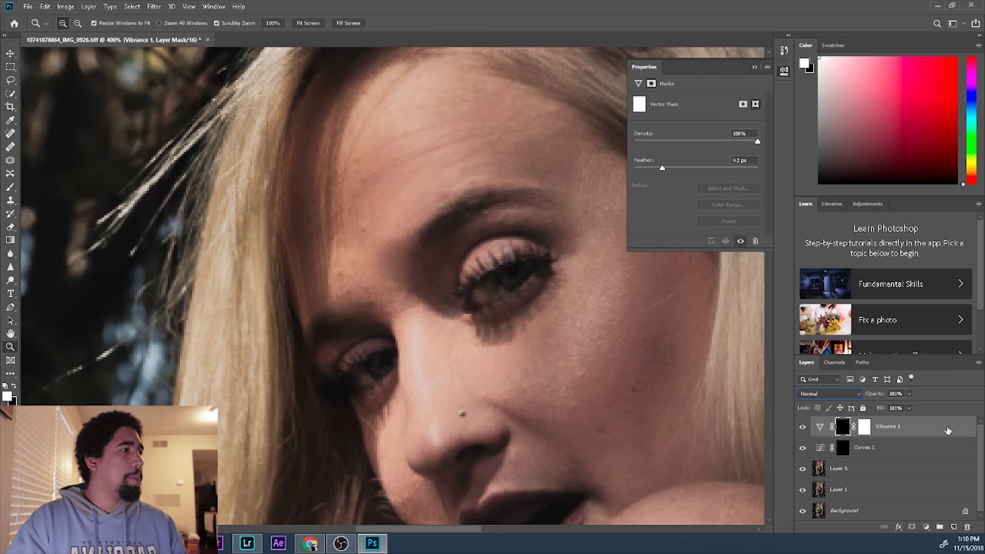
pyautogui.click(884, 430)
pyautogui.click(864, 429)
pyautogui.click(848, 395)
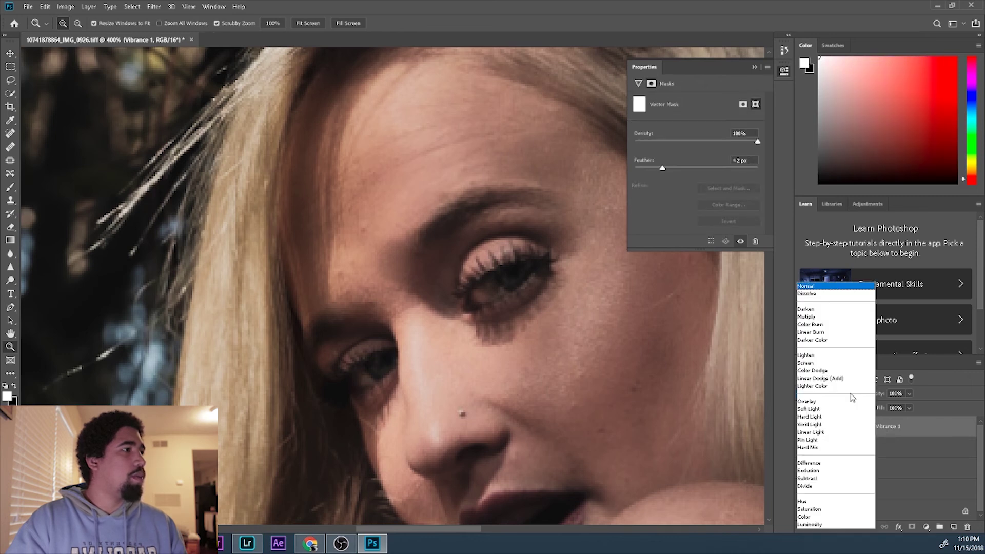
pyautogui.click(828, 378)
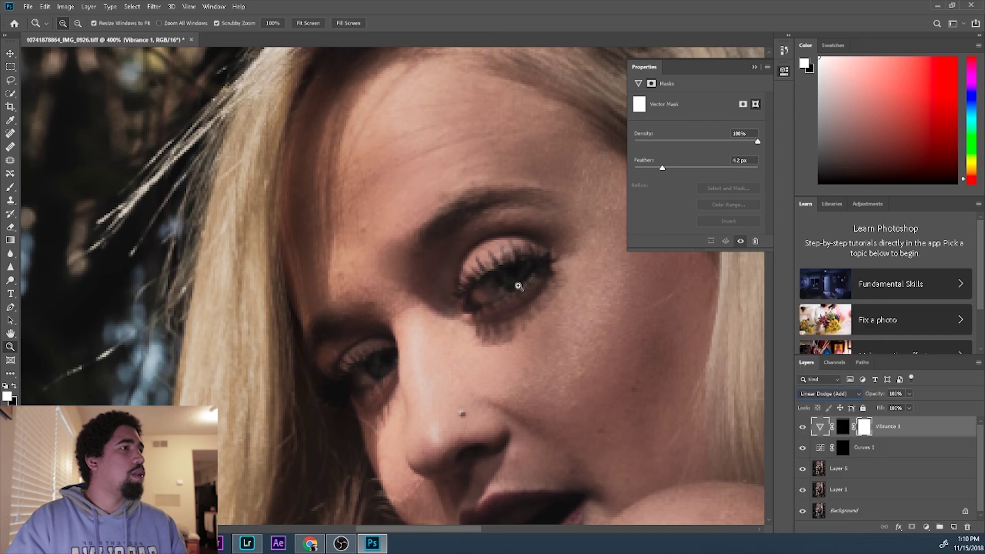
# Set the Curves layer mask's density to 78% and its feather to 2.0 px.
pyautogui.click(873, 451)
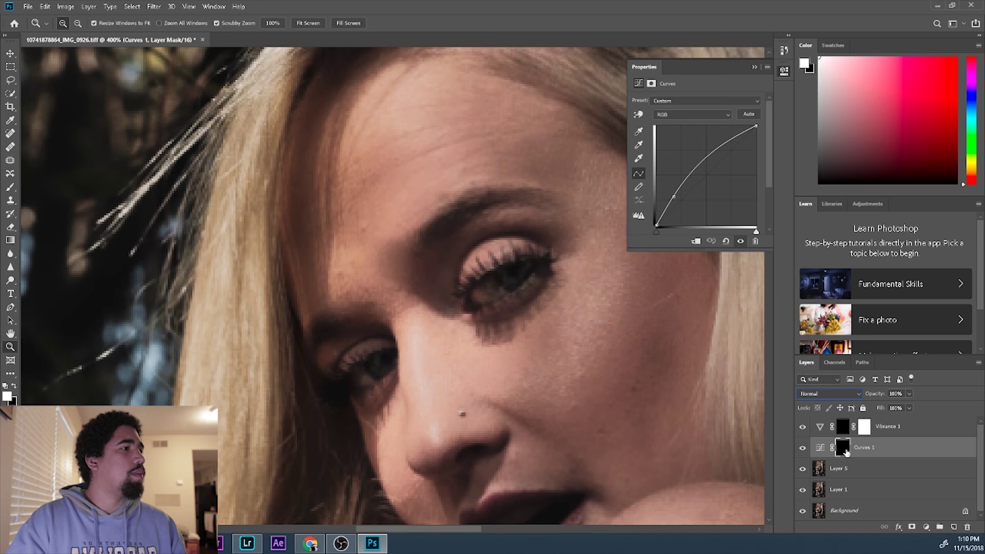
pyautogui.click(844, 449)
pyautogui.moveTo(642, 170)
pyautogui.mouseDown()
pyautogui.moveTo(673, 172)
pyautogui.moveTo(643, 178)
pyautogui.mouseUp()
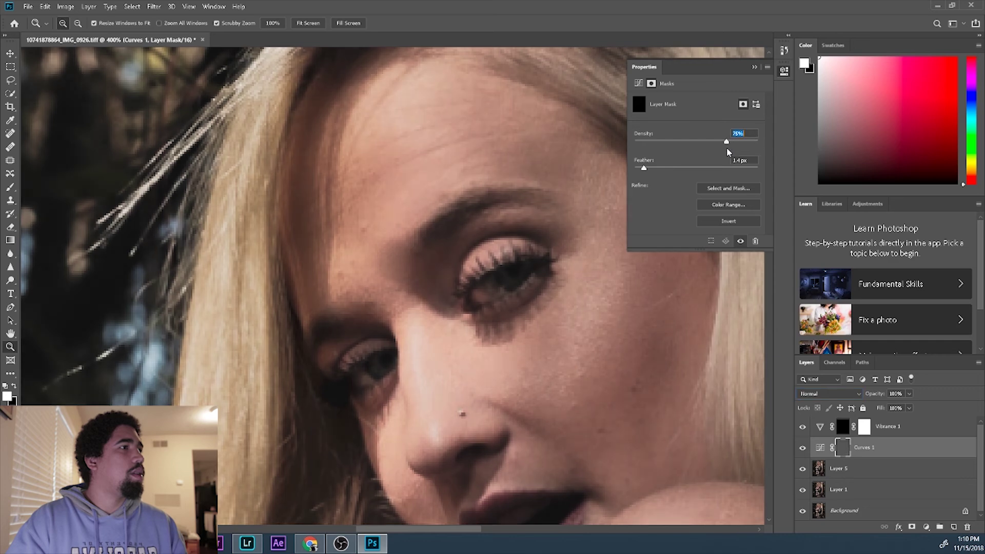
pyautogui.moveTo(733, 148)
pyautogui.mouseDown()
pyautogui.moveTo(713, 150)
pyautogui.moveTo(734, 154)
pyautogui.moveTo(721, 155)
pyautogui.mouseUp()
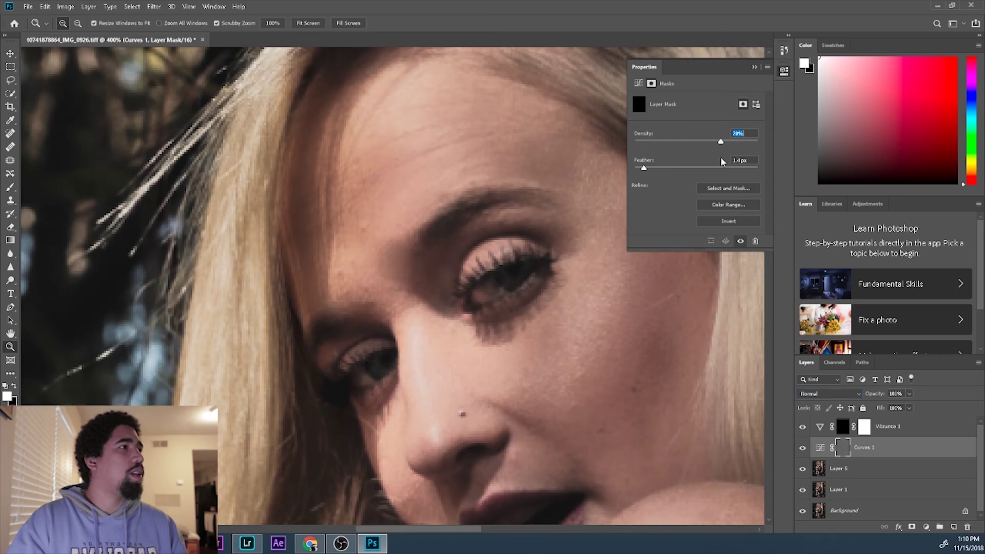
pyautogui.moveTo(644, 168); pyautogui.dragTo(659, 173)
pyautogui.moveTo(720, 141); pyautogui.dragTo(730, 142)
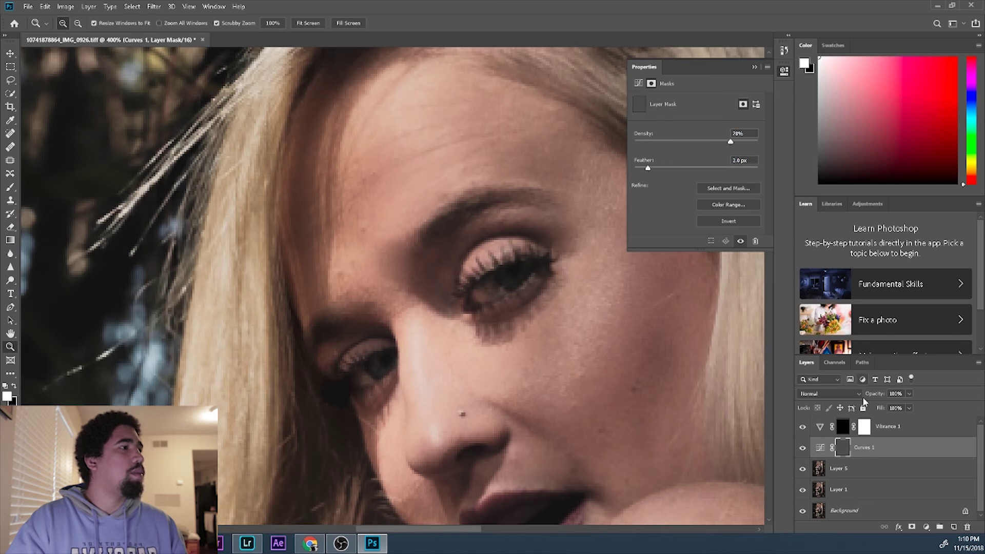
# Feather the Vibrance layer's black layer mask by 2.9 px at 100% density while viewing the whole portrait.
pyautogui.click(865, 429)
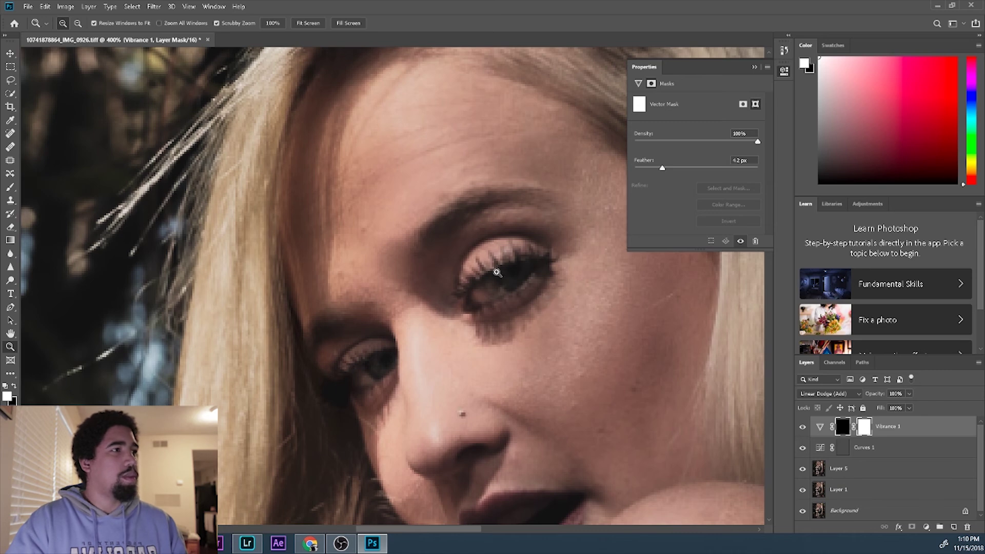
pyautogui.keyDown('alt'); pyautogui.click(550, 379); pyautogui.keyUp('alt')
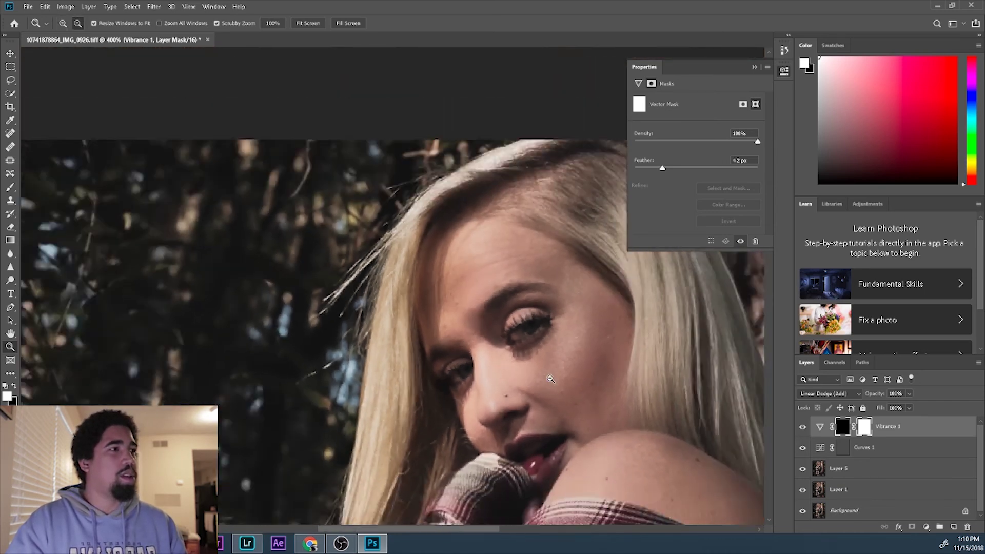
pyautogui.keyDown('alt'); pyautogui.click(550, 378); pyautogui.keyUp('alt')
pyautogui.keyDown('alt'); pyautogui.click(554, 379); pyautogui.keyUp('alt')
pyautogui.keyDown('alt'); pyautogui.click(564, 383); pyautogui.keyUp('alt')
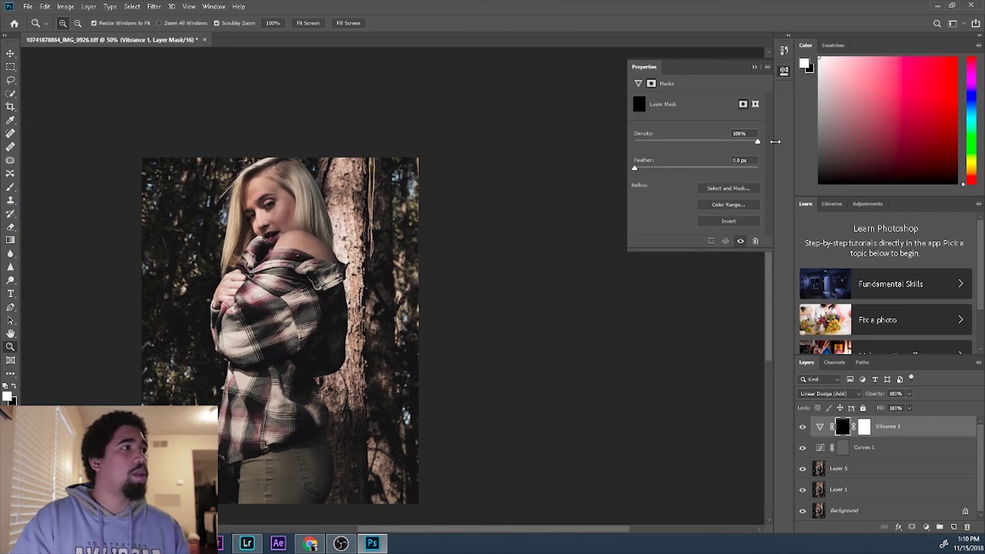
pyautogui.moveTo(651, 174); pyautogui.dragTo(654, 173)
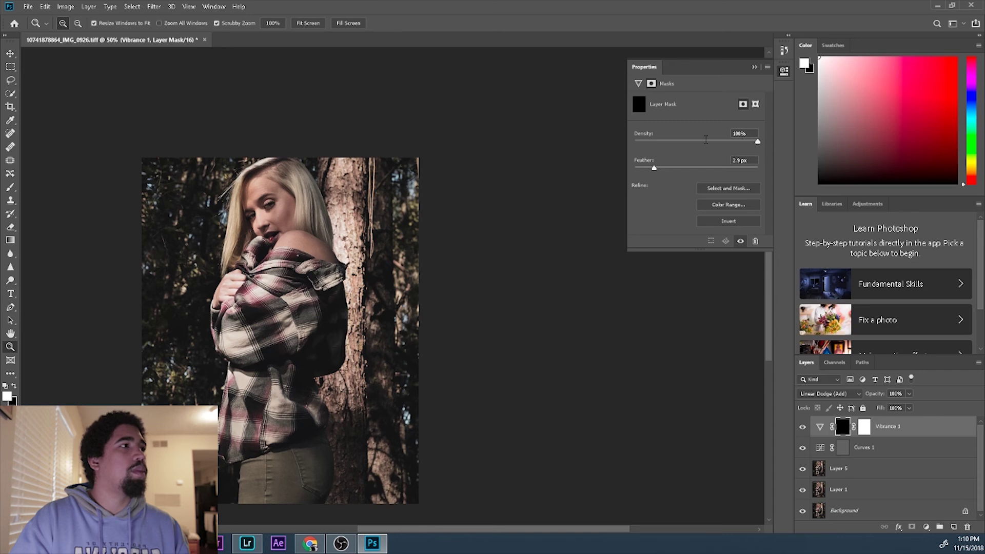
pyautogui.moveTo(760, 142); pyautogui.dragTo(861, 165)
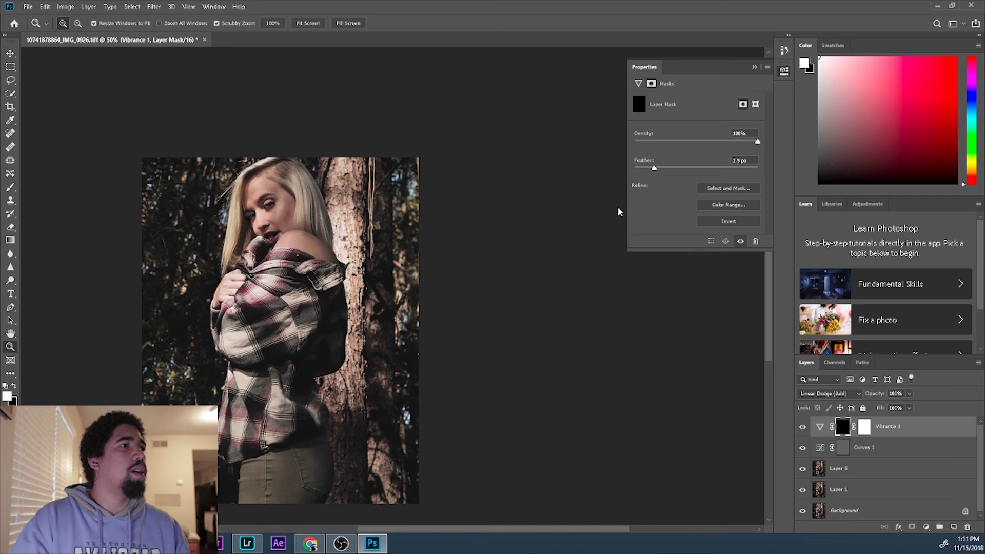
# Add a Curves adjustment layer above the Vibrance layer and pull the middle of its RGB curve slightly downward.
pyautogui.click(361, 215)
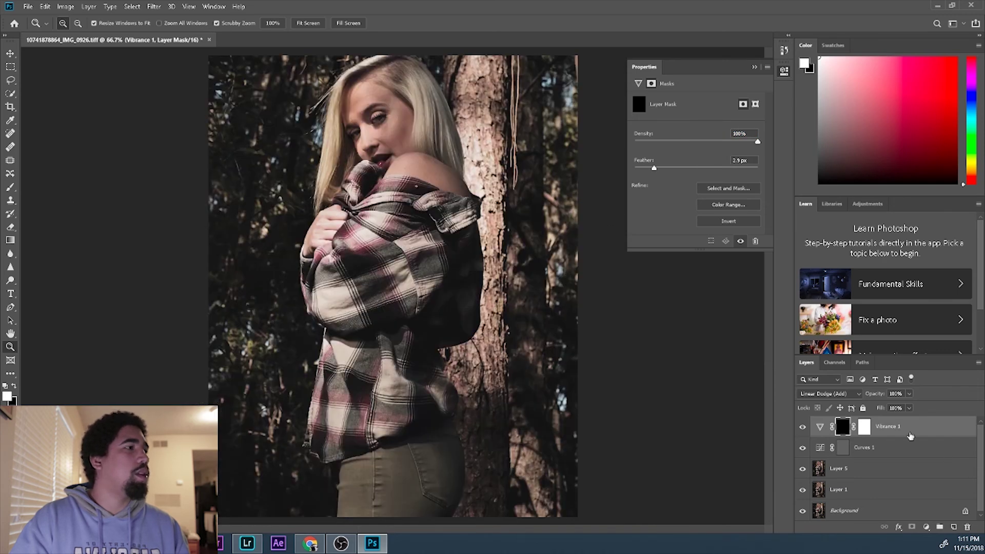
pyautogui.click(926, 527)
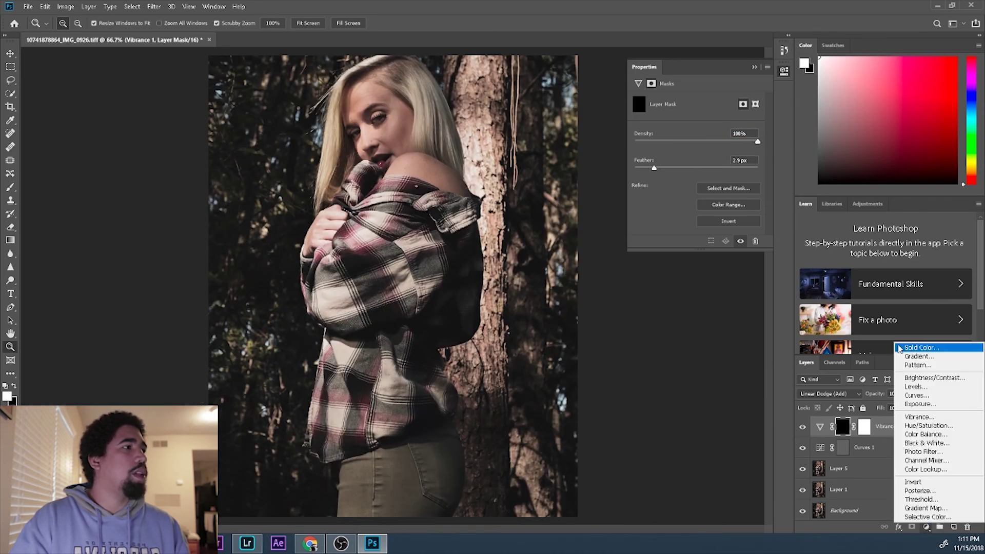
pyautogui.click(931, 396)
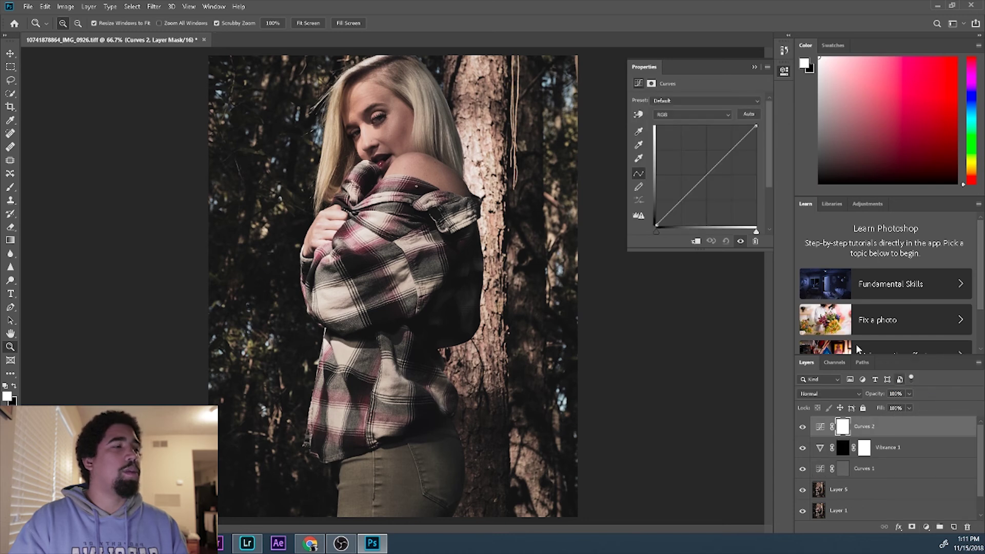
pyautogui.moveTo(695, 187); pyautogui.dragTo(685, 207)
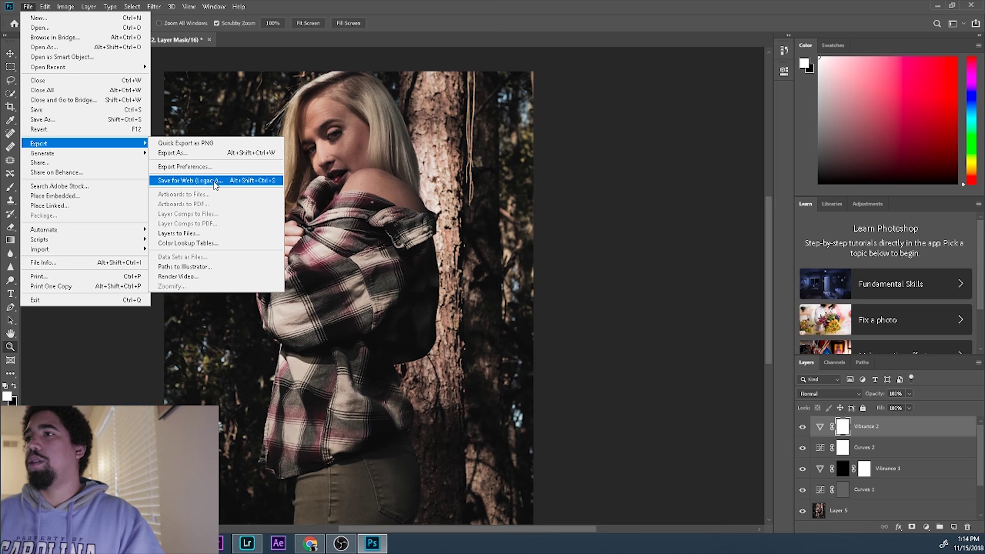
# Open the portrait in Save for Web (Legacy) and set the export format to JPEG.
pyautogui.click(219, 180)
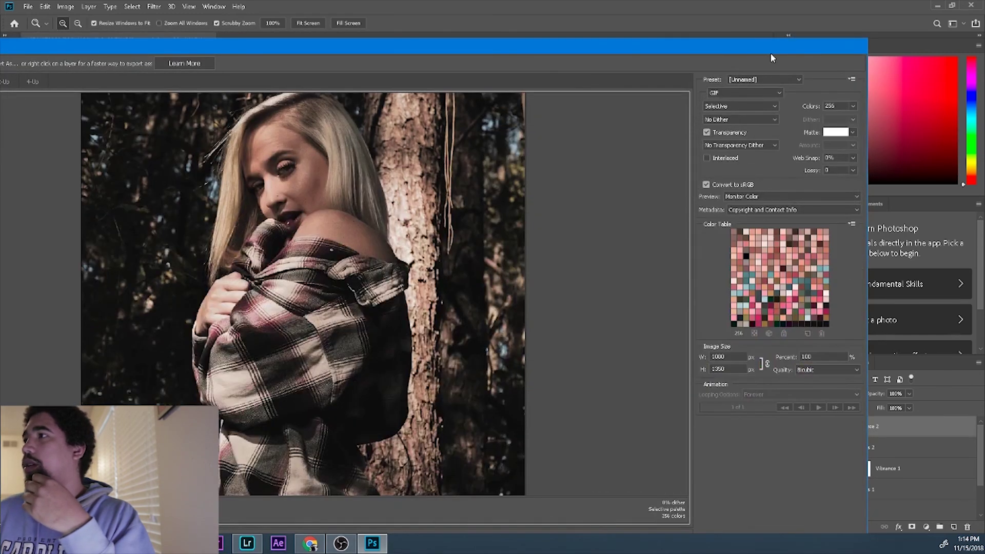
pyautogui.moveTo(771, 54); pyautogui.dragTo(873, 10)
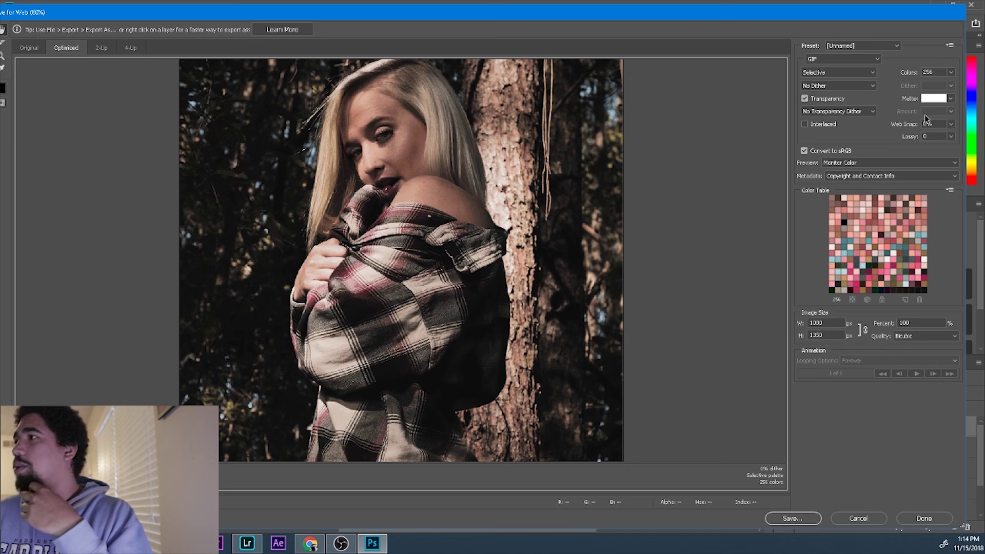
pyautogui.click(858, 45)
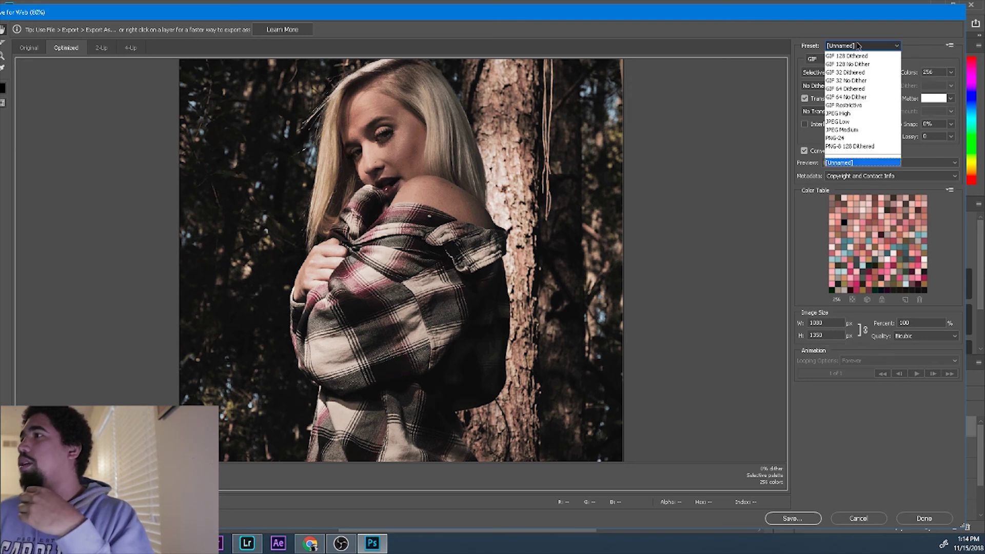
pyautogui.click(865, 42)
pyautogui.click(855, 60)
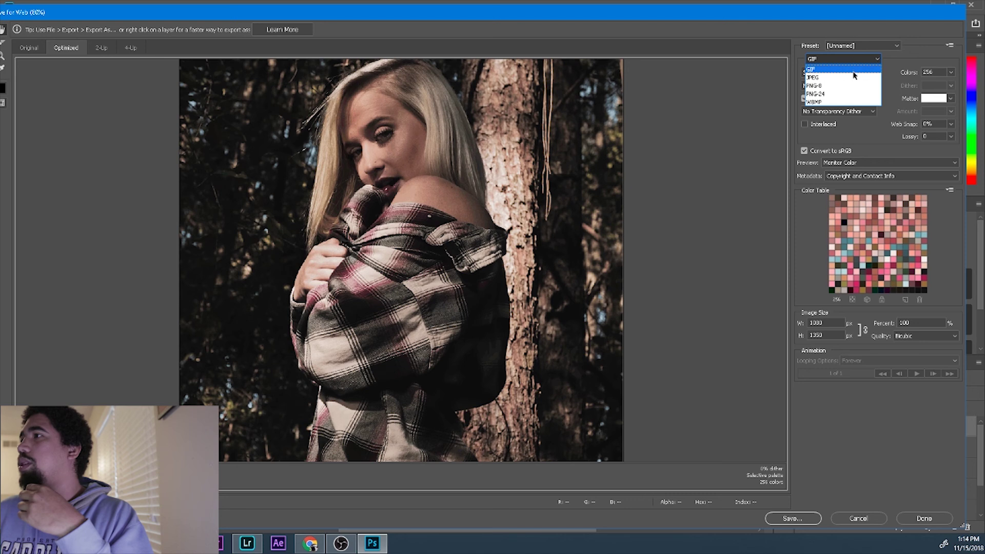
pyautogui.click(854, 77)
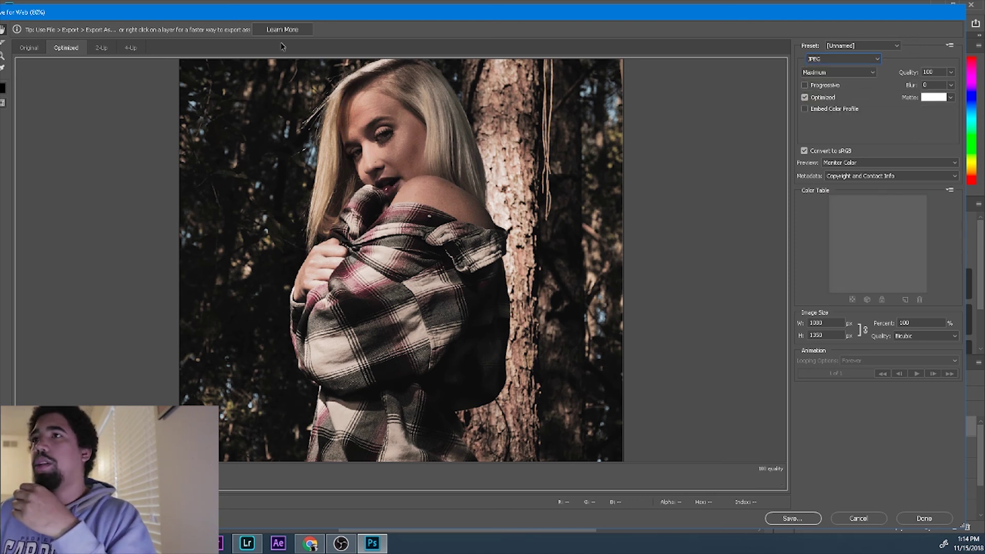
pyautogui.moveTo(527, 14); pyautogui.dragTo(534, 11)
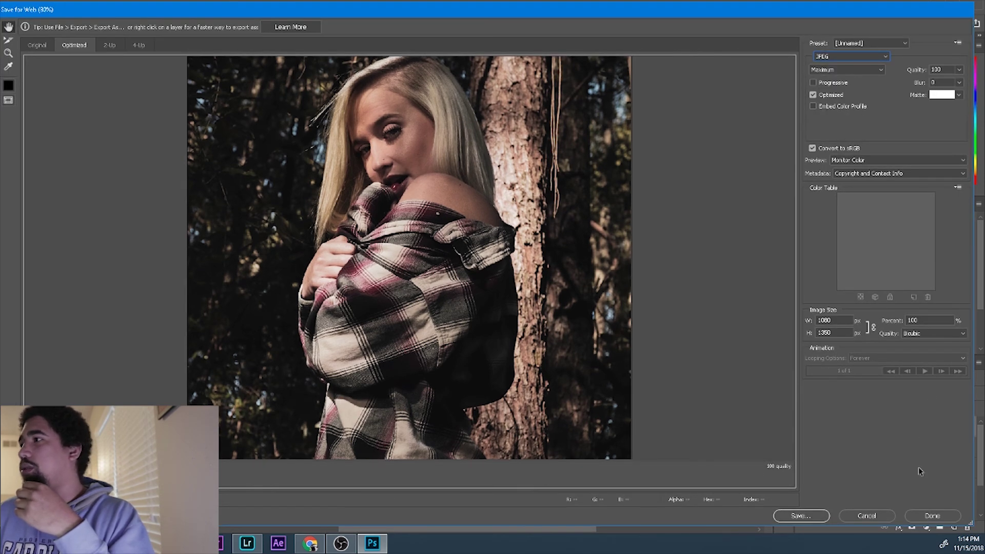
pyautogui.click(879, 160)
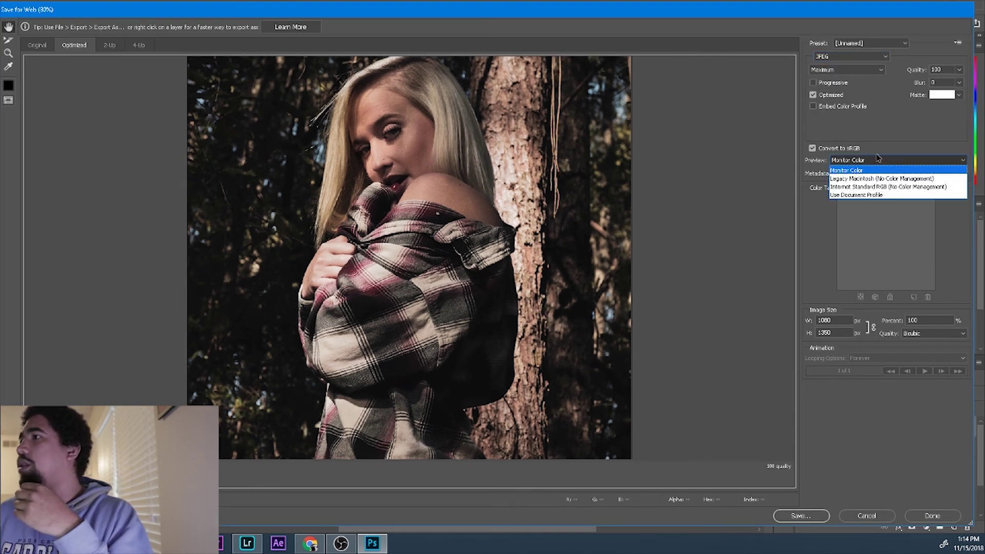
pyautogui.click(903, 157)
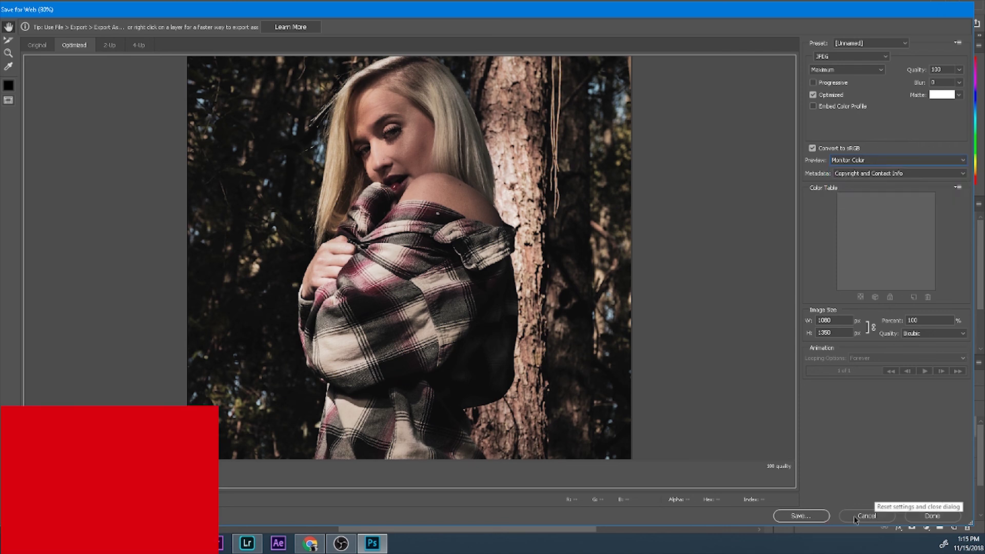
# Save the optimized JPEG in the Desktop folder "a fall project" under a file name ending in "photoshop".
pyautogui.click(800, 516)
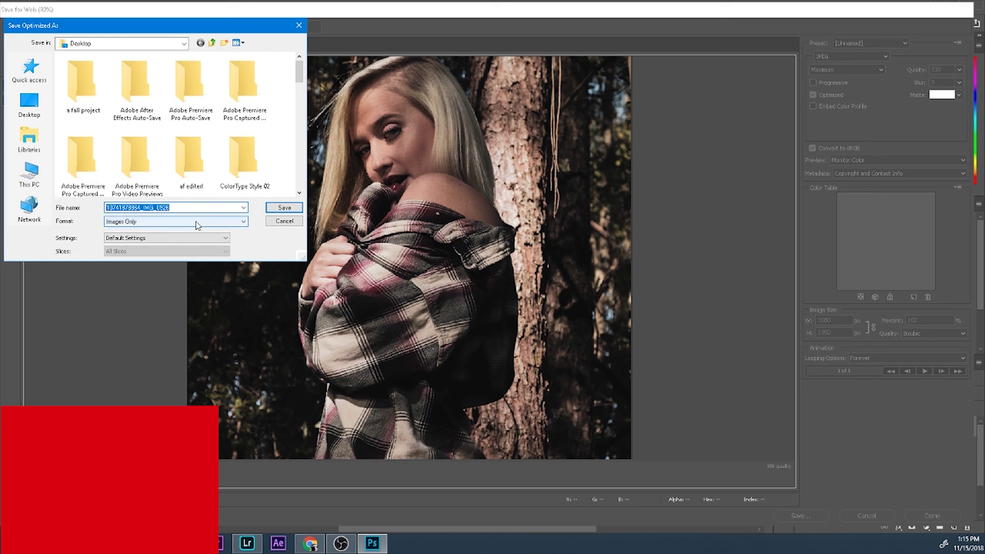
pyautogui.click(79, 87)
pyautogui.doubleClick(78, 87)
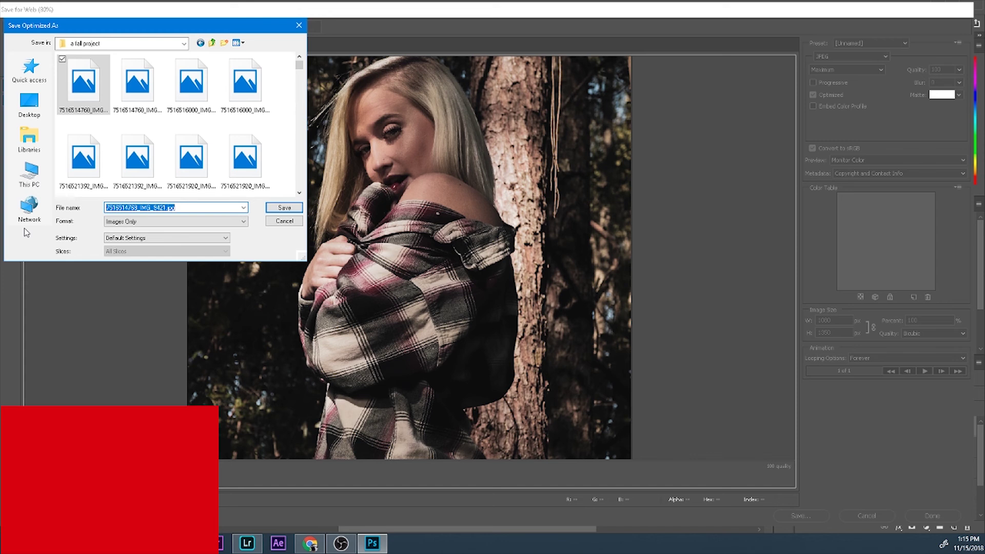
pyautogui.write('may photoshop')
pyautogui.press('Return')
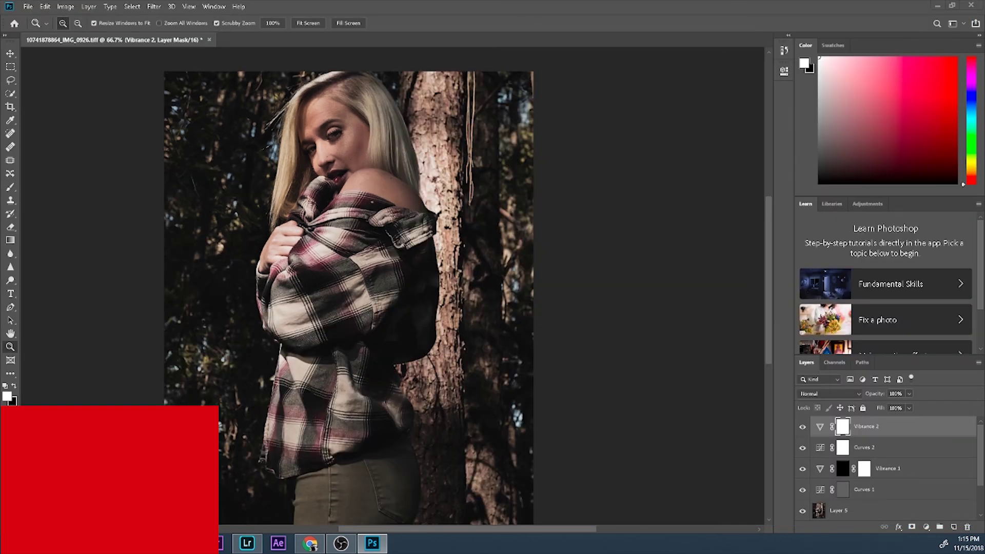
# Switch to File Explorer and locate the exported JPEG in the Desktop folder "a fall project".
pyautogui.press('super+e')
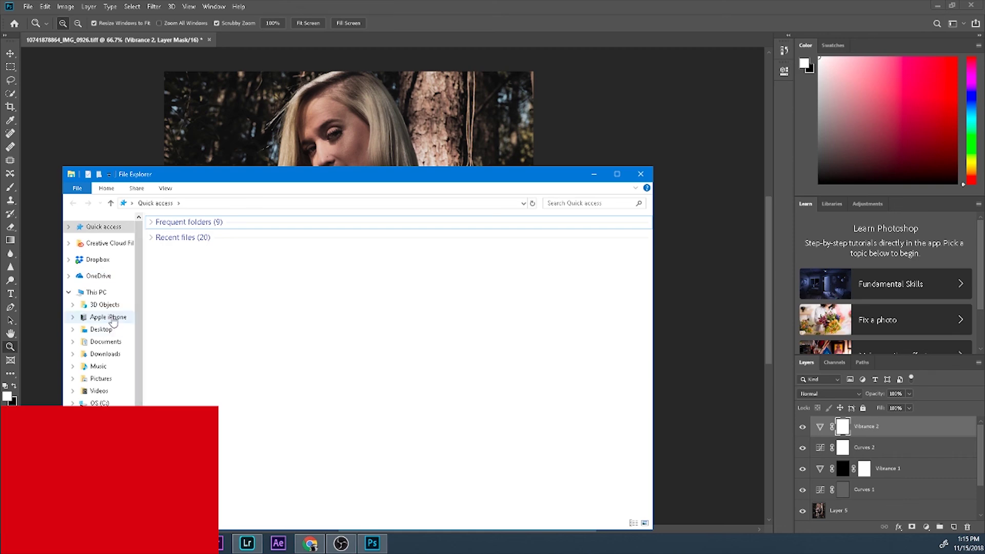
pyautogui.click(100, 329)
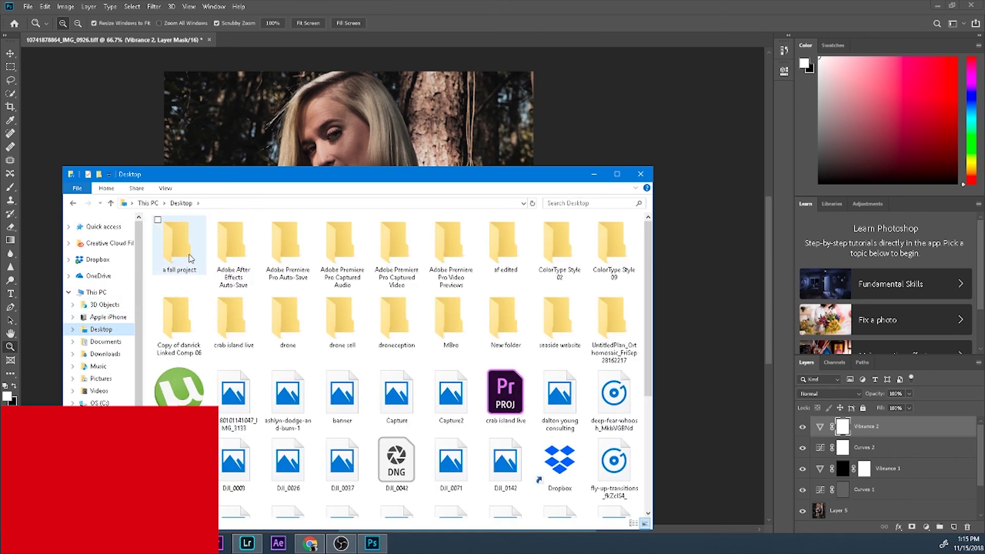
pyautogui.doubleClick(190, 258)
pyautogui.scroll(-1, 398, 373)
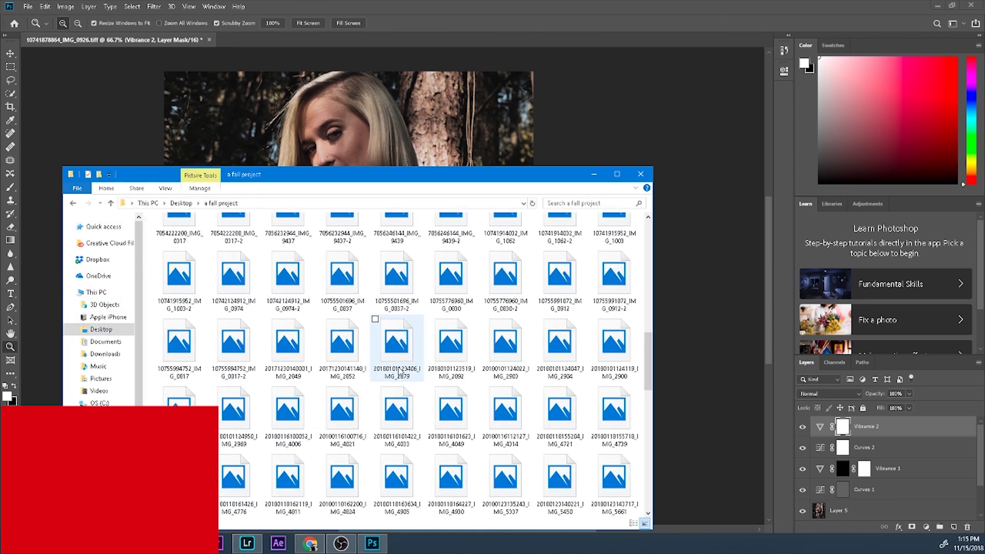
pyautogui.scroll(-10, 399, 373)
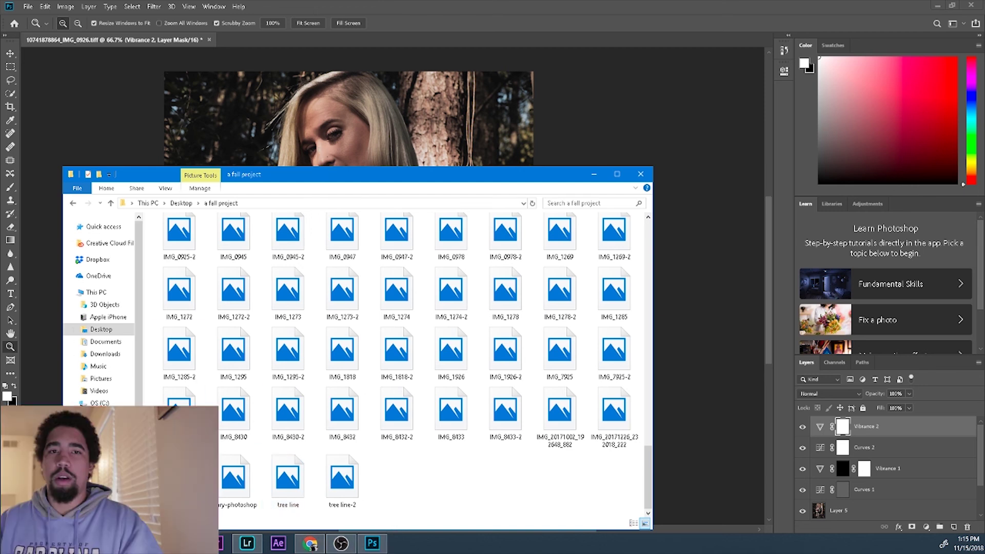
# Switch to Chrome and look over the posts on the Instagram profile page.
pyautogui.click(309, 544)
pyautogui.moveTo(0, 77); pyautogui.dragTo(364, 78)
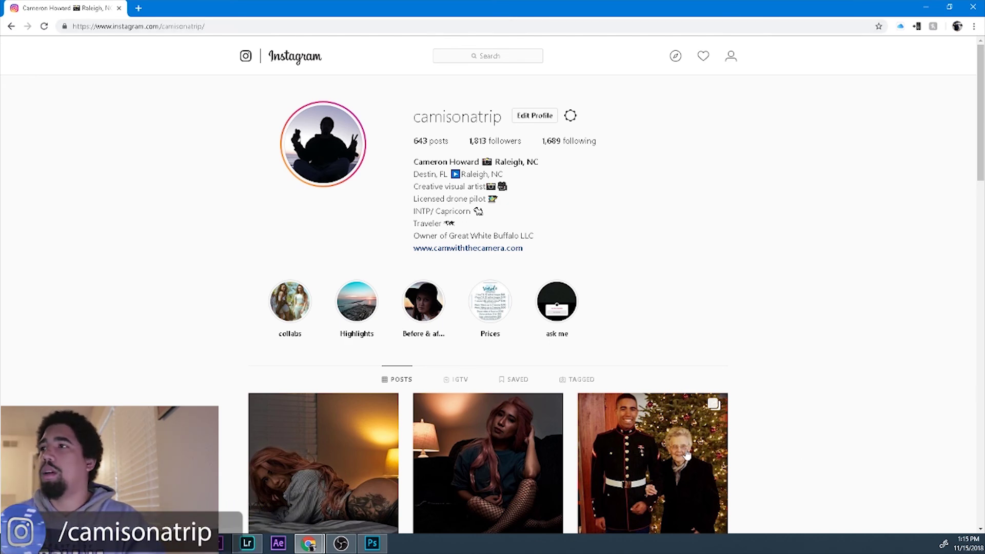
pyautogui.scroll(-3, 754, 306)
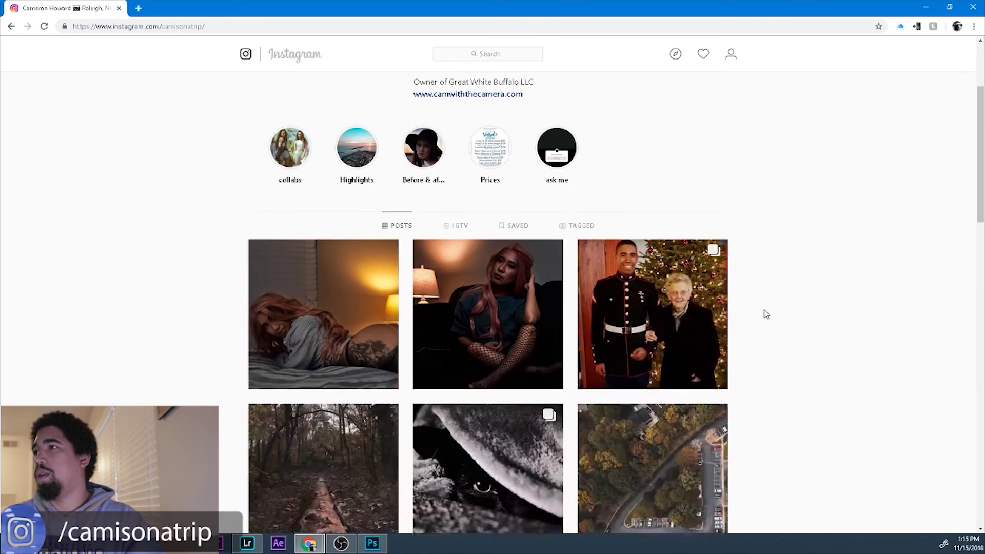
pyautogui.scroll(3, 765, 313)
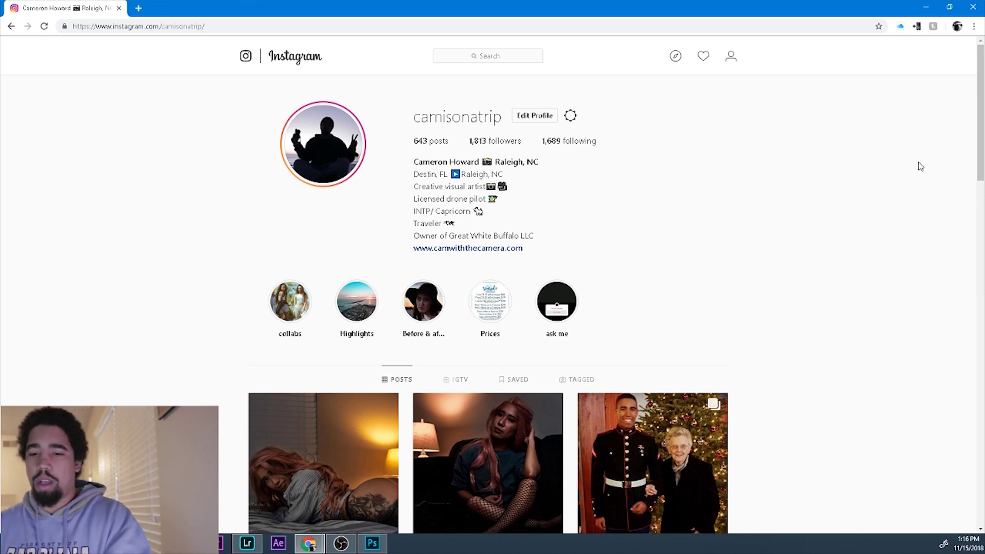
# Open DevTools for the Instagram profile page and turn on the responsive mobile device view.
pyautogui.hotkey('ctrl', 'shift', 'i')
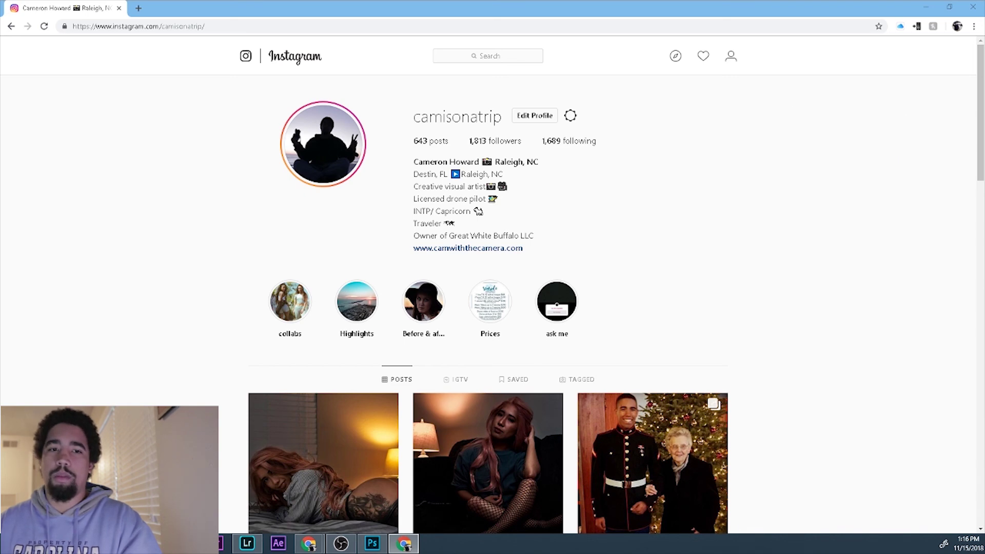
pyautogui.moveTo(0, 127); pyautogui.dragTo(830, 60)
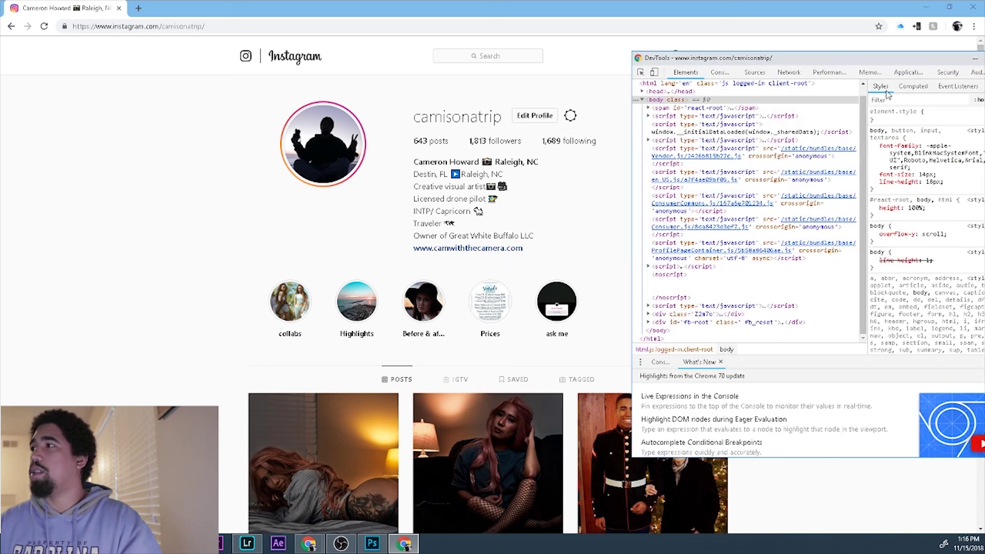
pyautogui.moveTo(899, 60); pyautogui.dragTo(840, 47)
pyautogui.click(940, 45)
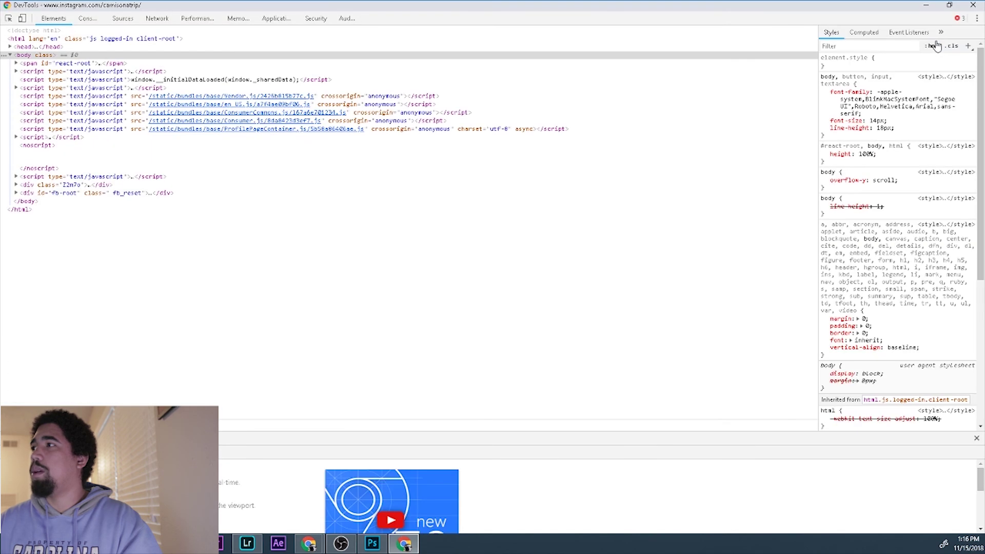
pyautogui.click(949, 4)
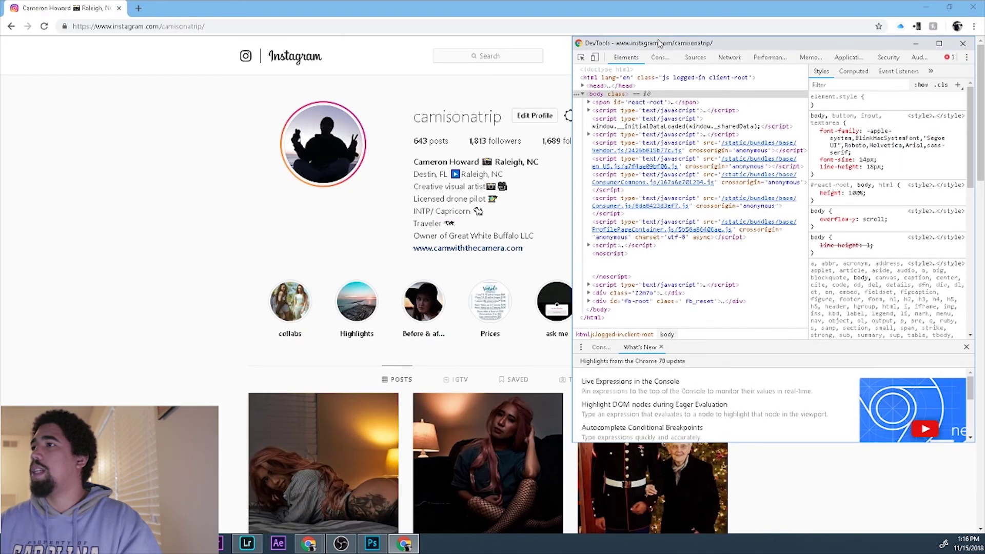
pyautogui.moveTo(661, 44); pyautogui.dragTo(688, 43)
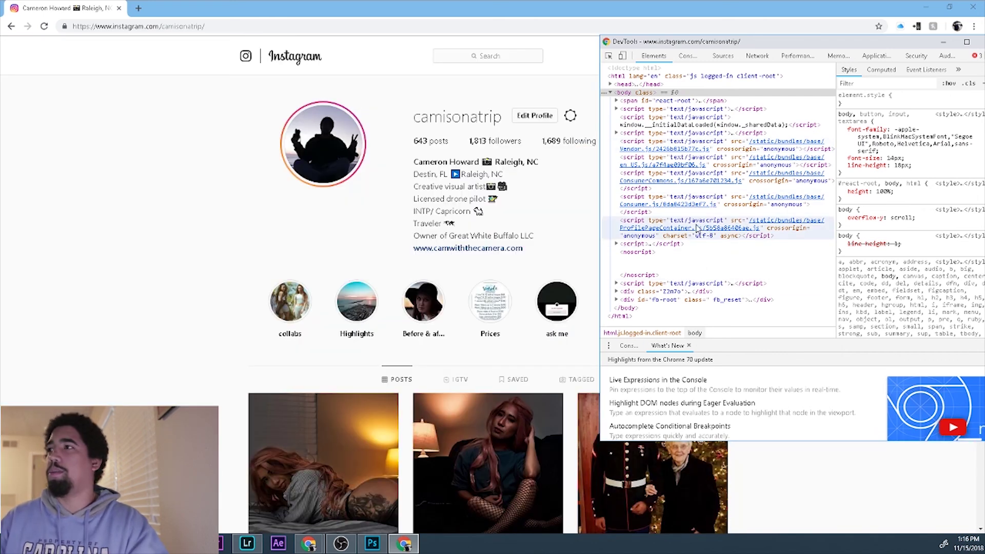
pyautogui.click(622, 57)
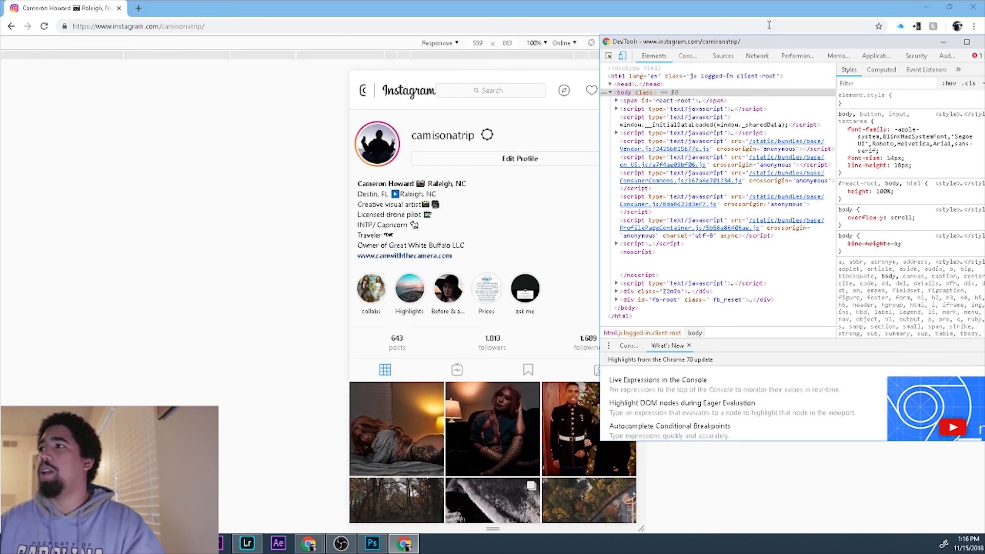
# Move the DevTools window clear of the mobile preview, check the profile's scrolling, and minimize DevTools.
pyautogui.moveTo(794, 47); pyautogui.dragTo(144, 210)
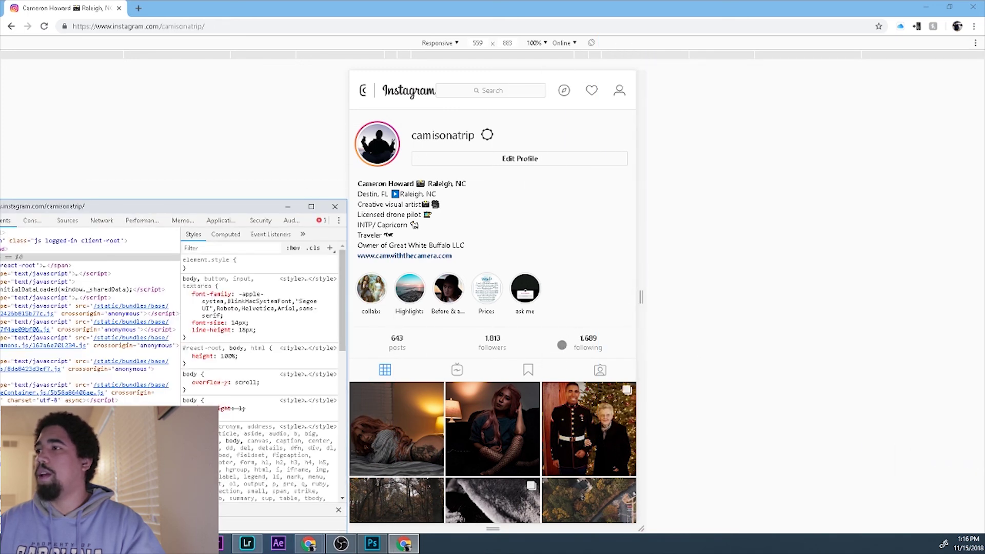
pyautogui.scroll(-8, 564, 379)
pyautogui.scroll(8, 562, 385)
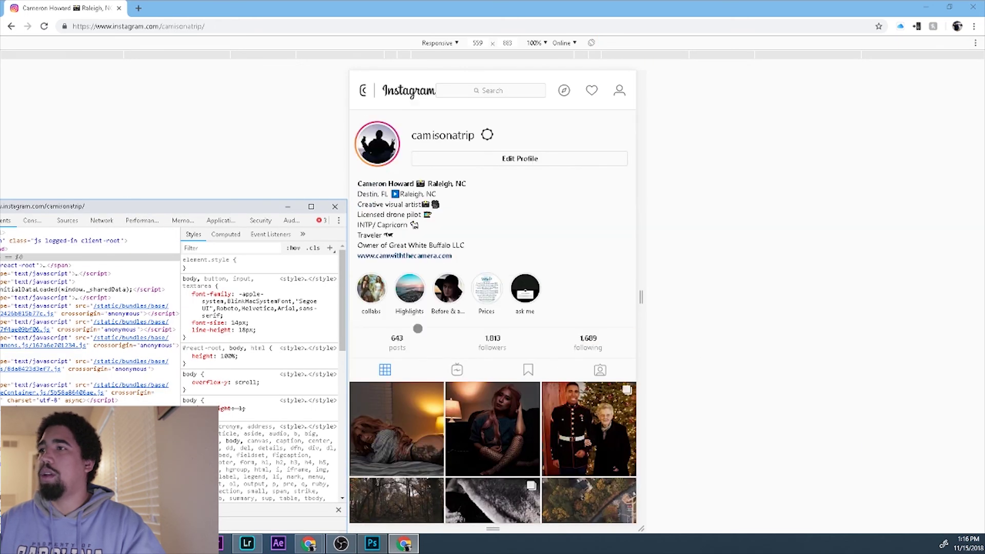
pyautogui.moveTo(146, 209); pyautogui.dragTo(123, 159)
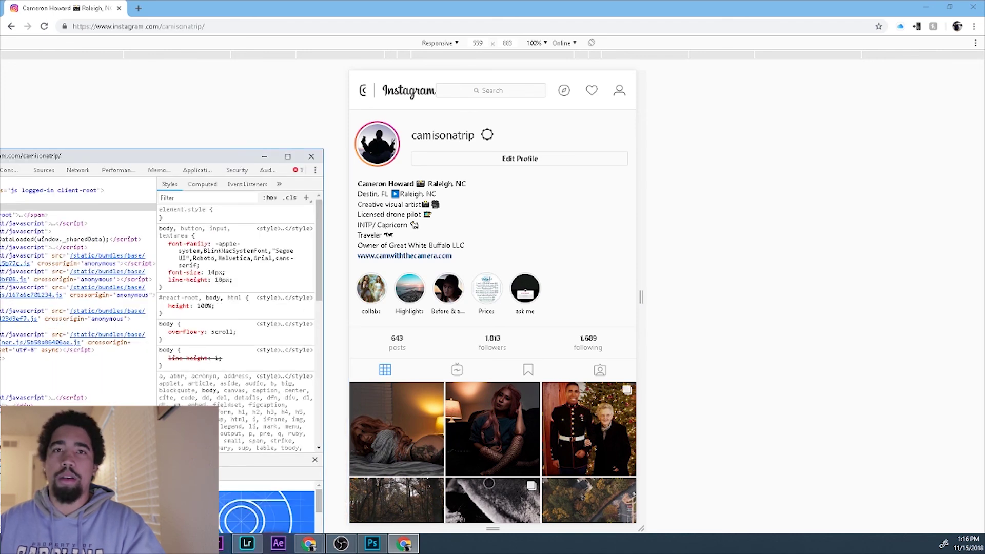
pyautogui.click(266, 157)
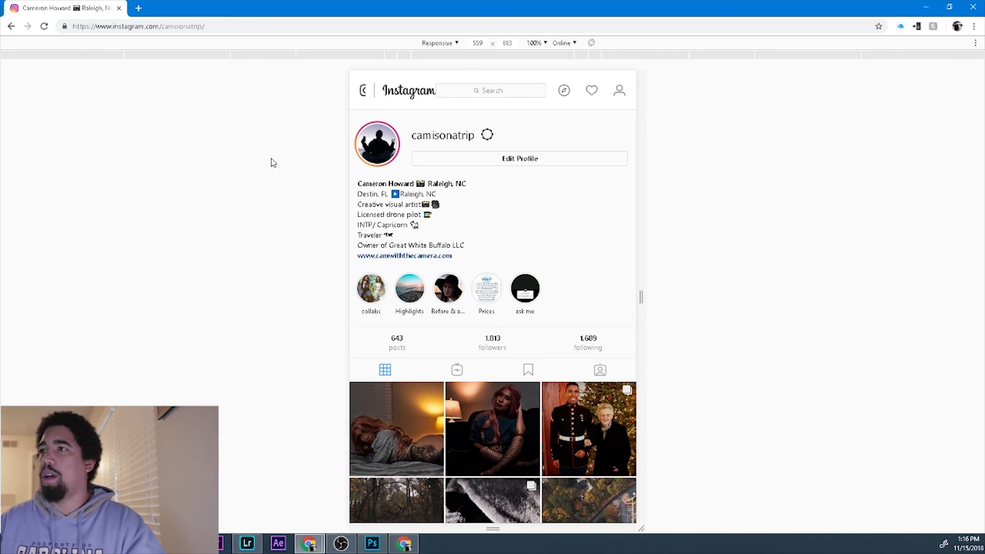
# Reload the Instagram profile page so that it uses the mobile layout.
pyautogui.scroll(-2, 616, 410)
pyautogui.scroll(2, 616, 410)
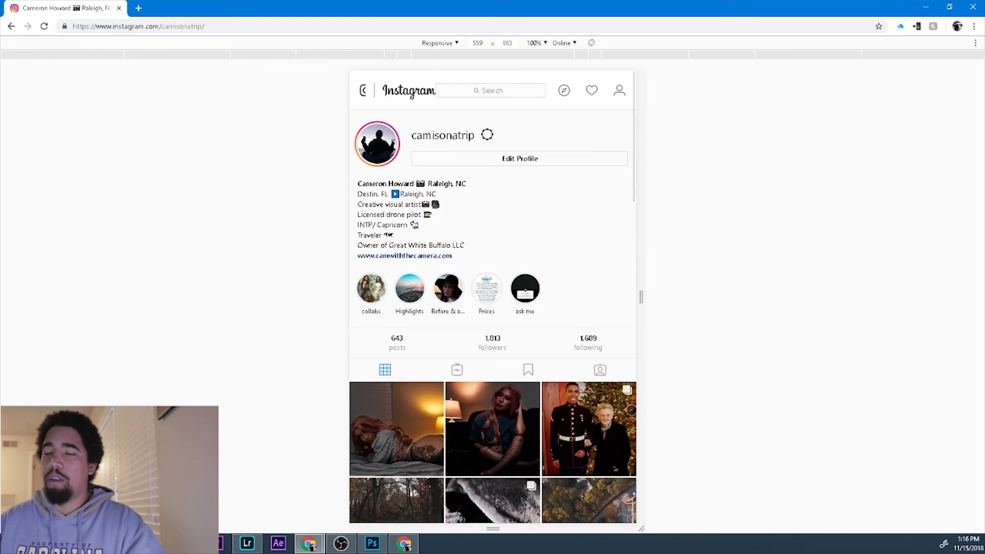
pyautogui.press('F5')
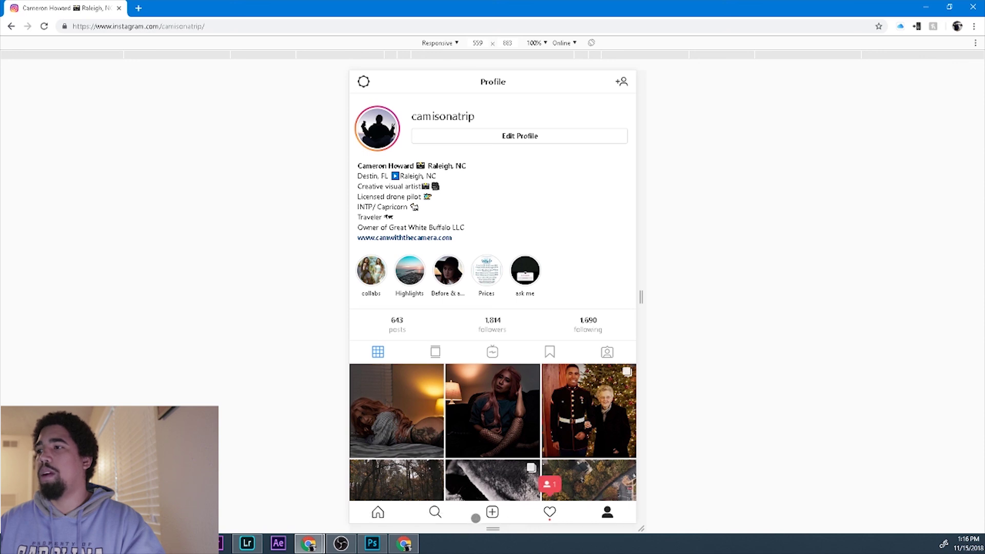
# Start a new post and load the exported portrait whose file name ends in "-photoshop" from the Desktop folder "a fall project".
pyautogui.click(496, 517)
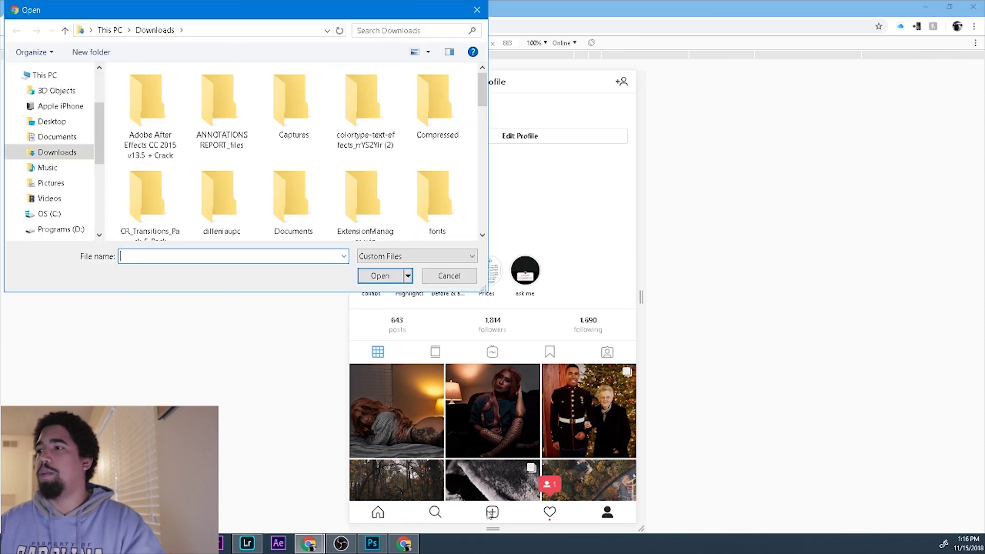
pyautogui.scroll(-2, 290, 154)
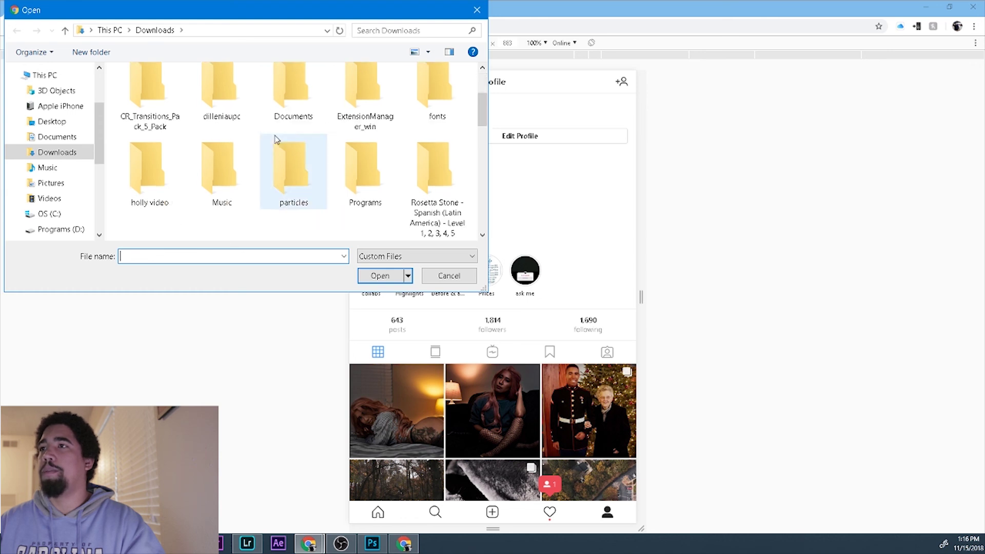
pyautogui.click(57, 123)
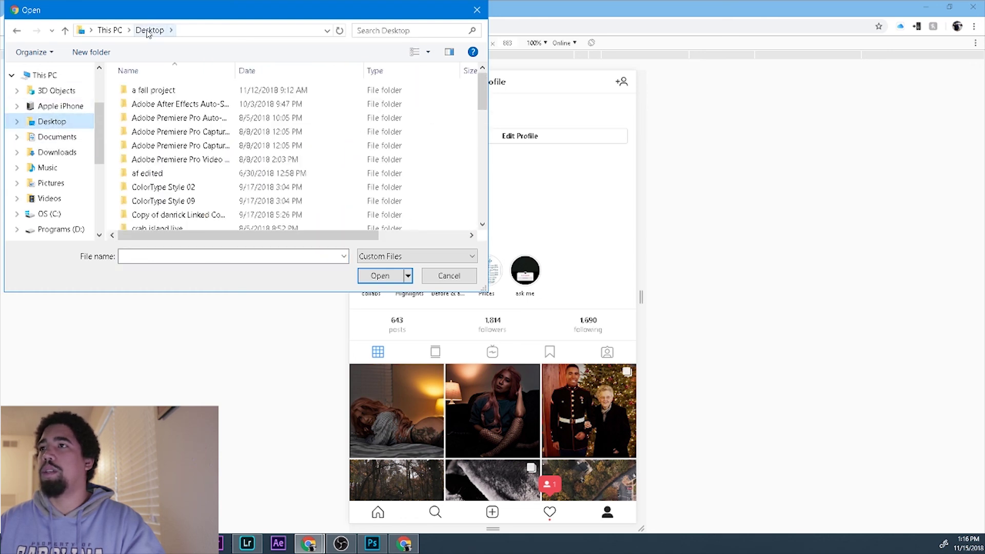
pyautogui.doubleClick(214, 90)
pyautogui.scroll(-10, 359, 164)
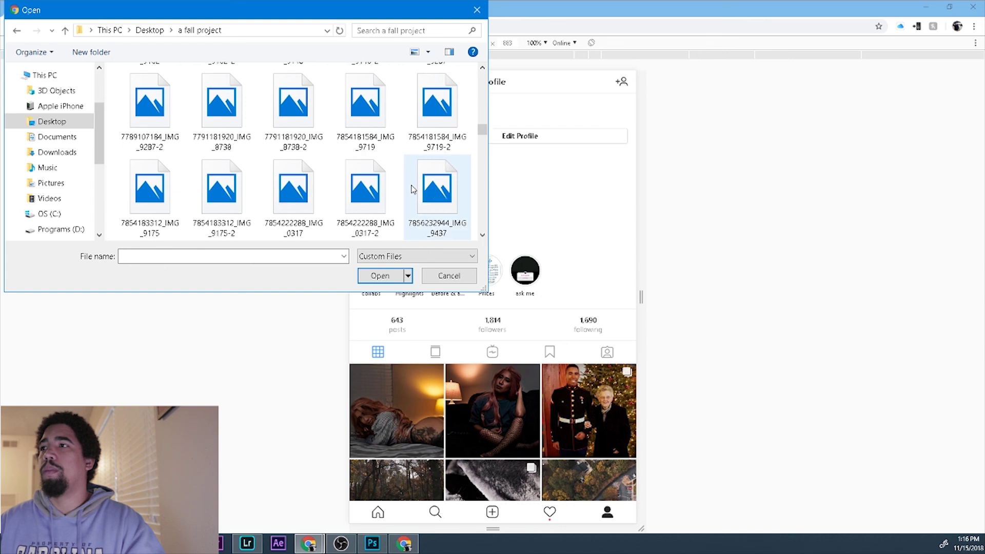
pyautogui.scroll(-10, 414, 201)
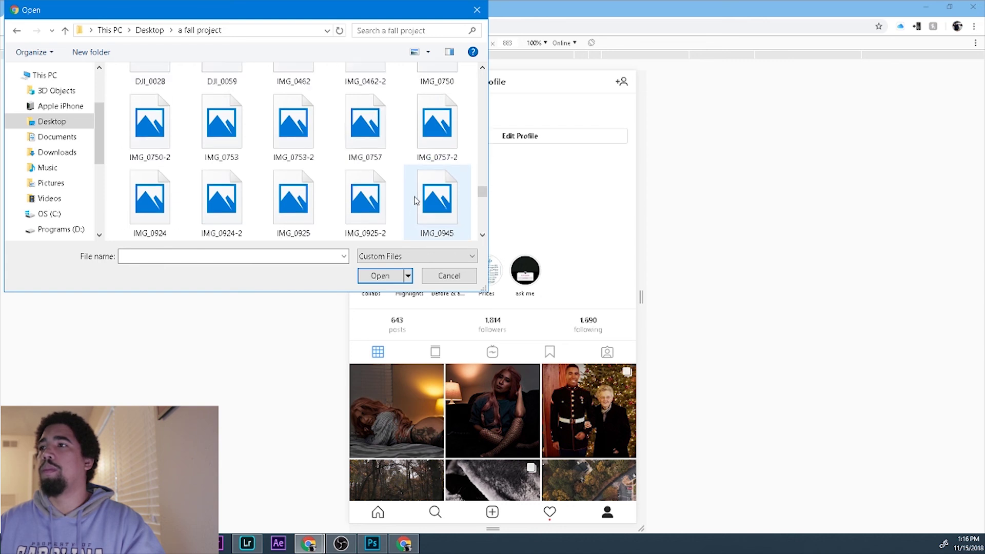
pyautogui.scroll(-3, 415, 201)
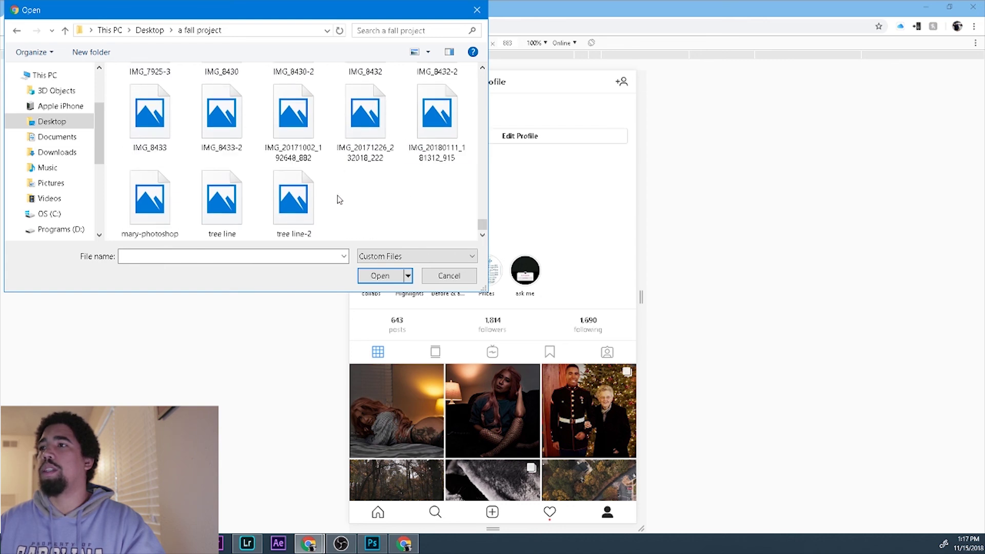
pyautogui.doubleClick(172, 211)
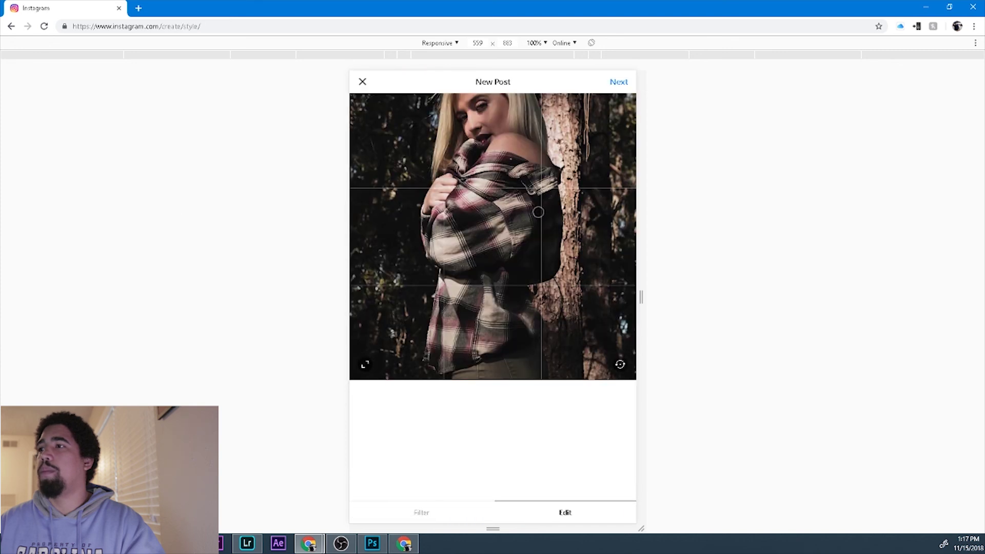
# Fit the whole uncropped portrait into the post and continue to the post details.
pyautogui.click(365, 365)
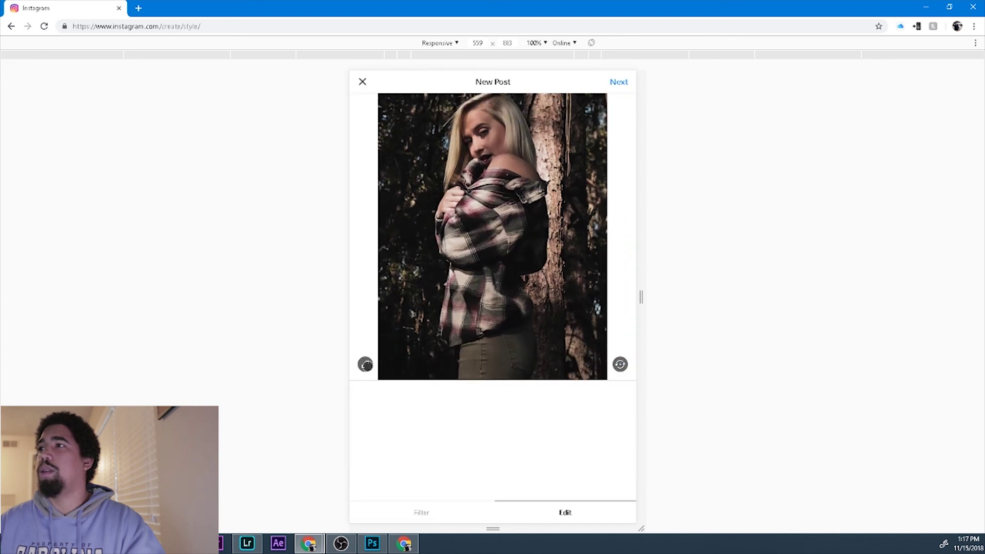
pyautogui.click(621, 83)
pyautogui.click(620, 83)
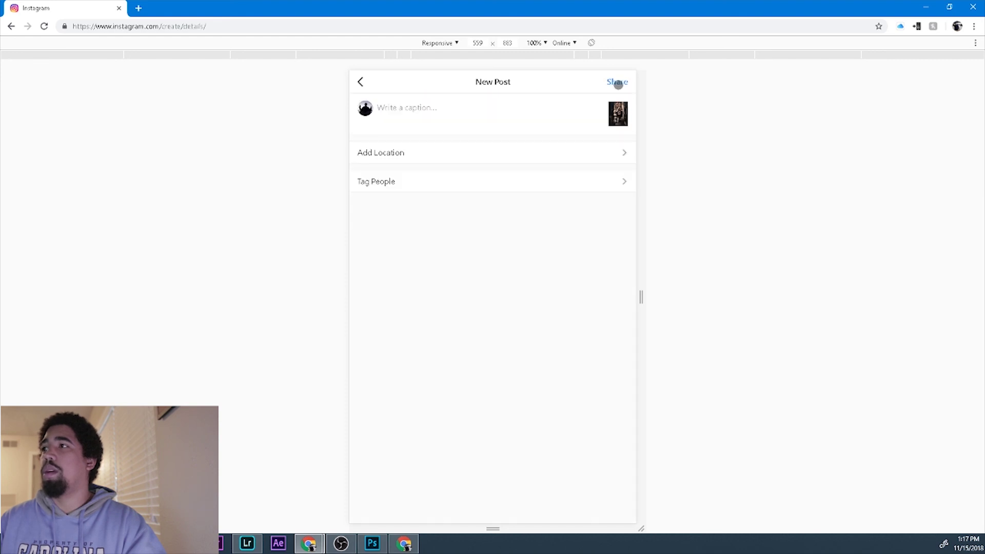
# Write the caption "hey this is from a tutorial I am working on" for the new post.
pyautogui.click(464, 106)
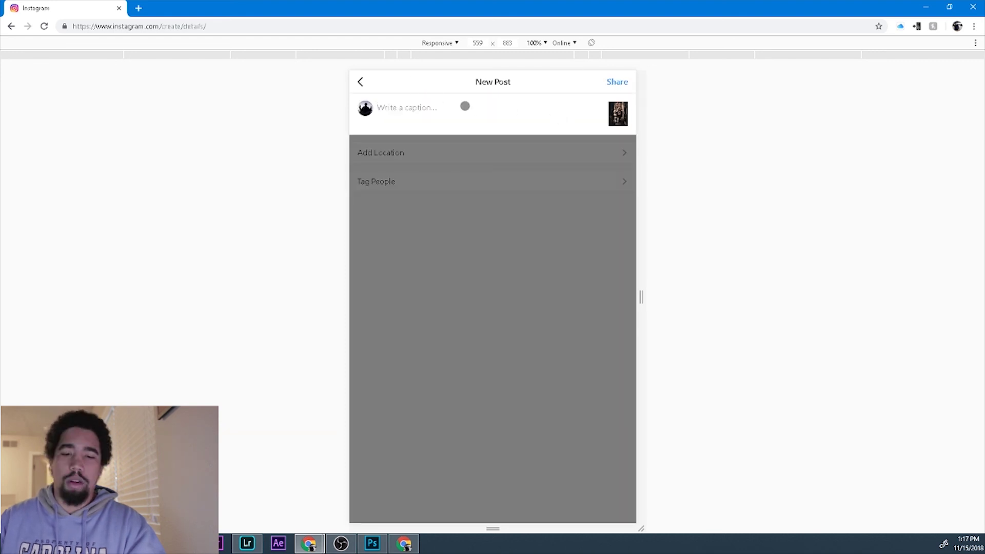
pyautogui.write('hey tho')
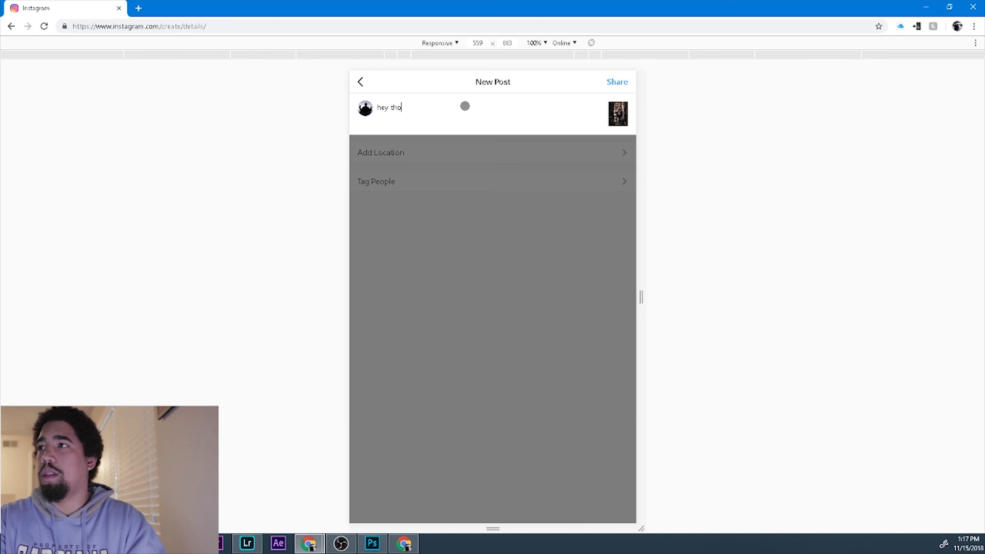
pyautogui.press('BackSpace')
pyautogui.write('is i fr')
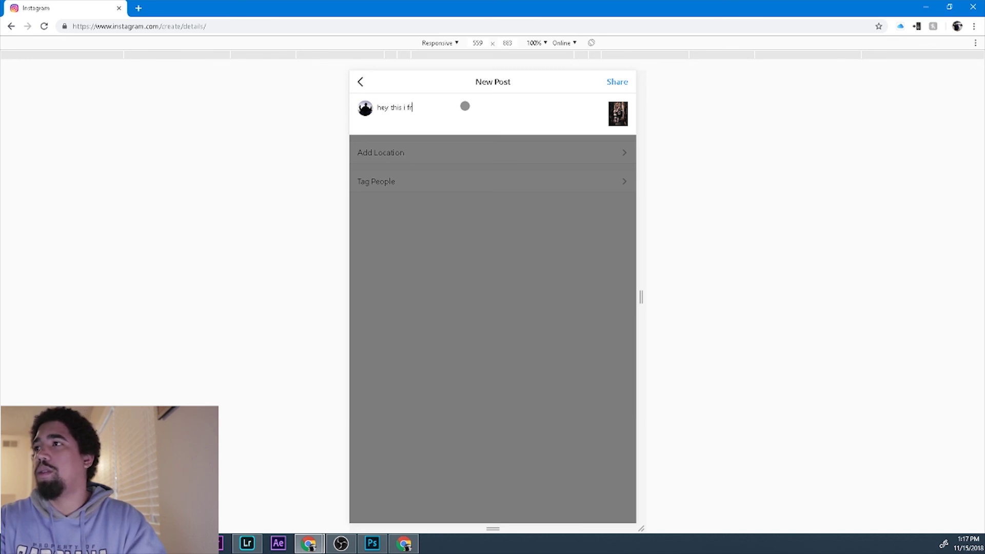
pyautogui.press('BackSpace')
pyautogui.press('BackSpace')
pyautogui.press('BackSpace')
pyautogui.write('s from a')
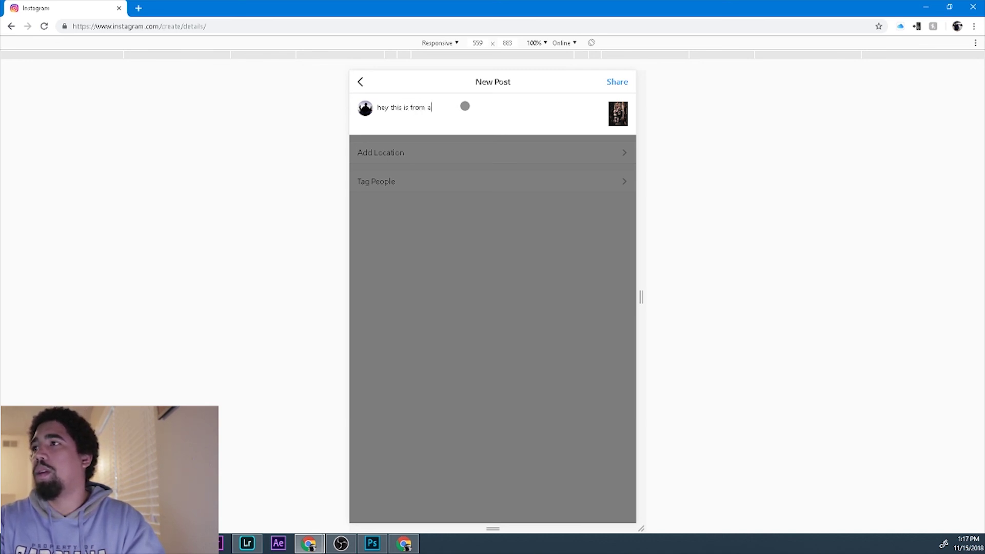
pyautogui.write(' tutorial I am w')
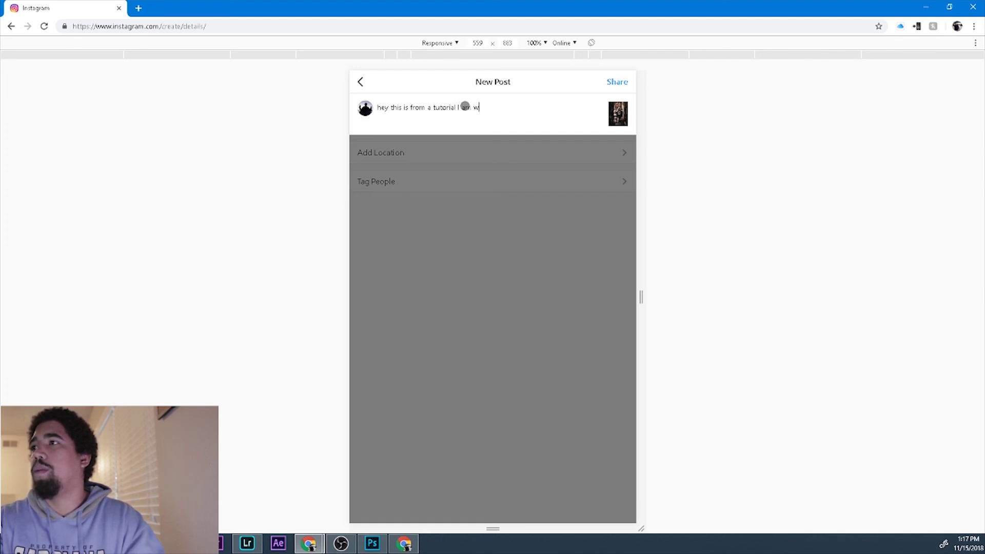
pyautogui.write('ng on')
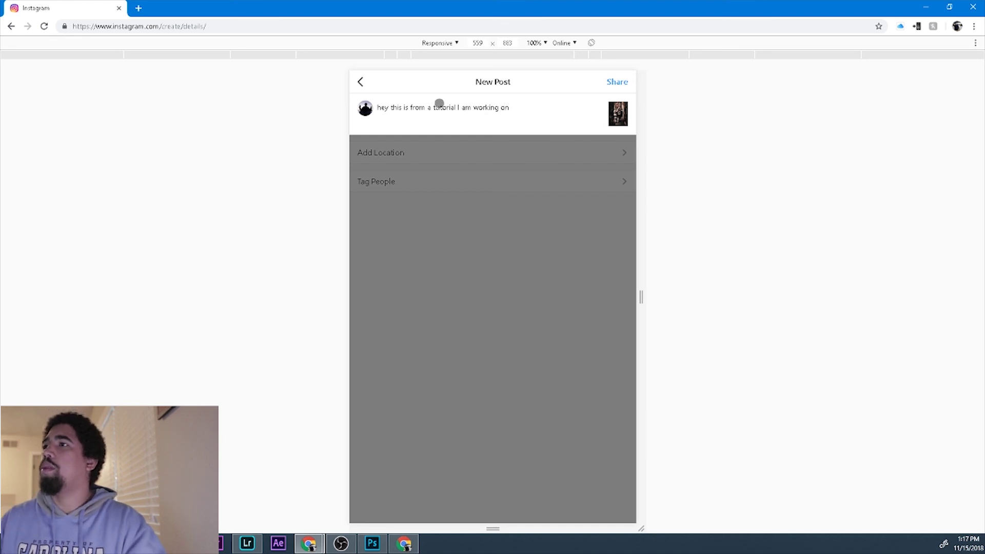
pyautogui.click(677, 127)
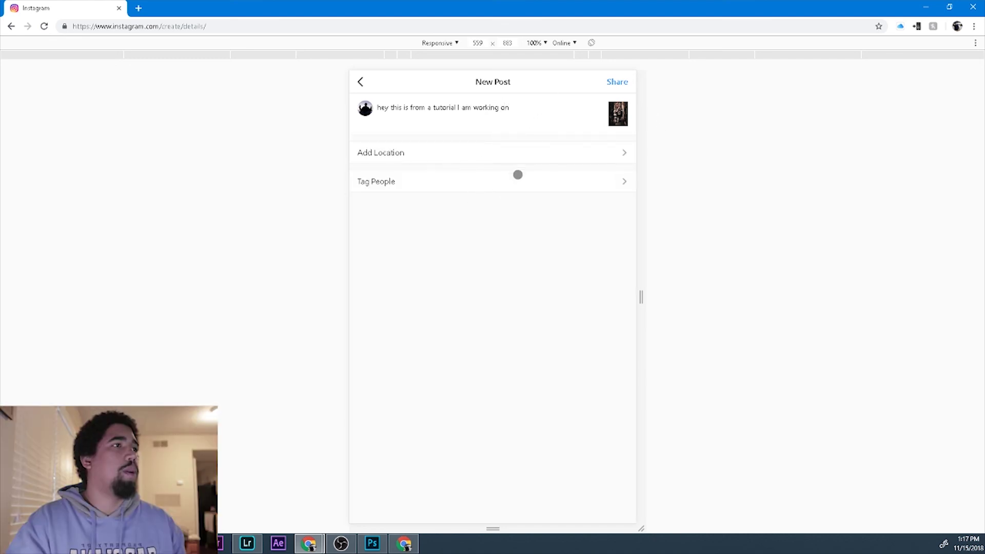
# Tag the model by searching for her first name, place the tag on her shoulder area below the face, and finish tagging.
pyautogui.click(614, 183)
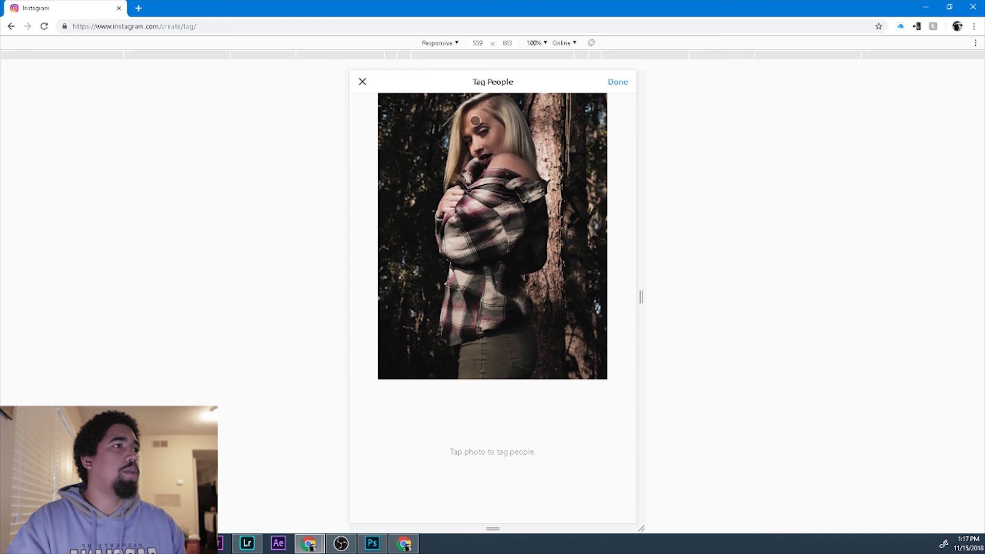
pyautogui.click(490, 138)
pyautogui.click(428, 106)
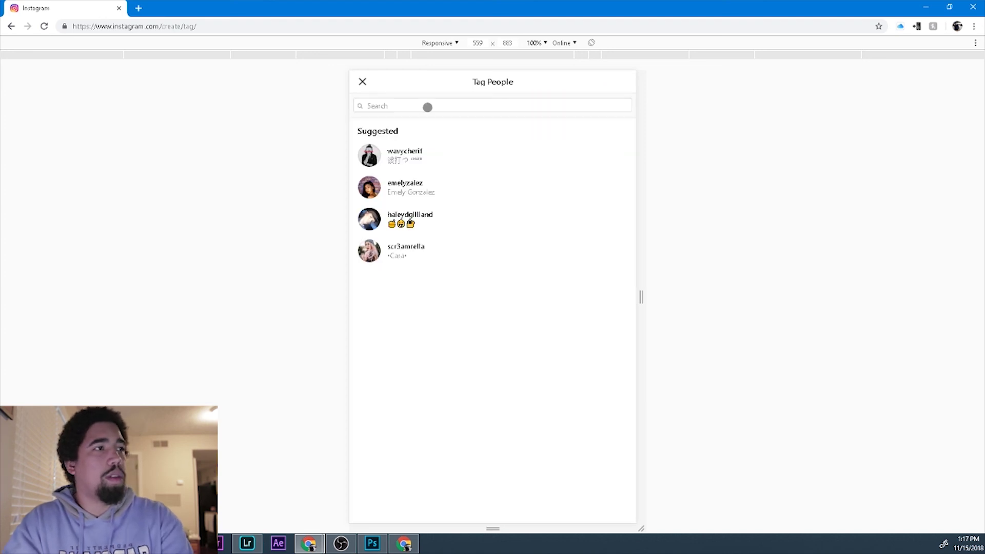
pyautogui.write('mary')
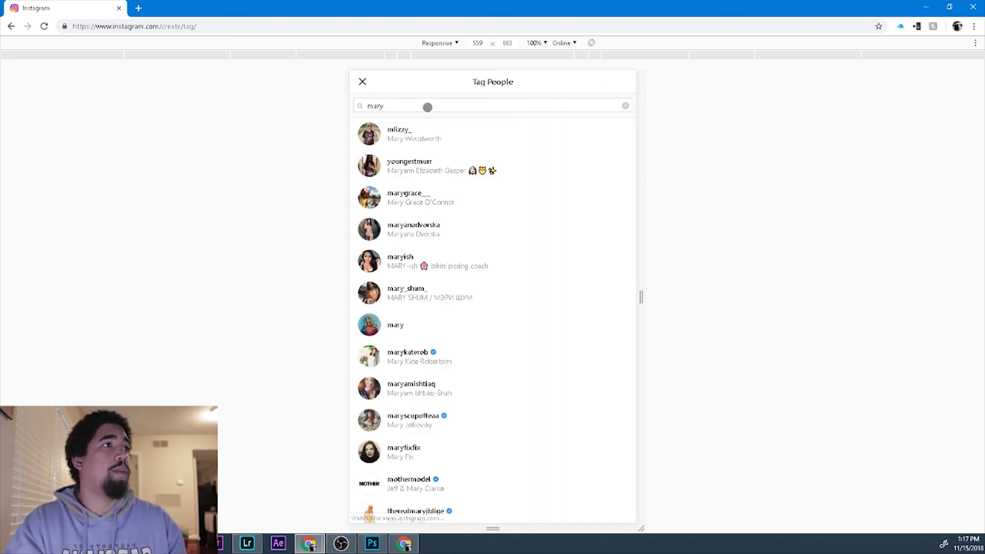
pyautogui.click(408, 132)
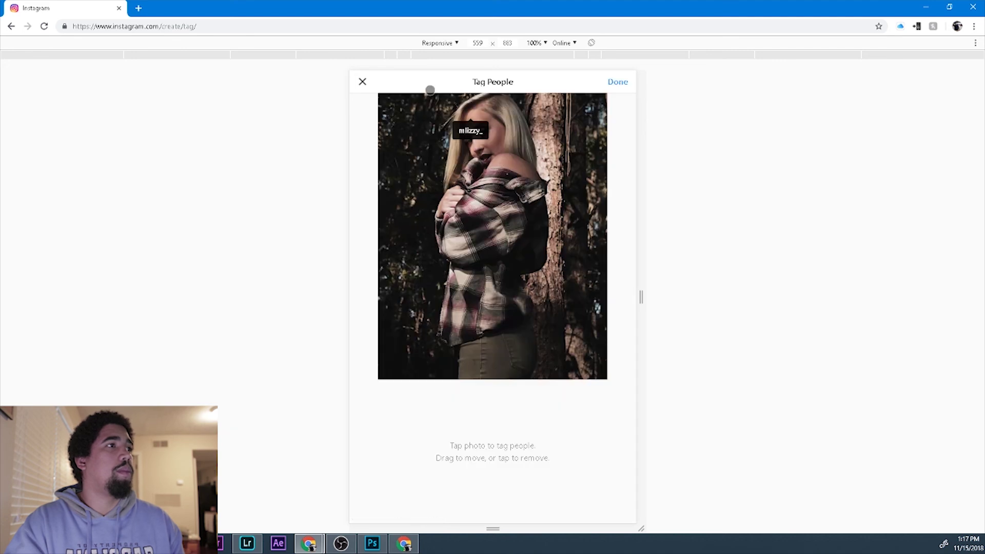
pyautogui.moveTo(480, 133); pyautogui.dragTo(503, 172)
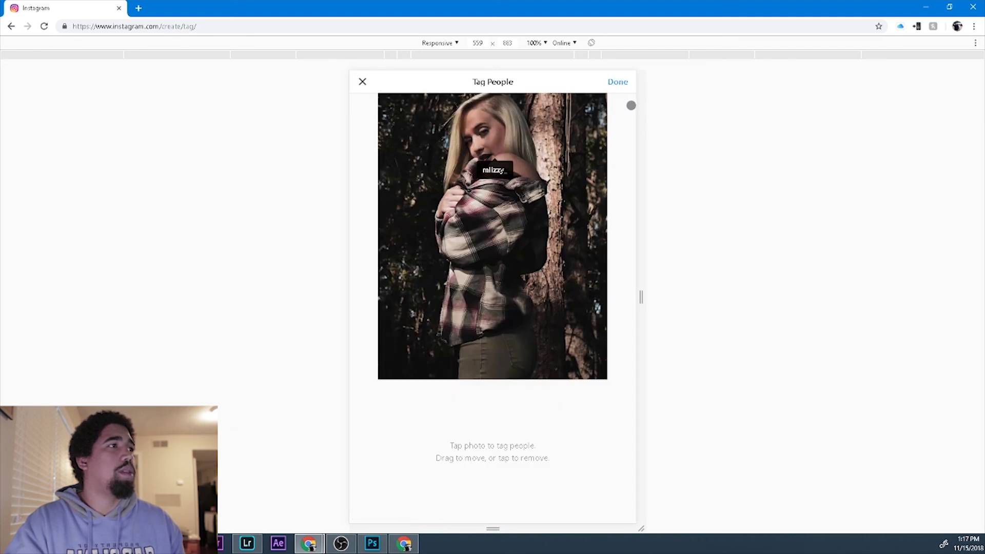
pyautogui.click(624, 85)
# Share the post, then open it from the profile's photo grid to check the picture and caption.
pyautogui.click(617, 82)
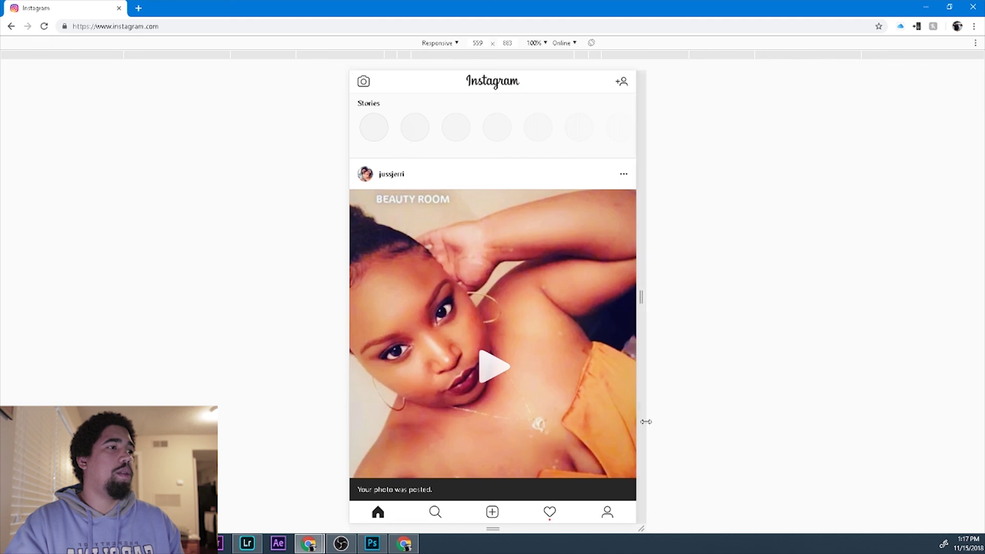
pyautogui.click(613, 519)
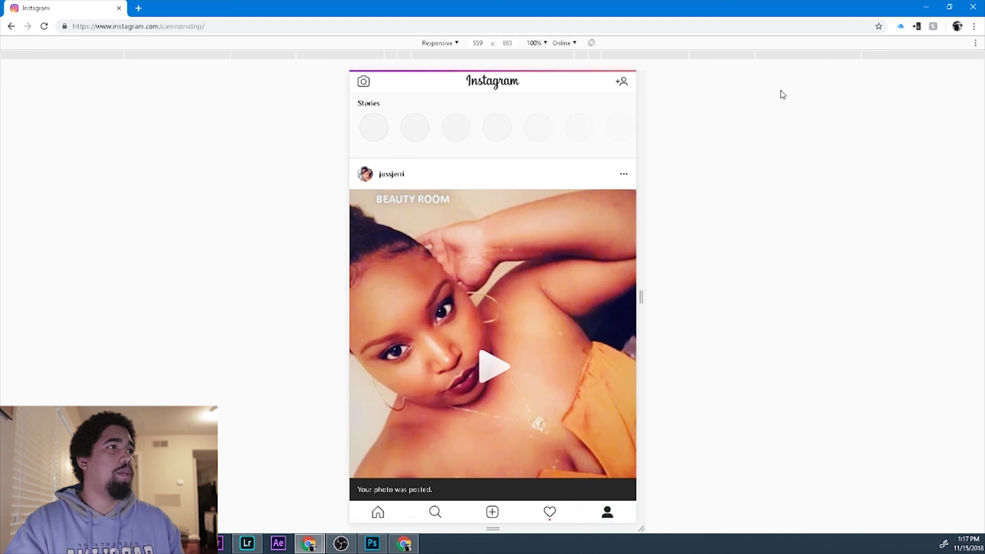
pyautogui.scroll(-4, 398, 359)
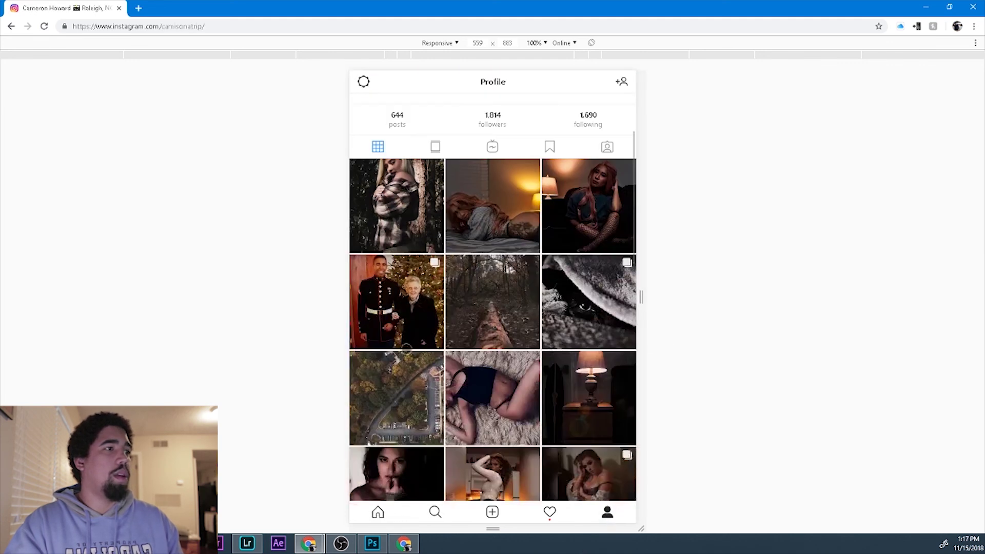
pyautogui.scroll(2, 410, 342)
pyautogui.click(411, 339)
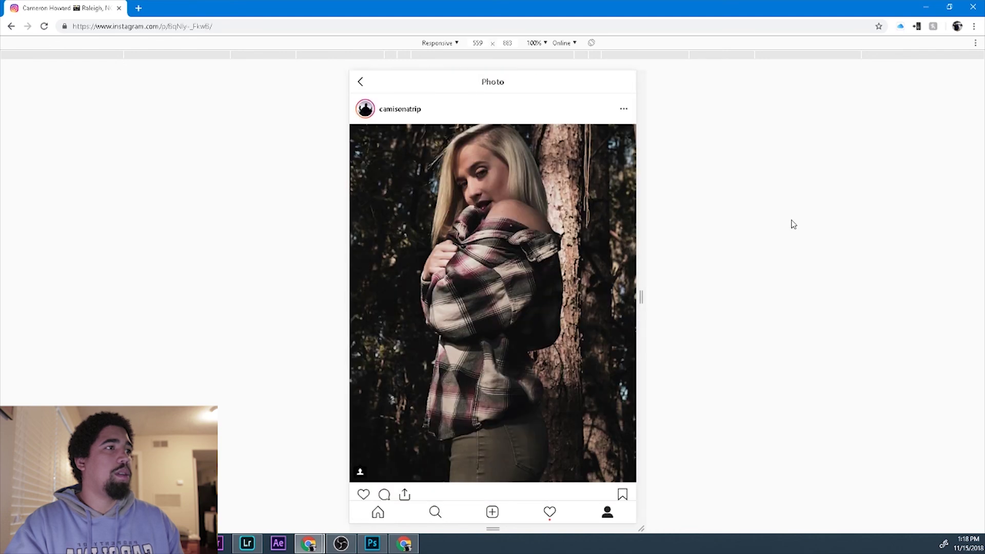
pyautogui.scroll(-1, 749, 235)
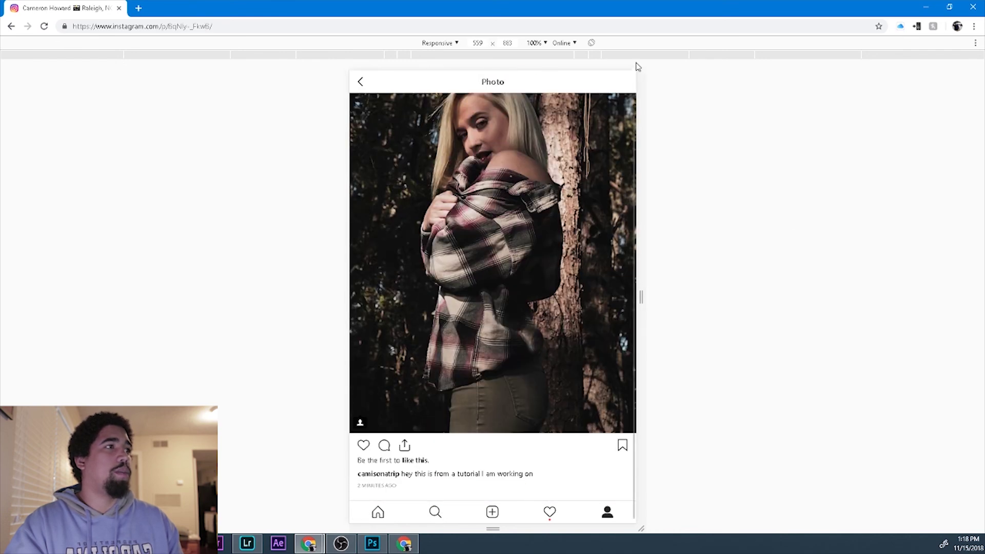
pyautogui.scroll(1, 728, 232)
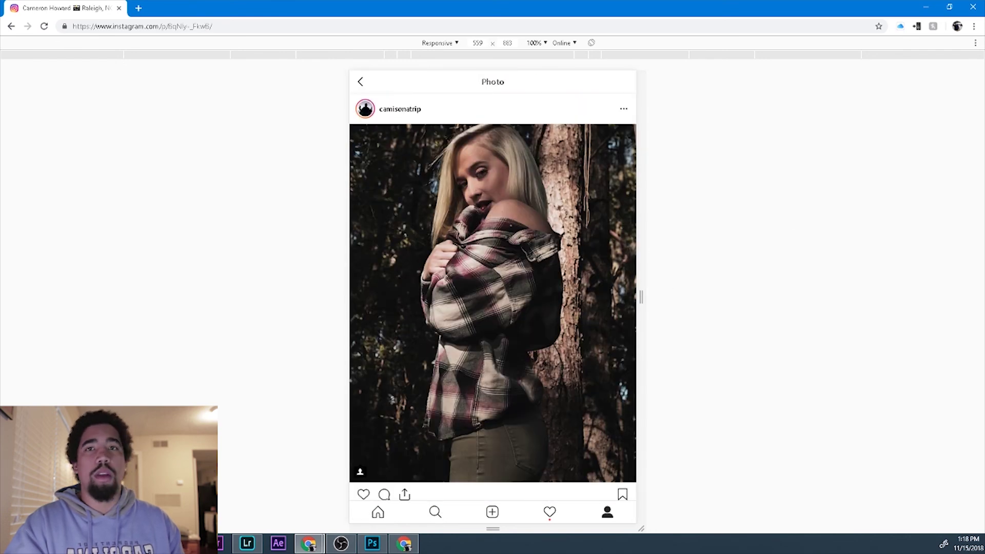